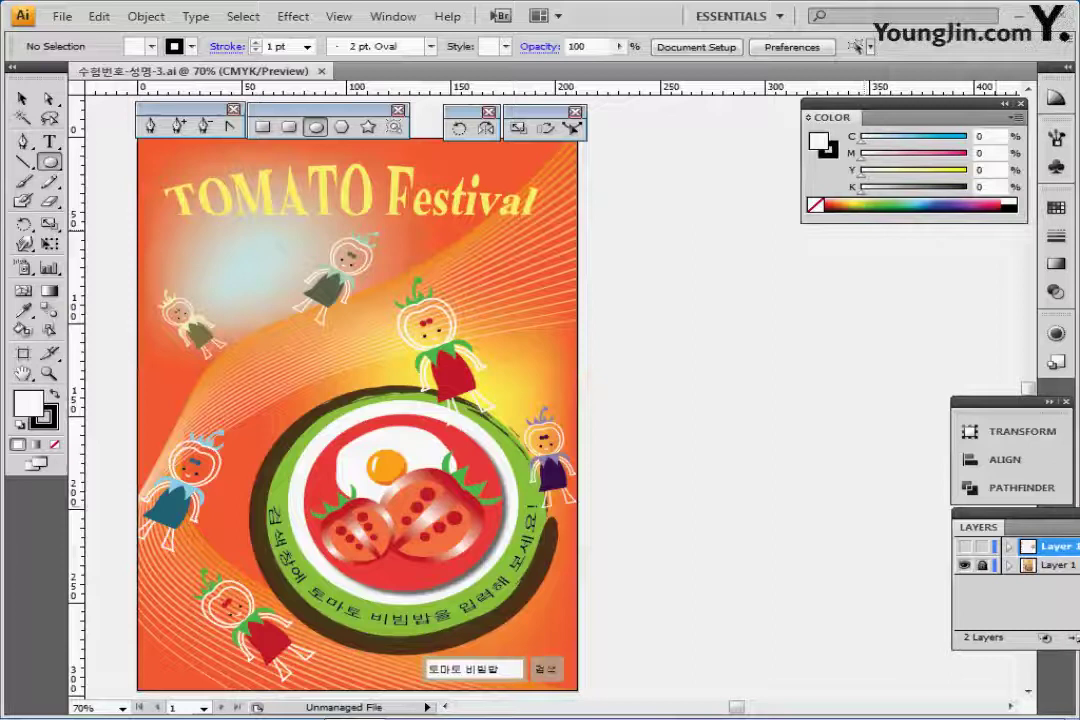
Hide the poster artwork layer and show the layer containing the tomato character reference on the grey background
left_click(965, 565)
key("ctrl+y")
left_click_drag(300, 243, 764, 430)
key("ctrl+plus")
key("ctrl+plus")
left_click_drag(700, 500, 602, 382)
key("ctrl+y")
key("ctrl+plus")
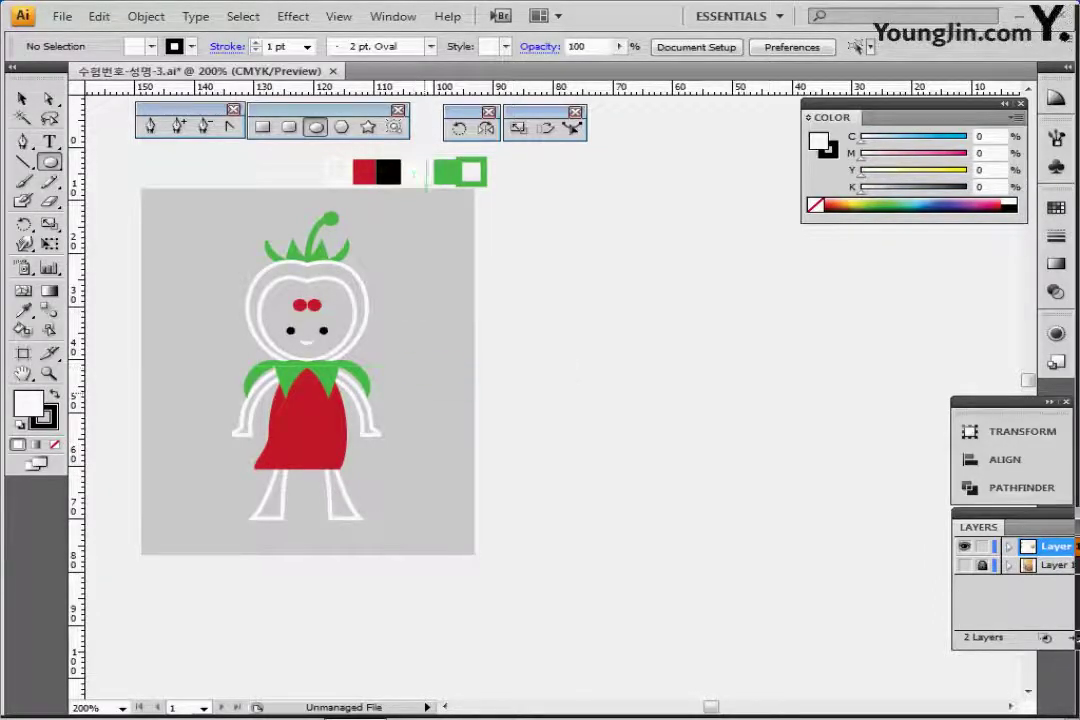
Create a 20 x 20 mm circle in the empty area beside the reference character
scroll(308, 316, "right", 1)
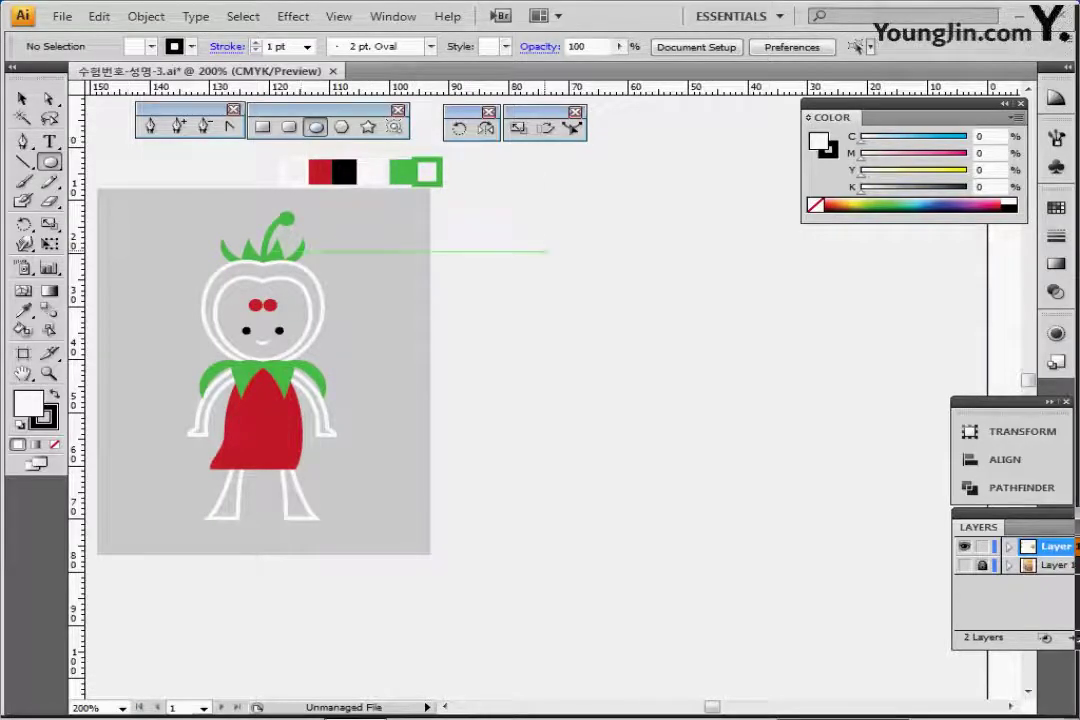
left_click(547, 252)
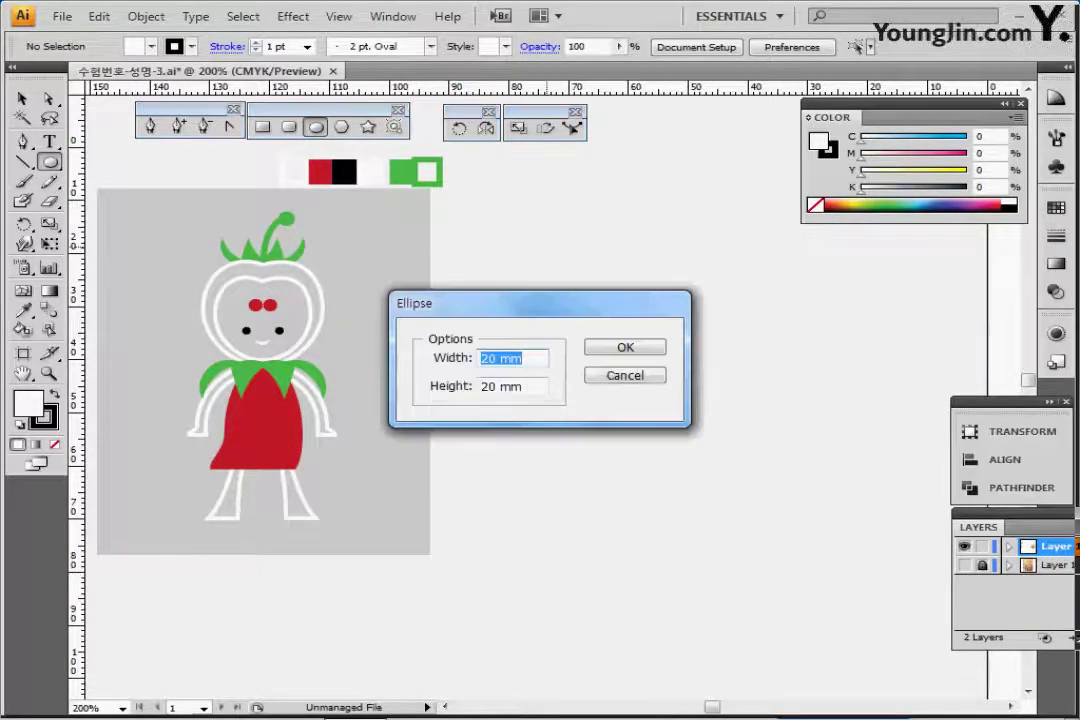
key("Return")
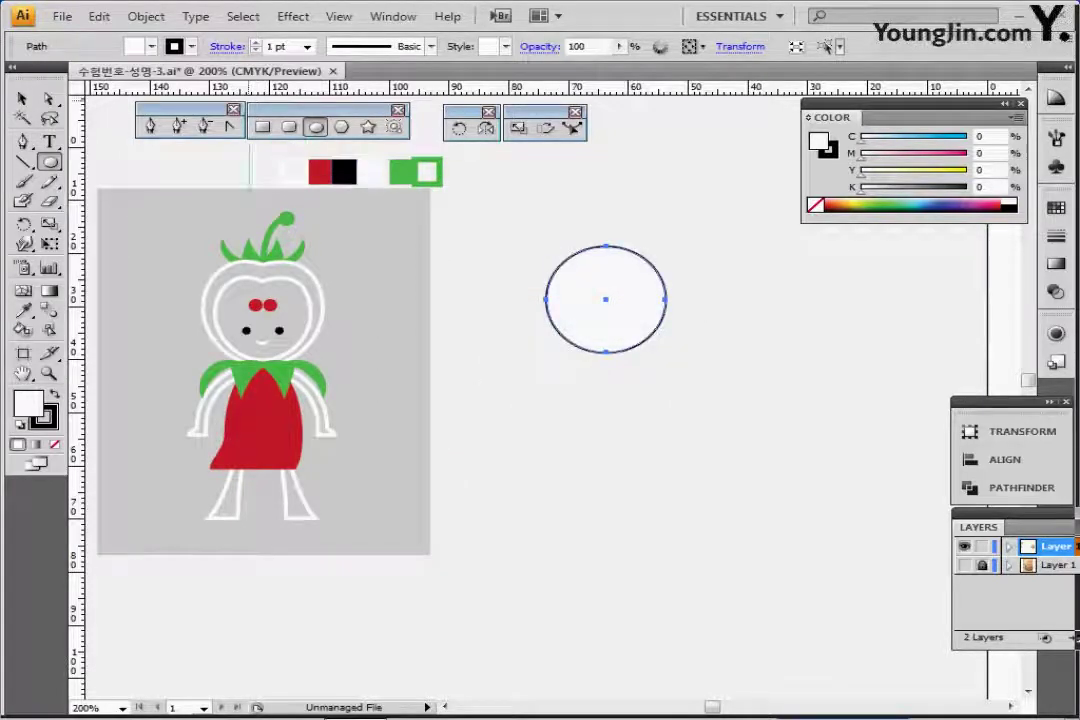
Reshape the circle into a tomato head by lowering its bottom and top anchors and raising both top handles to form a notch
left_click(49, 99)
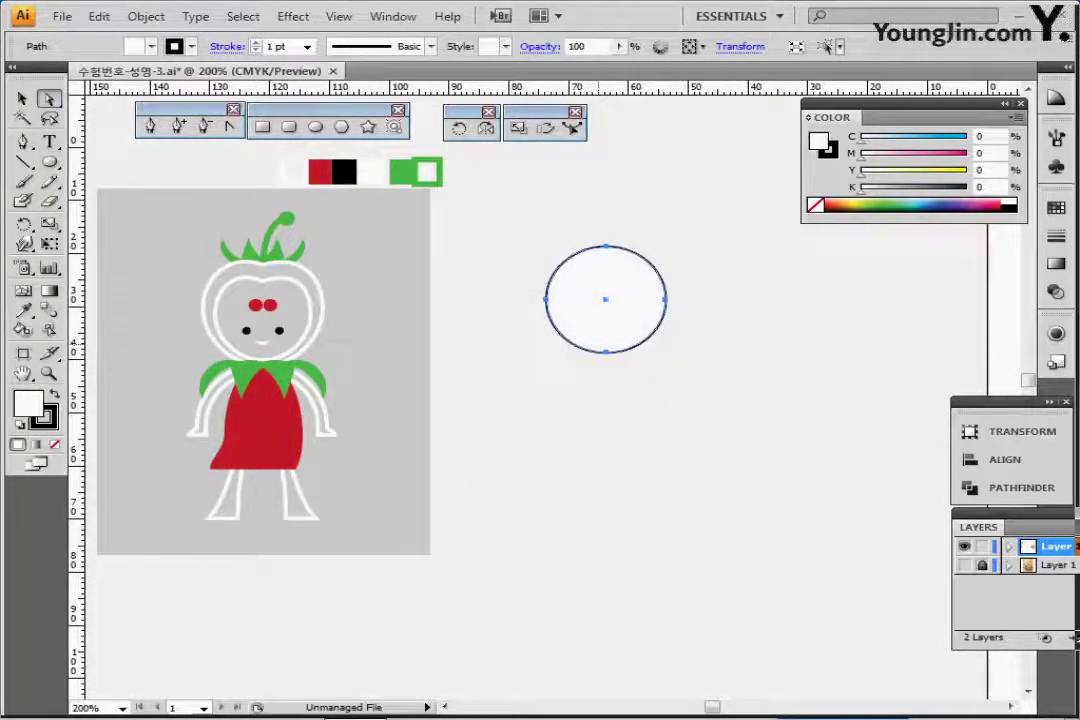
left_click(605, 351)
left_click_drag(605, 351, 605, 358)
left_click_drag(605, 246, 605, 256)
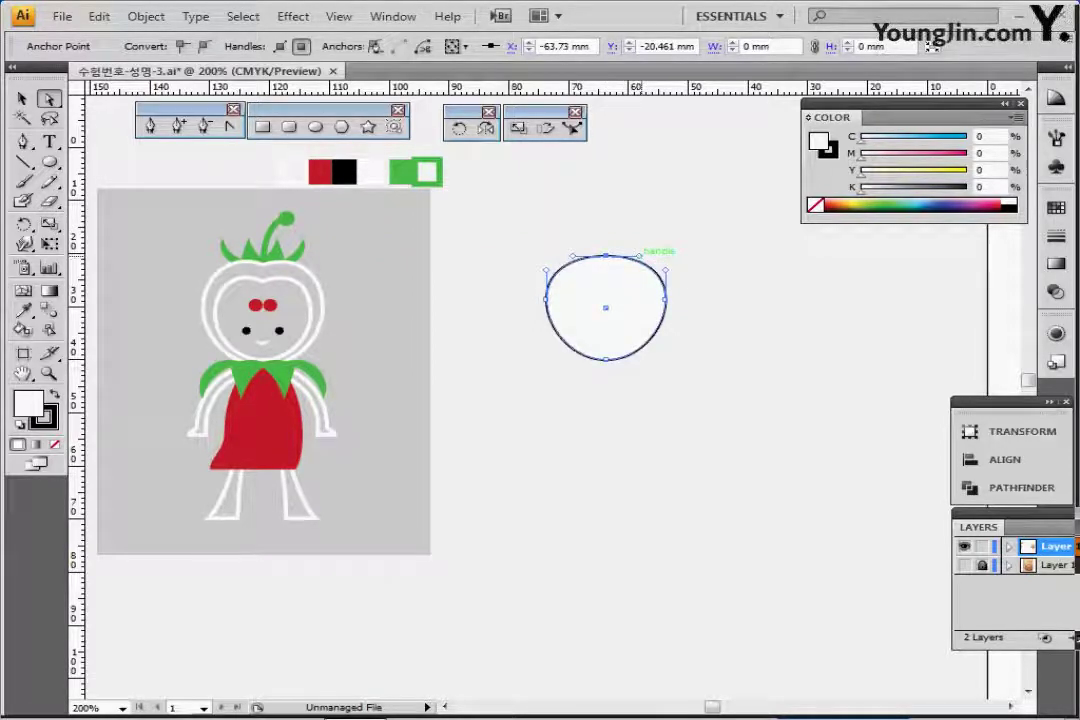
left_click_drag(640, 255, 650, 240)
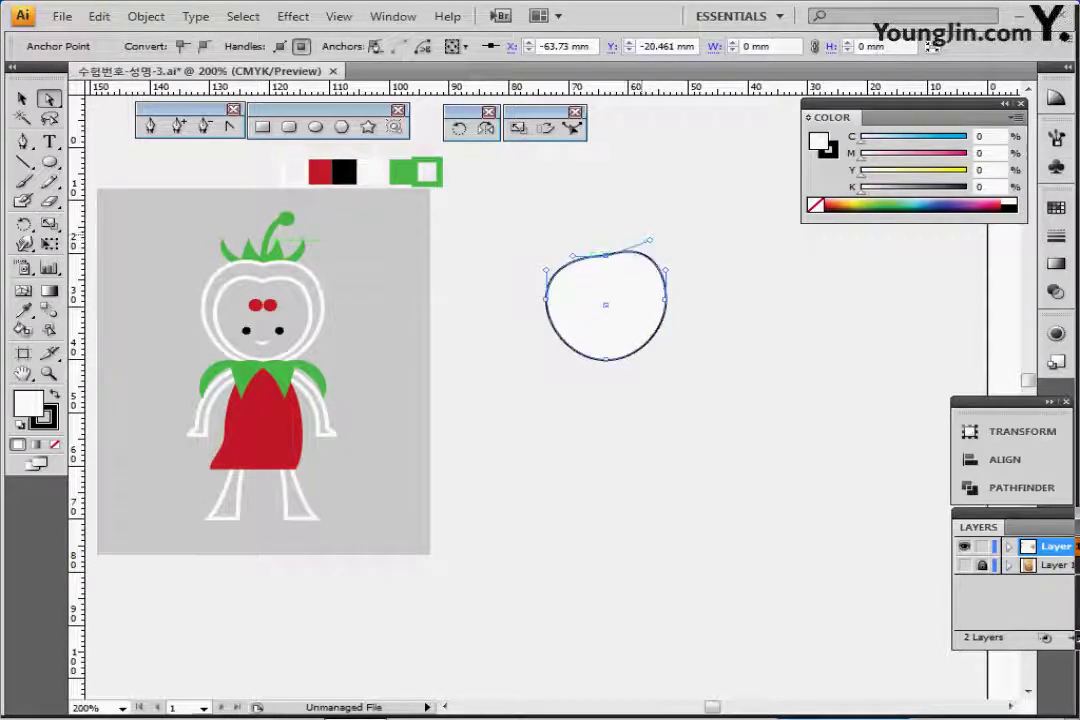
left_click_drag(573, 256, 561, 238)
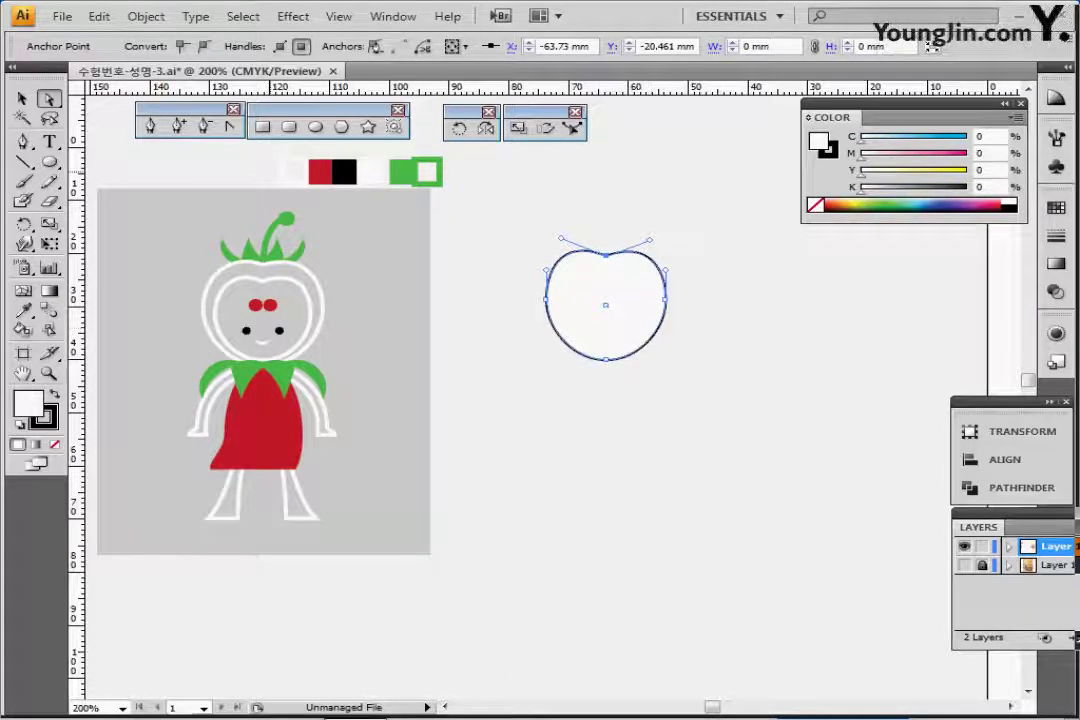
Create an inner outline of the tomato head with Offset Path at -2 mm
left_click(146, 16)
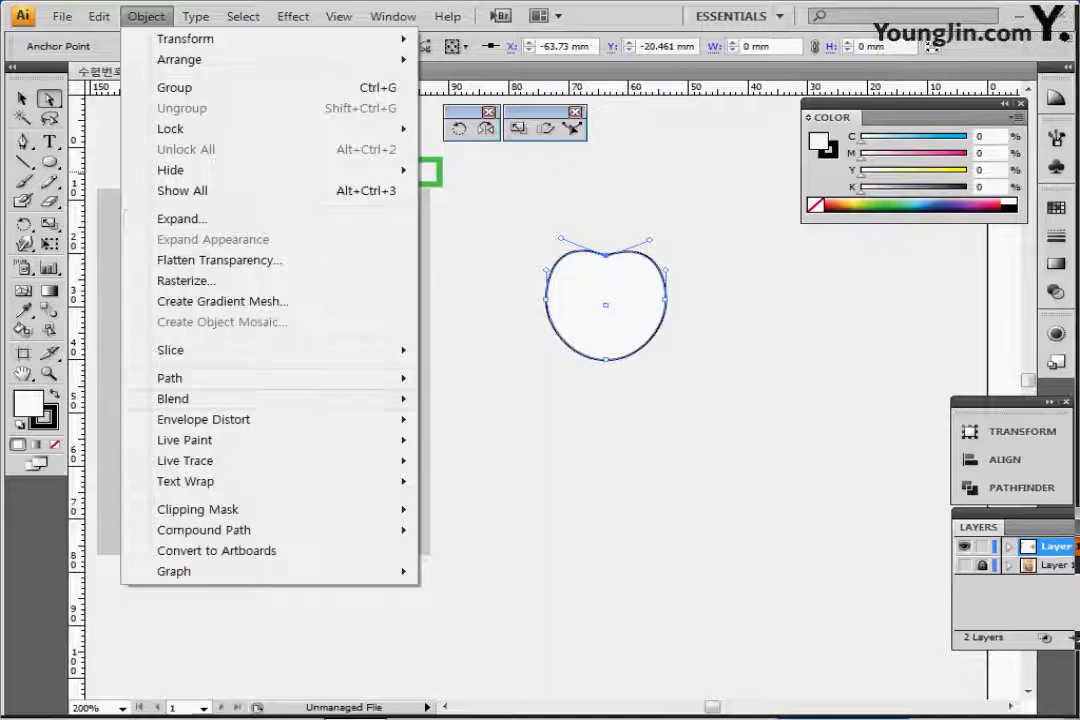
mouse_move(170, 378)
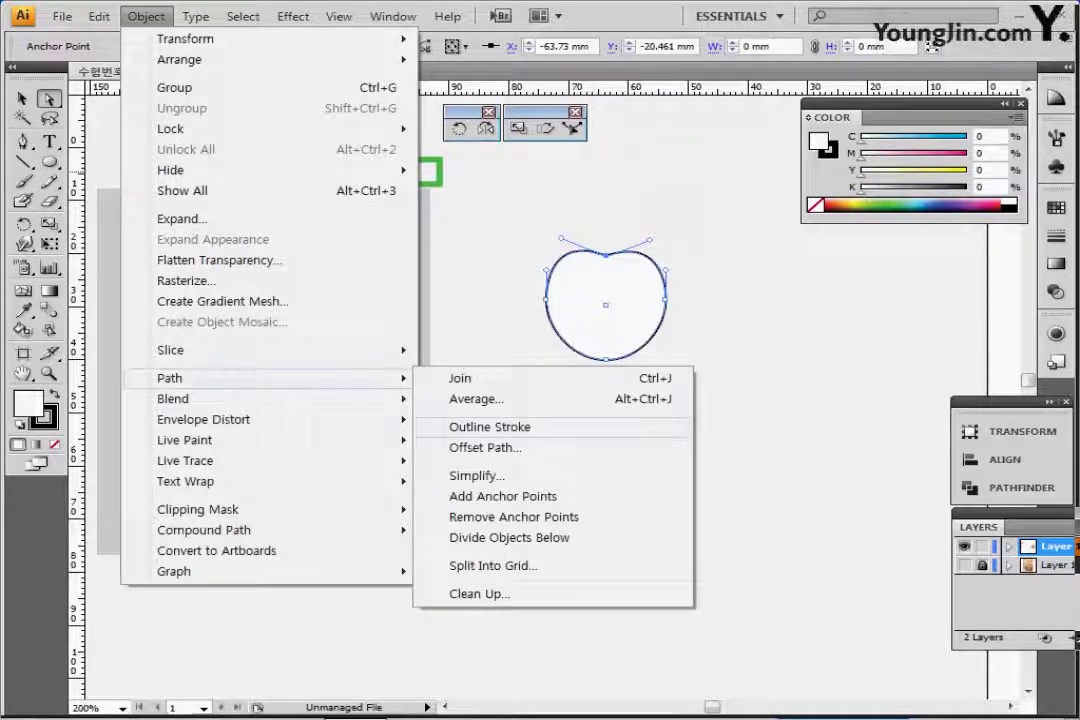
left_click(485, 447)
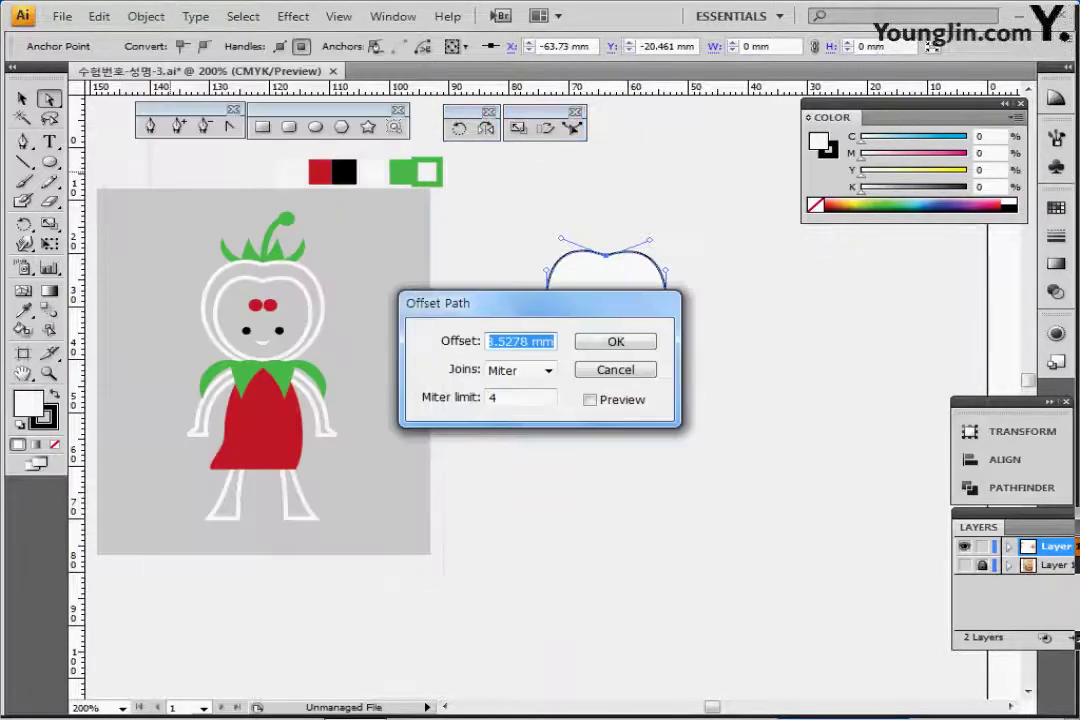
type("-2")
key("Return")
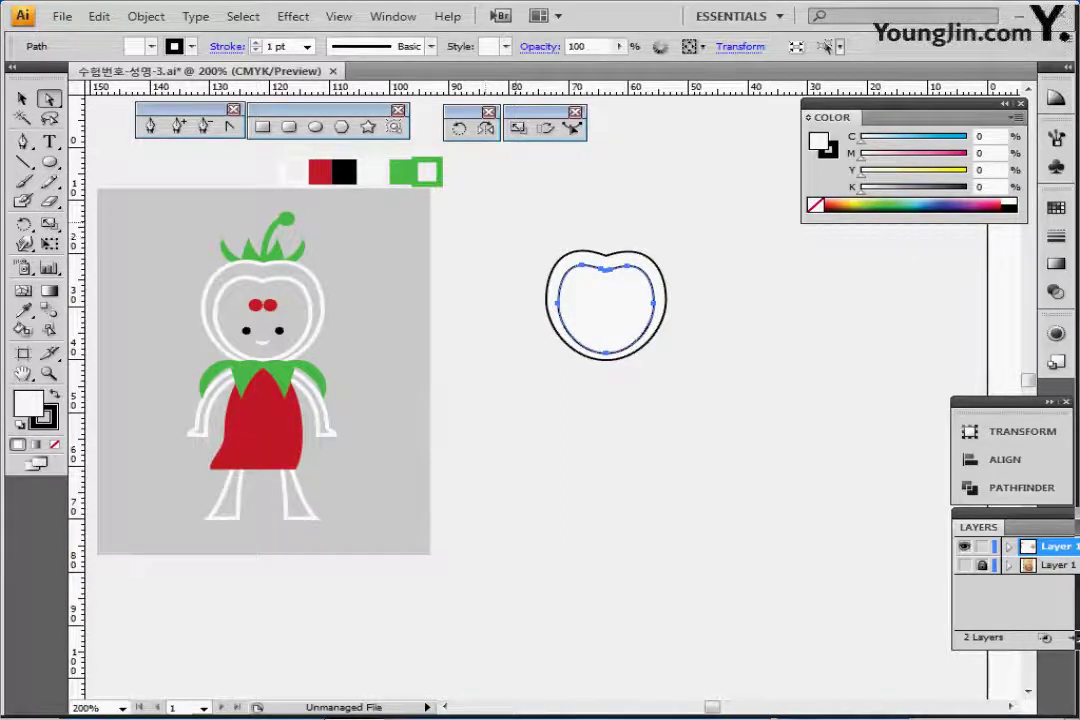
Give both tomato head outlines no fill and a white 2 pt stroke, and clear the selection
key("ctrl+a")
key("x")
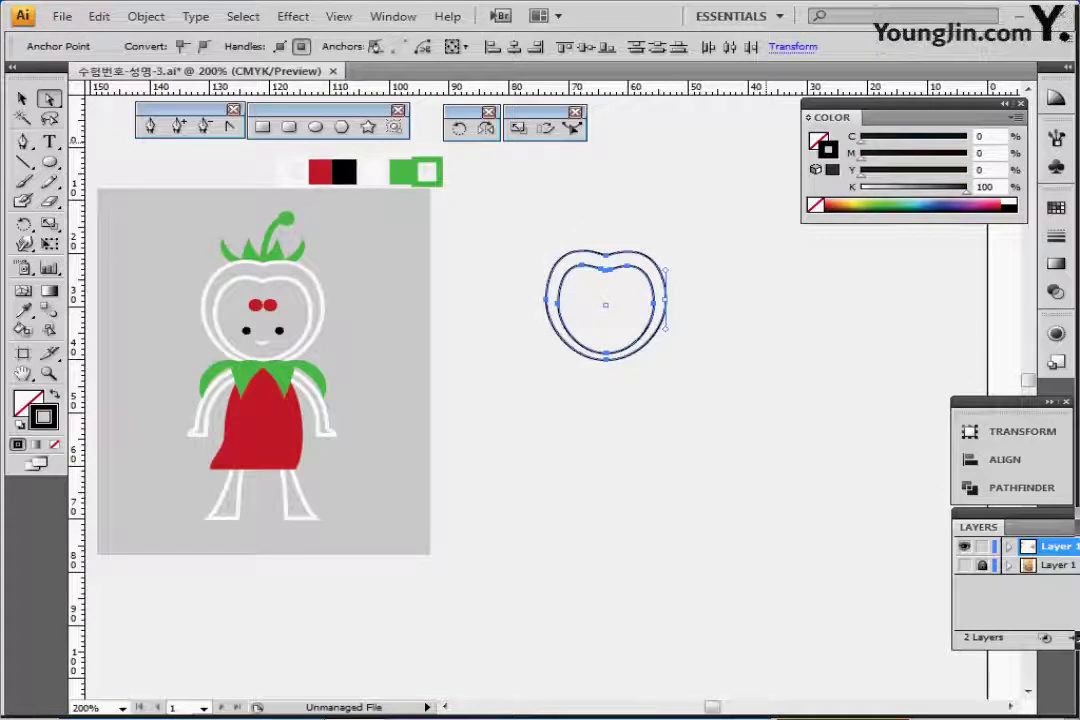
left_click(1009, 201)
left_click(1056, 236)
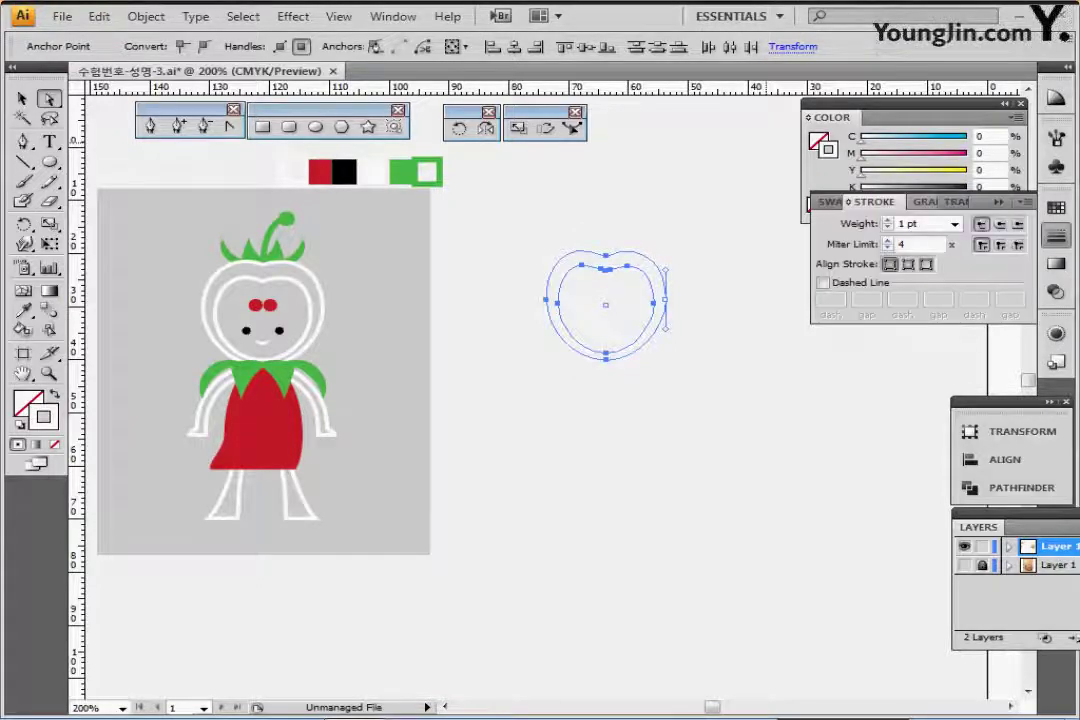
left_click(887, 220)
left_click(740, 412)
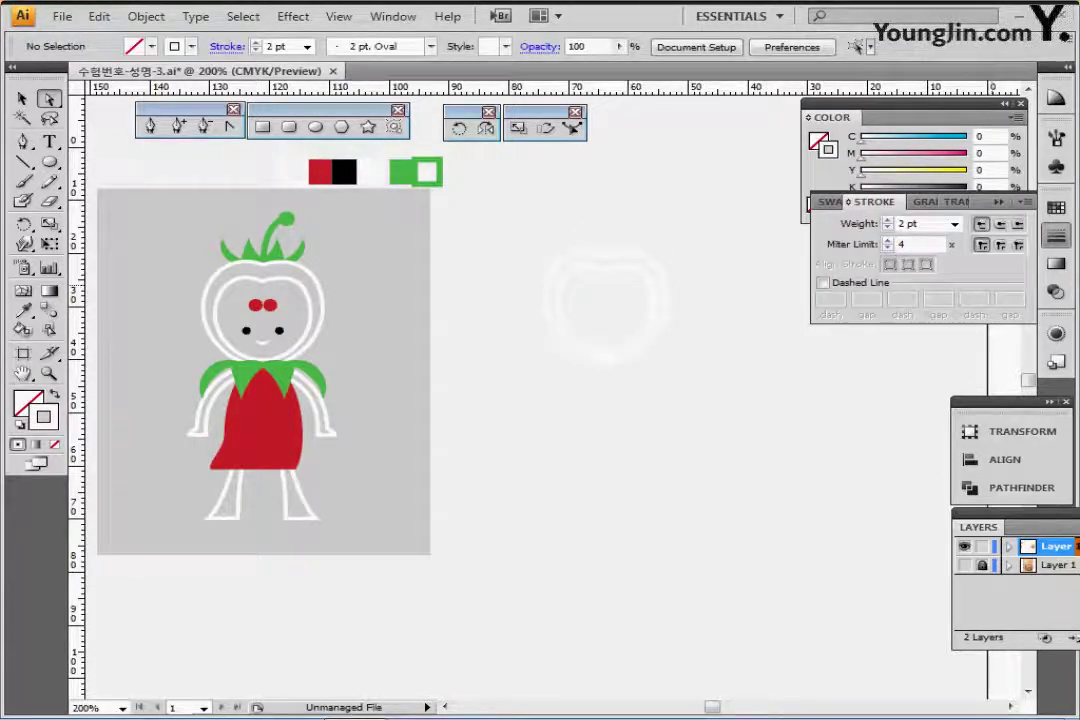
left_click(1056, 236)
Widen the grey background rectangle so it extends behind the new head outlines, and deselect it
left_click(429, 368)
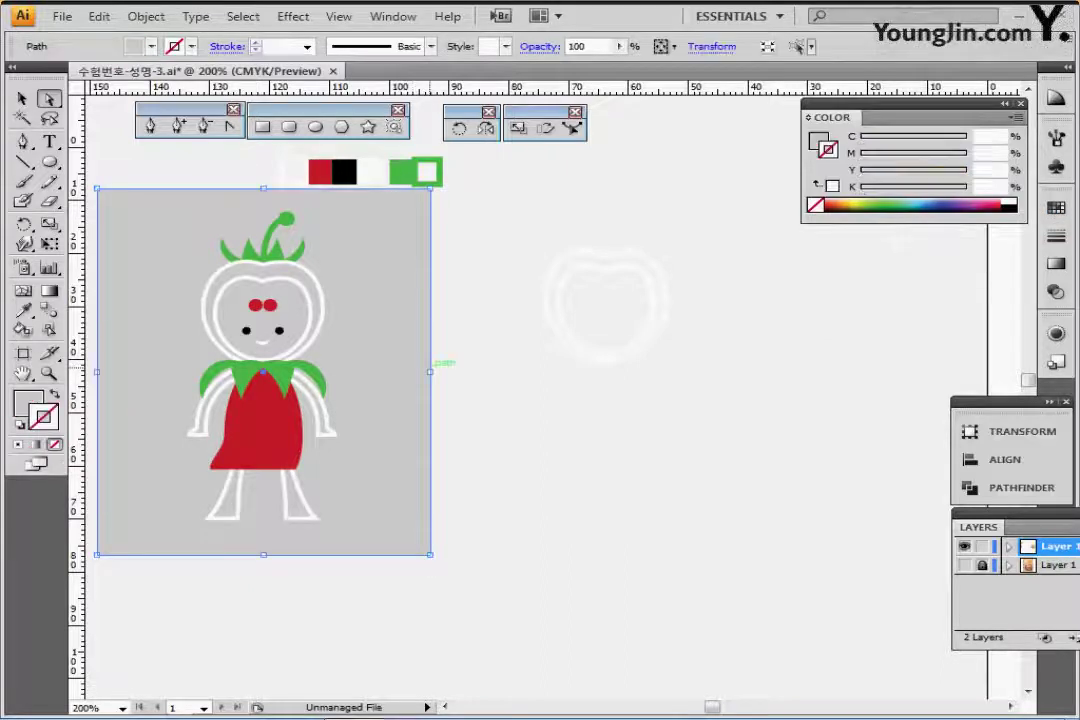
left_click_drag(430, 362, 857, 380)
left_click(540, 608)
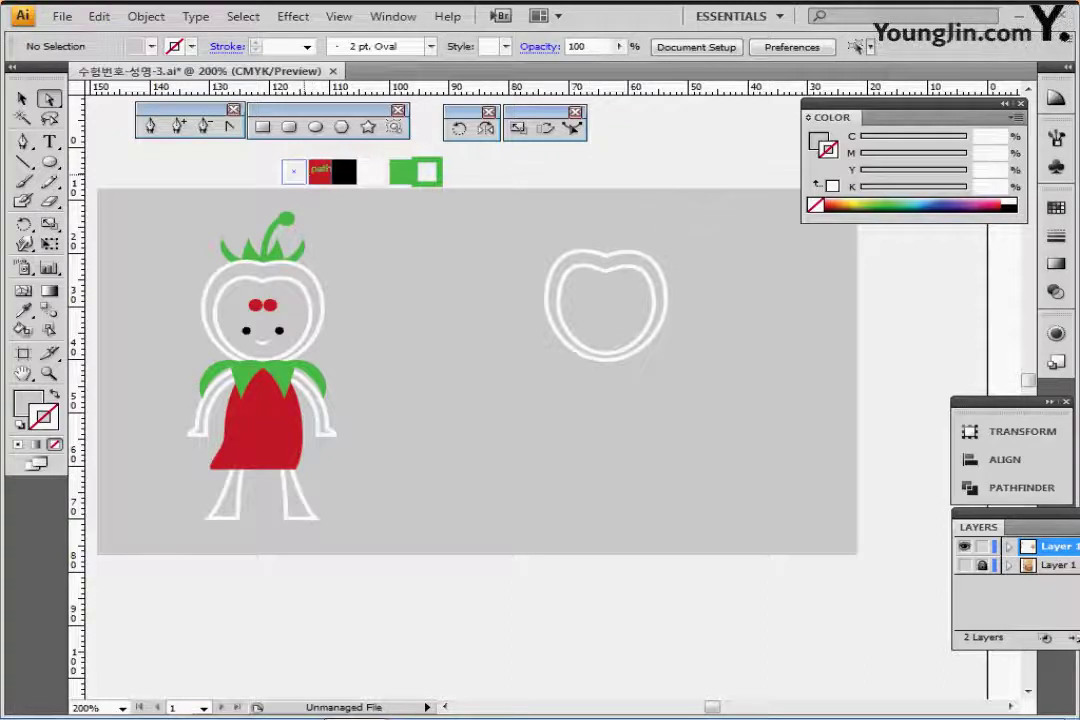
Pick the red sample colour and move both white head outlines closer to the reference character
left_click(318, 172)
left_click(375, 149)
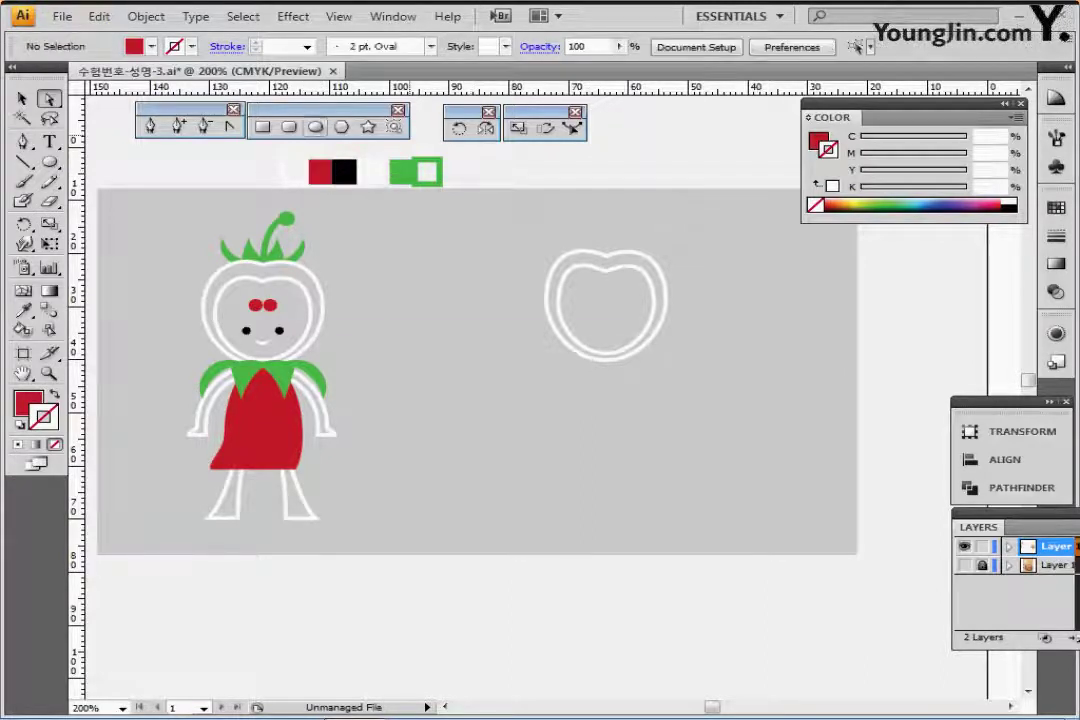
left_click(316, 127)
left_click(611, 327, "ctrl")
left_click_drag(611, 327, 835, 294)
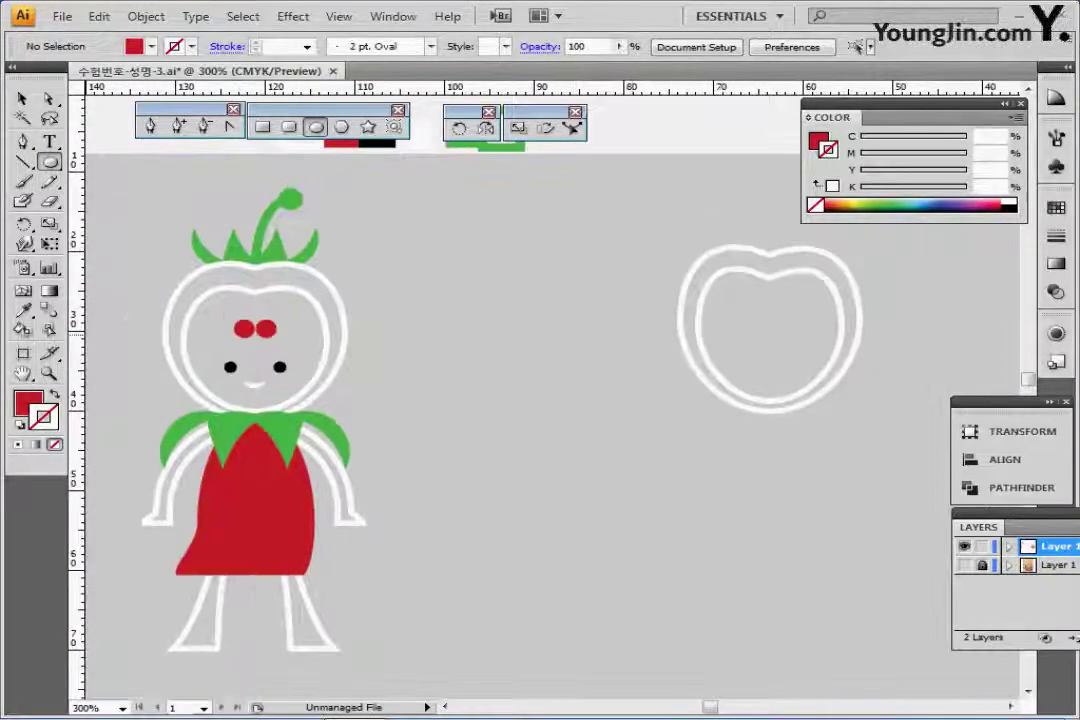
left_click_drag(613, 210, 616, 335)
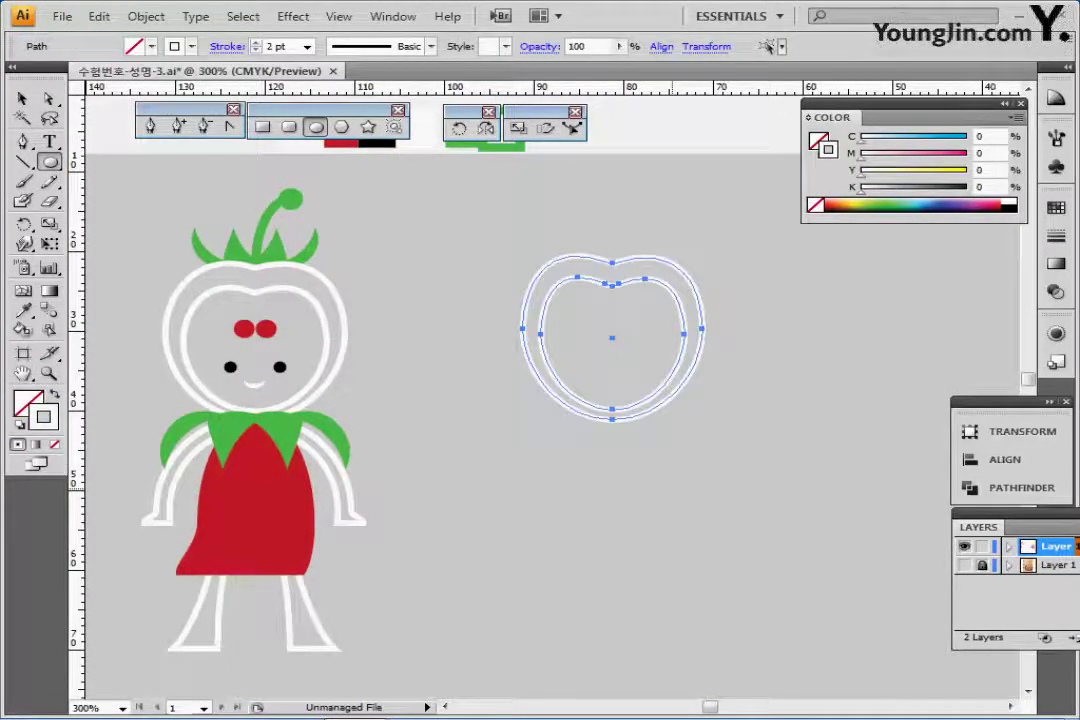
key("ctrl+shift+a")
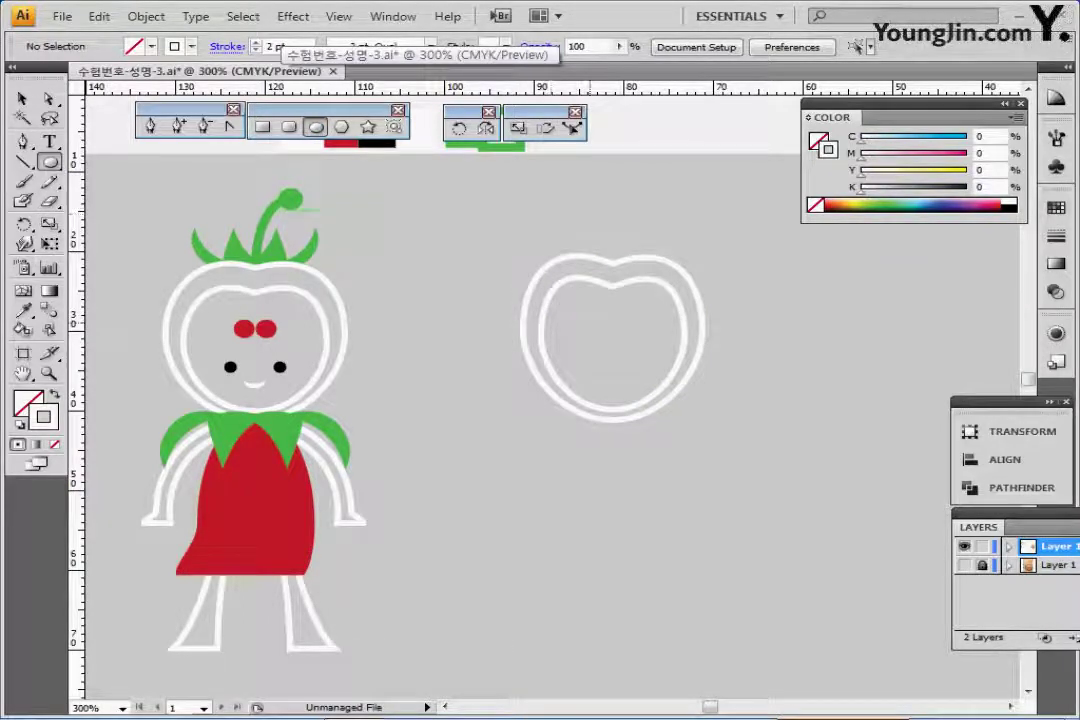
Draw a small circle just off-centre inside the head and fill it with the sampled red, without a stroke
left_click_drag(599, 330, 607, 339)
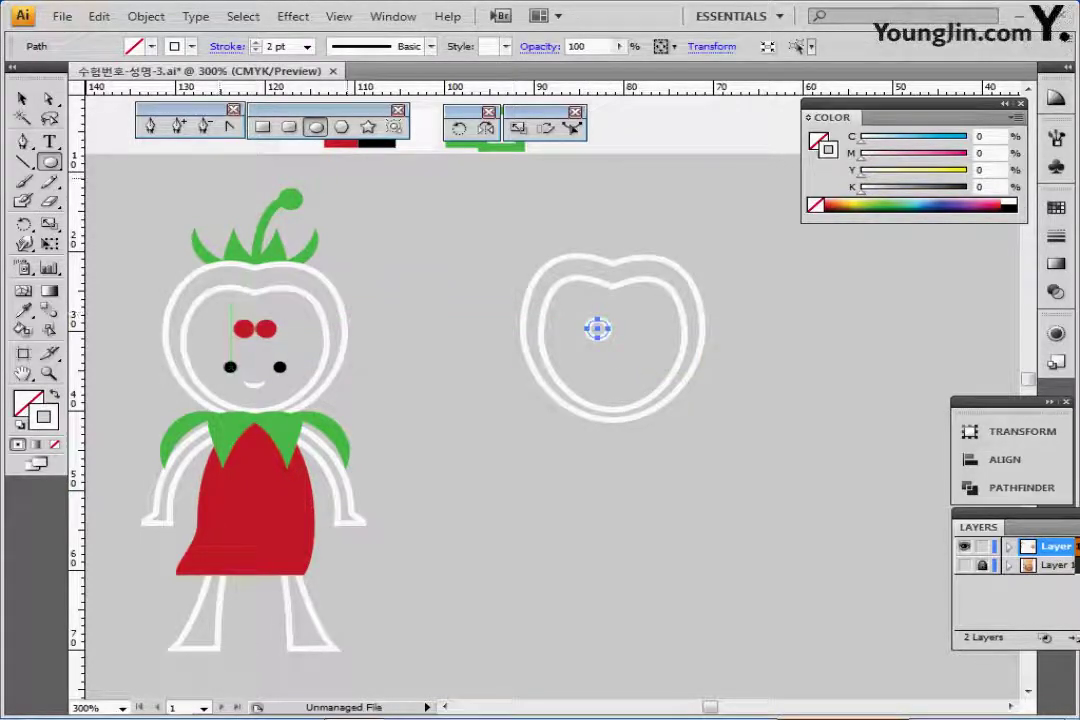
key("i")
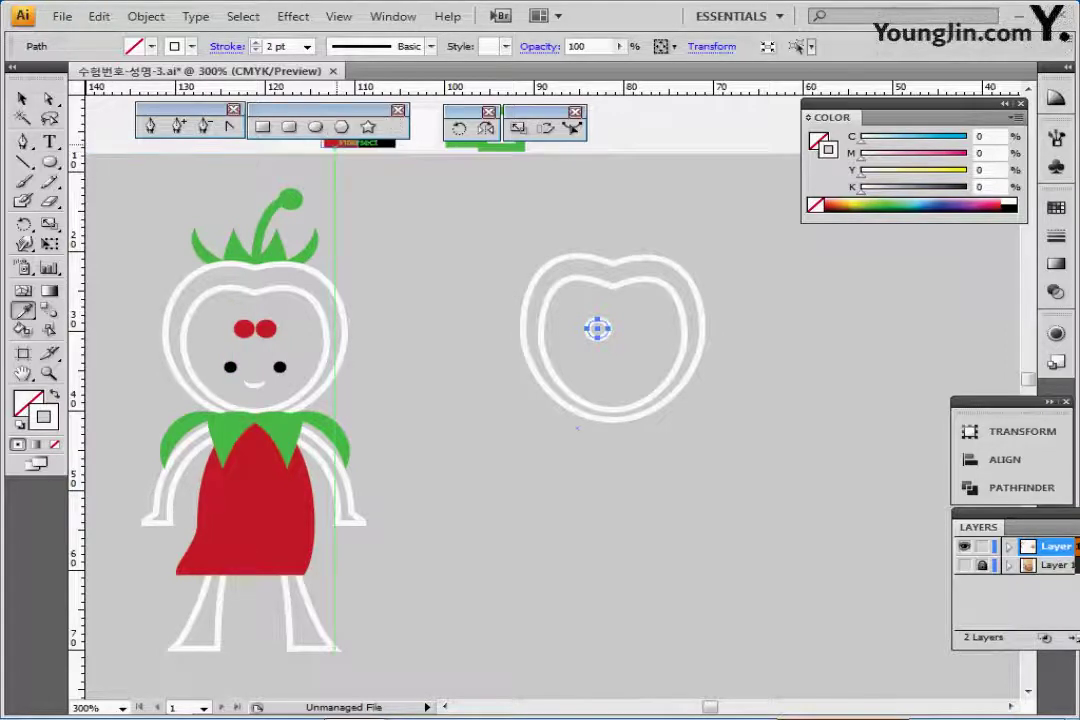
left_click(345, 144)
Draw a smaller eye circle below the red dot and fill it with the sampled black
left_click(315, 126)
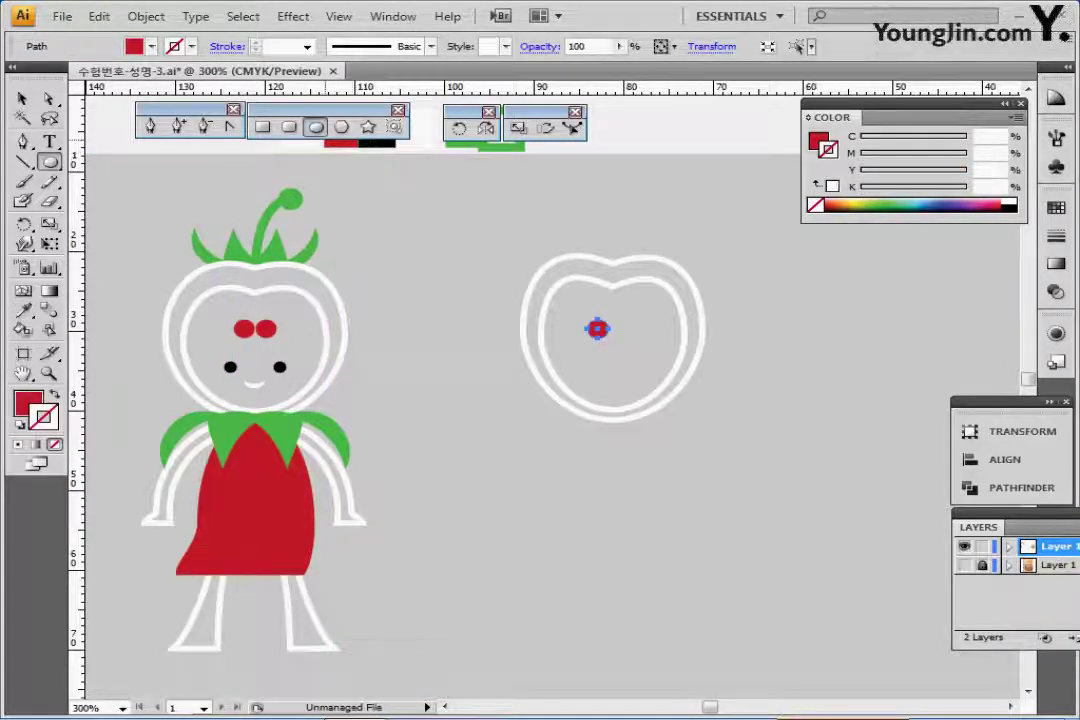
left_click_drag(576, 349, 582, 358)
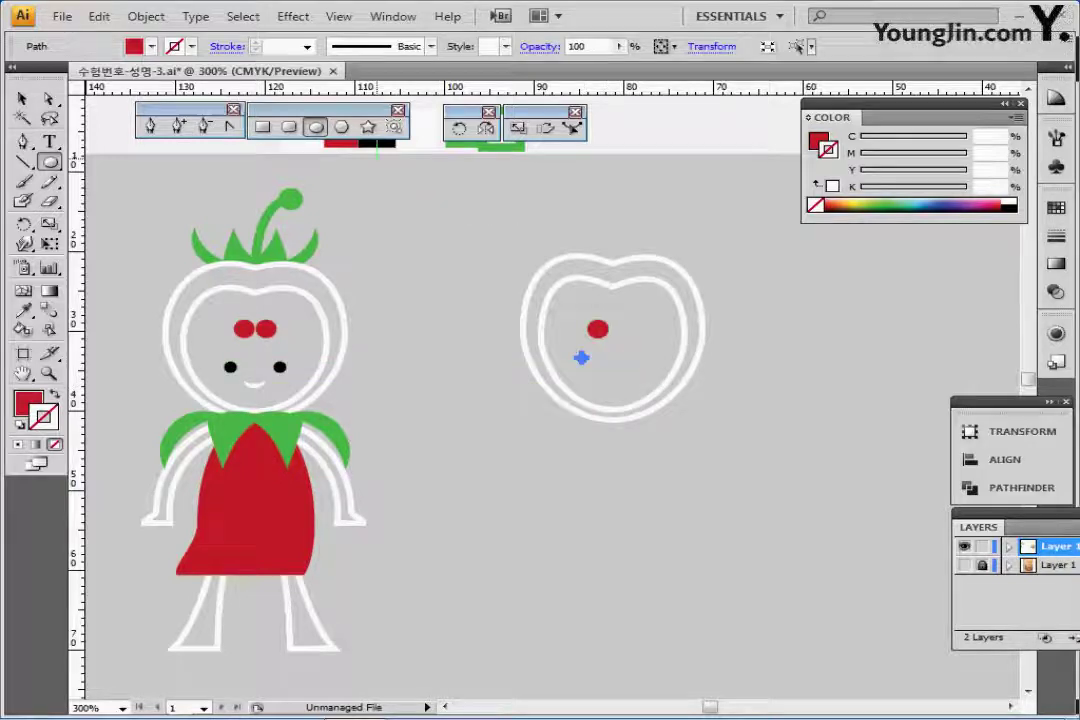
key("i")
left_click(378, 145)
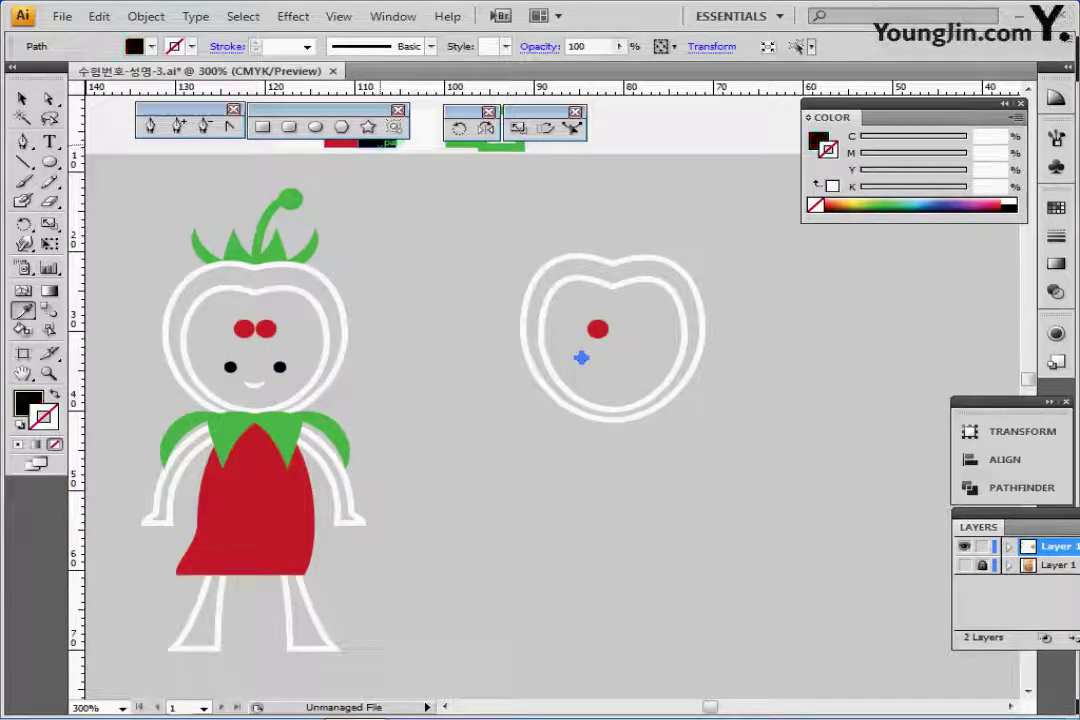
left_click(577, 428, "ctrl")
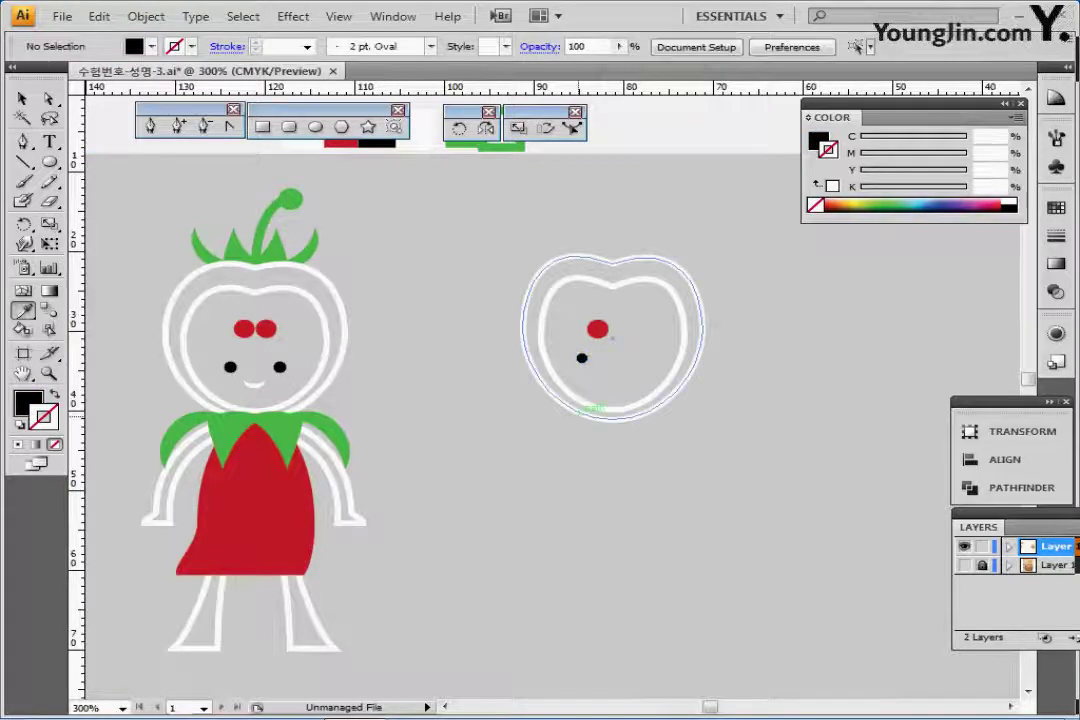
Mirror a copy of the red dot and black eye across a vertical axis through the inner outline's top notch, and deselect
left_click_drag(569, 428, 552, 438)
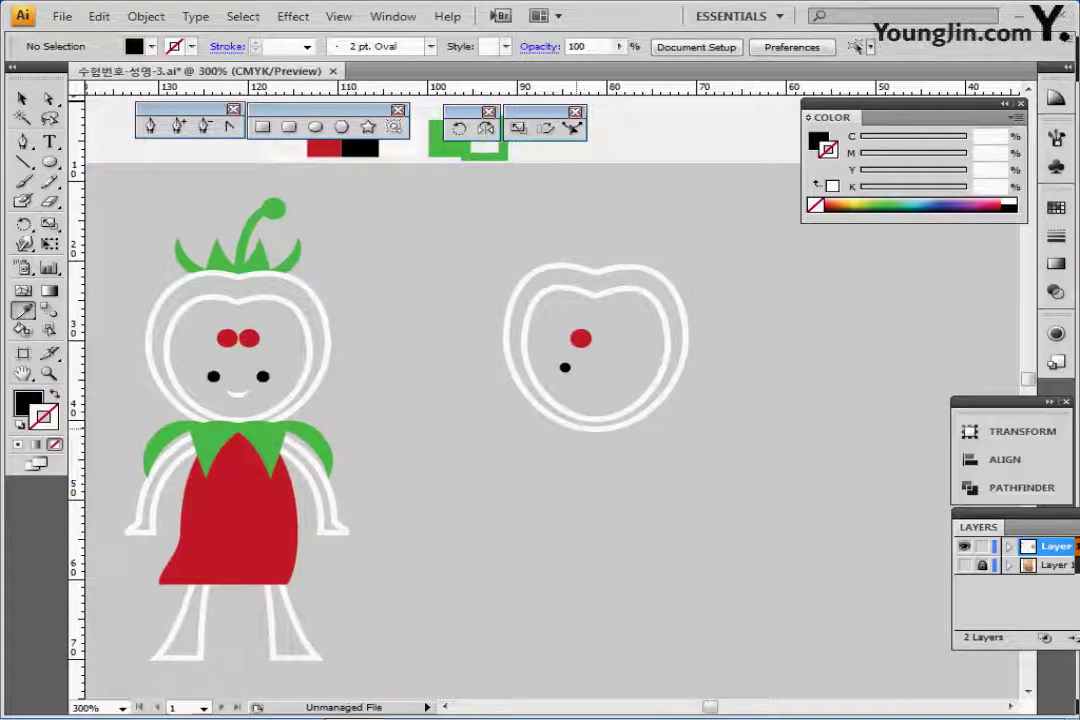
left_click(22, 98)
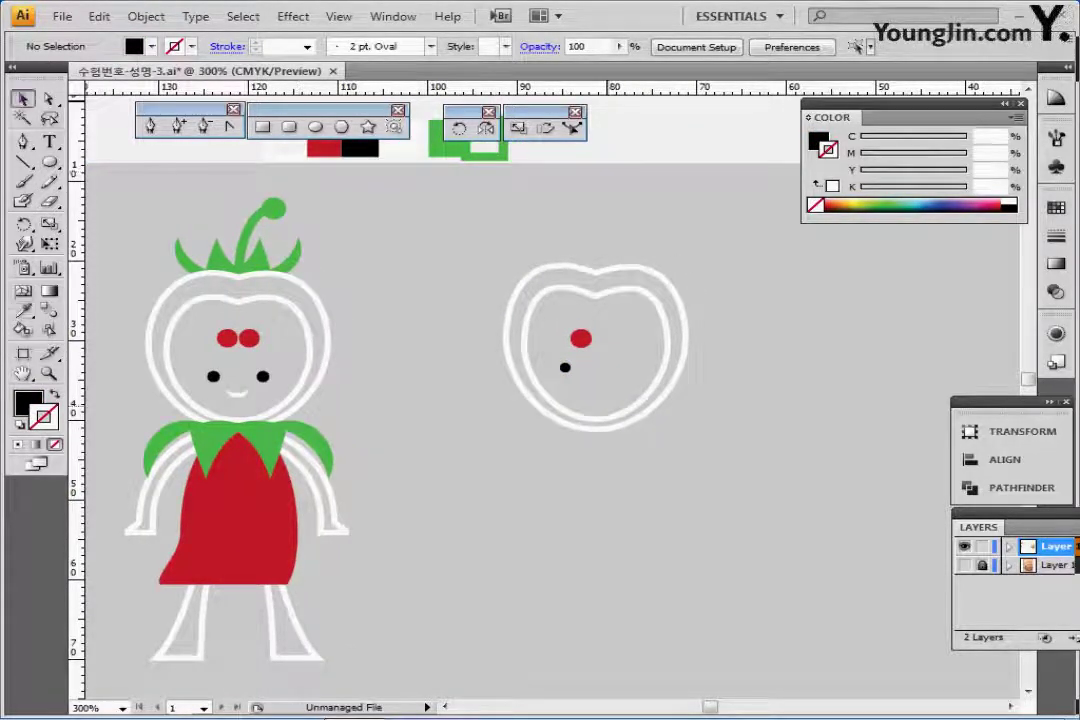
left_click_drag(554, 320, 595, 377)
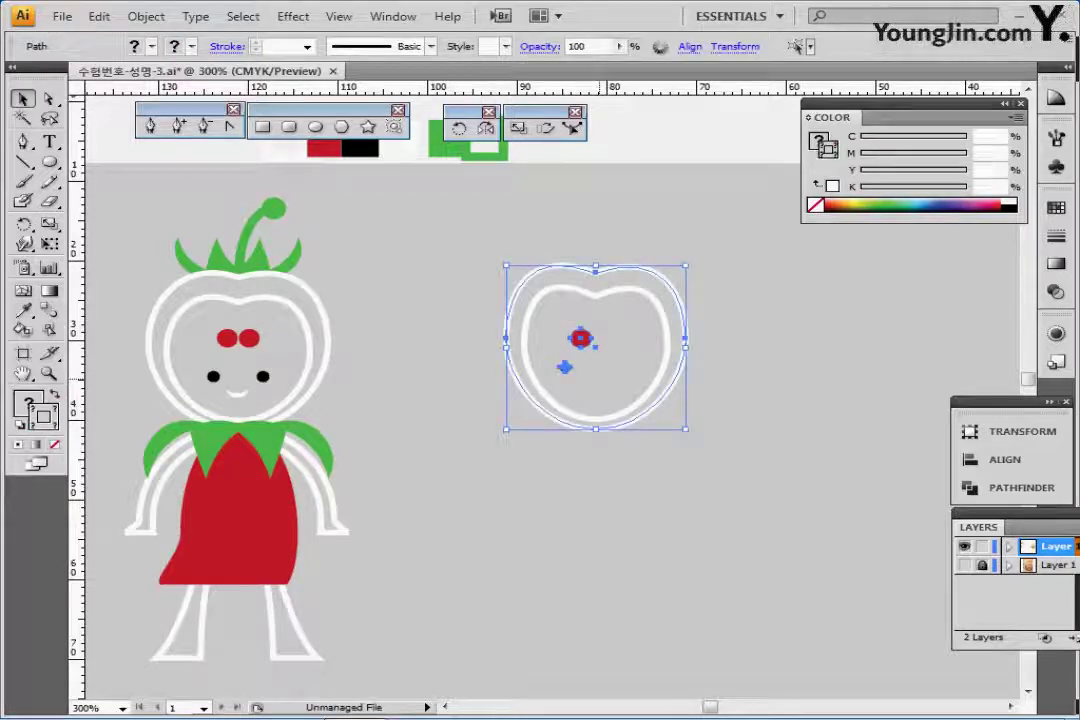
left_click_drag(569, 256, 591, 272)
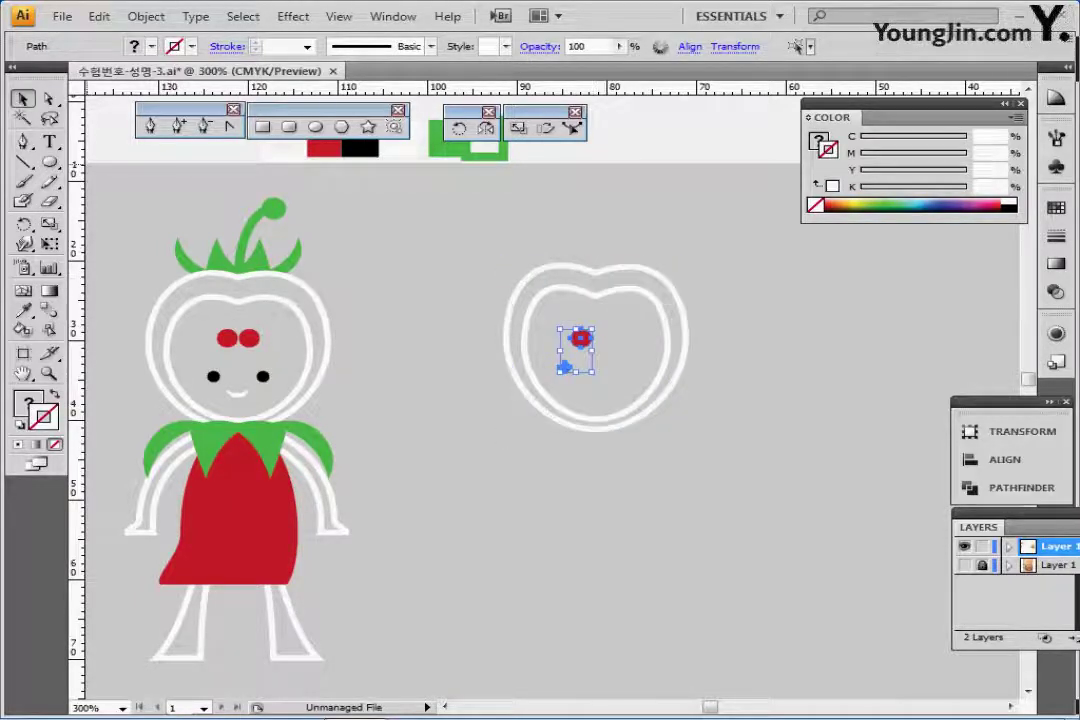
key("r")
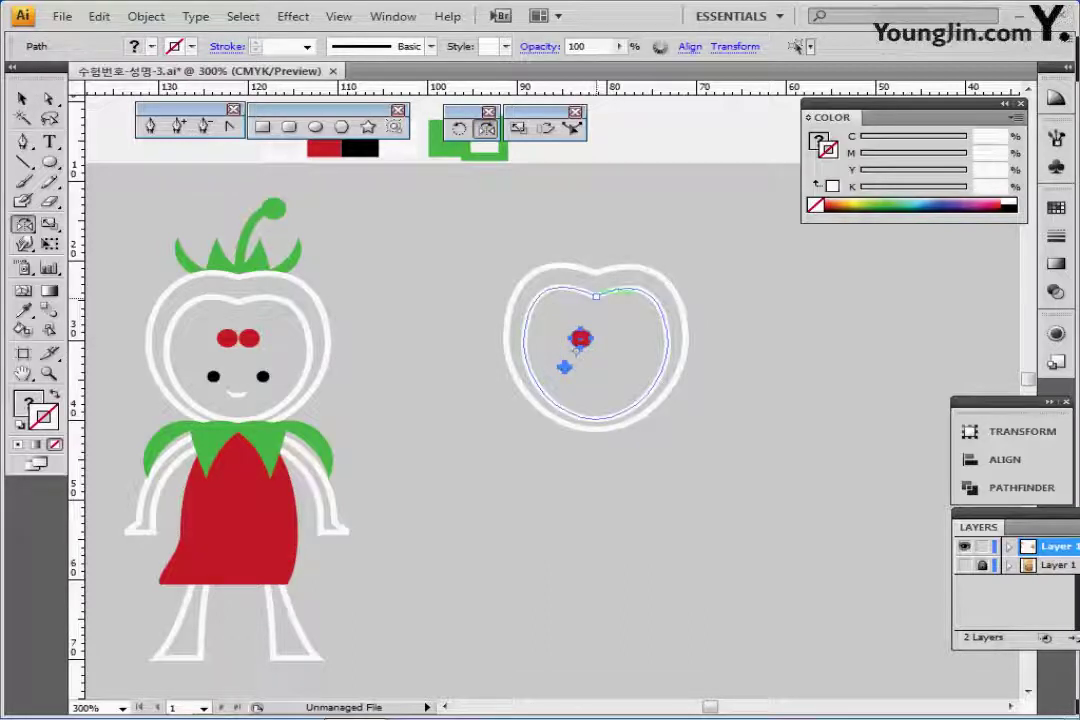
left_click(580, 338, "alt")
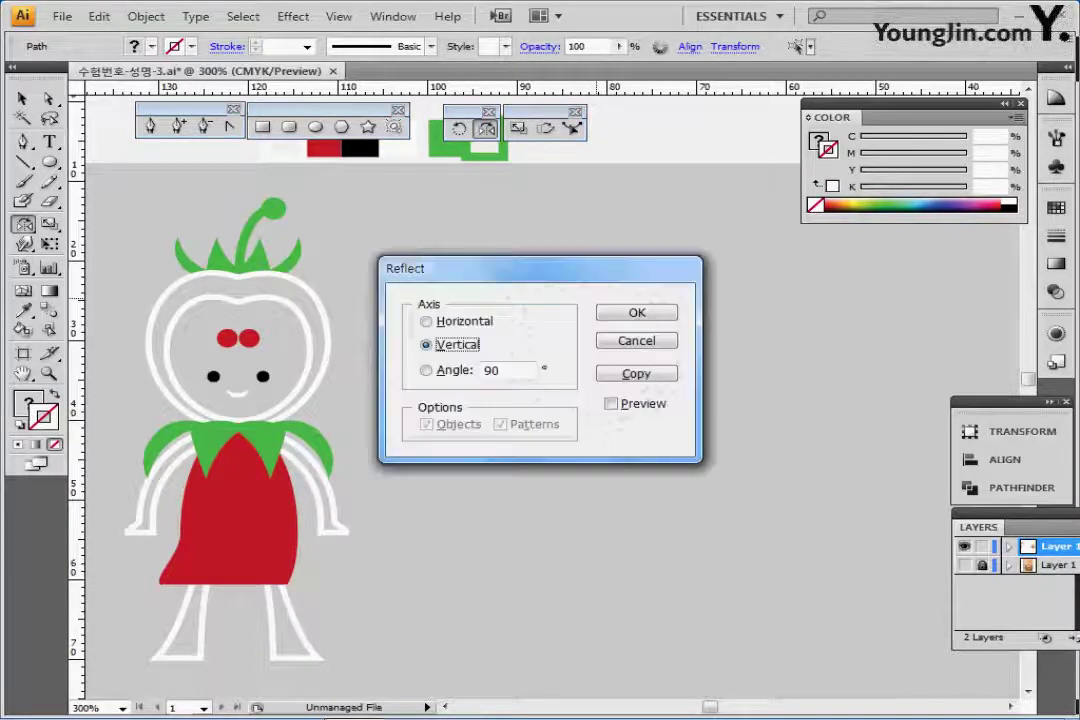
left_click(636, 373)
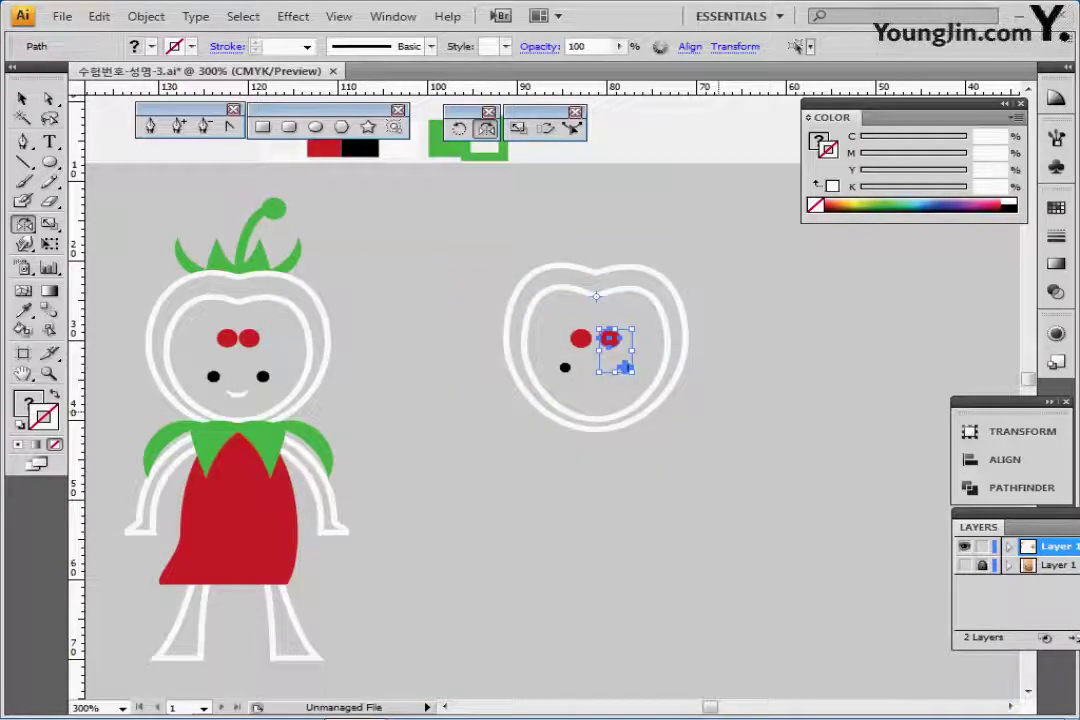
key("ctrl+shift+a")
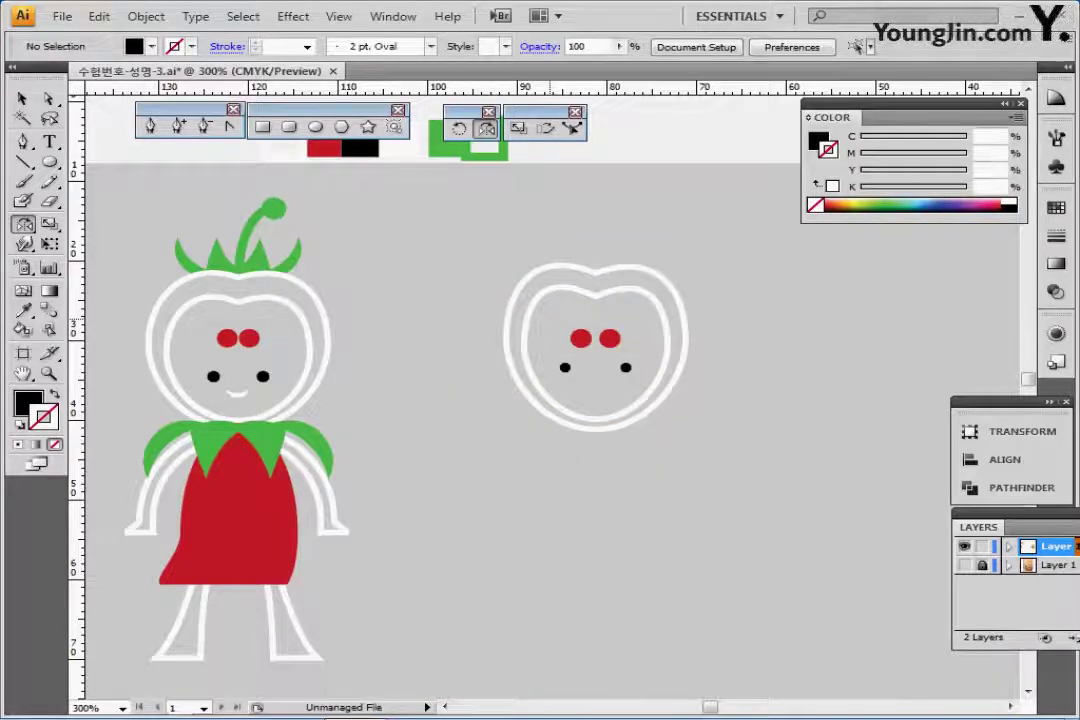
Nudge the left red dot and left black eye slightly toward the face's centre, without including the outer head outline
left_click_drag(425, 222, 582, 367)
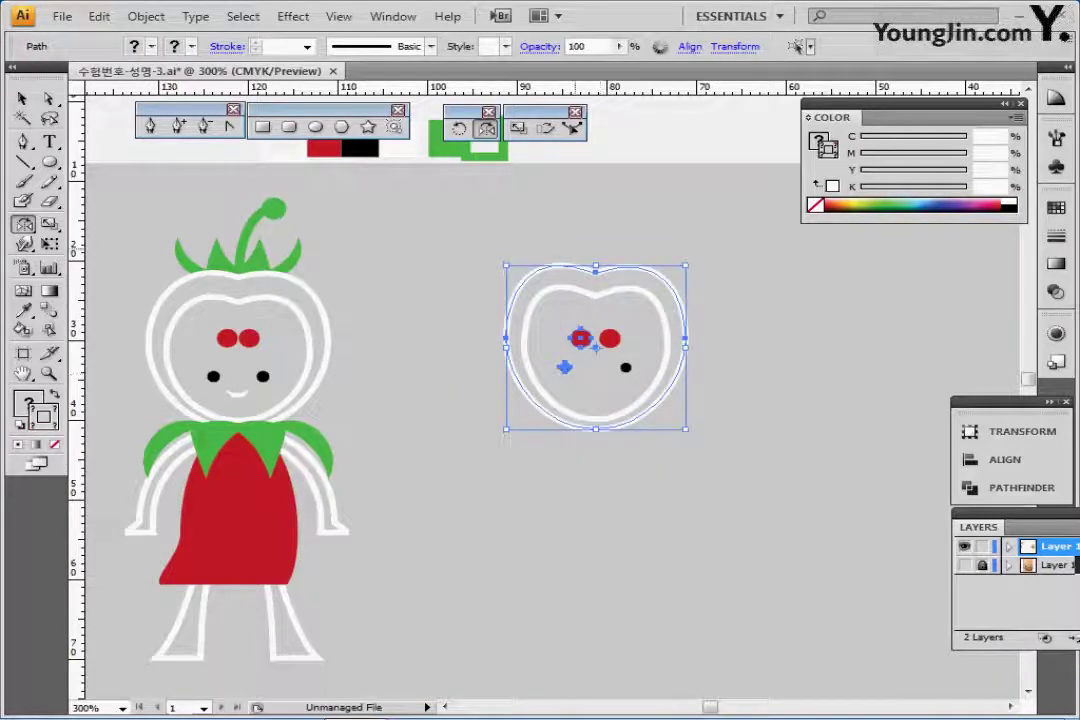
left_click(507, 305, "ctrl+shift")
key("Right")
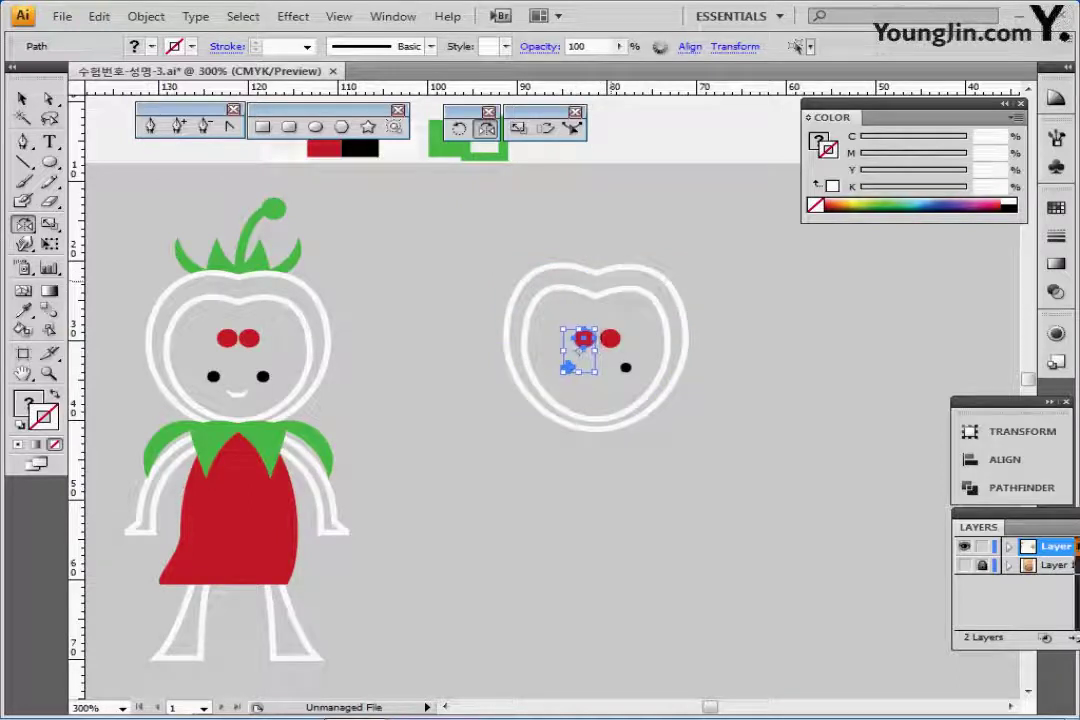
key("Right")
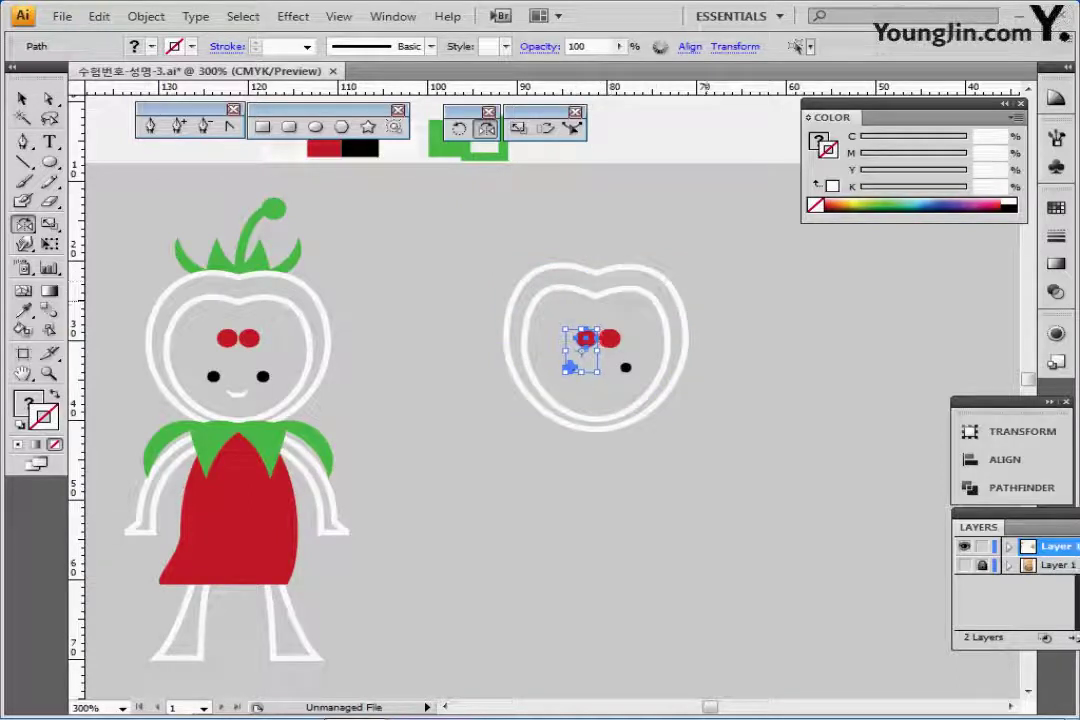
left_click(485, 292)
key("ctrl+z")
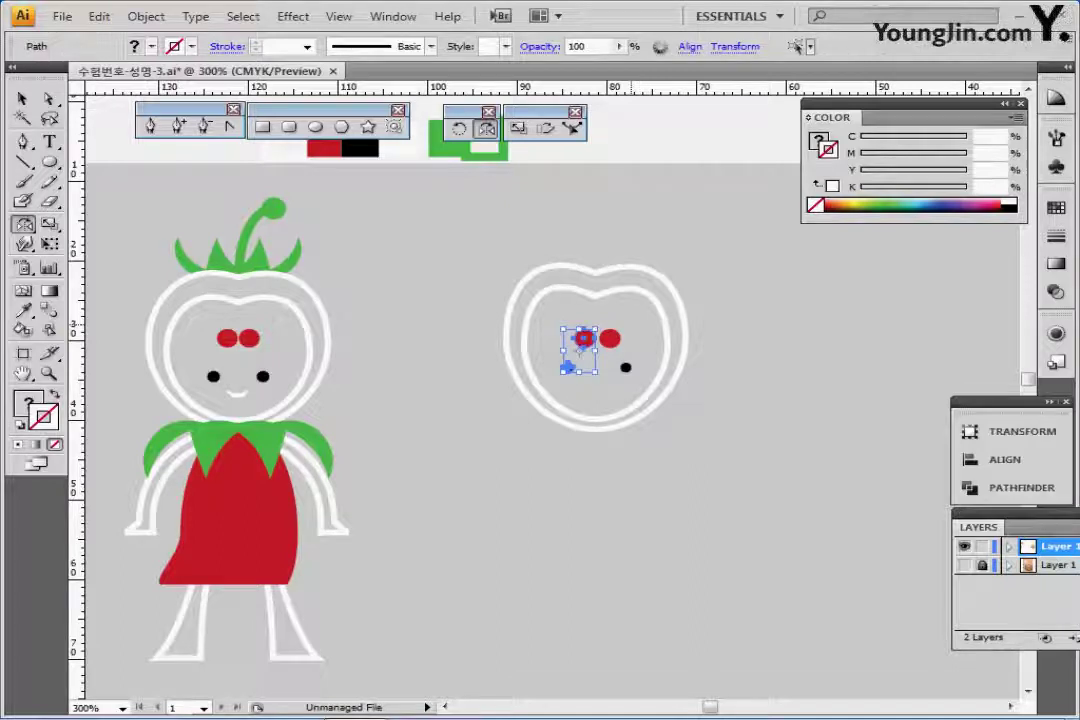
Move the right red dot and right black eye inward so the two red dots nearly touch, and deselect
left_click(610, 338, "ctrl+shift")
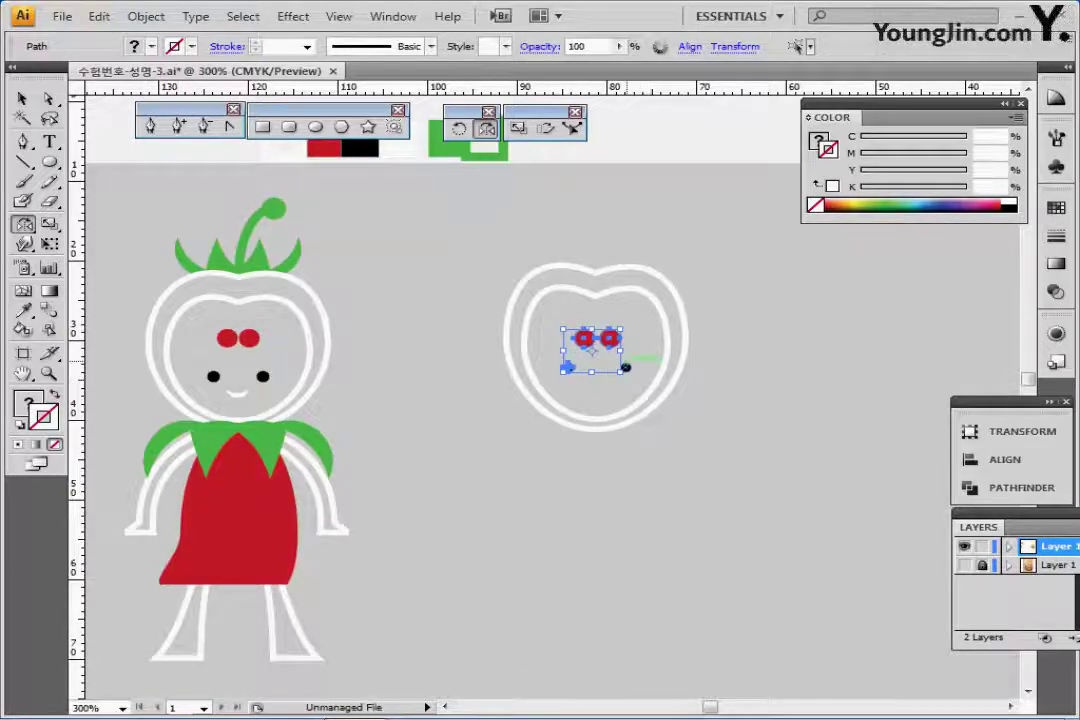
left_click(640, 348, "ctrl")
left_click(610, 338, "ctrl")
left_click(625, 368, "shift")
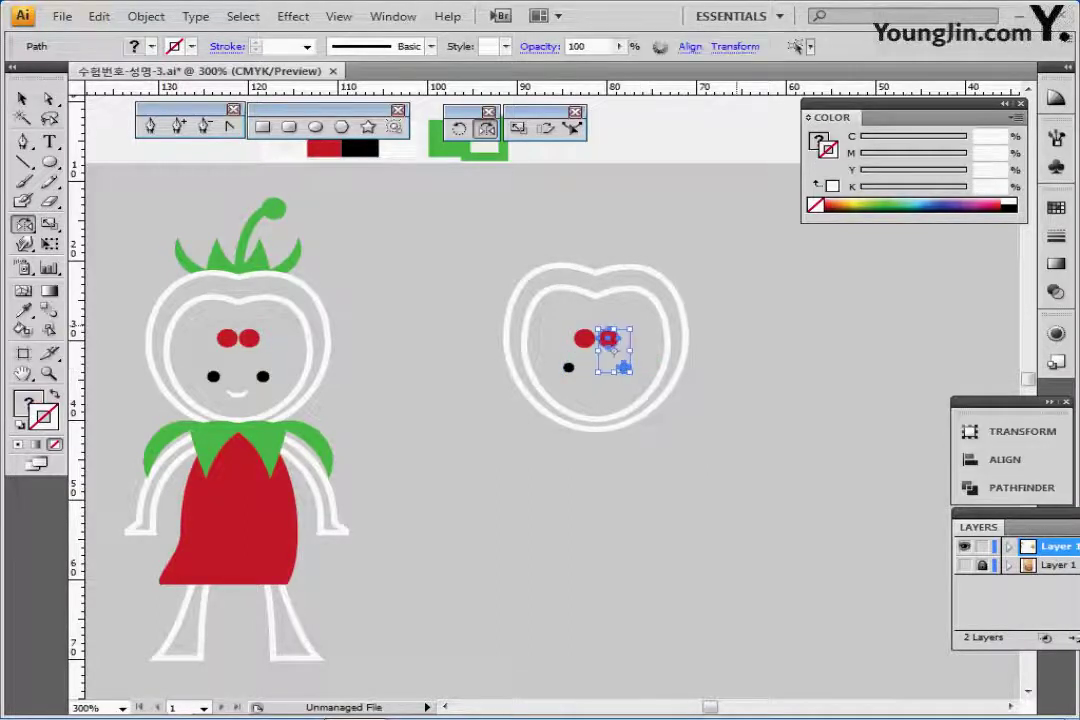
left_click_drag(610, 340, 607, 341)
left_click(661, 452, "ctrl")
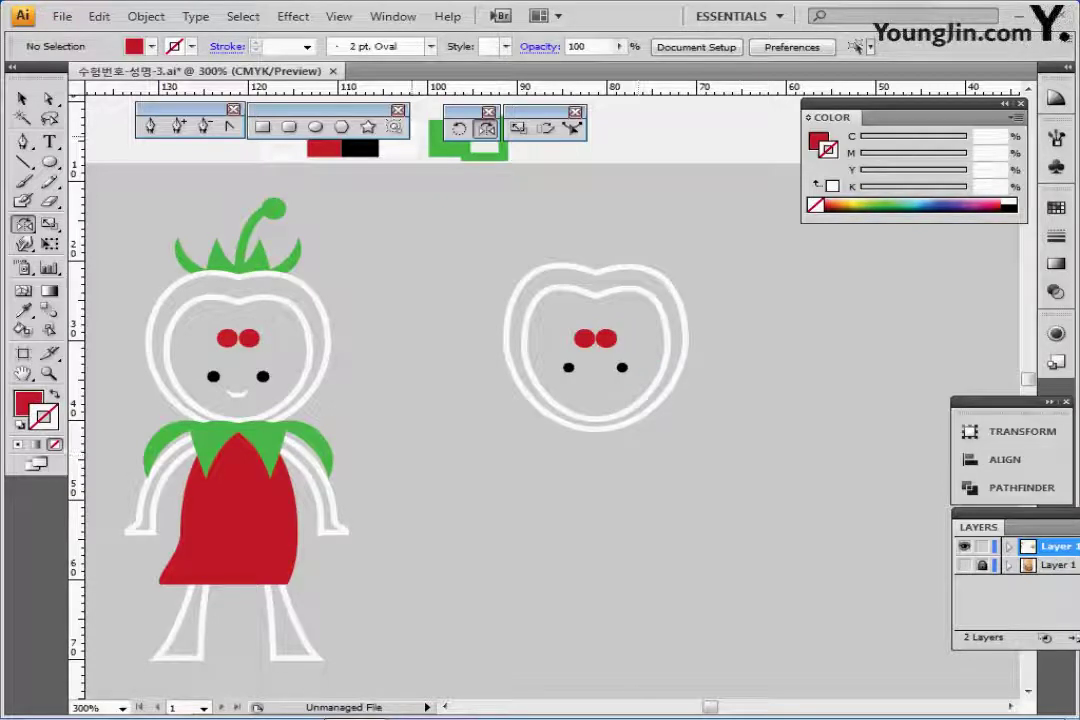
Draw a small circle below the eyes with the default white fill and black stroke, and overlap its upper part with a wider ellipse
left_click(316, 127)
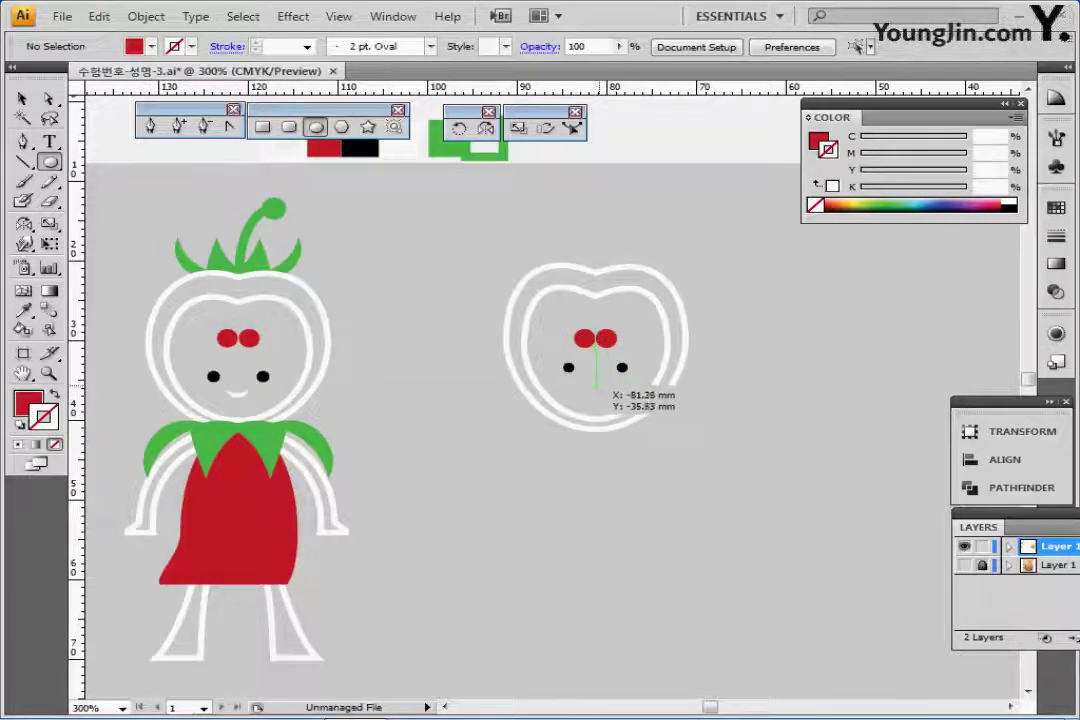
left_click_drag(597, 386, 609, 395)
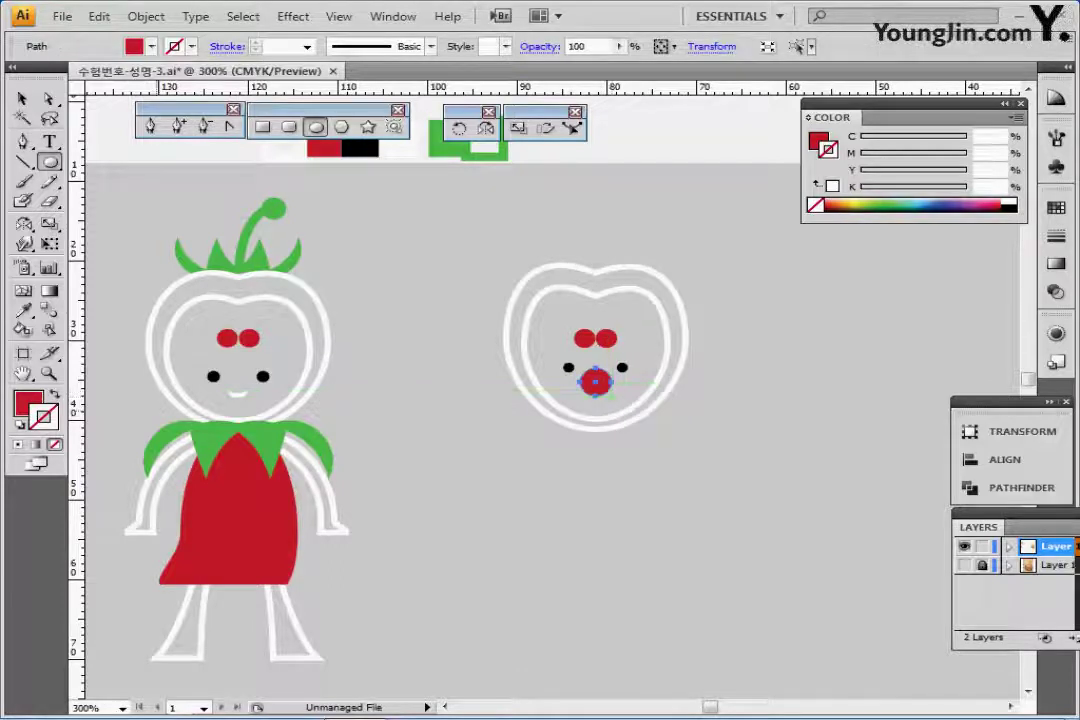
key("d")
left_click(597, 412, "ctrl")
left_click_drag(554, 403, 631, 399)
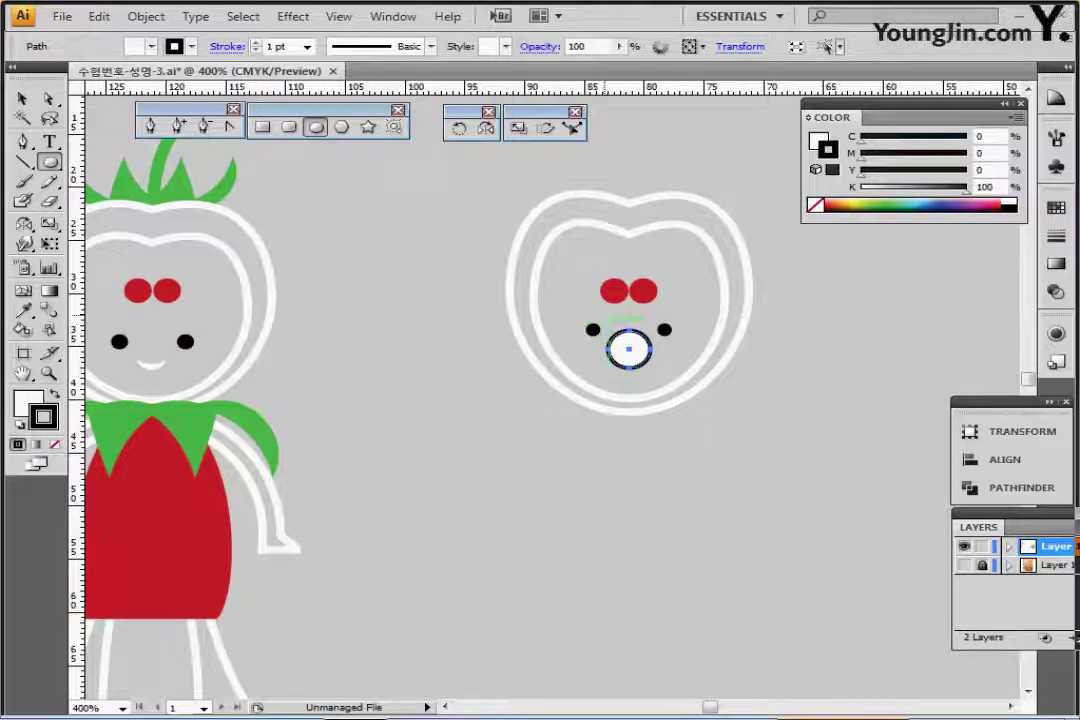
left_click_drag(629, 336, 668, 362)
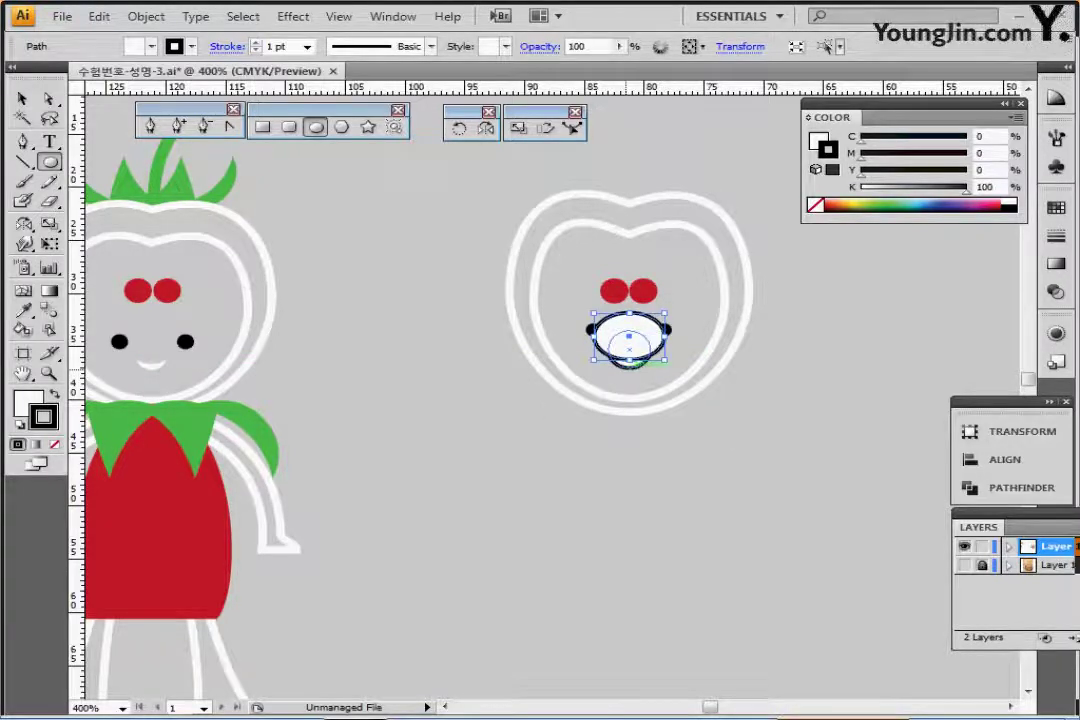
Select both mouth ellipses, checking them in outline view, and subtract the wider one from the small circle with Minus Front to form a smile
key("ctrl+y")
left_click(630, 349, "ctrl+shift")
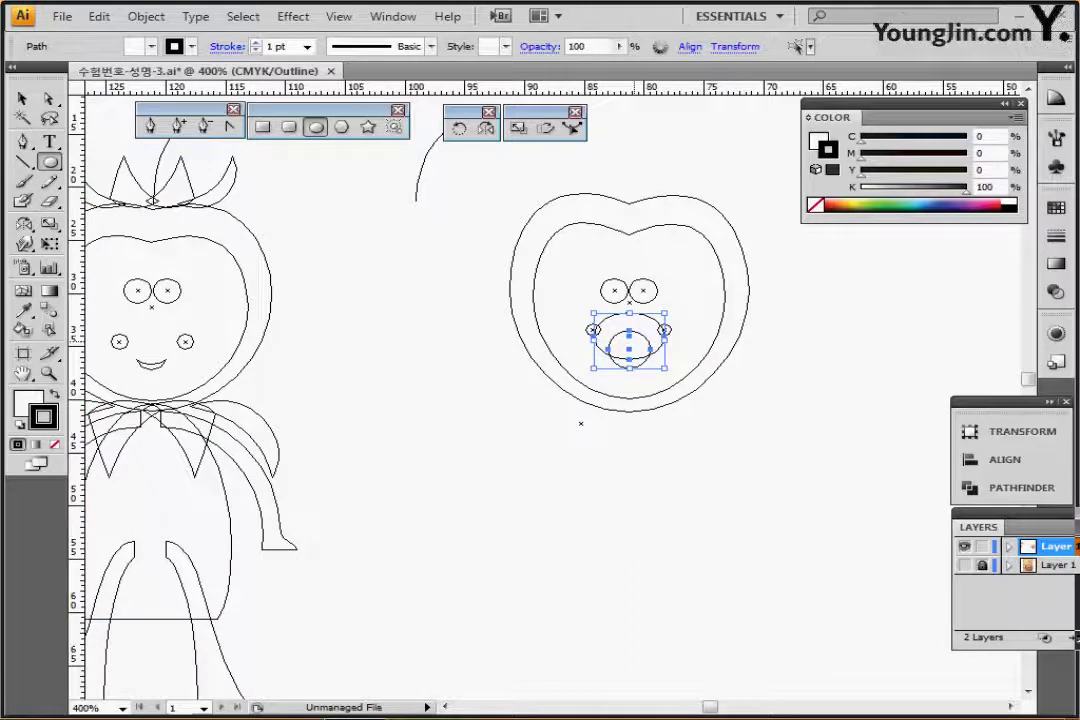
key("ctrl+y")
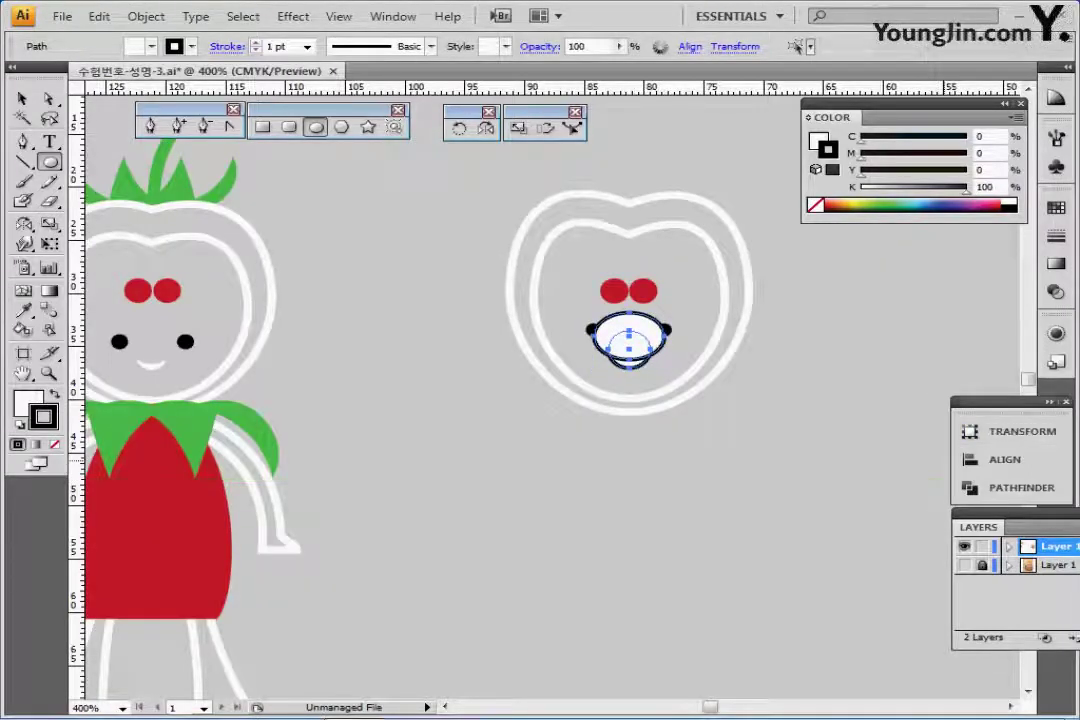
left_click_drag(1005, 402, 872, 341)
left_click(917, 341)
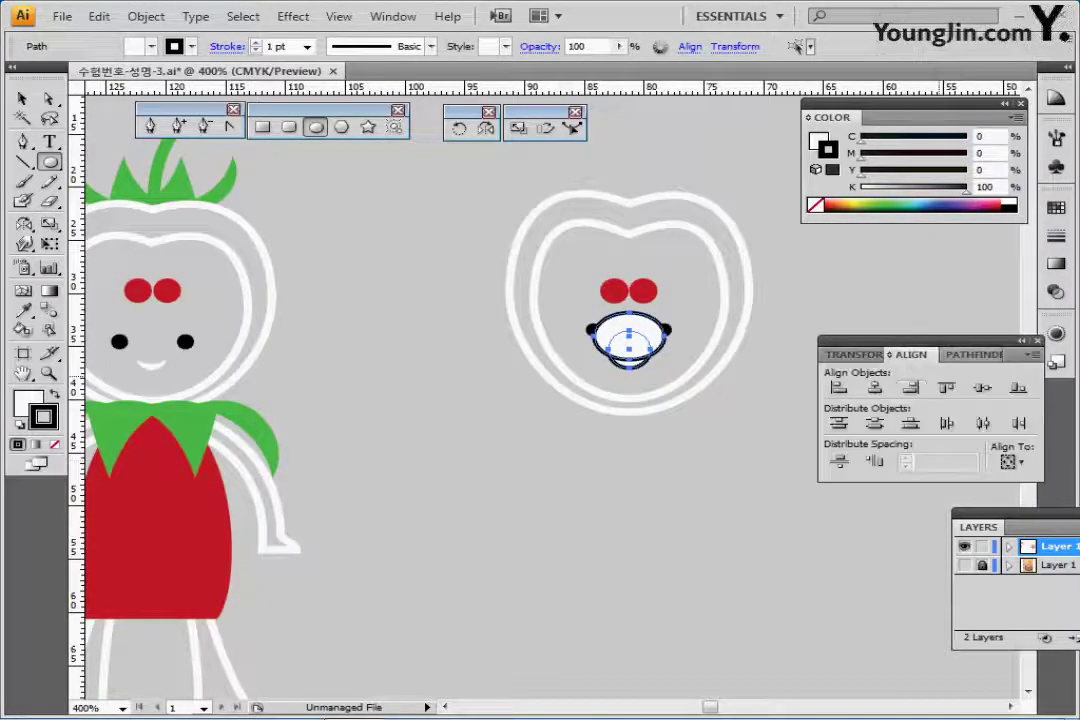
left_click(968, 354)
left_click(871, 389)
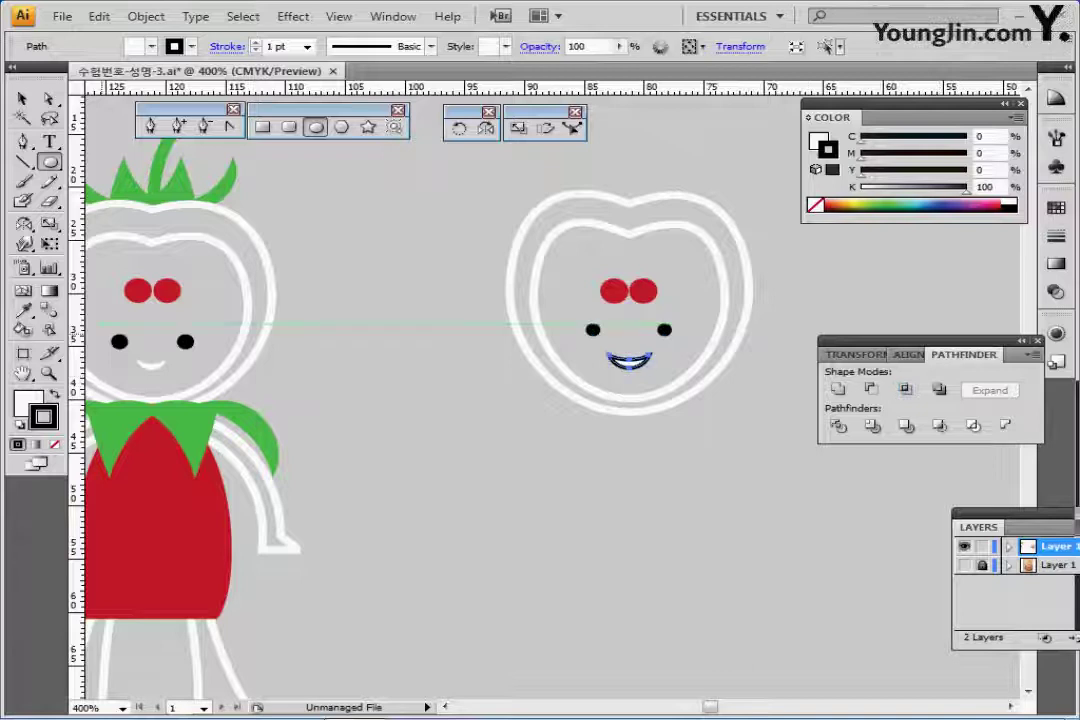
Remove the black stroke from the smile shape, keeping its white fill, and deselect it
left_click(55, 444)
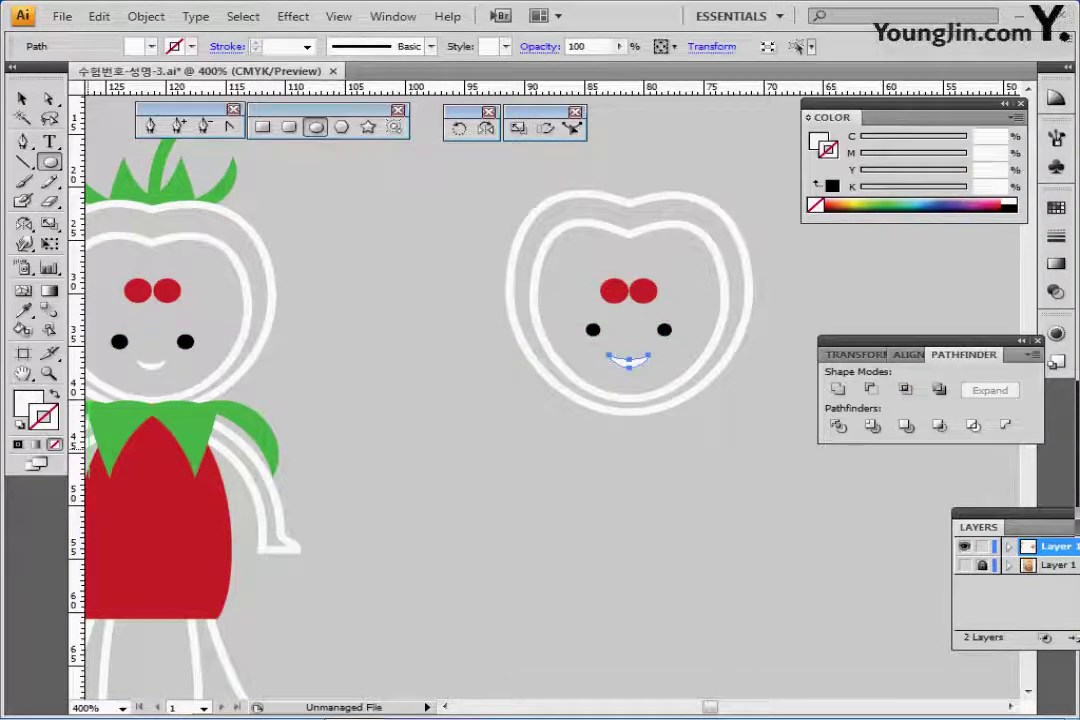
left_click(456, 445, "ctrl")
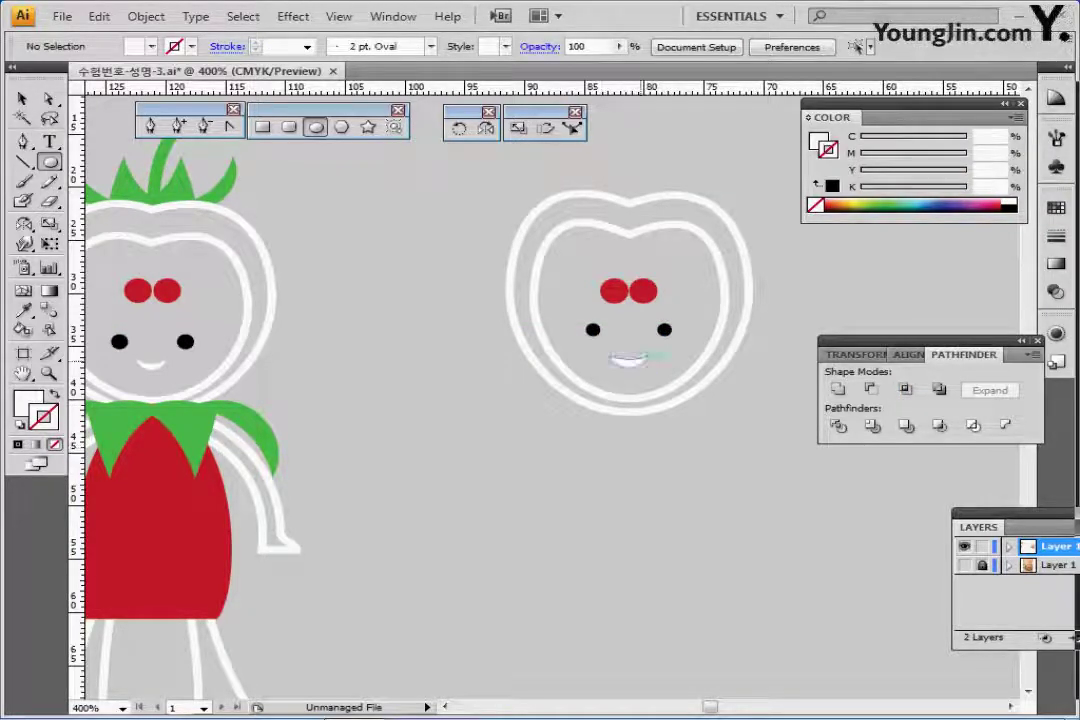
left_click(634, 363, "ctrl")
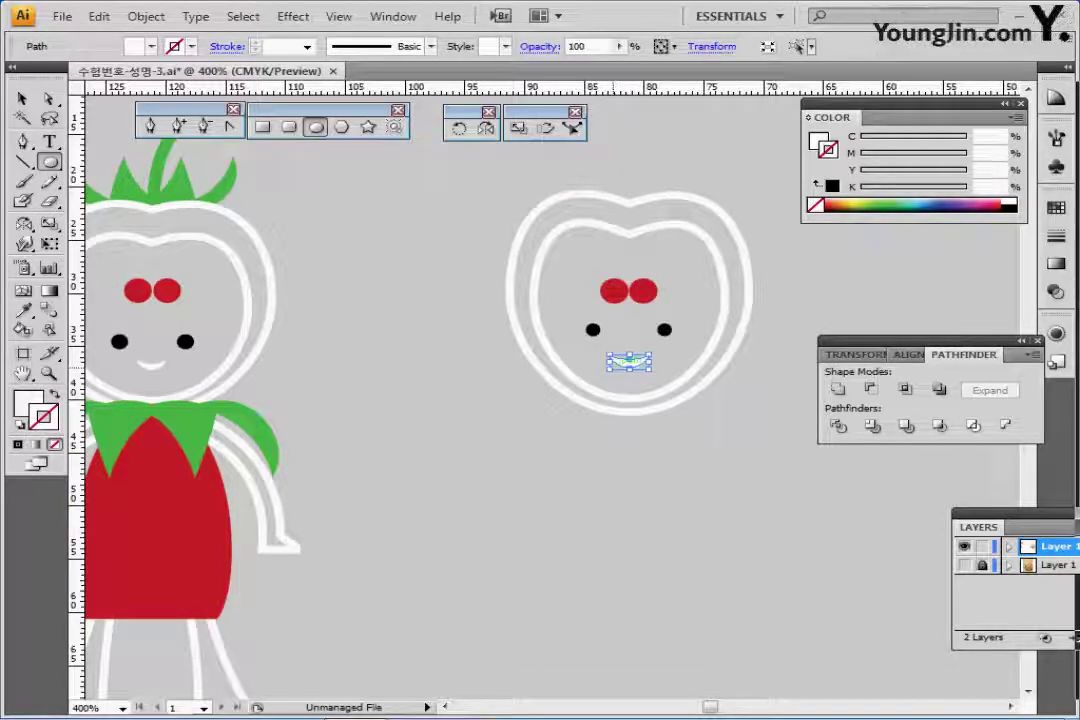
scroll(538, 451, "down", 1)
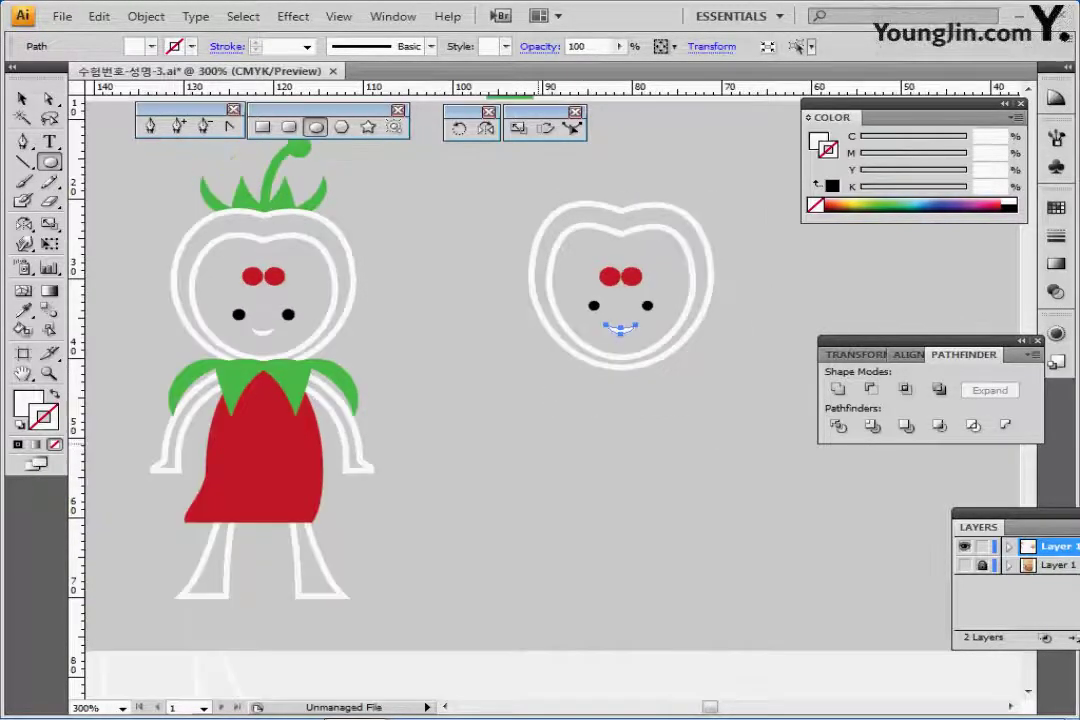
left_click_drag(524, 471, 542, 434)
left_click(496, 349, "ctrl")
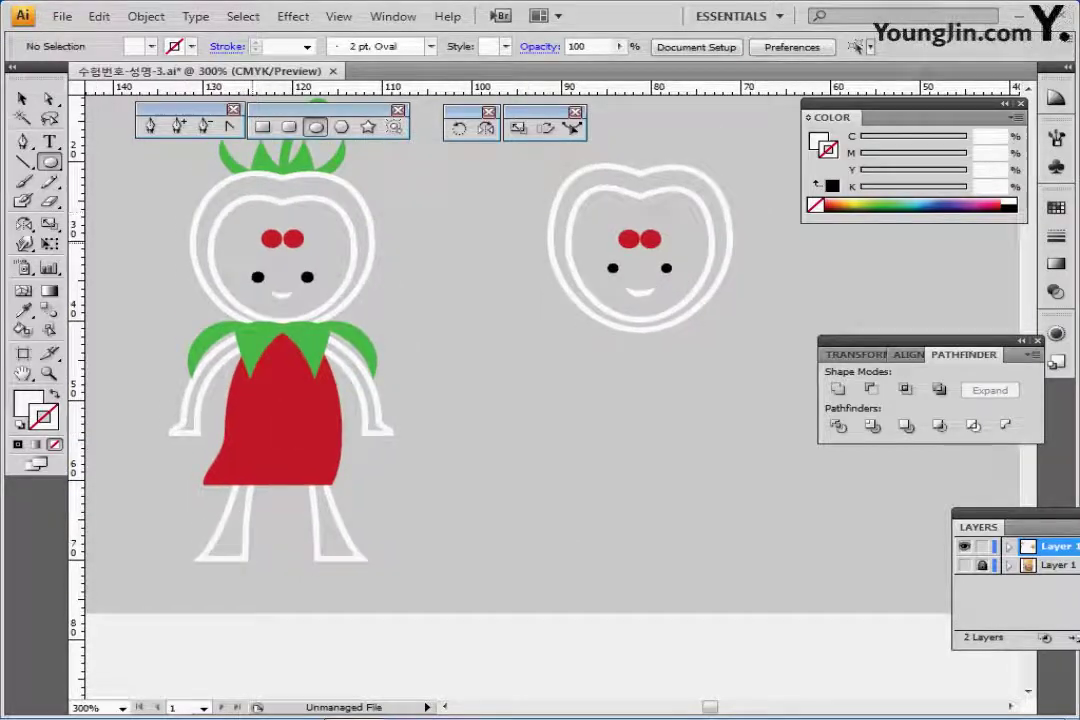
Place copies of the reference character's left white arm and leg outlines beneath the new head, and deselect
key("p")
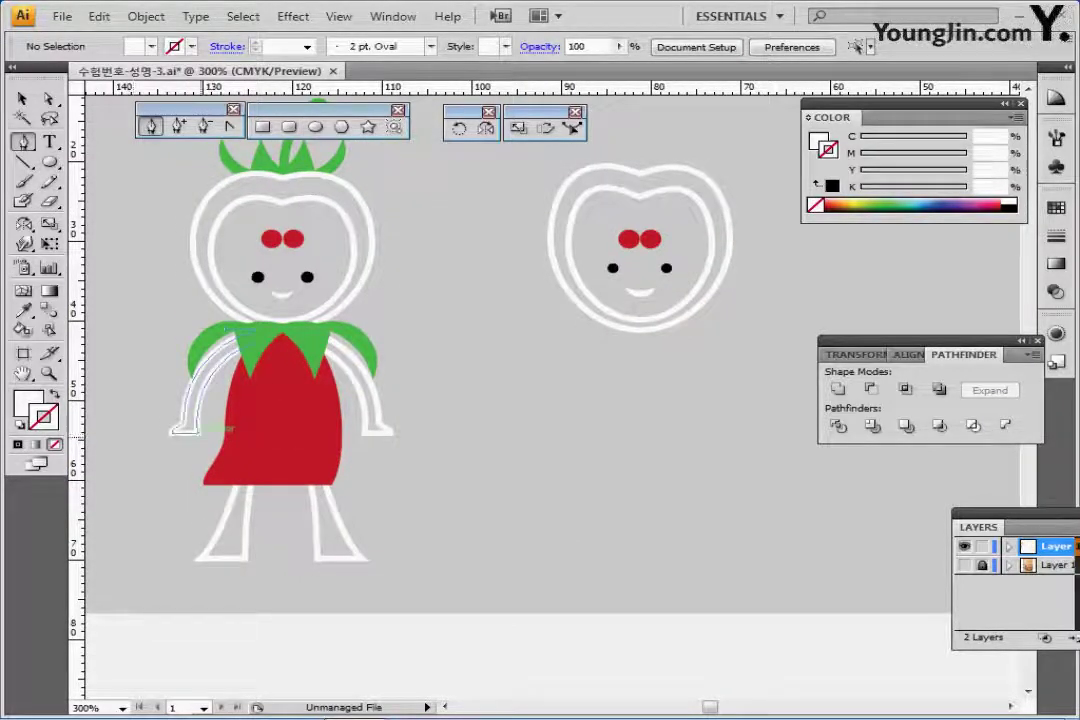
left_click(197, 432, "ctrl")
left_click(225, 525, "ctrl+shift")
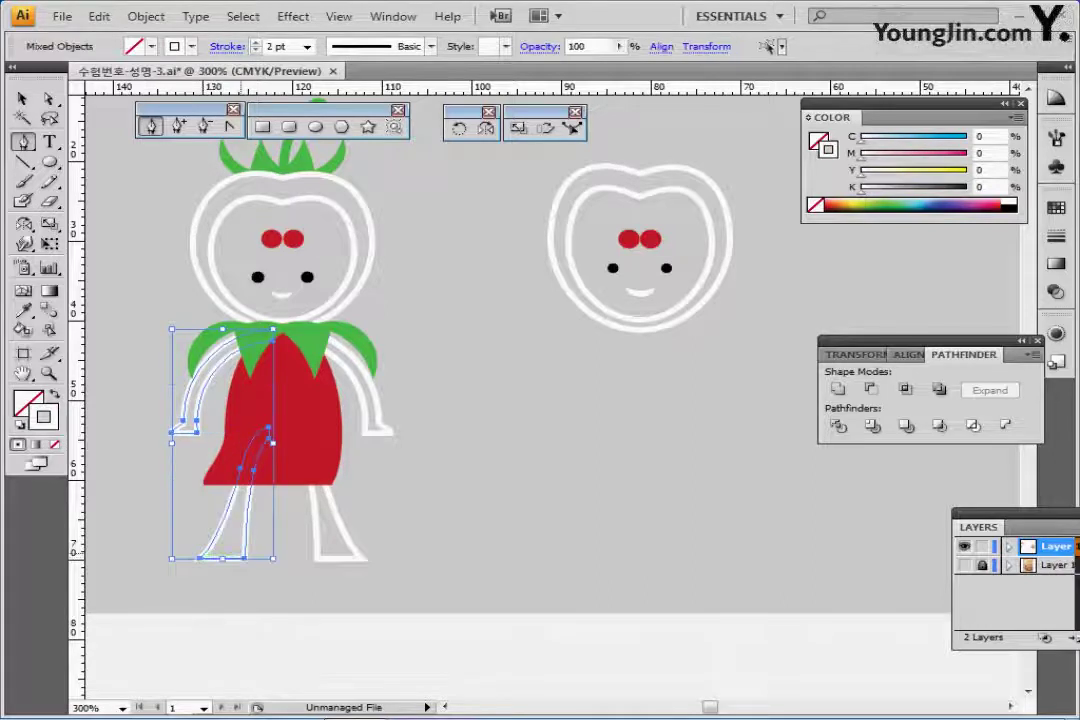
left_click_drag(636, 528, 578, 525)
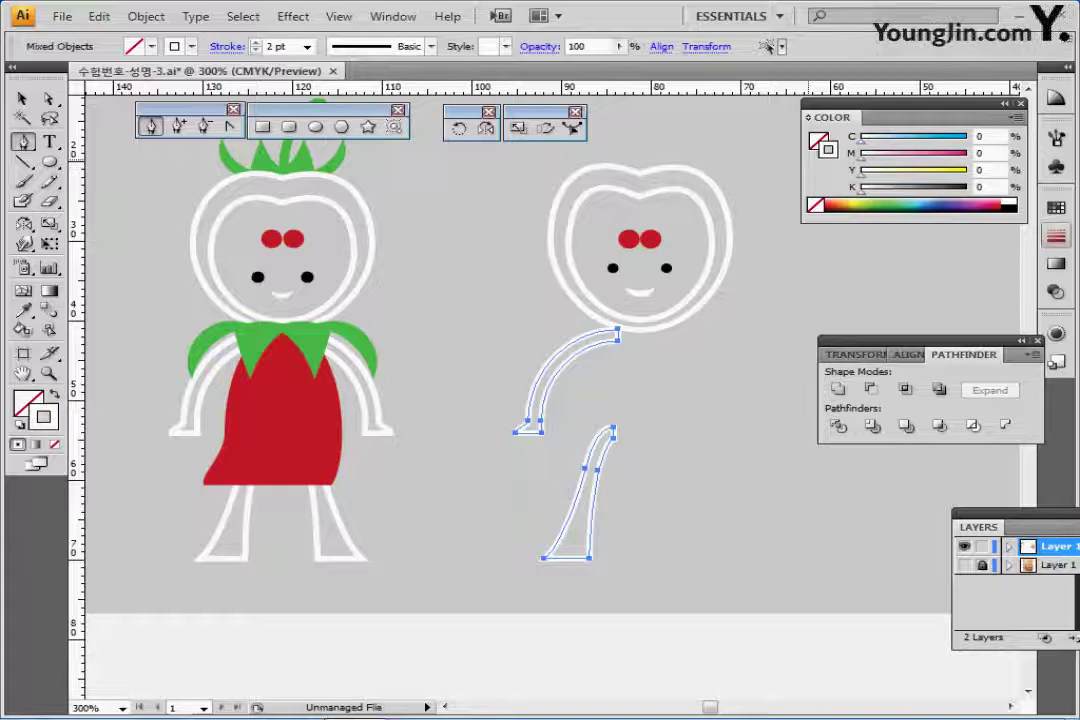
left_click(1056, 236)
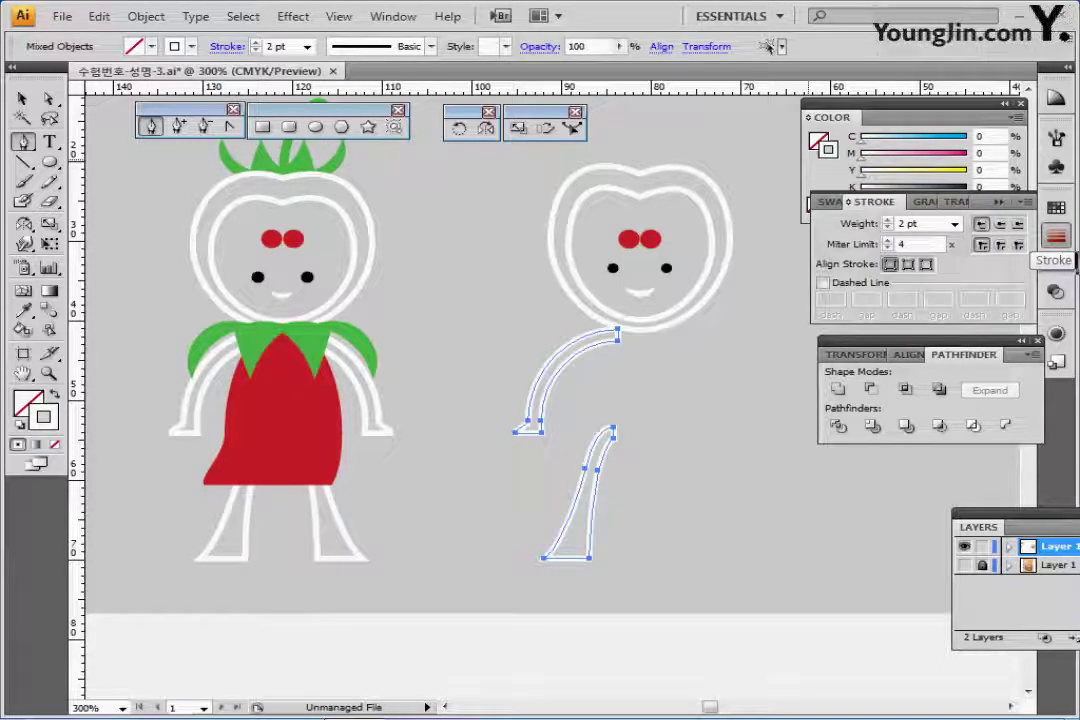
left_click(470, 310, "ctrl")
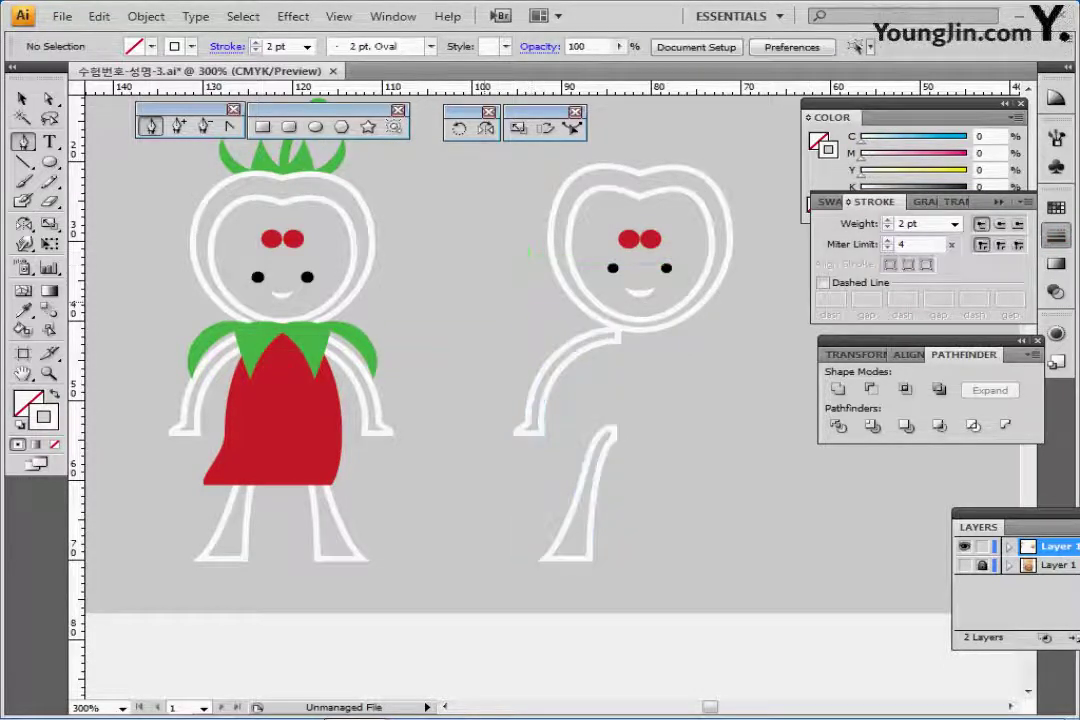
Mirror a copy of the new arm and leg across a vertical axis through the inner head outline's top notch, and deselect
left_click_drag(482, 337, 603, 559)
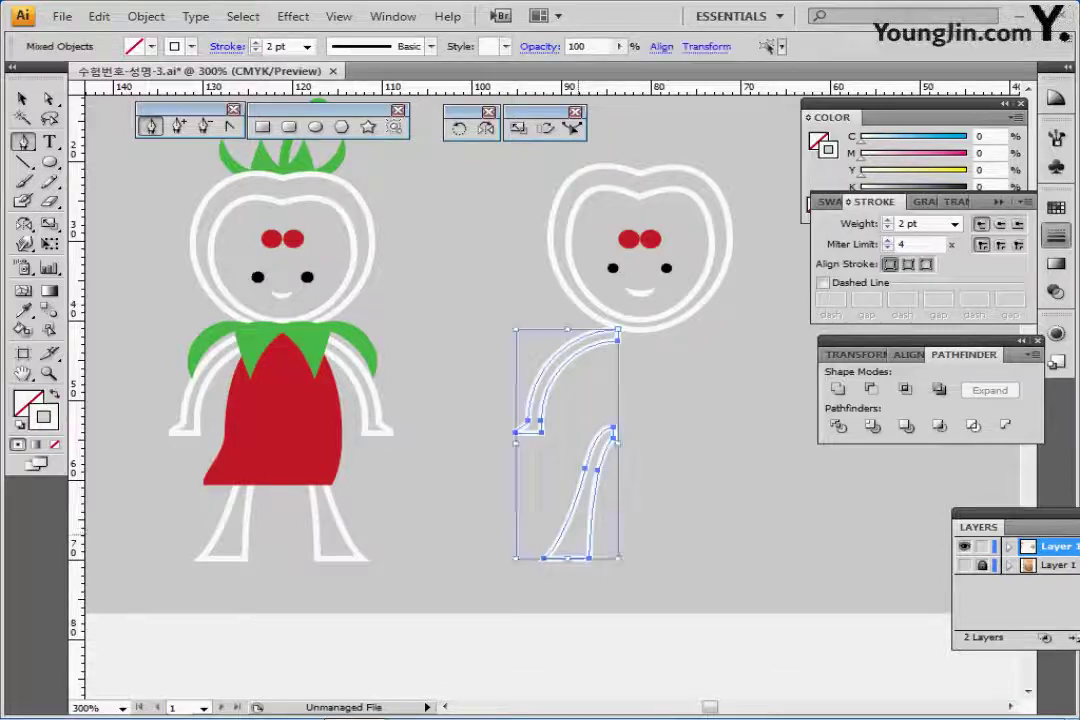
key("shift+m")
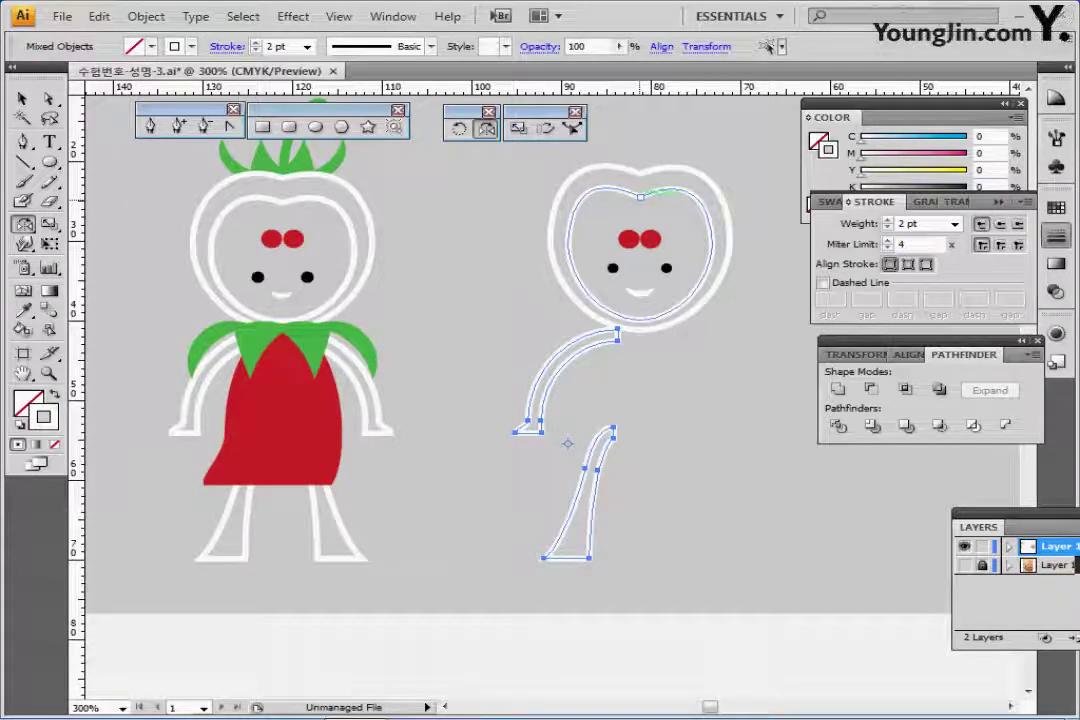
left_click(640, 197)
left_click_drag(508, 359, 803, 437)
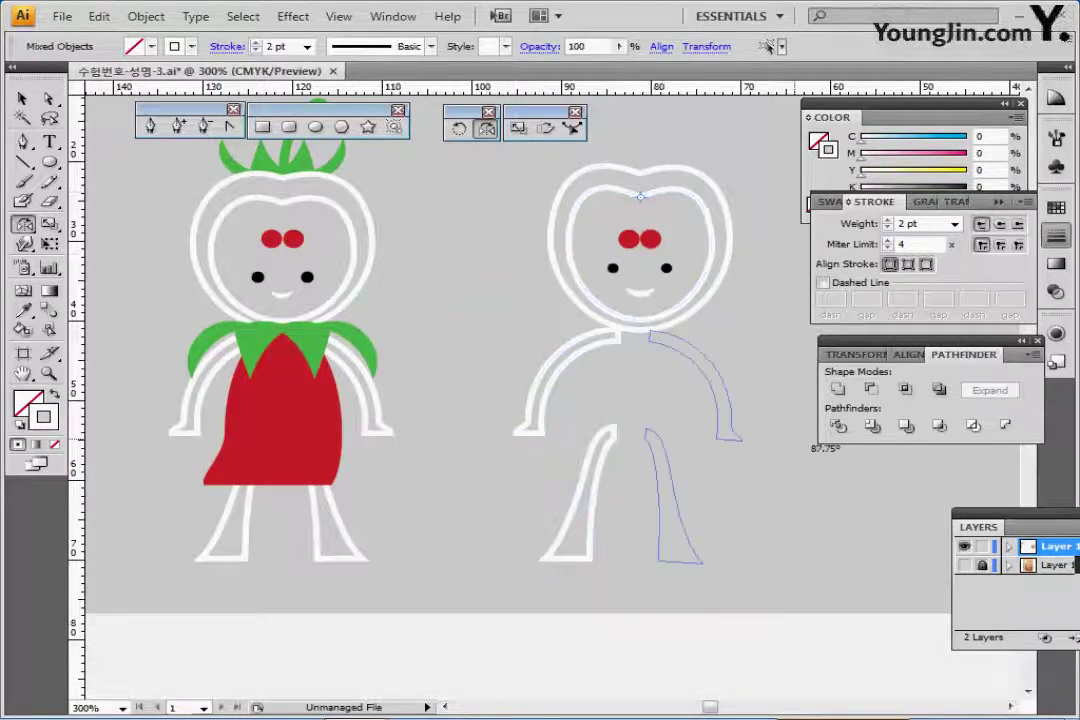
left_click_drag(648, 440, 640, 448)
left_click_drag(810, 447, 810, 447)
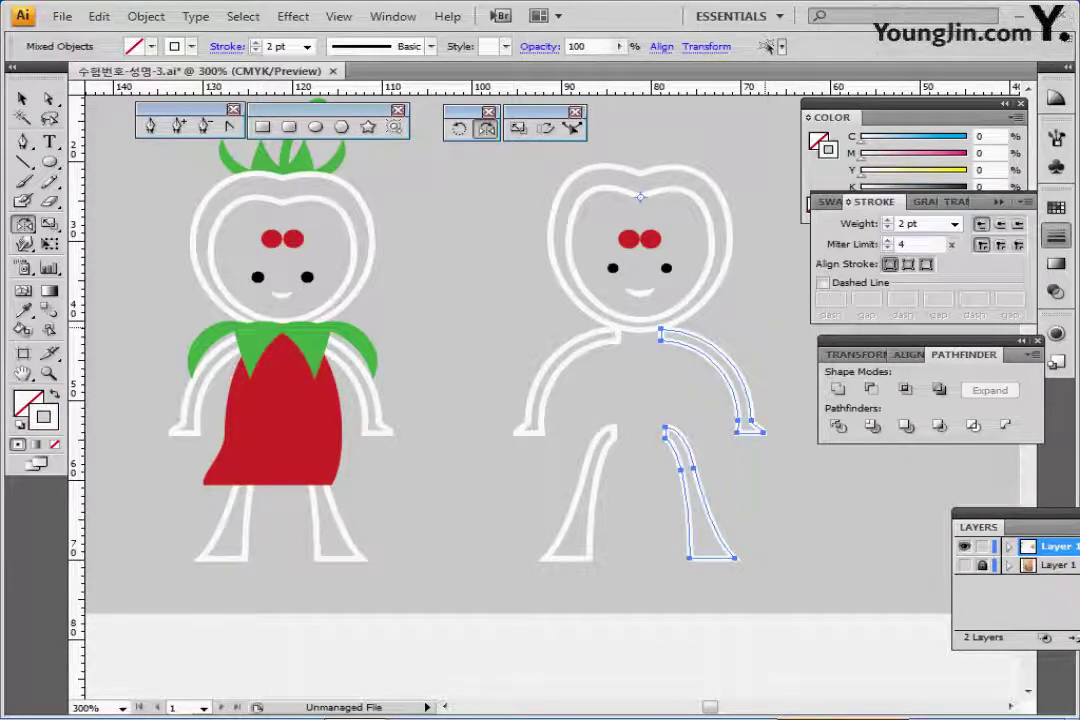
left_click(582, 384, "ctrl")
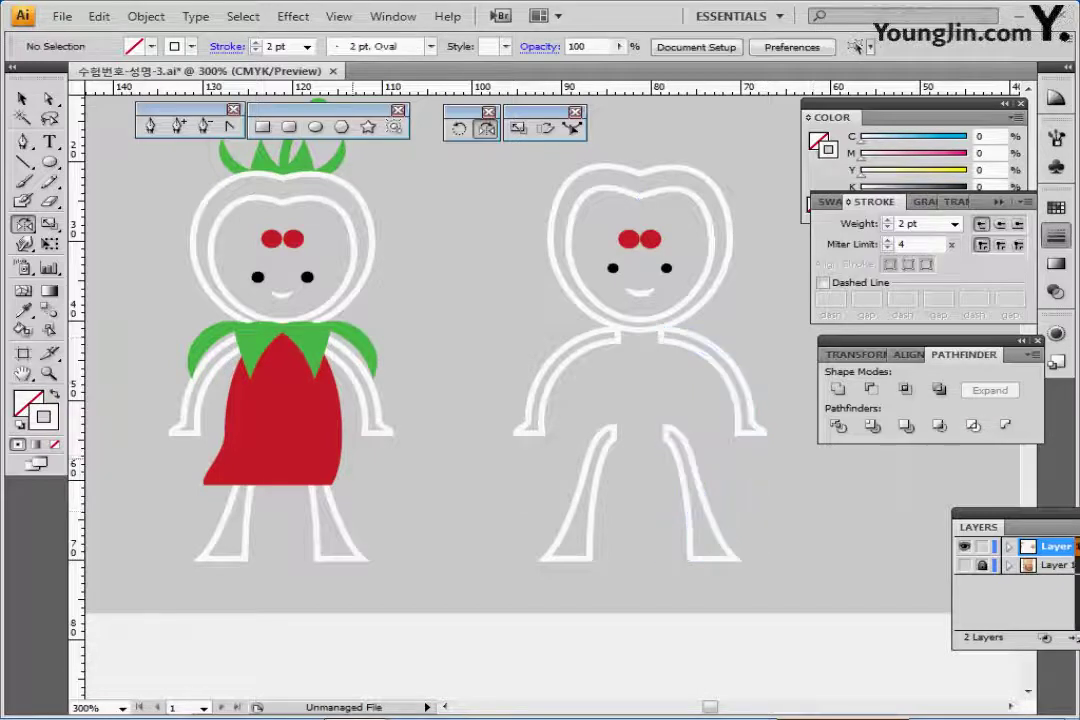
Copy the reference character's red dress onto the new figure and position it beneath the head, between the arms and over the legs
left_click(333, 459, "ctrl")
left_click_drag(303, 462, 657, 462)
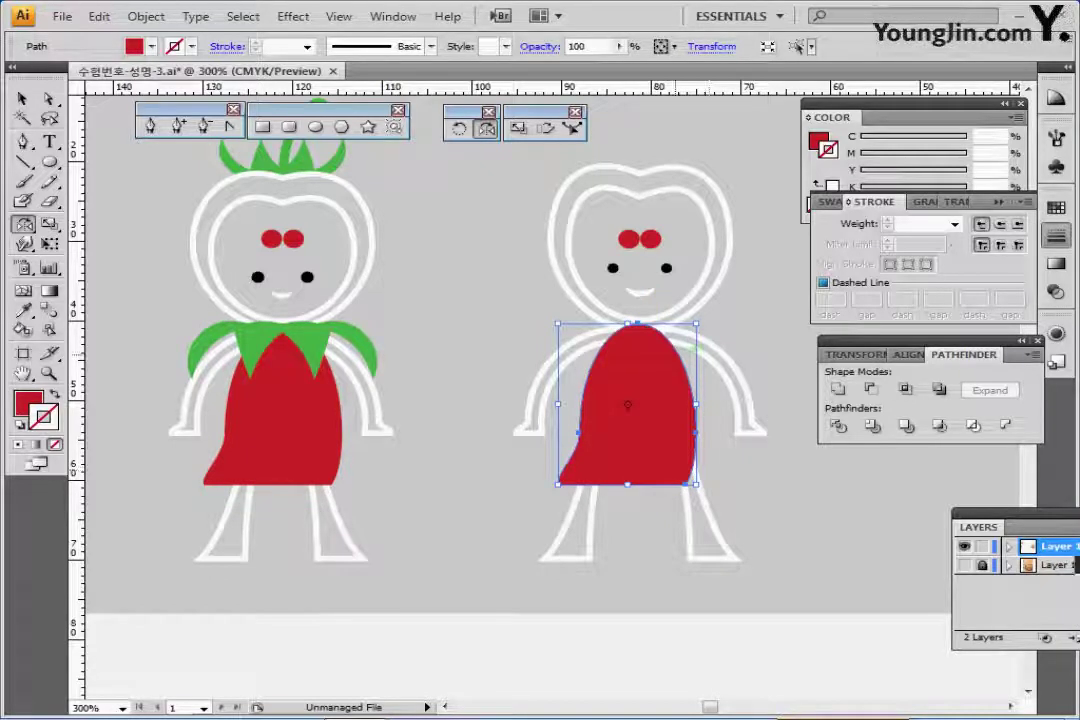
key("Right")
key("Right")
key("Right")
key("Right")
key("Right")
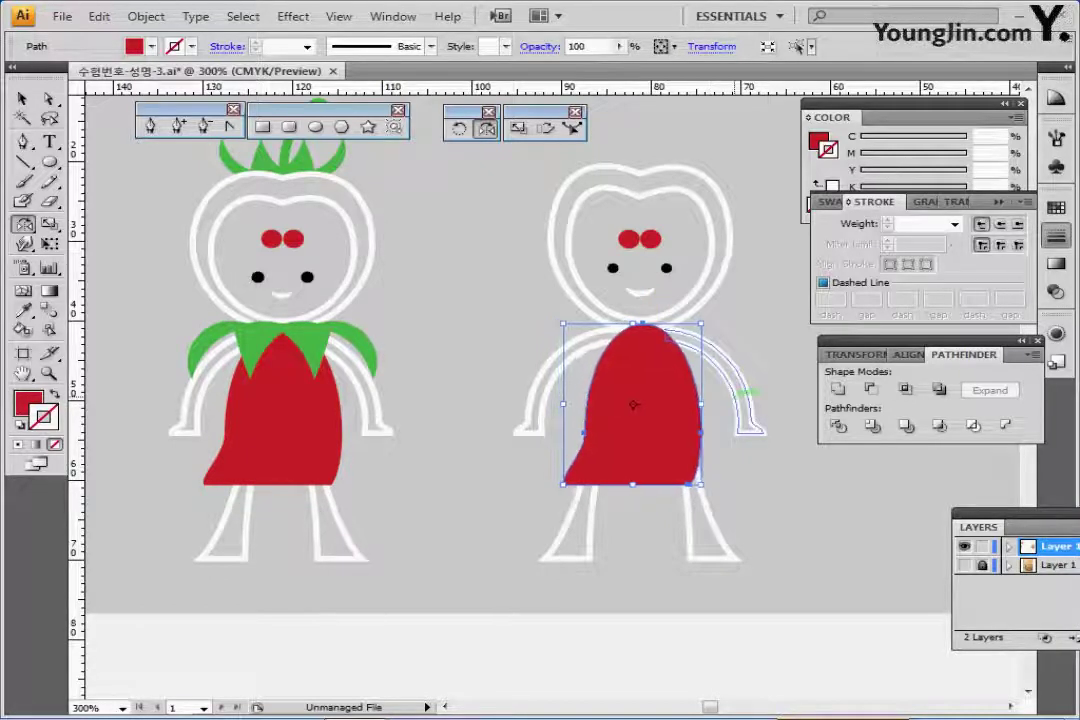
left_click_drag(670, 417, 656, 418)
Shift the mirrored right arm and leg slightly inward toward the dress
left_click(785, 440, "ctrl")
left_click_drag(771, 368, 701, 552)
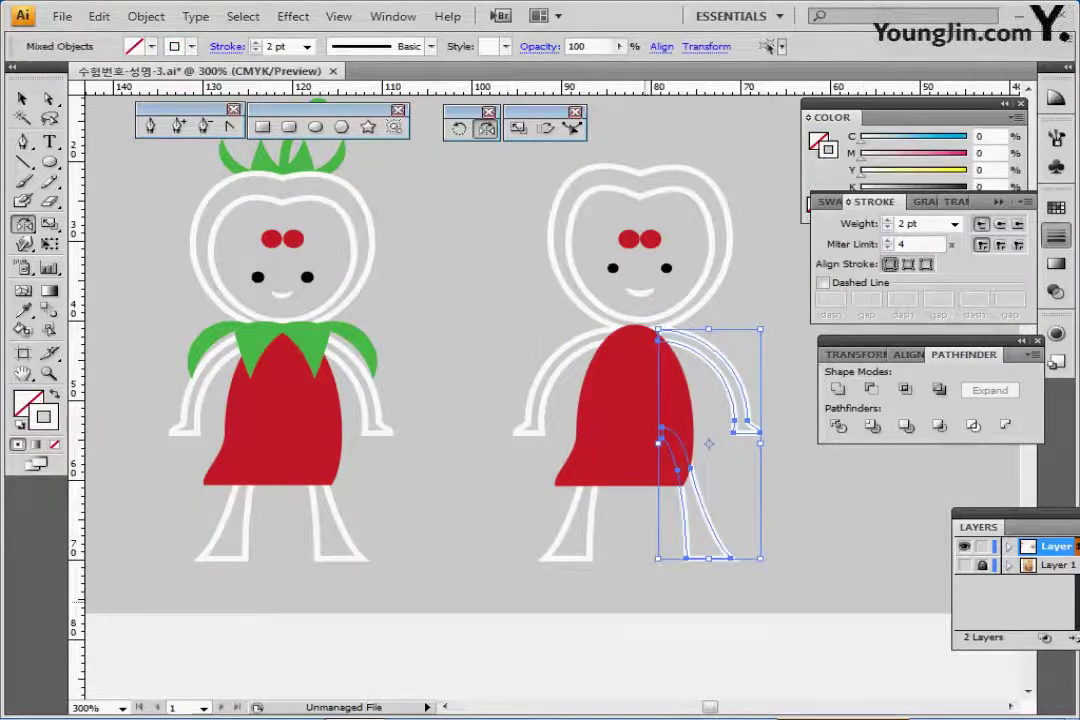
key("ctrl+z")
key("ctrl+z")
Move the anchor point at the red dress's lower right corner outward to widen the hem over the right leg
key("a")
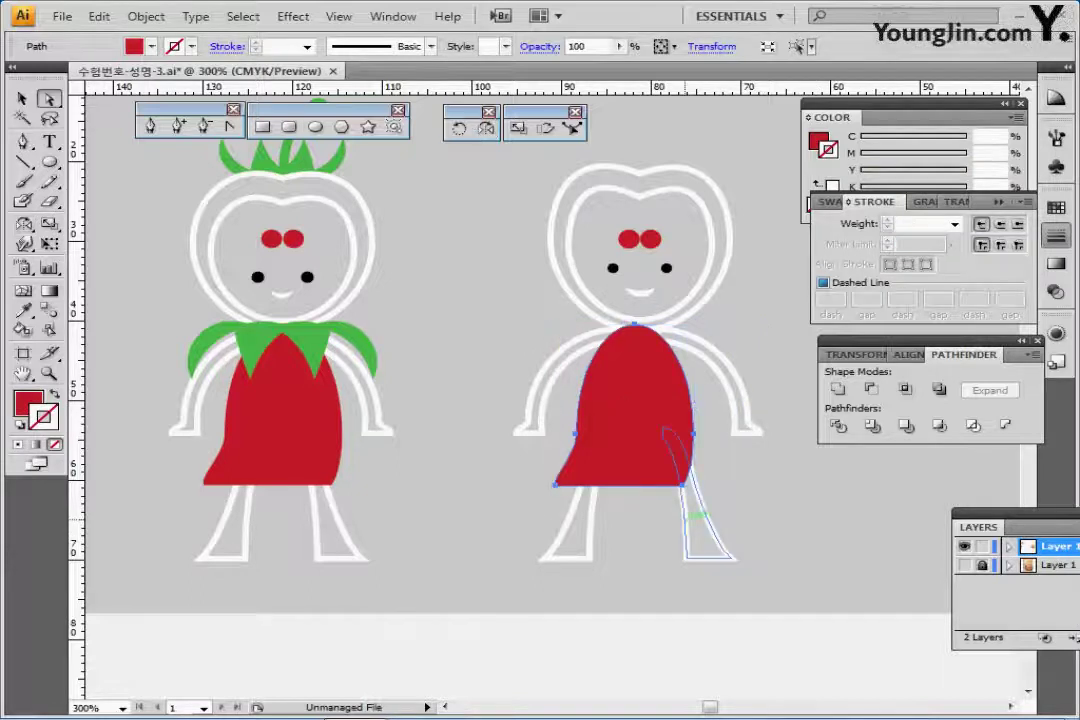
left_click(683, 486)
left_click_drag(683, 486, 694, 485)
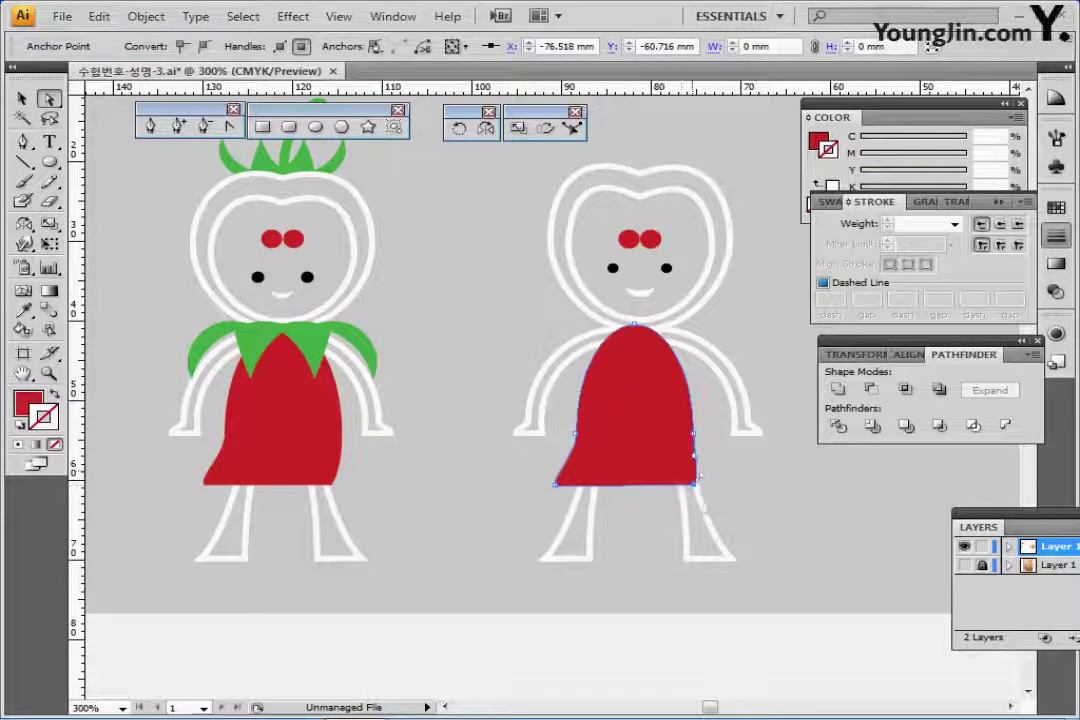
Move the anchor point midway along the red dress's right edge slightly outward and up to smooth the side, and deselect
left_click_drag(693, 433, 697, 424)
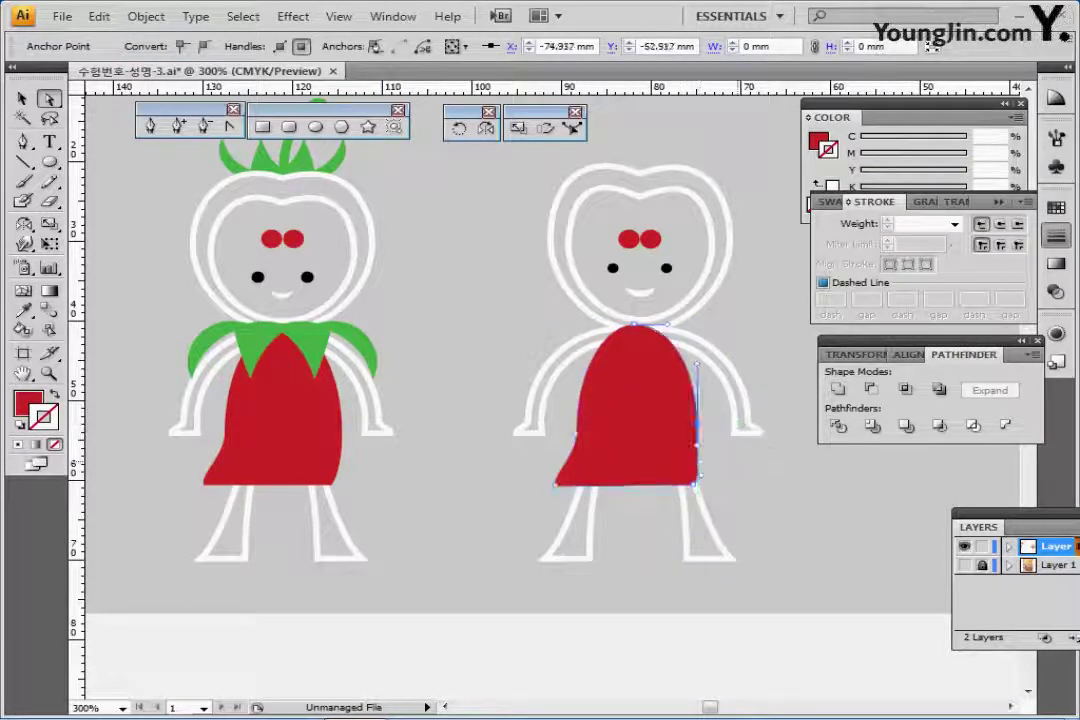
left_click(760, 480)
left_click(22, 99)
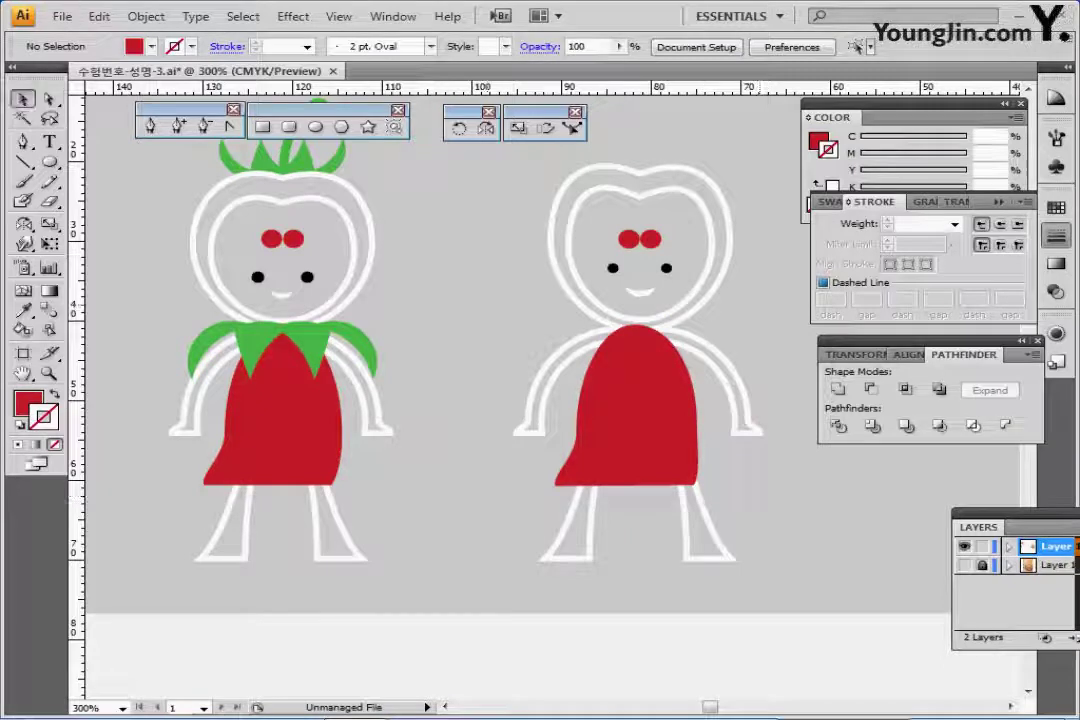
Copy the outer left green leaf of the reference character's tomato crown and place it on the upper left of the new head
left_click_drag(530, 255, 486, 337)
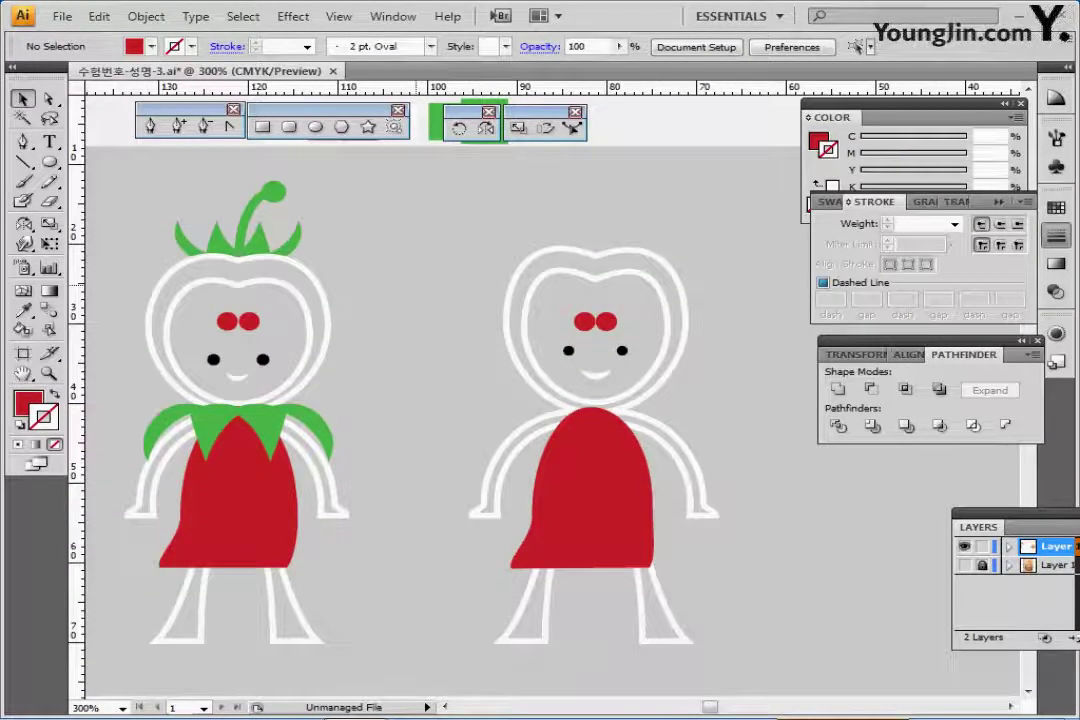
left_click(609, 289, "ctrl")
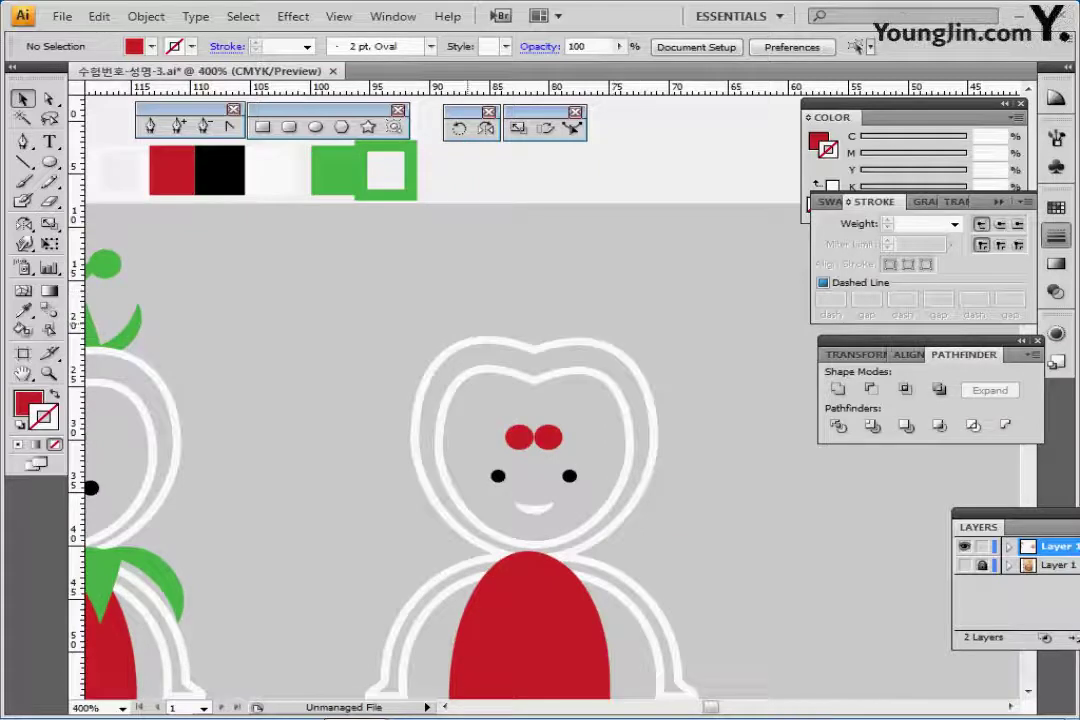
left_click(482, 335, "ctrl")
left_click_drag(551, 371, 563, 247)
left_click_drag(249, 394, 492, 346)
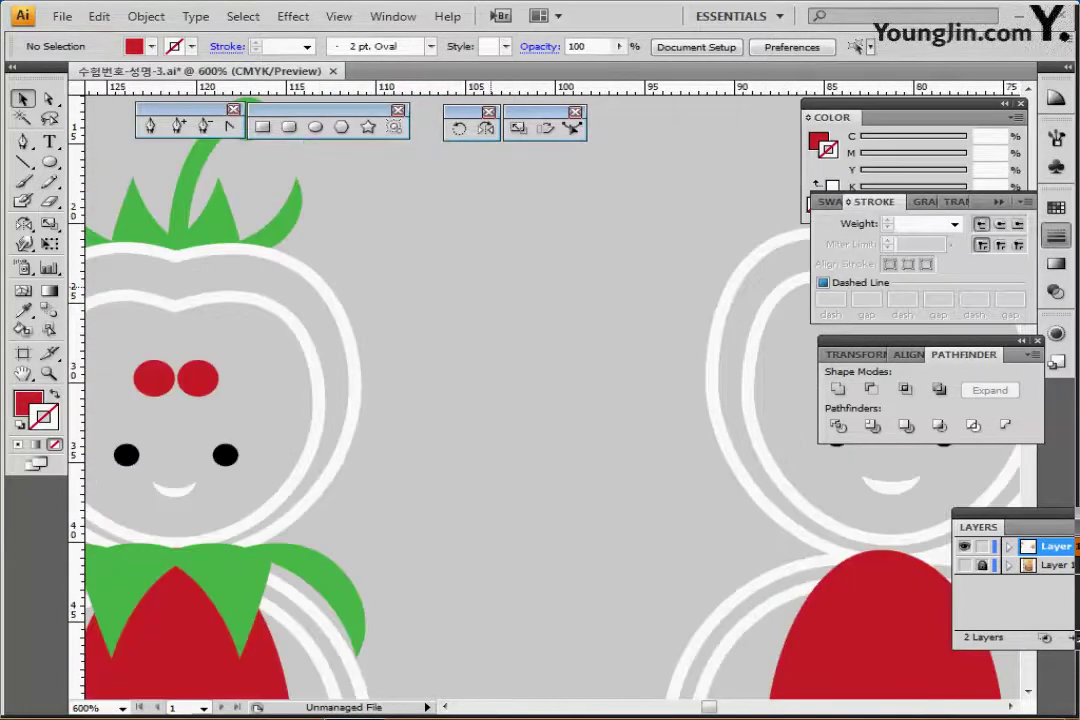
left_click(361, 346, "ctrl+alt")
left_click_drag(290, 299, 163, 204)
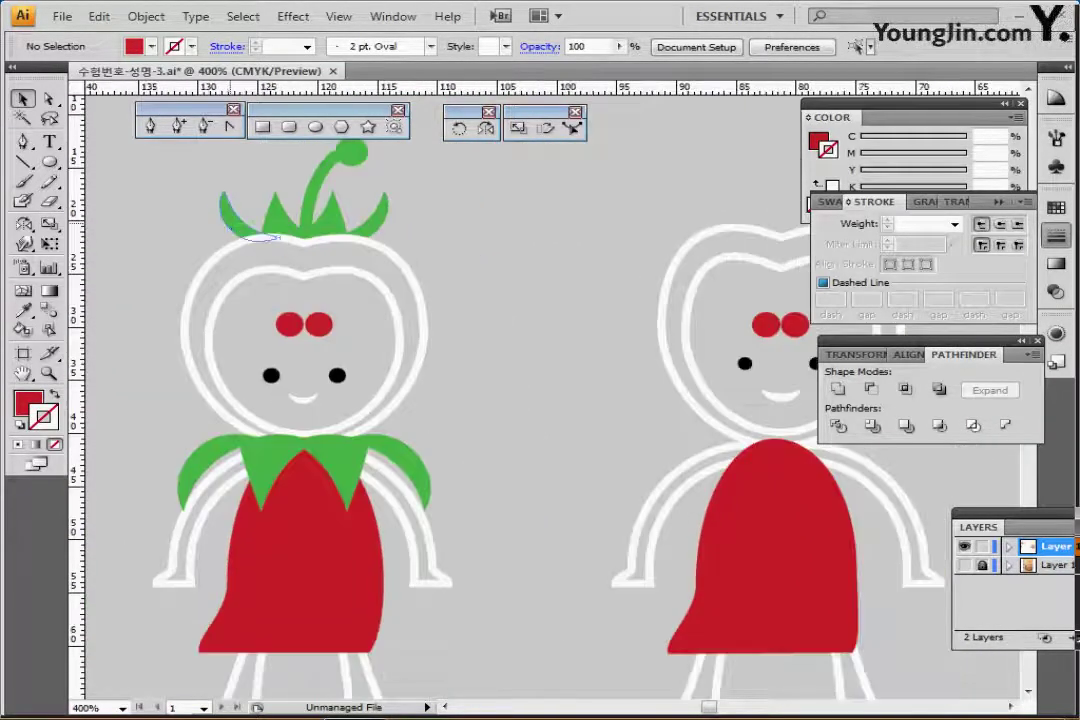
left_click(231, 229)
key("ctrl+x")
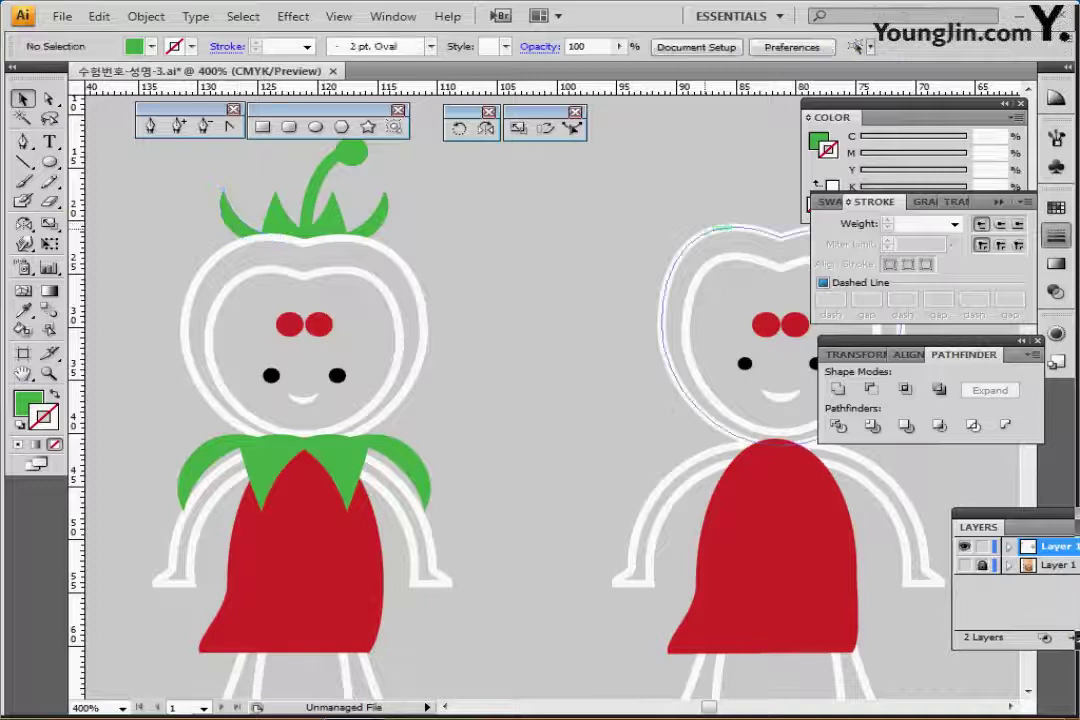
key("ctrl+v")
scroll(540, 400, "right", 3)
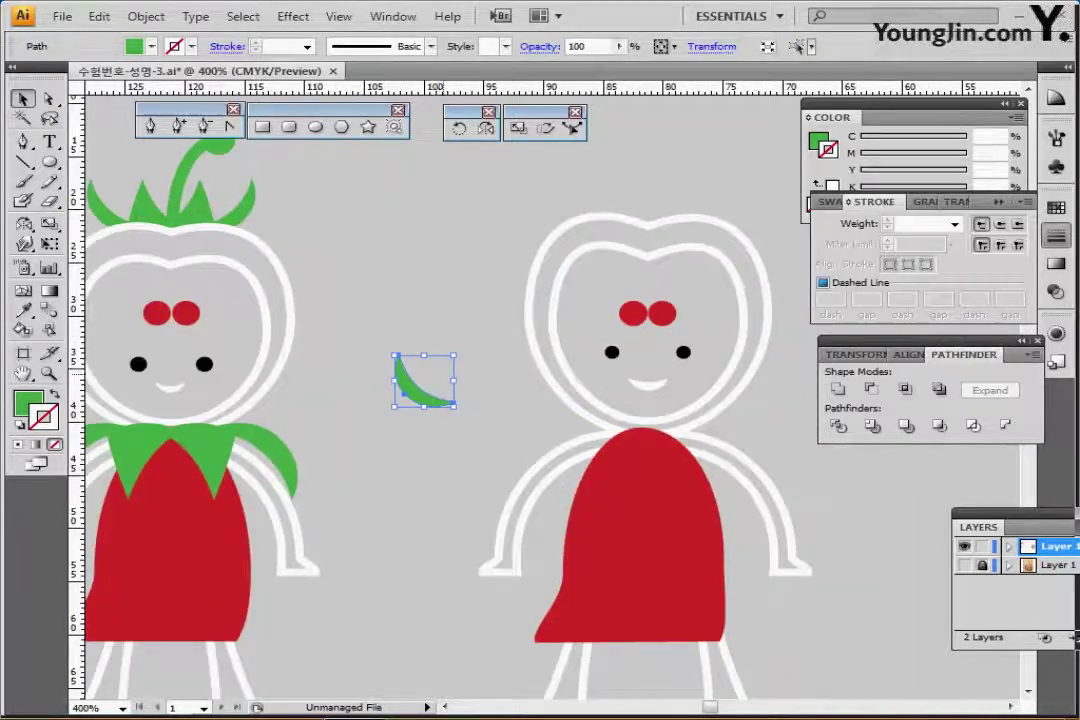
right_click(416, 386)
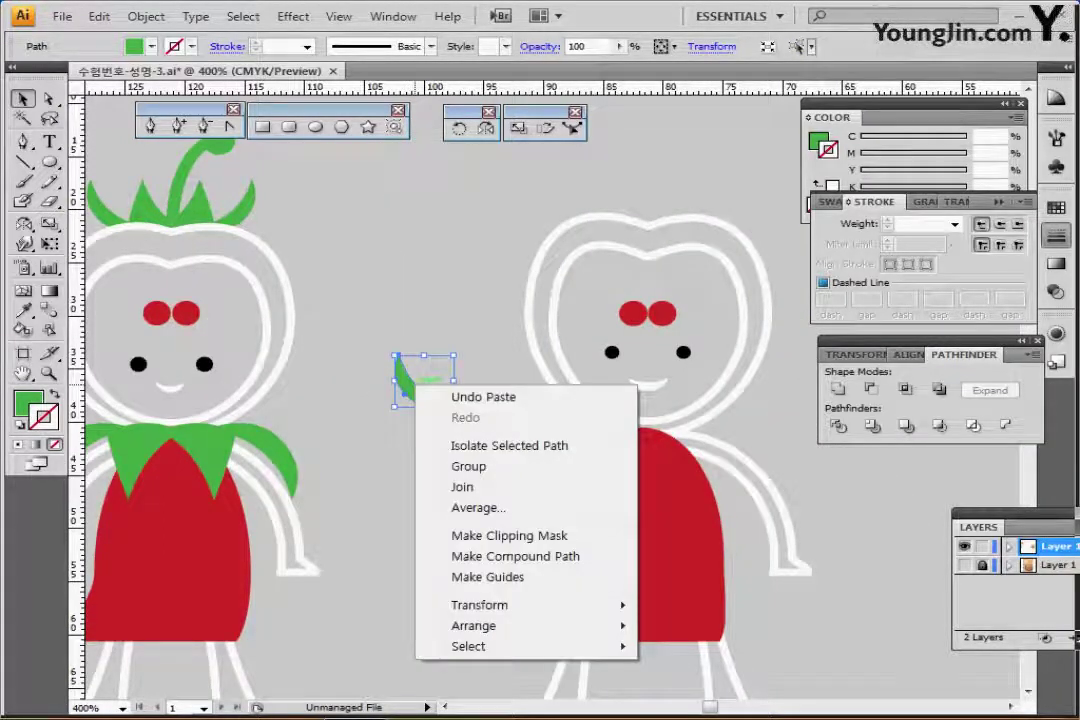
left_click(396, 432)
left_click_drag(415, 390, 598, 212)
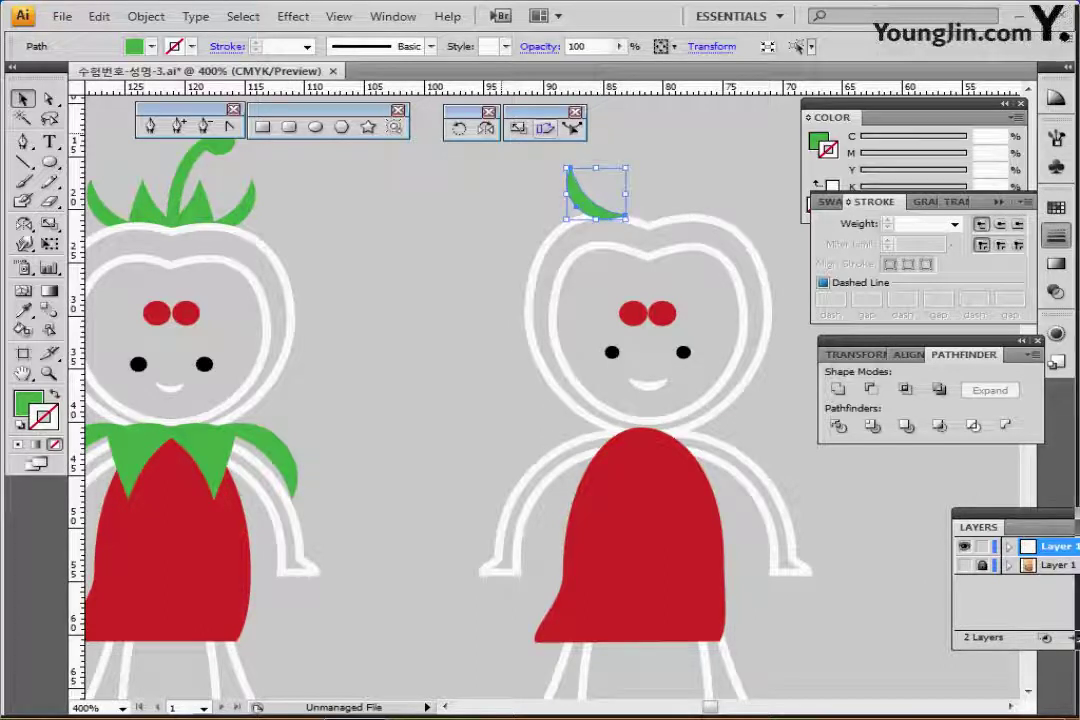
Mirror a copy of the green leaf across a vertical axis through the outer head outline's top notch
left_click(486, 128)
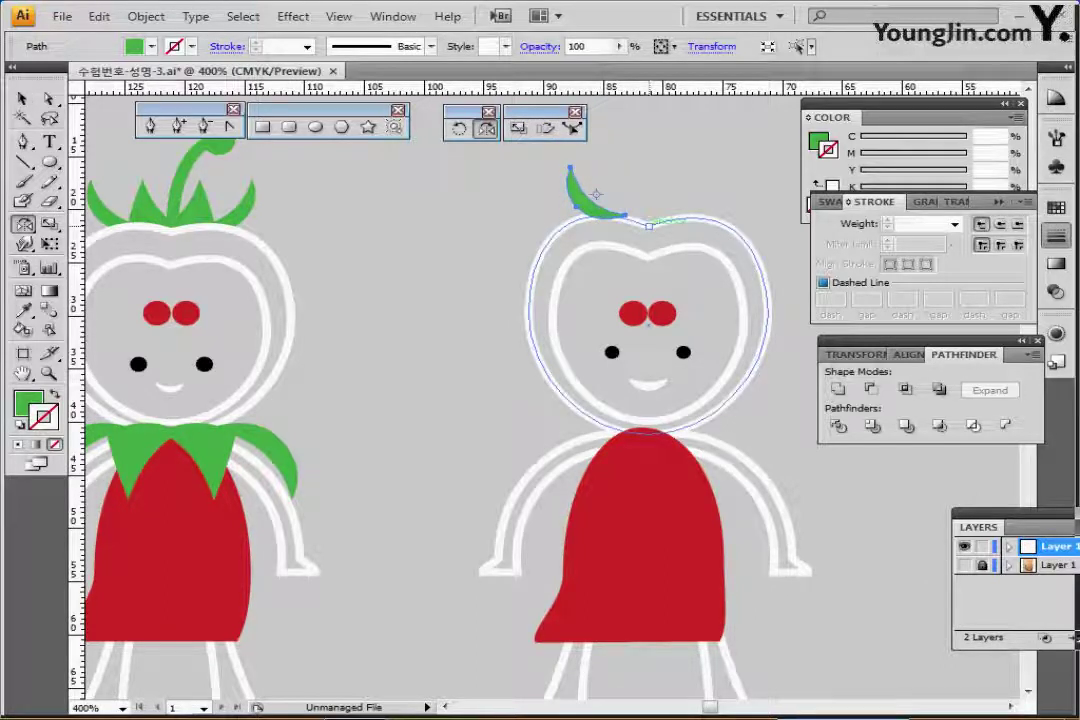
left_click_drag(595, 193, 758, 197)
left_click_drag(680, 260, 661, 322)
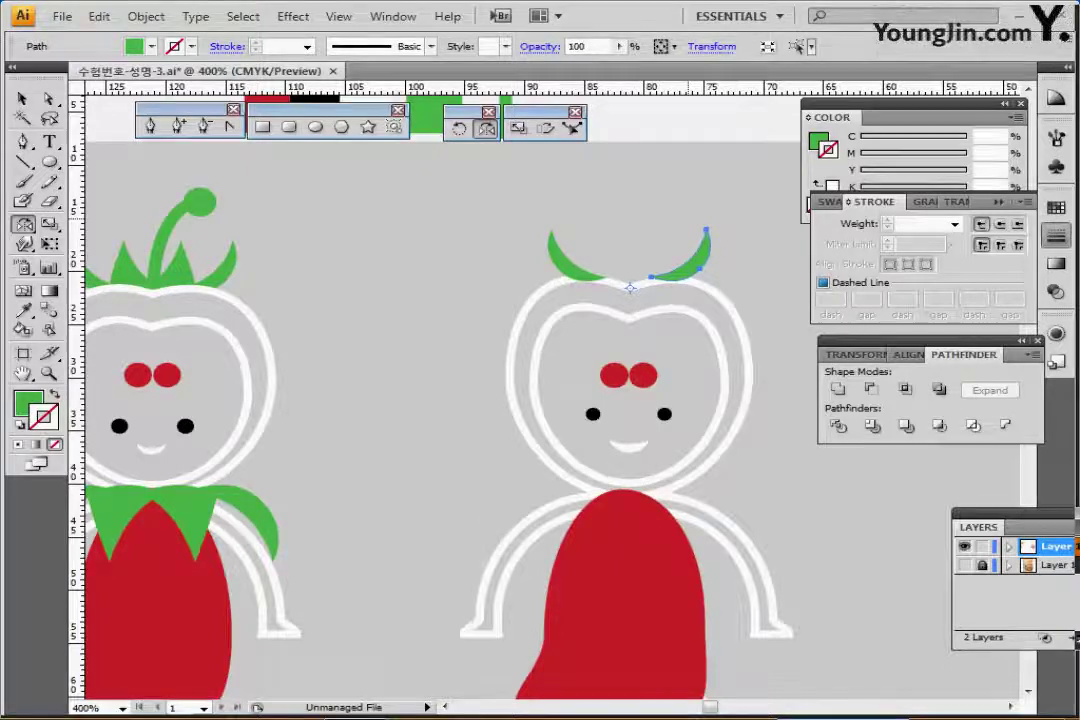
Select both green crown leaves and make a blend between them
left_click_drag(630, 288, 642, 254)
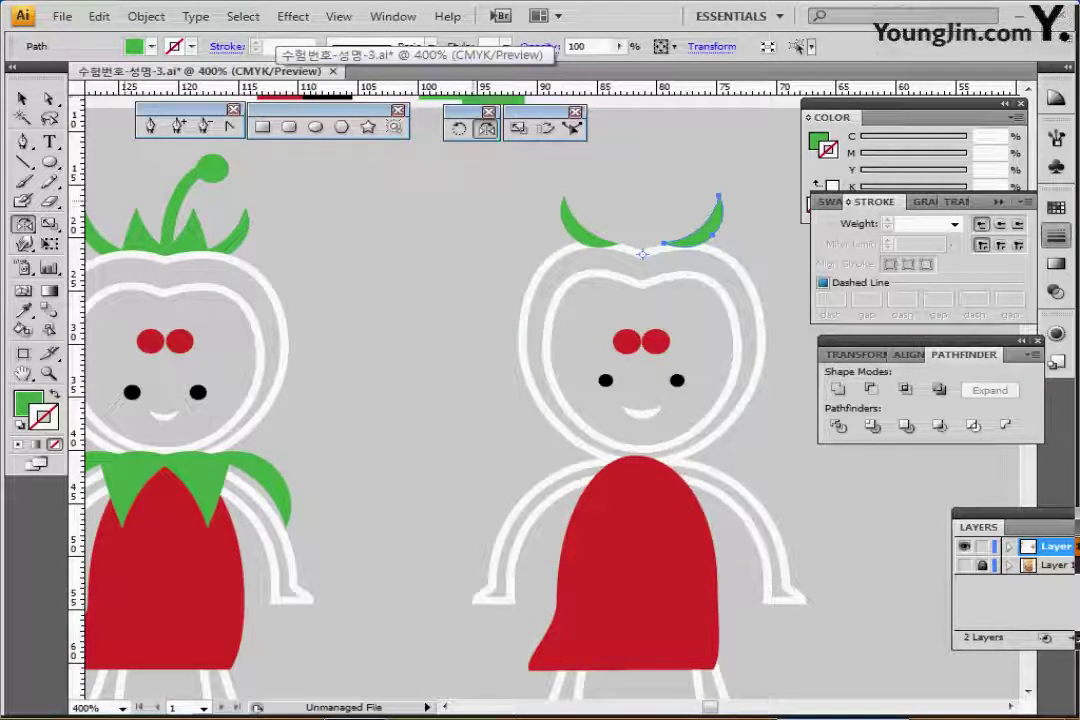
left_click_drag(511, 240, 476, 245)
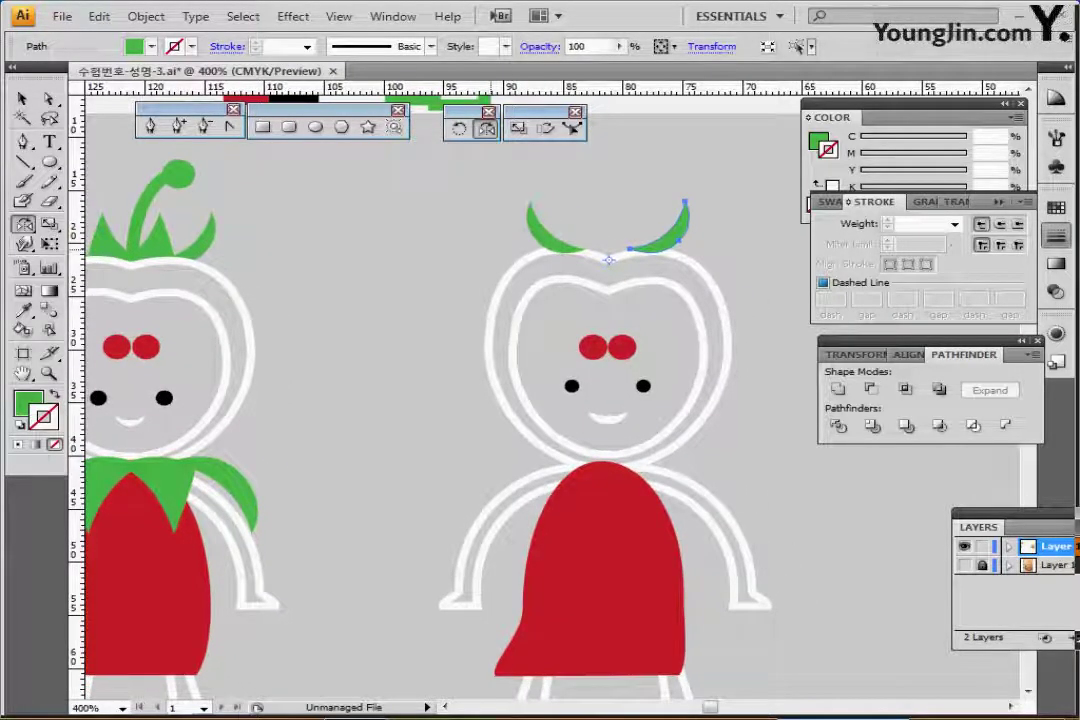
left_click(550, 238, "ctrl+shift")
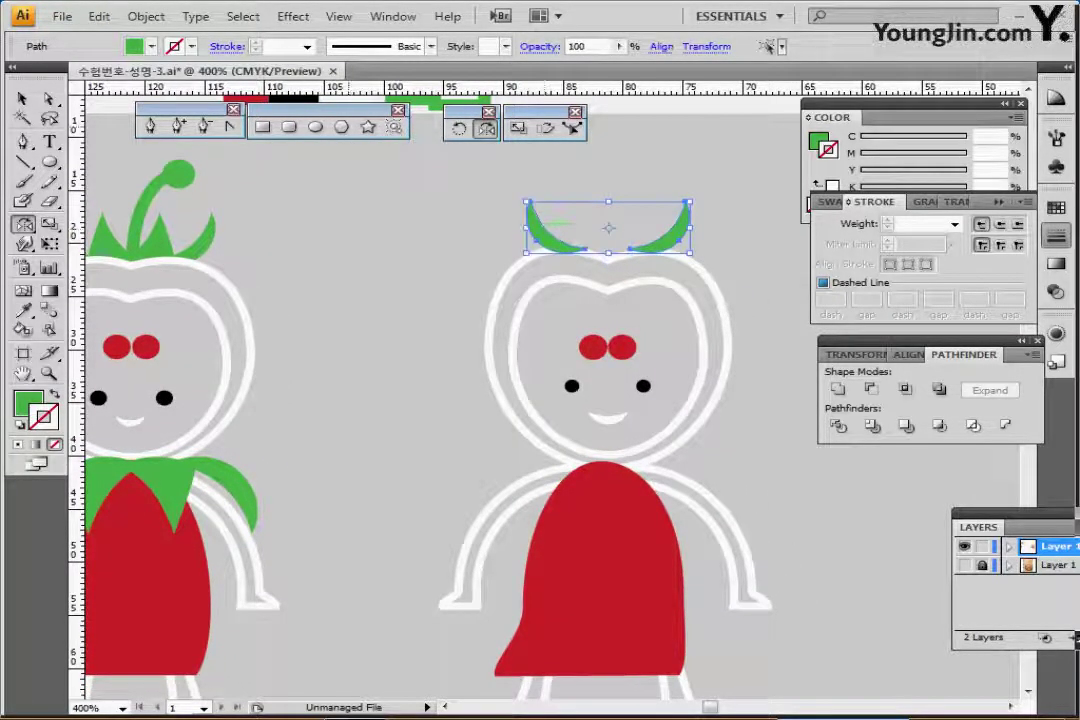
left_click(146, 16)
mouse_move(175, 398)
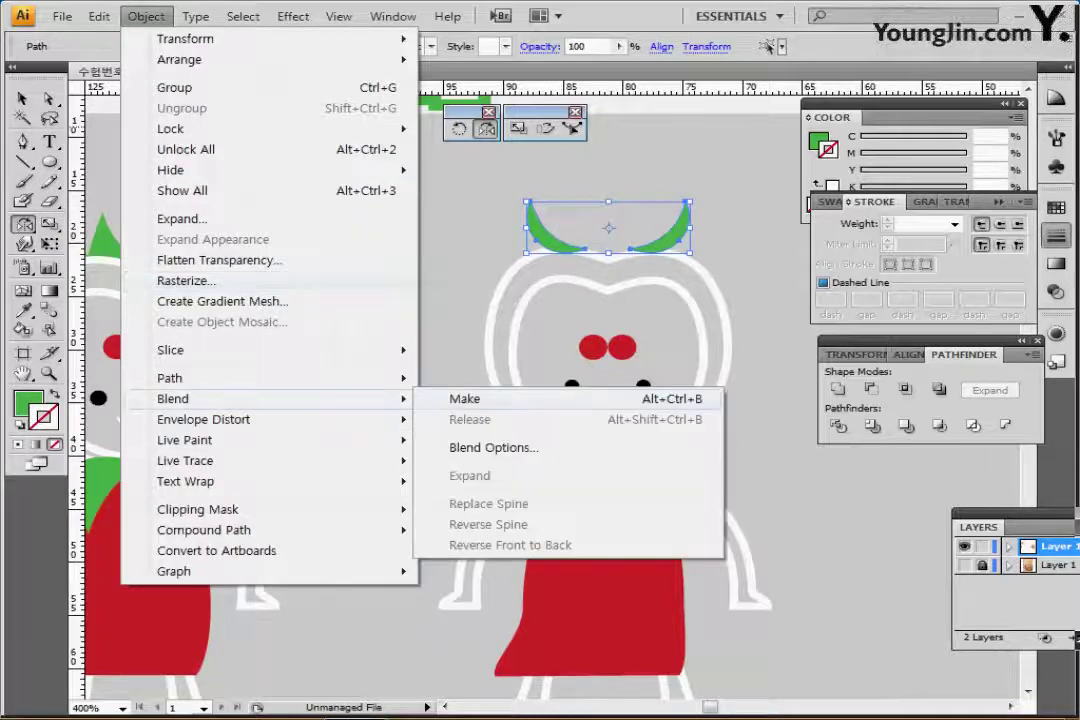
left_click(464, 398)
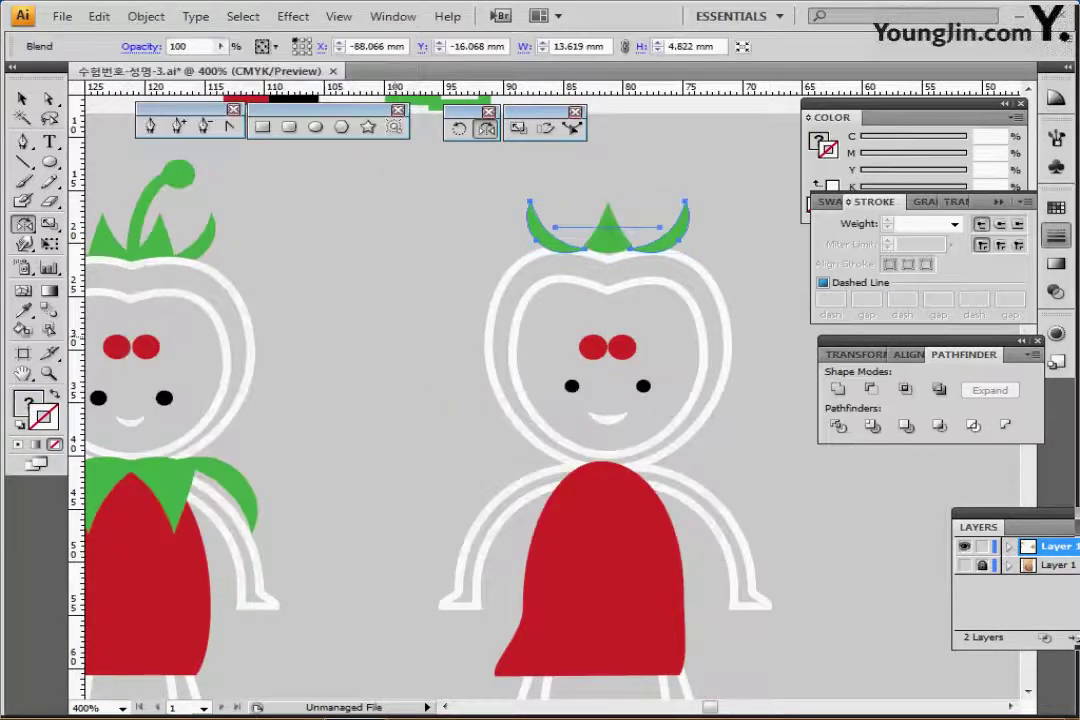
Set the leaf blend's spacing to Specified Steps with 2 steps and turn on the preview
left_click_drag(455, 337, 495, 333)
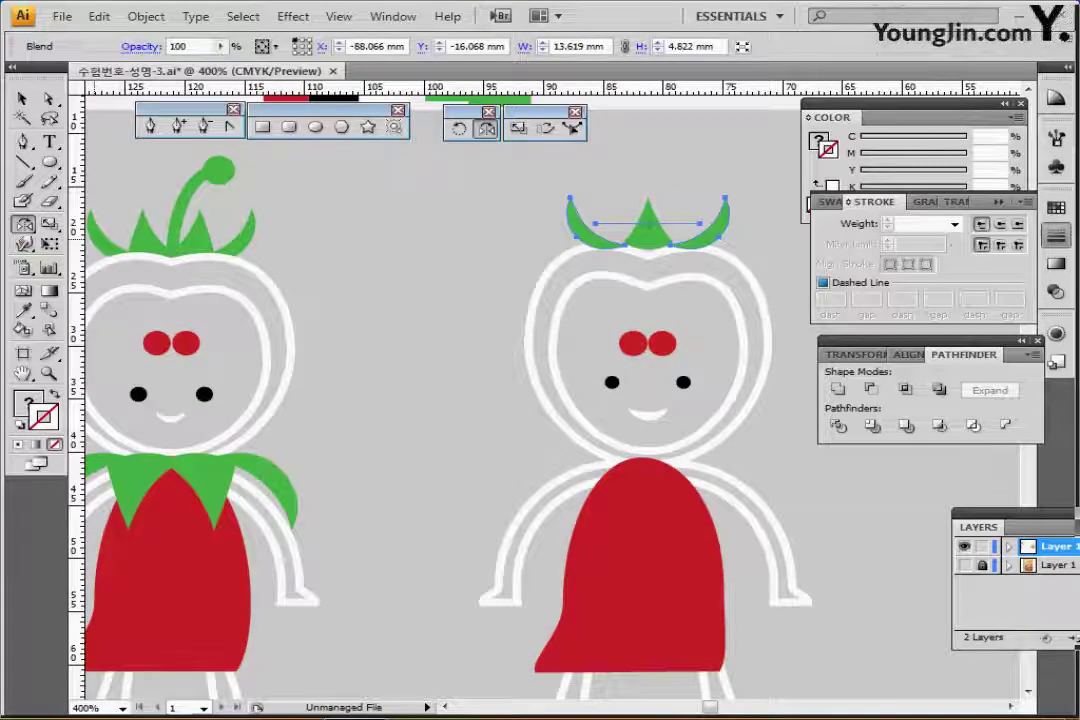
double_click(49, 310)
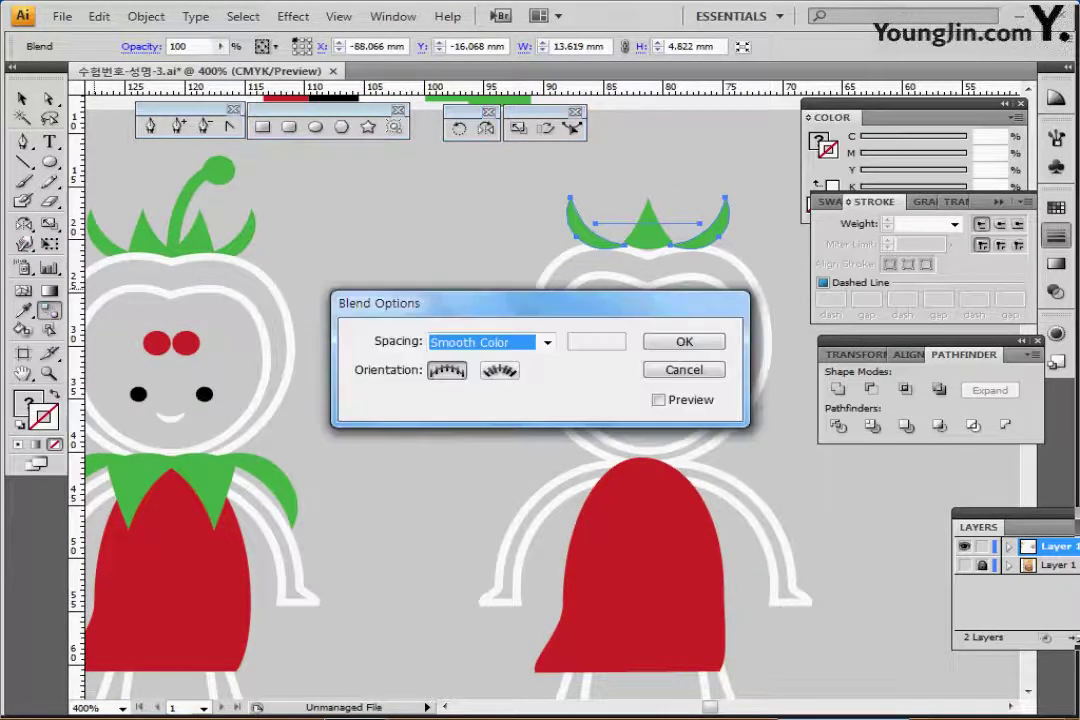
left_click_drag(480, 303, 445, 345)
left_click(512, 385)
left_click(450, 419)
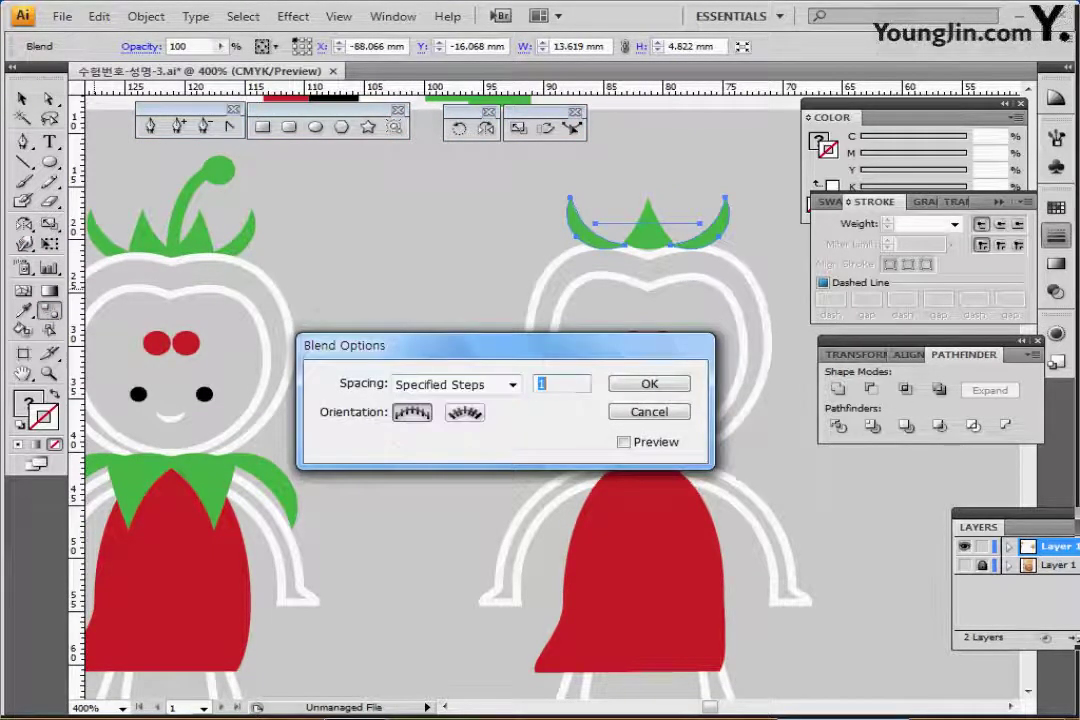
type("2")
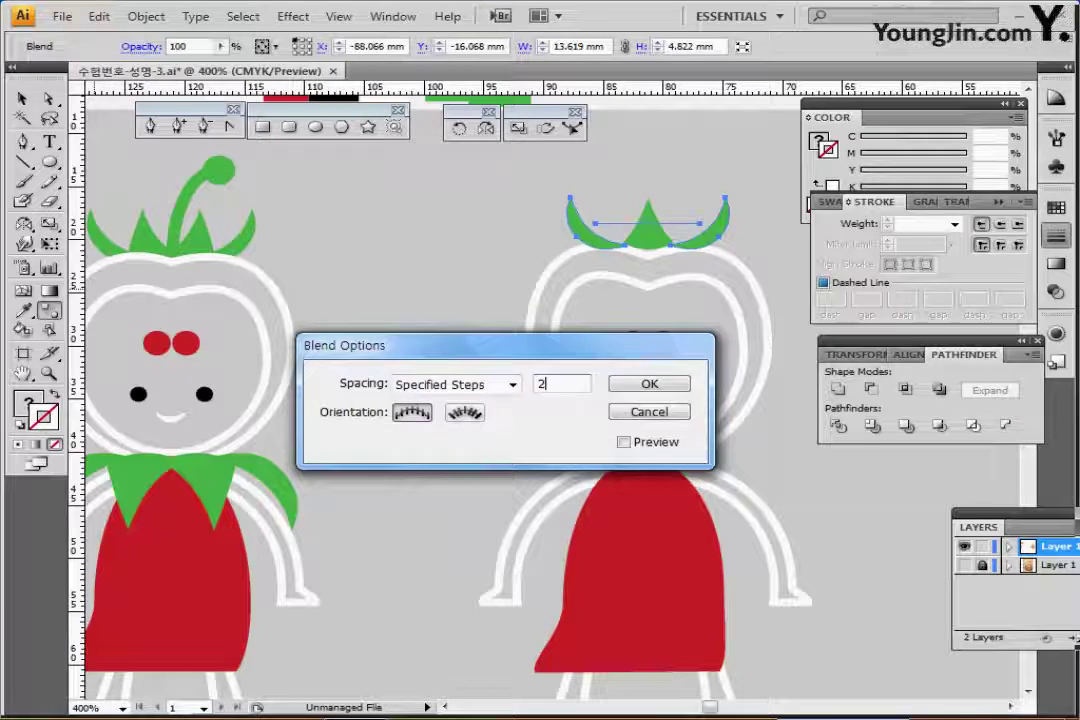
left_click(624, 442)
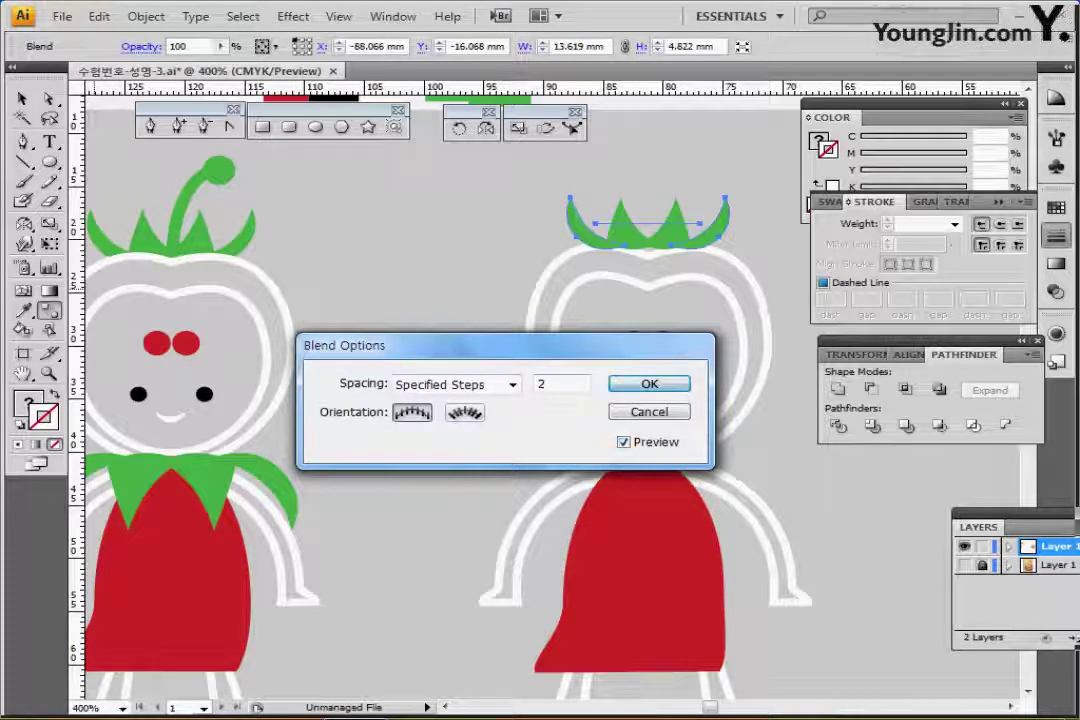
key("Return")
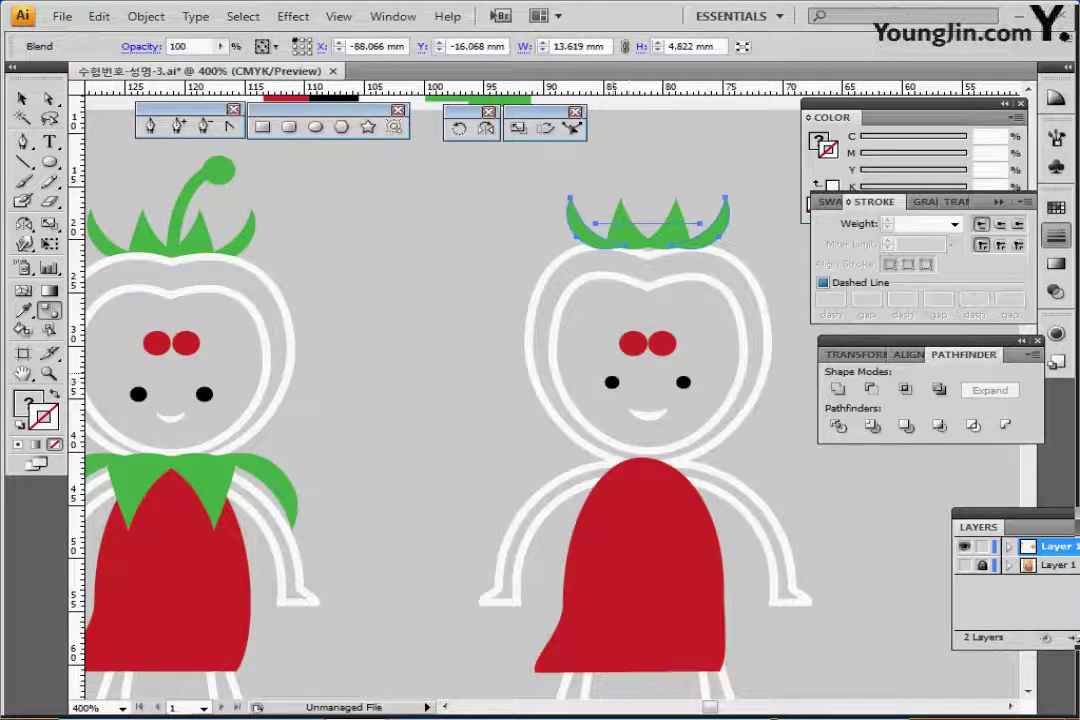
Expand the leaf blend into editable shapes and send them to the back, behind the head outline
left_click(146, 16)
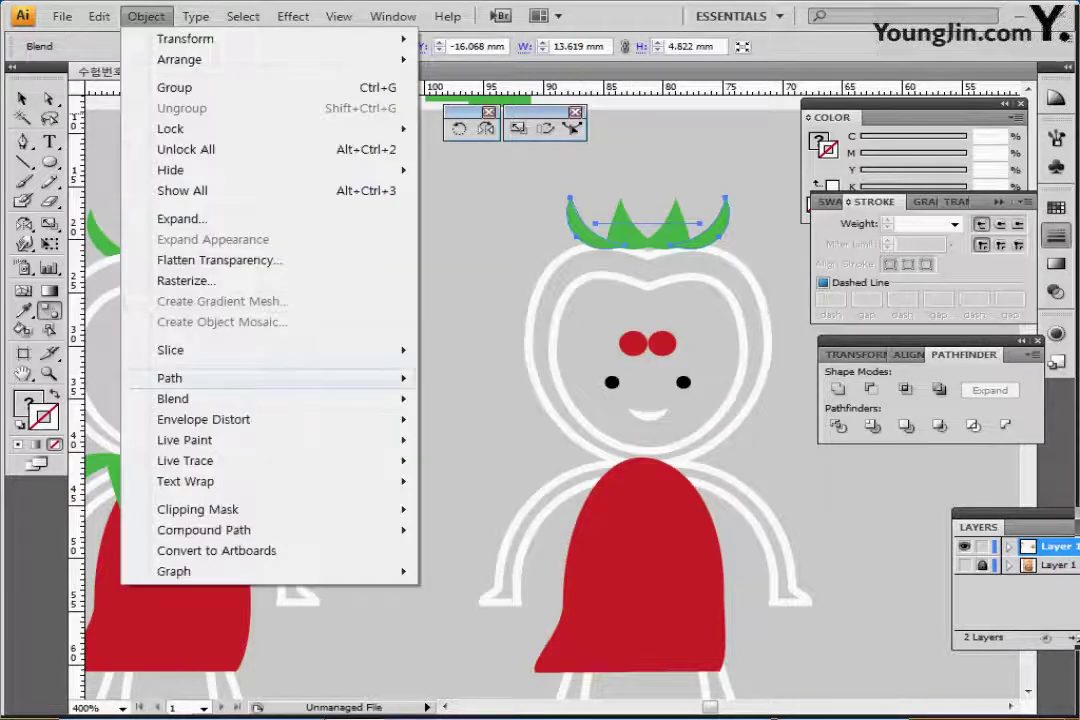
mouse_move(340, 398)
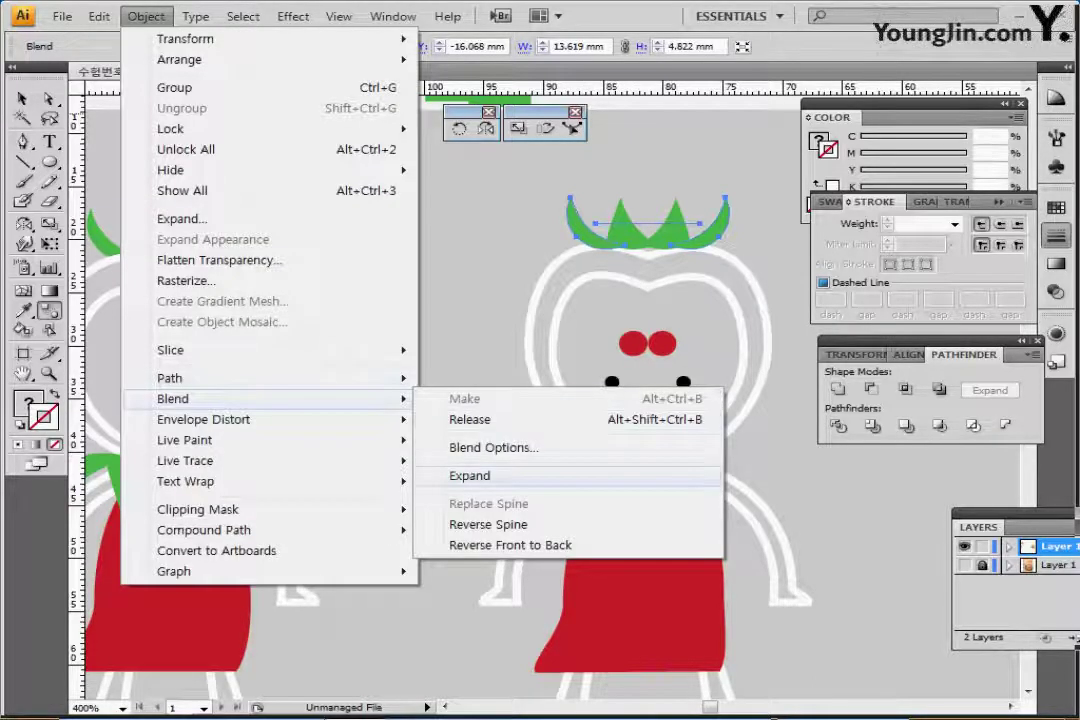
left_click(469, 476)
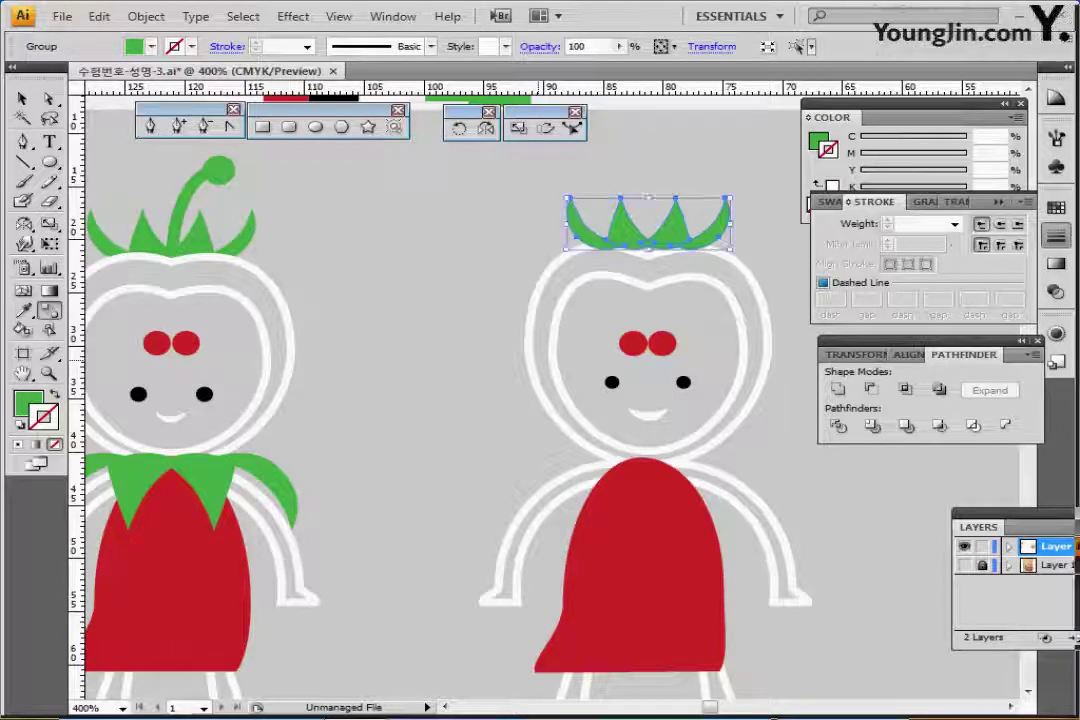
key("ctrl+shift+[")
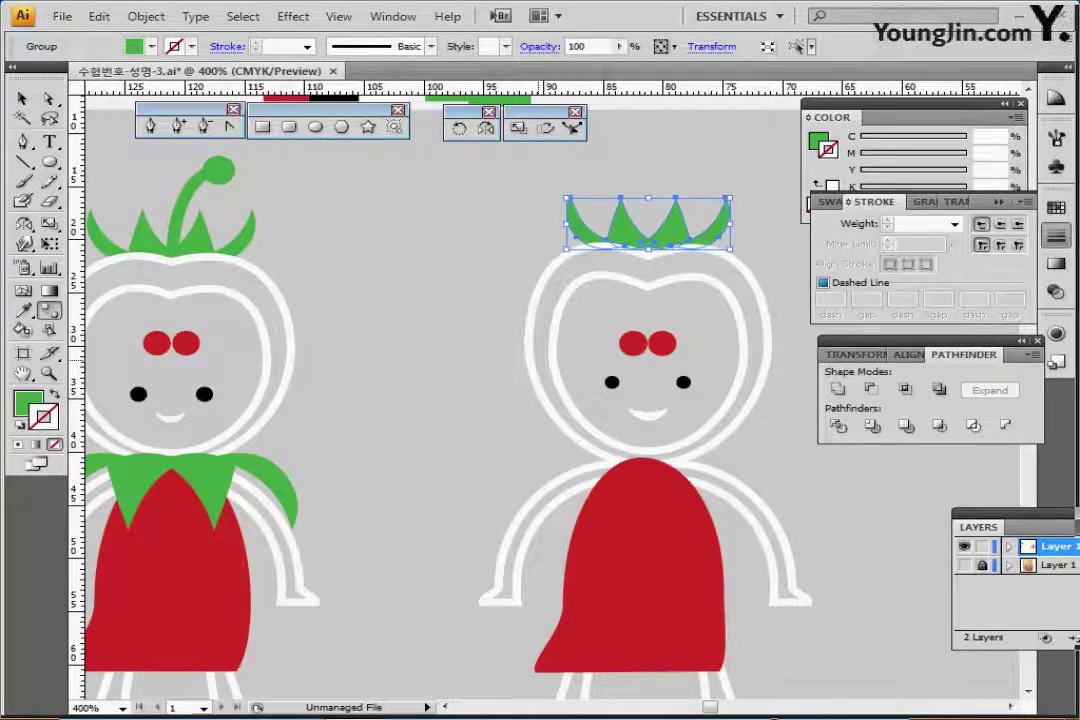
Draw a stem with the Arc tool, curving from the head's top notch up and to the right above the leaves
key("ctrl+minus")
key("ctrl+plus")
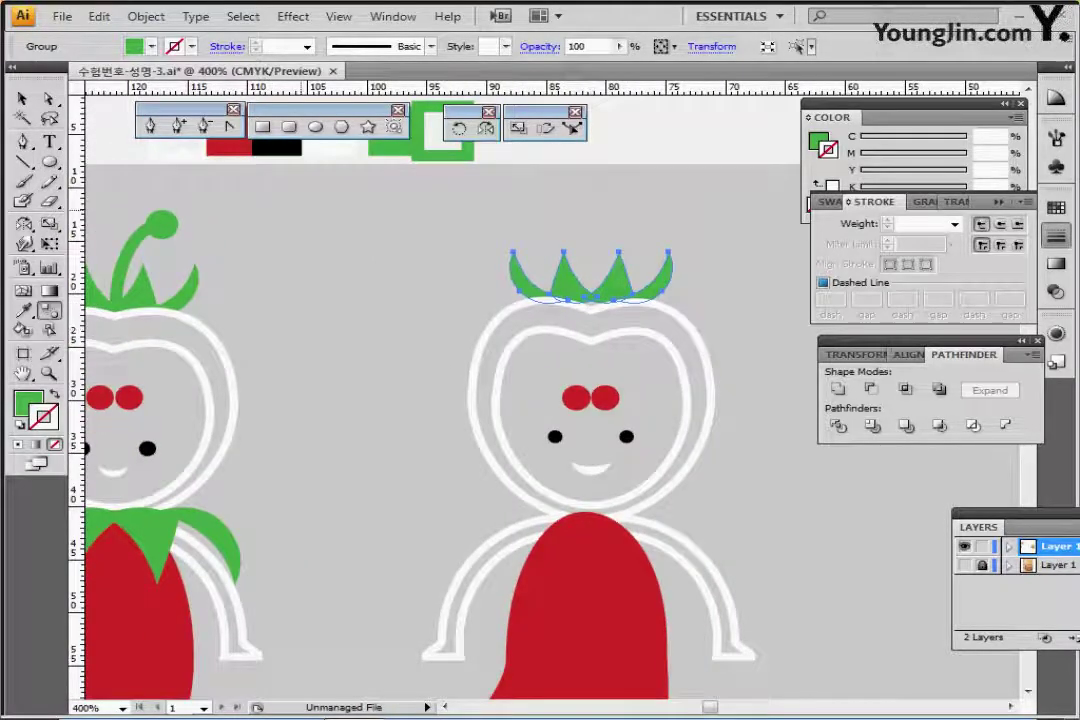
left_click(22, 162)
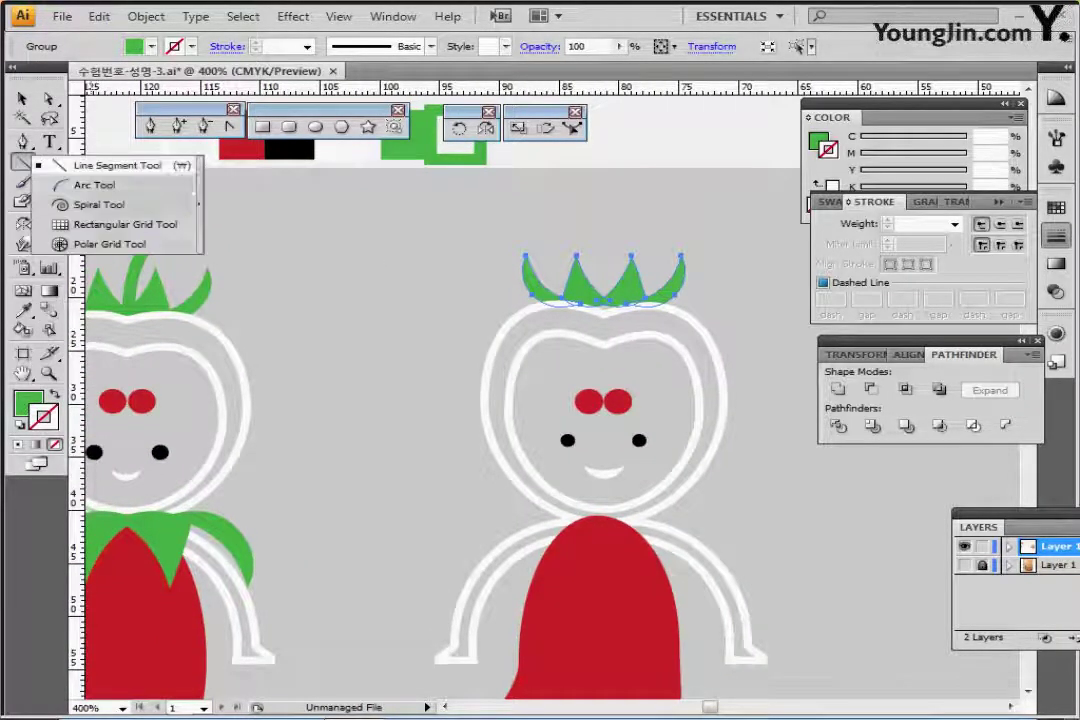
left_click(95, 185)
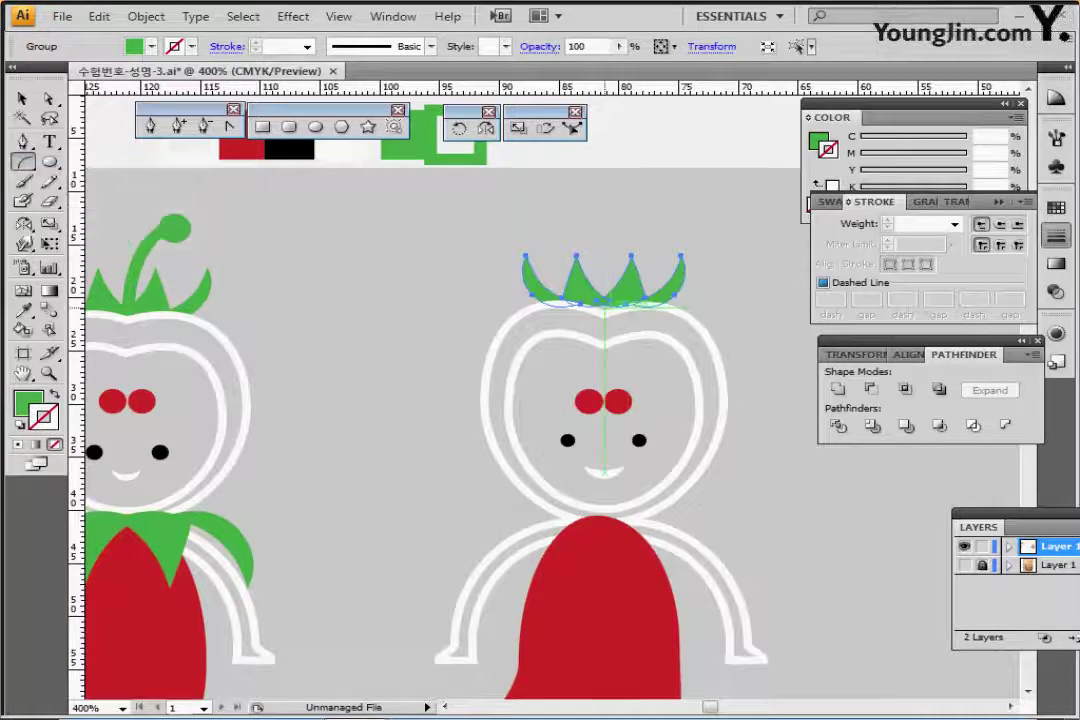
left_click_drag(604, 299, 659, 220)
left_click_drag(724, 257, 705, 332)
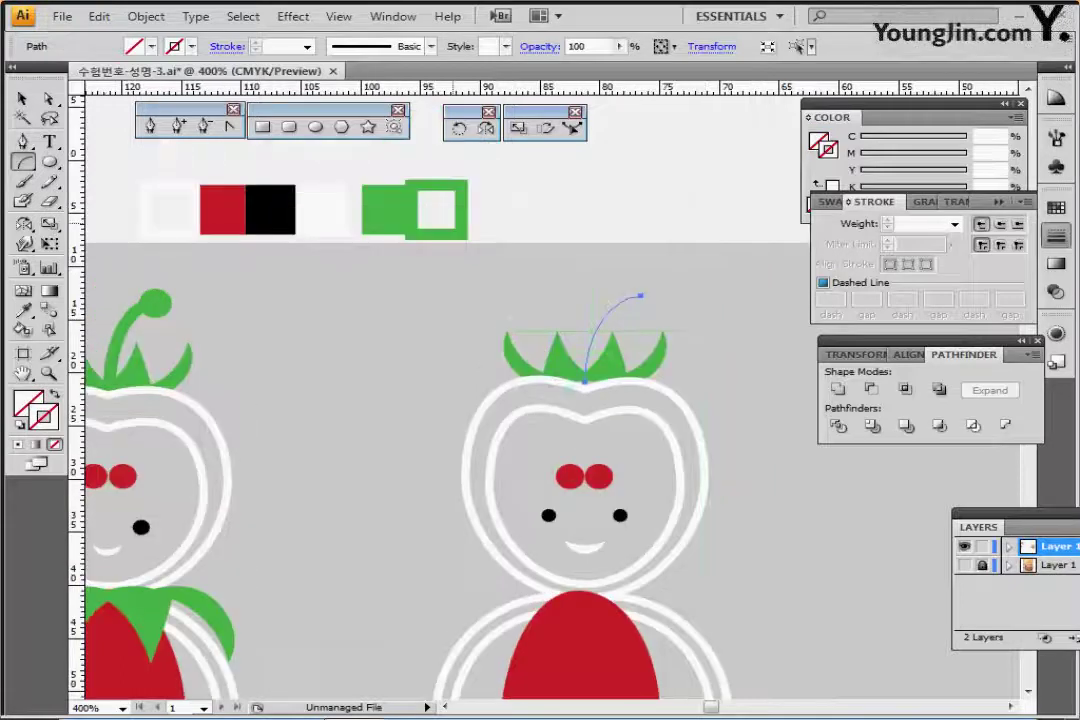
Sample the green outlined swatch square with the Eyedropper to give the stem arc its 3 pt green stroke
key("i")
left_click(461, 203)
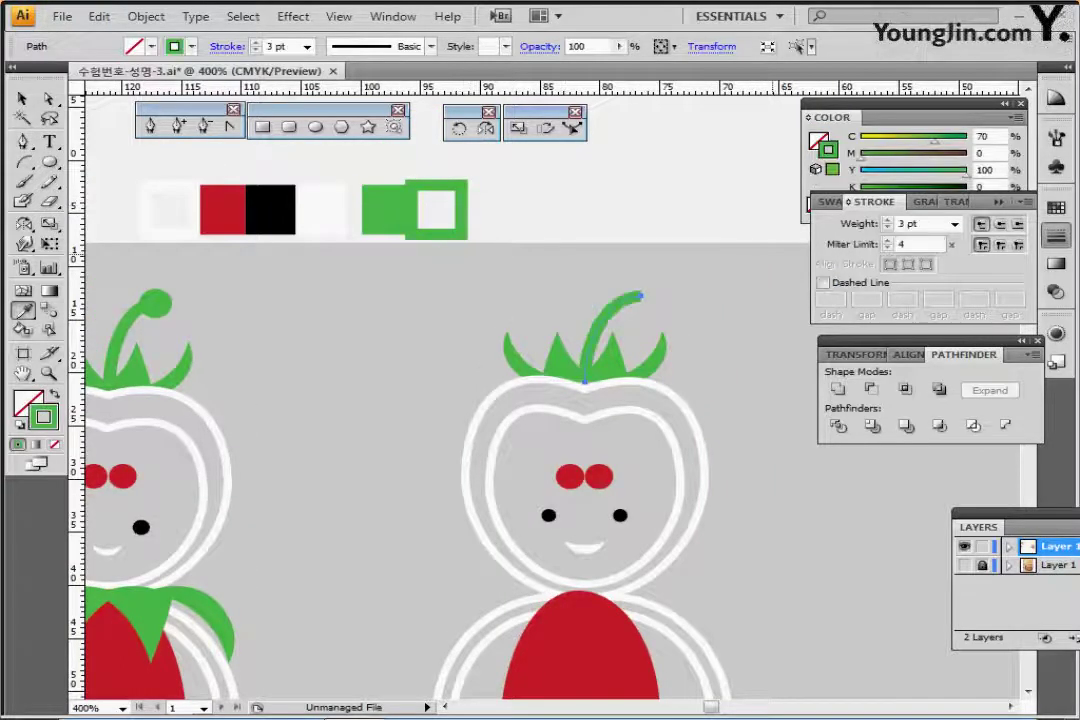
left_click_drag(577, 250, 603, 218)
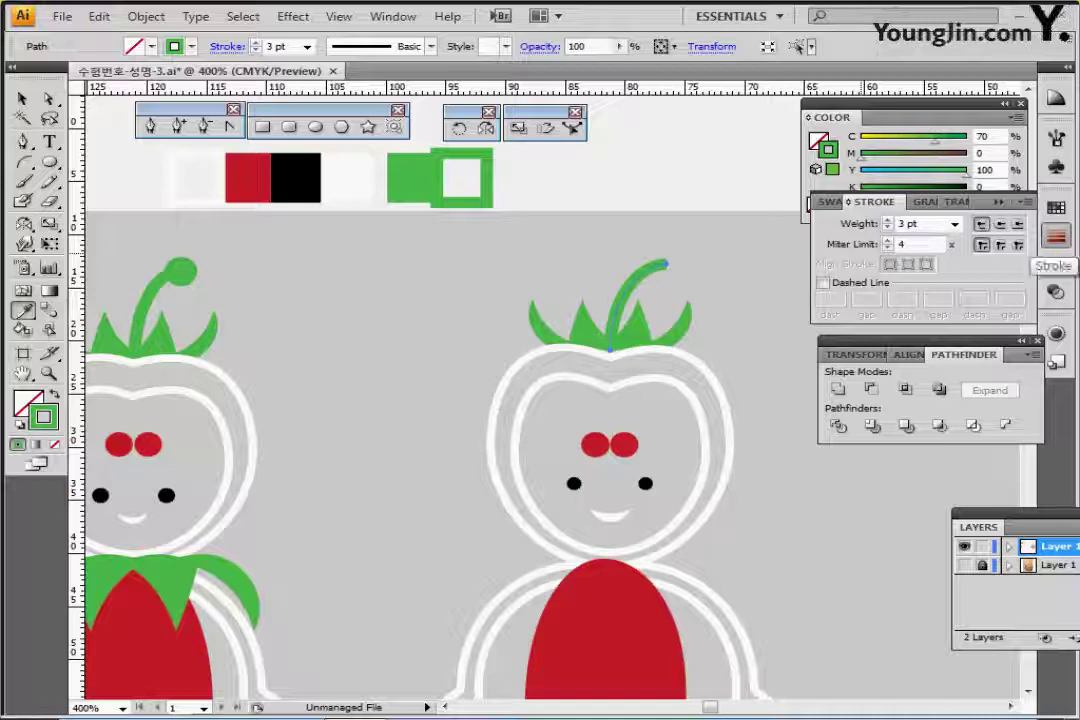
Draw a small circle centred on the stem's upper end and swap its green stroke colour to the fill
left_click(1055, 236)
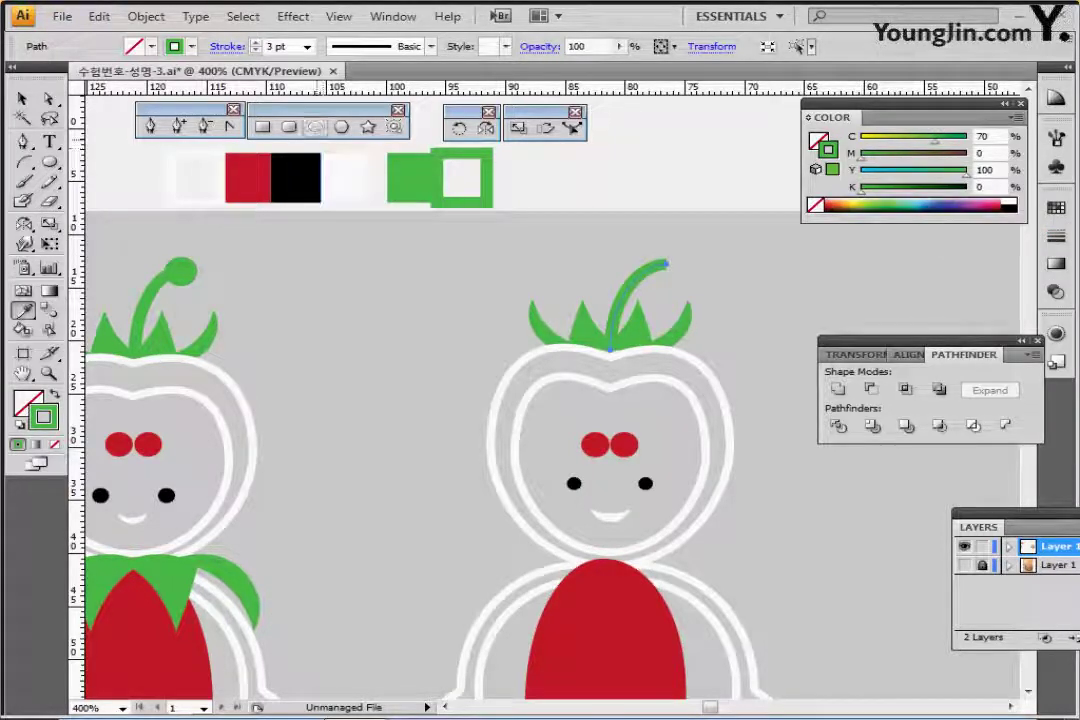
left_click(316, 127)
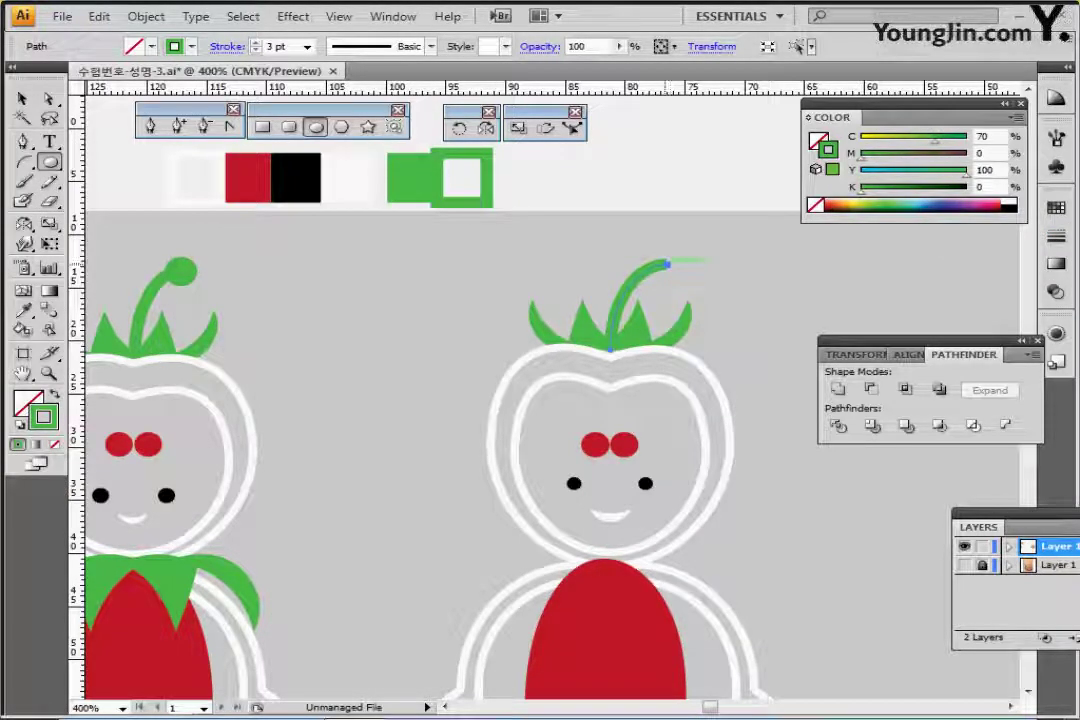
mouse_move(667, 264)
left_mouse_down()
mouse_move(688, 283)
mouse_move(680, 275)
left_mouse_up()
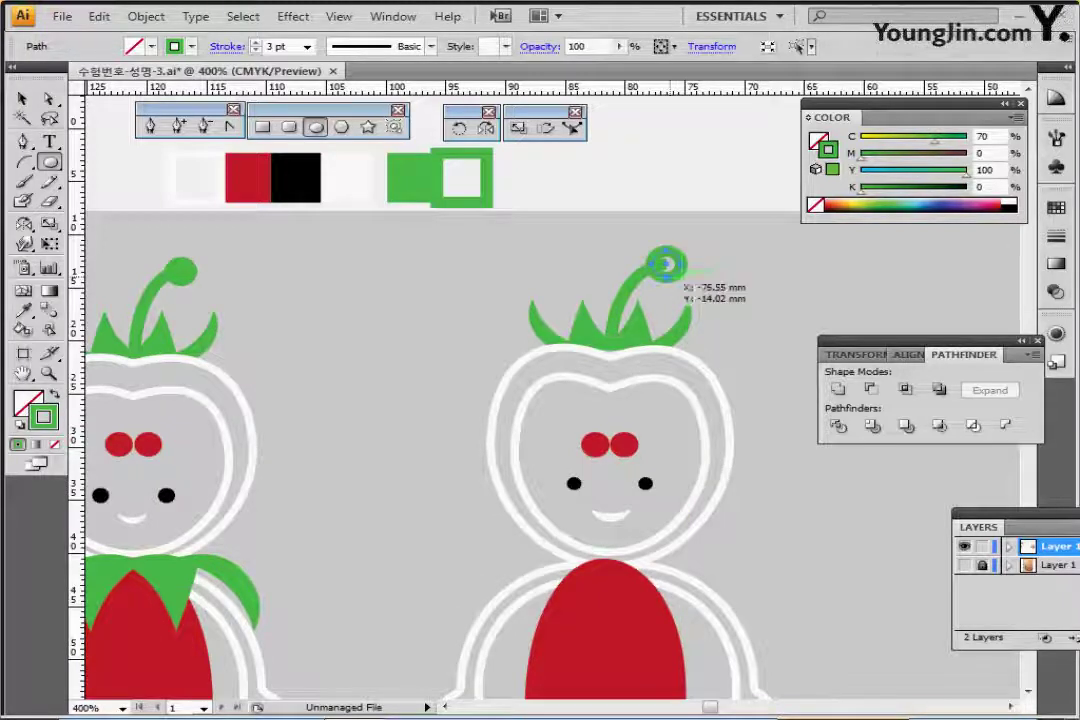
key("shift+x")
Create a copy of the leaf crown group scaled uniformly to 150%
left_click_drag(710, 346, 748, 316)
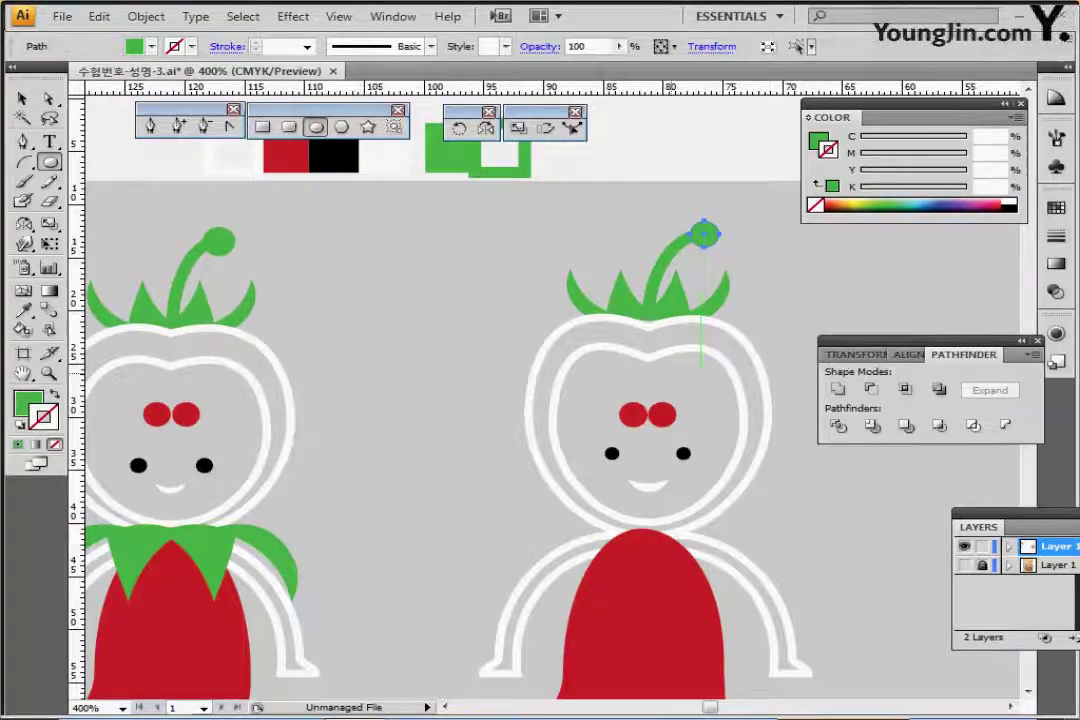
left_click_drag(704, 234, 684, 172)
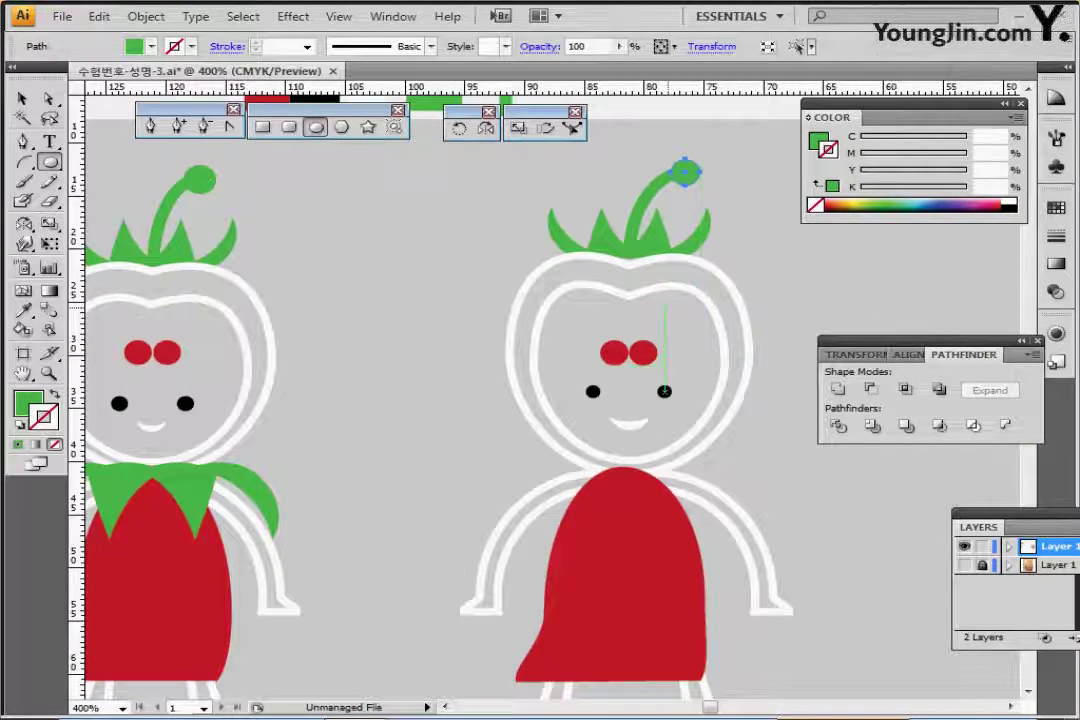
left_click(650, 232)
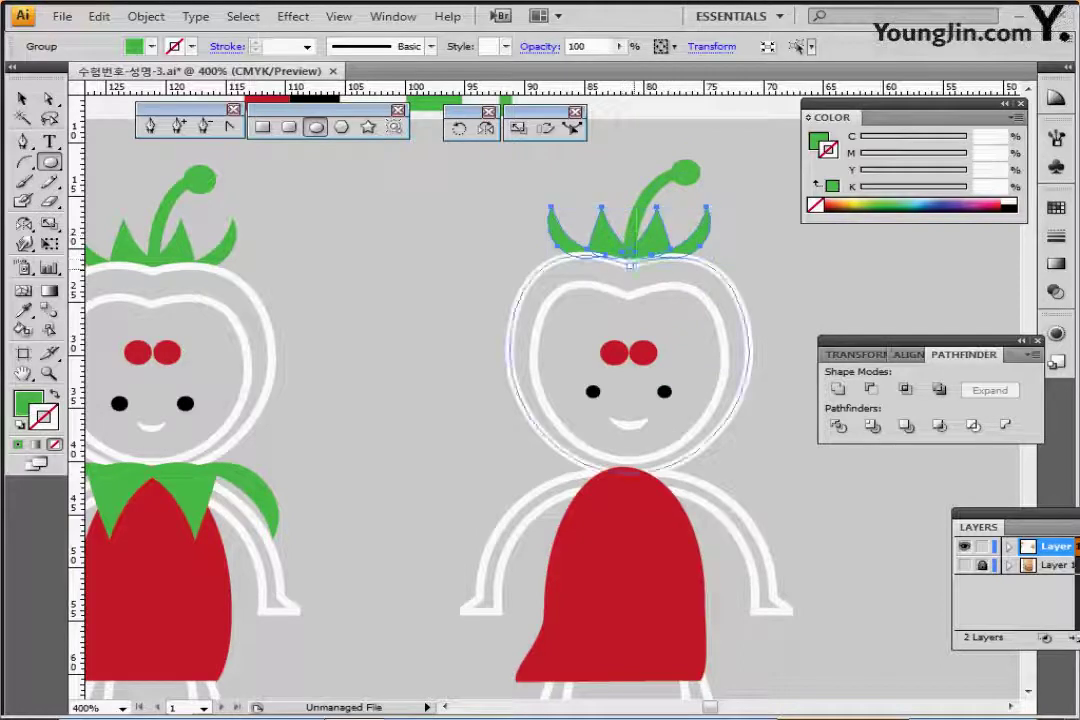
left_click_drag(636, 275, 592, 258)
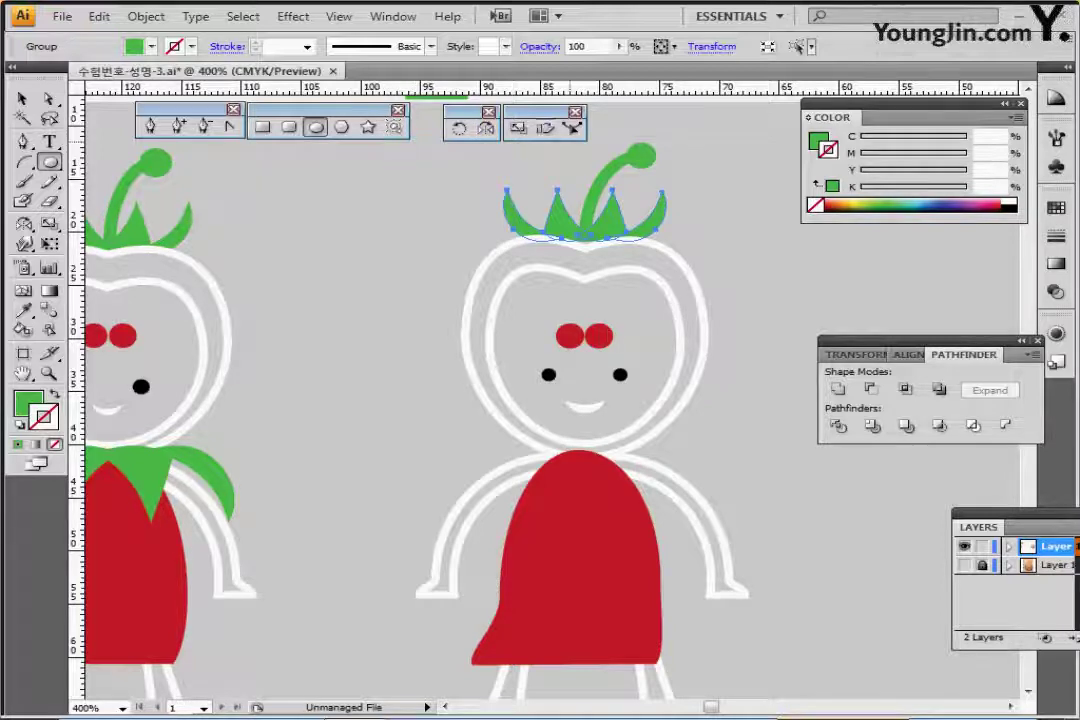
double_click(517, 129)
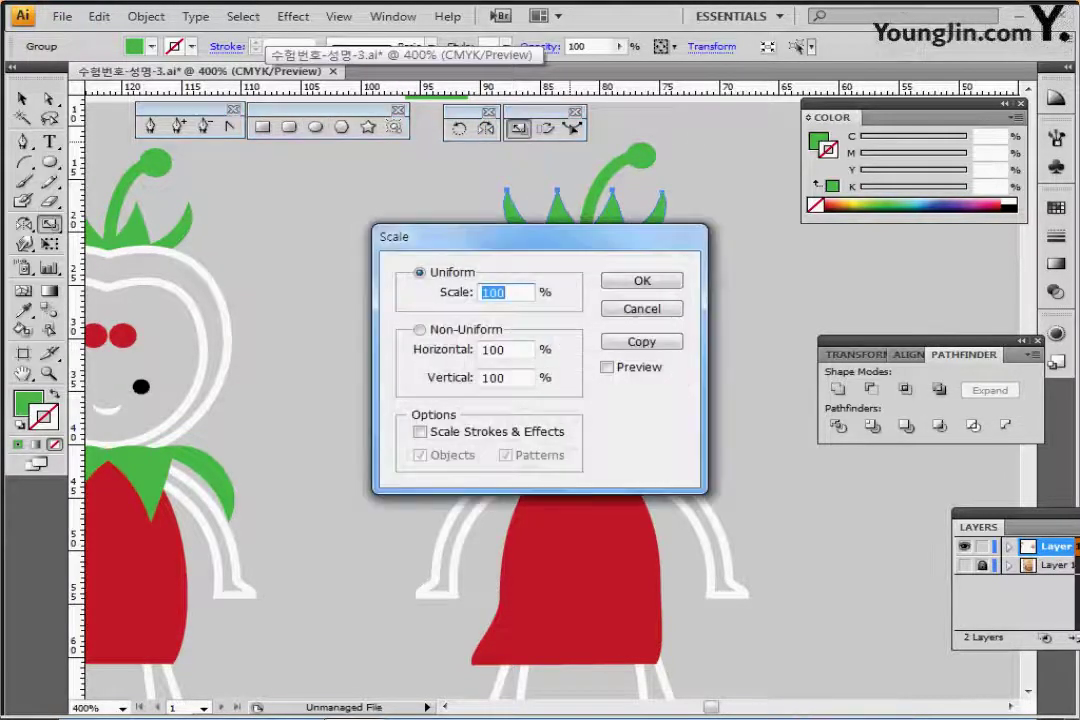
type("150")
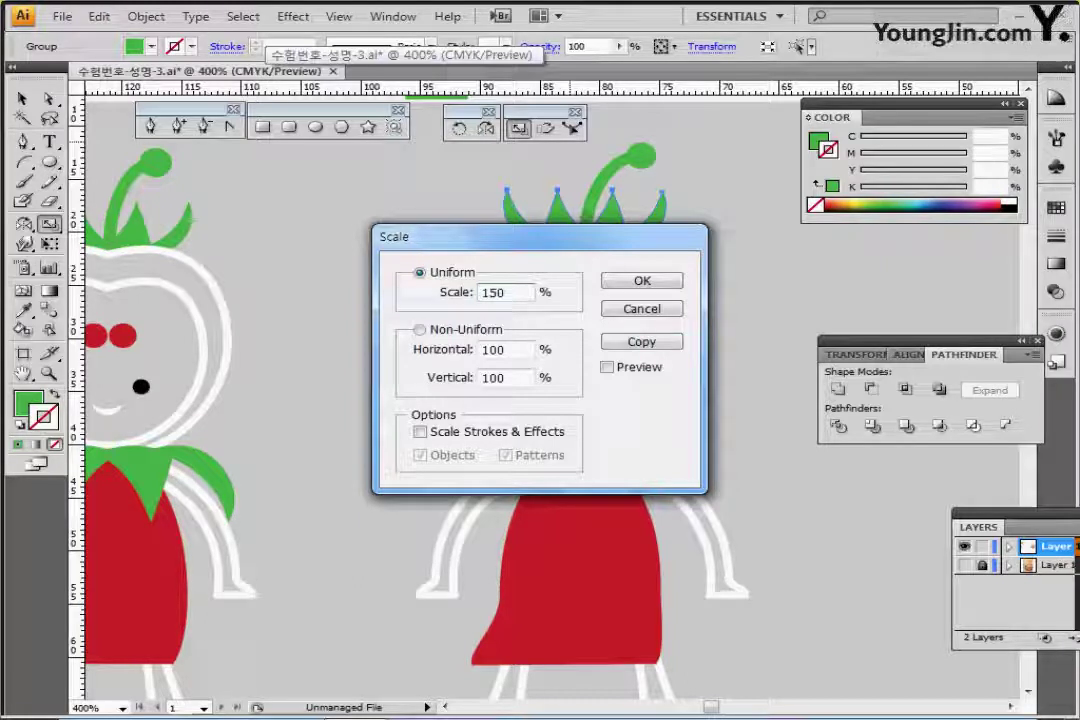
key("Tab")
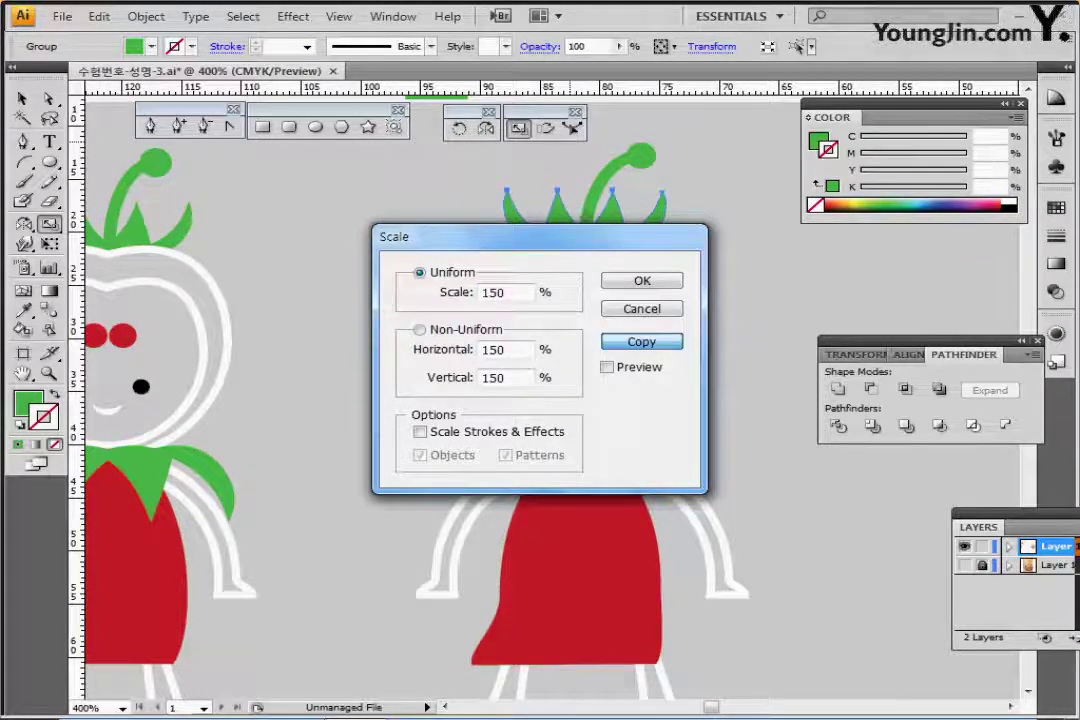
key("Return")
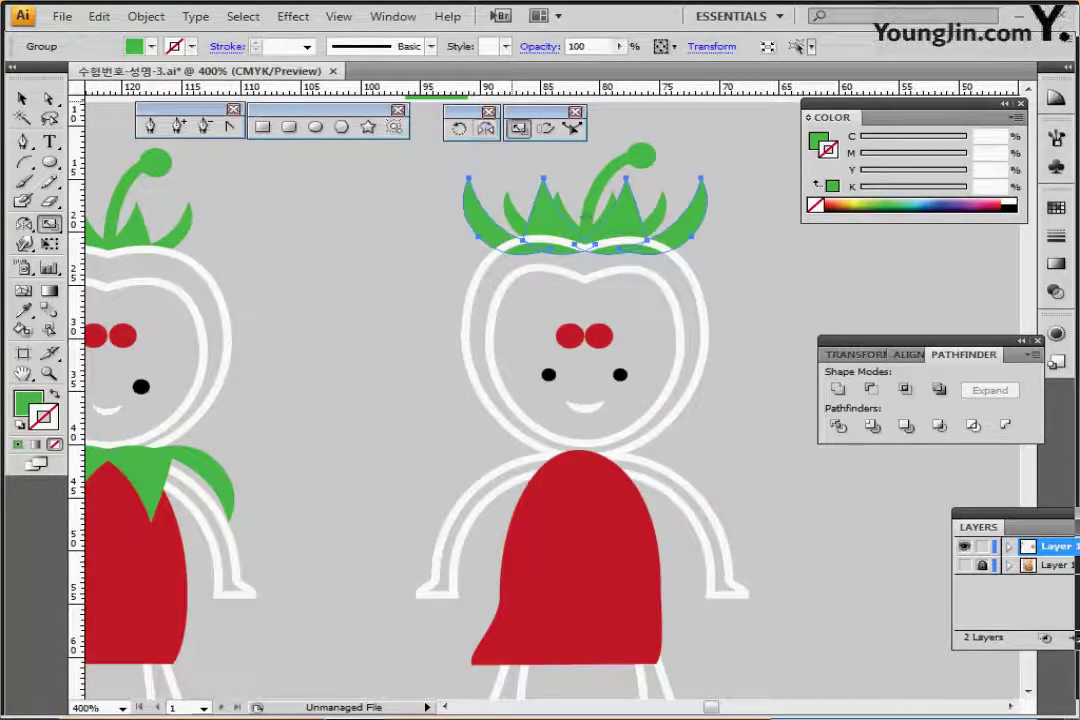
Reflect the enlarged leaf copy across the horizontal axis so its tips point downward
double_click(486, 129)
left_click(427, 321)
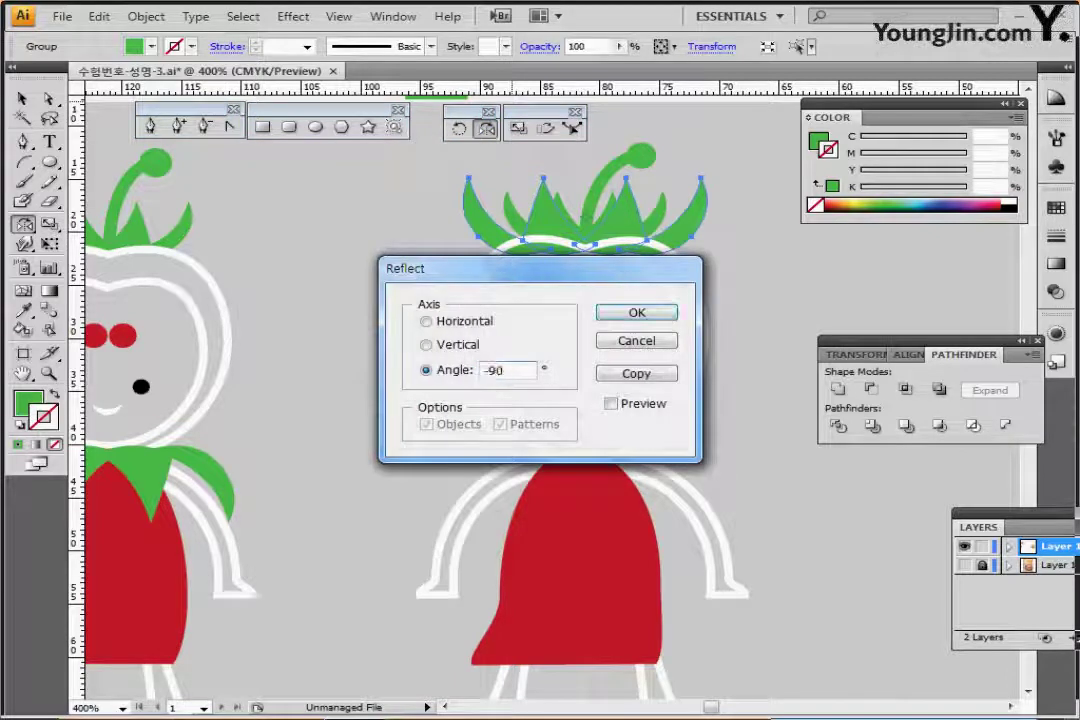
key("Return")
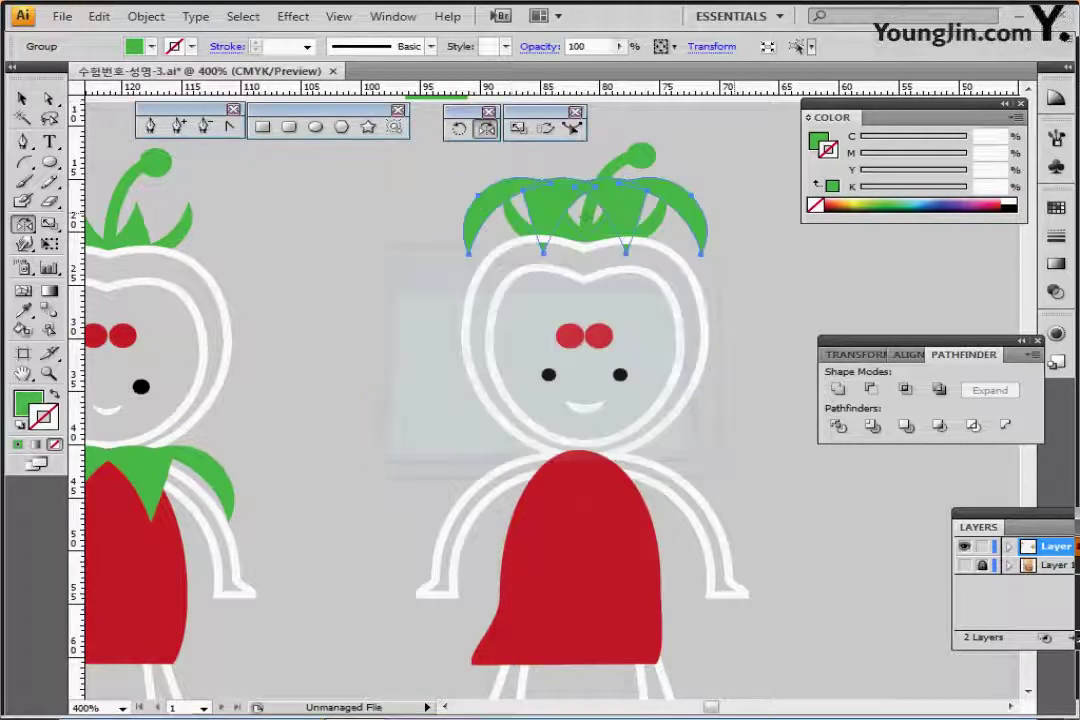
Move the flipped leaves down to the neck as a collar, bring them to the front, and nudge them up against the head outline
left_click_drag(585, 212, 585, 483)
key("ctrl+shift+]")
key("Up")
key("Up")
key("Up")
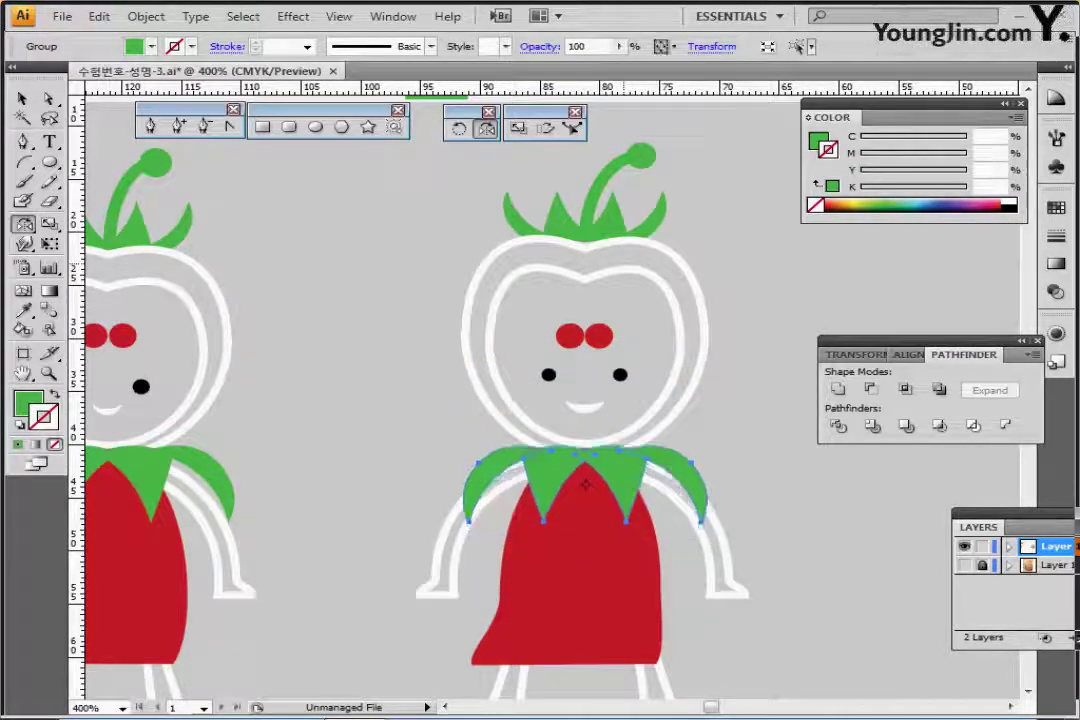
key("Up")
key("Up")
key("Down")
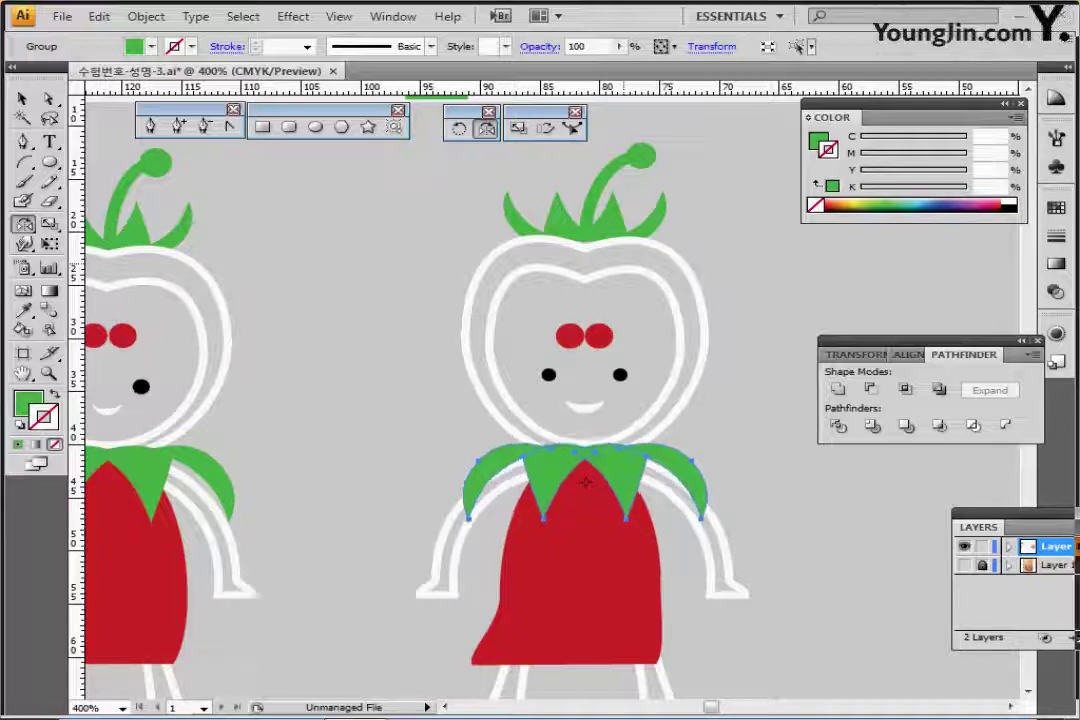
key("Up")
left_click_drag(585, 481, 585, 481)
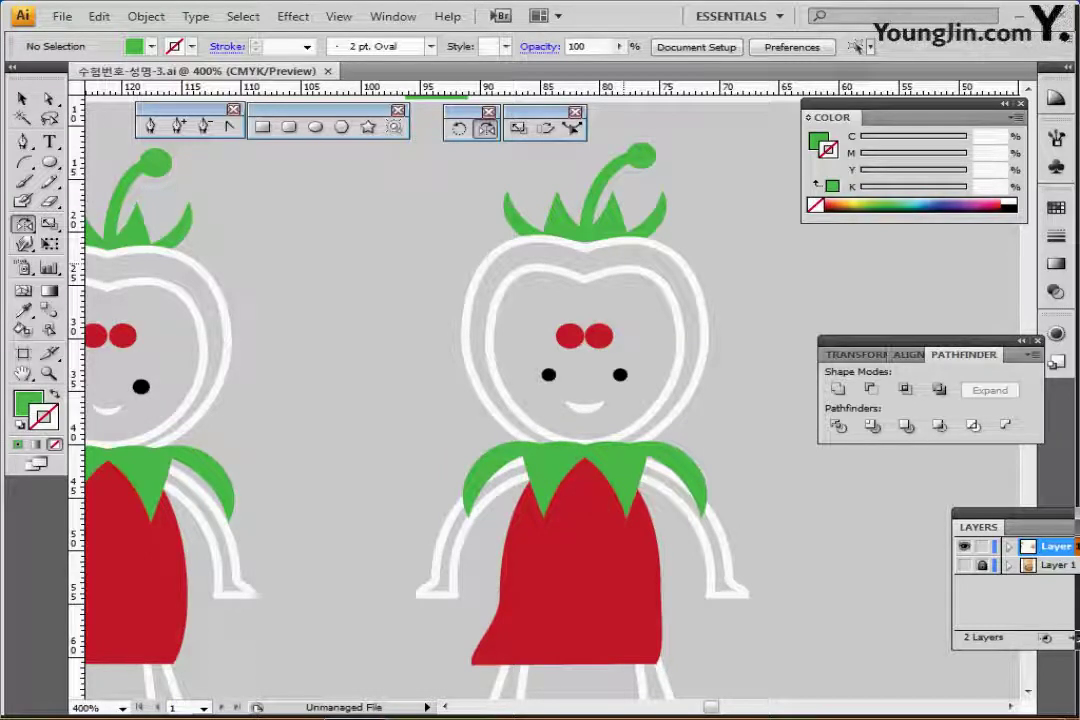
Select the whole redrawn character and start a new symbol from it with the Graphic type
key("ctrl+minus")
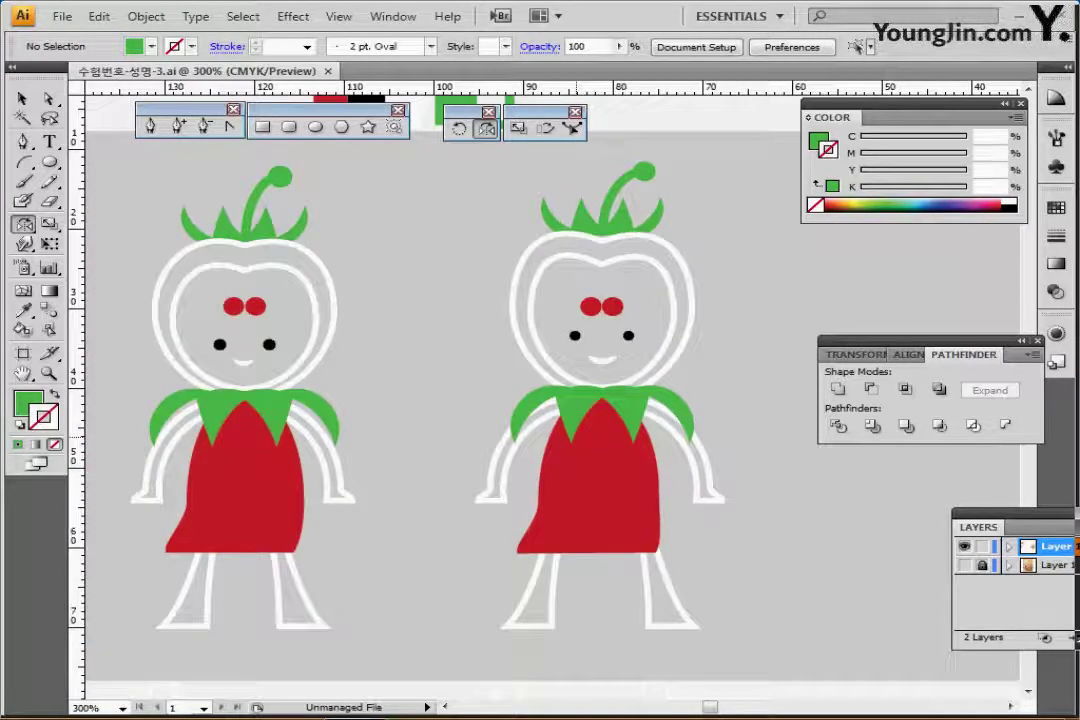
key("ctrl+minus")
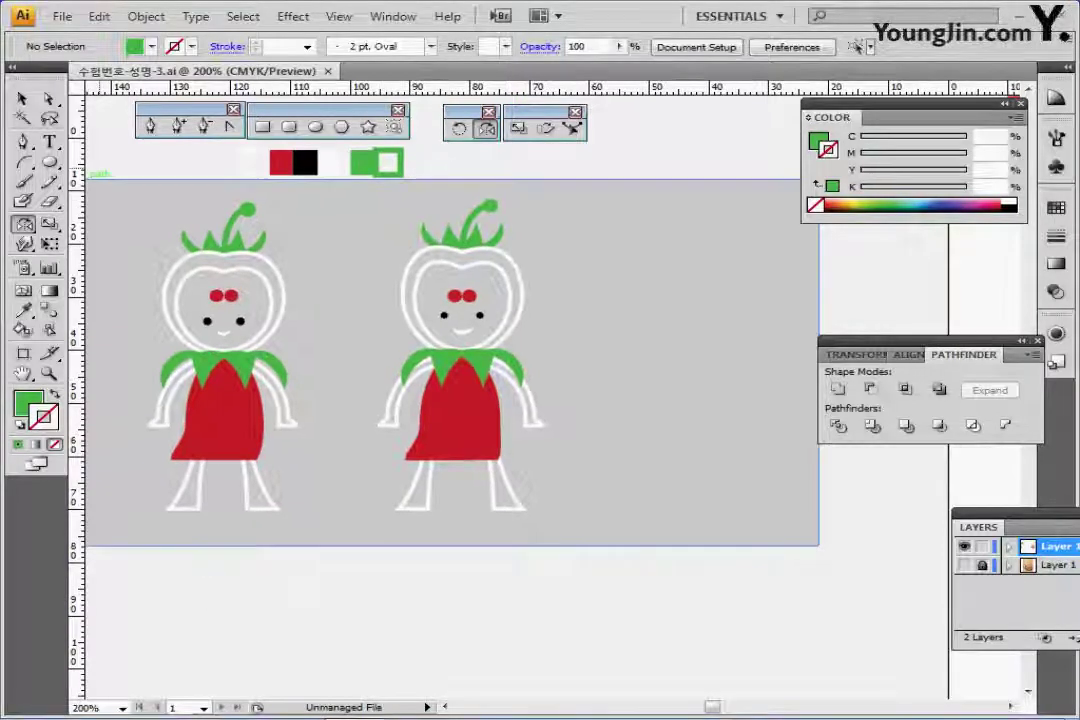
key("v")
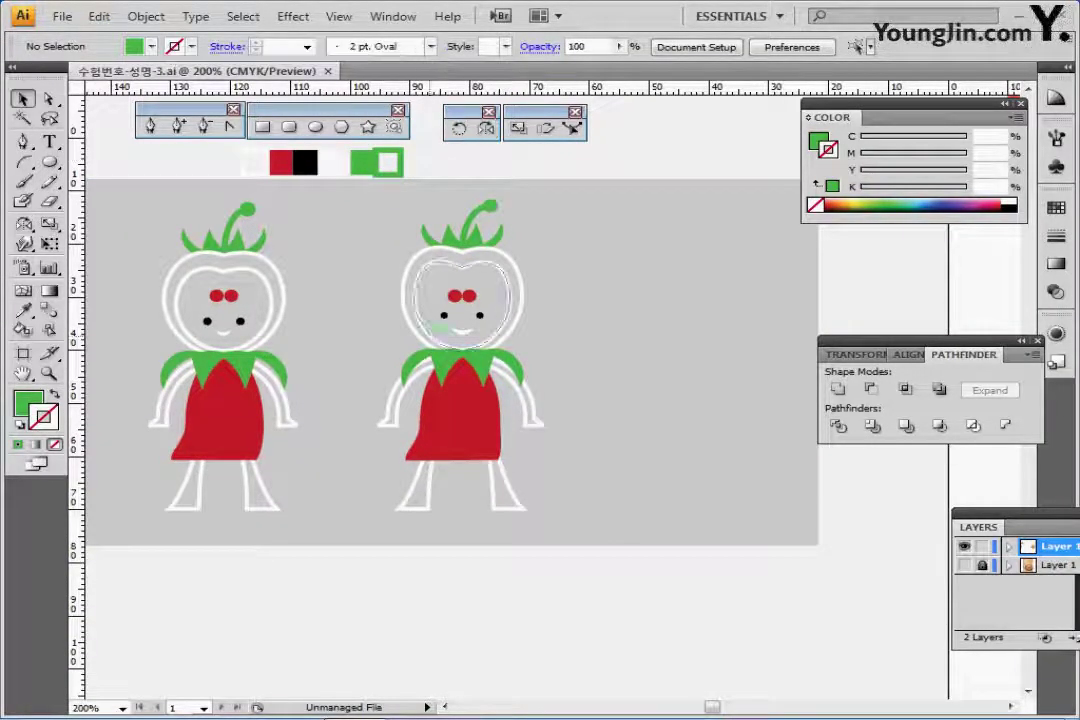
left_click_drag(566, 200, 410, 528)
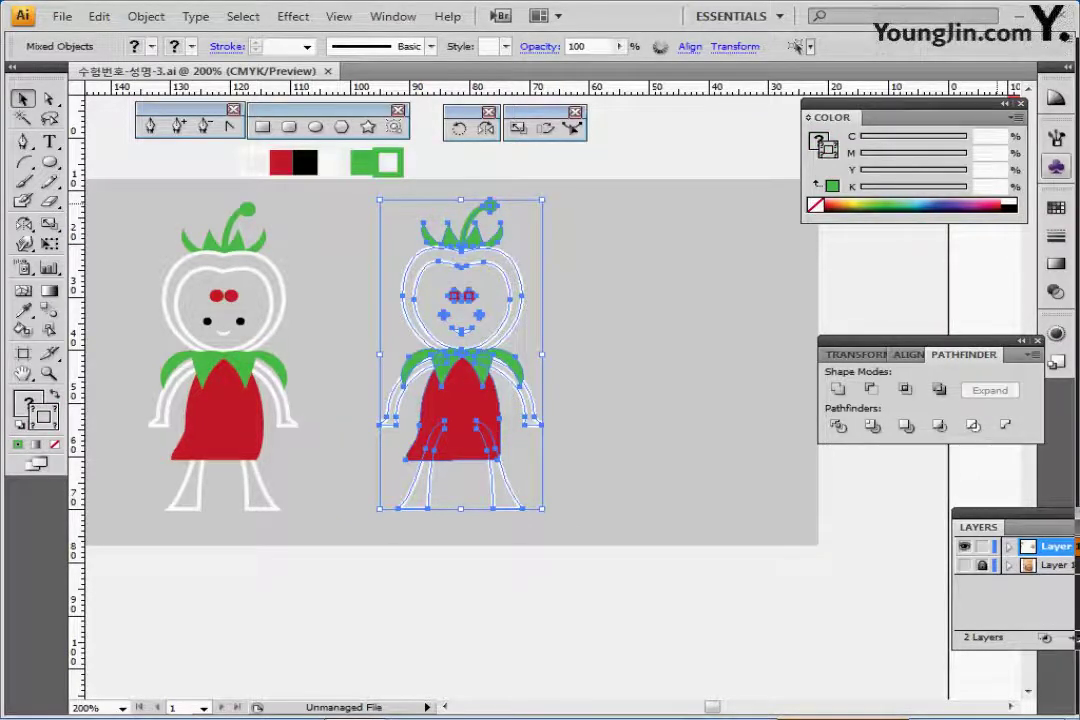
left_click(1055, 167)
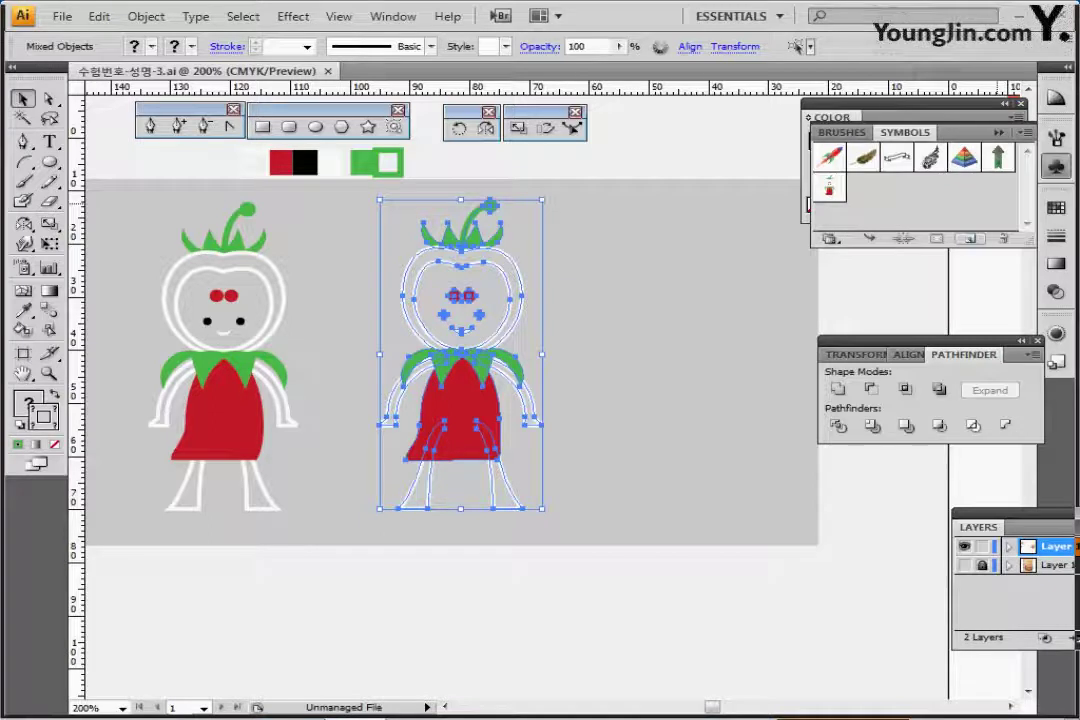
key("F8")
left_click(428, 356)
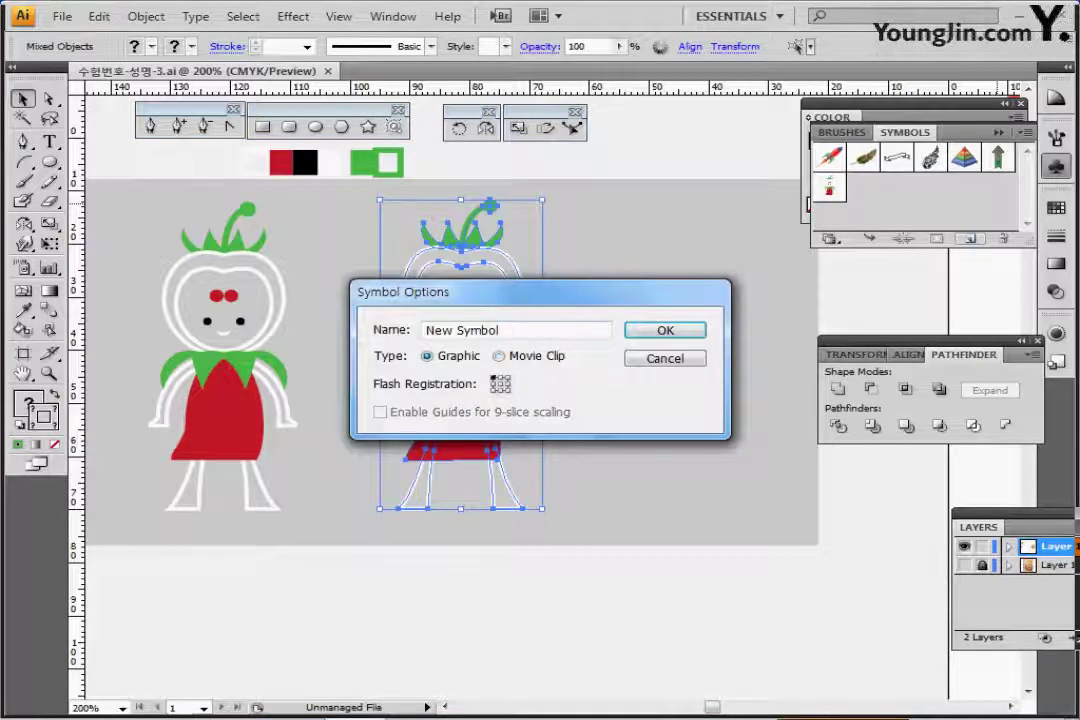
Name the new symbol 토마토, create it, and deselect the character
left_click_drag(502, 330, 424, 330)
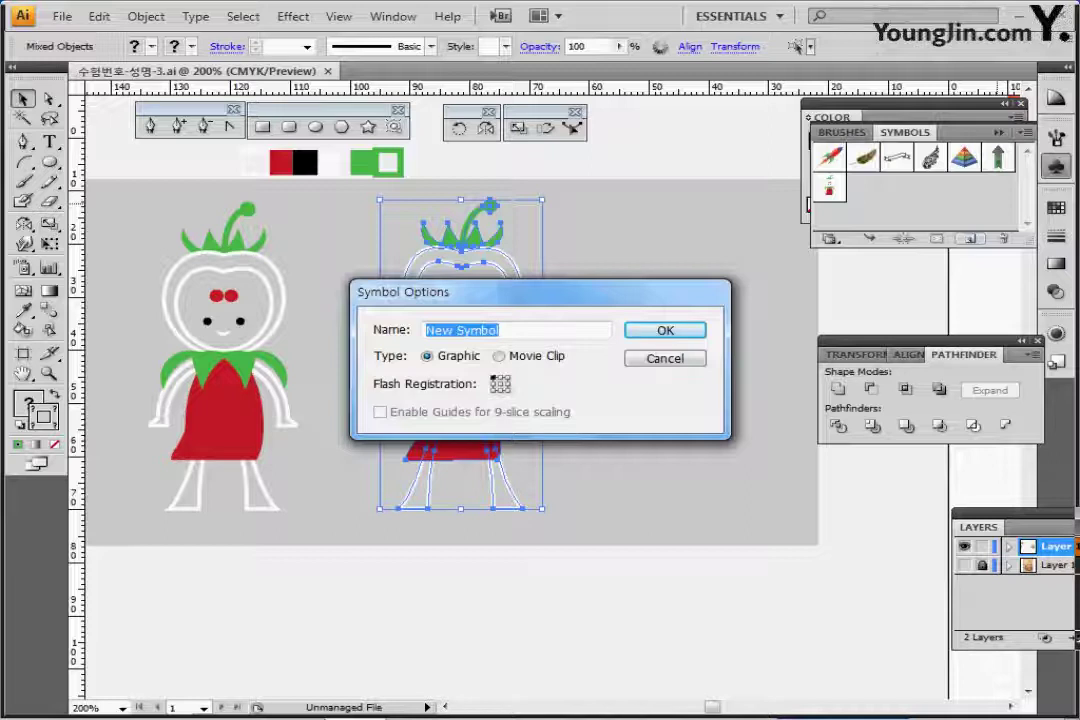
type("xh")
key("BackSpace")
key("BackSpace")
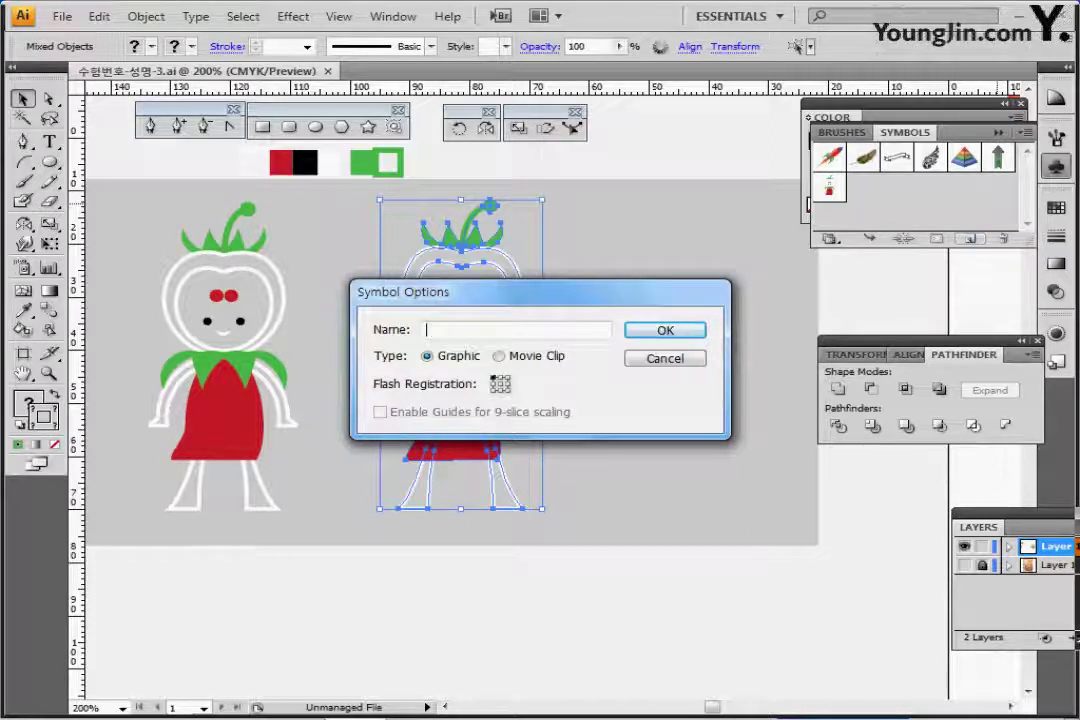
type("토")
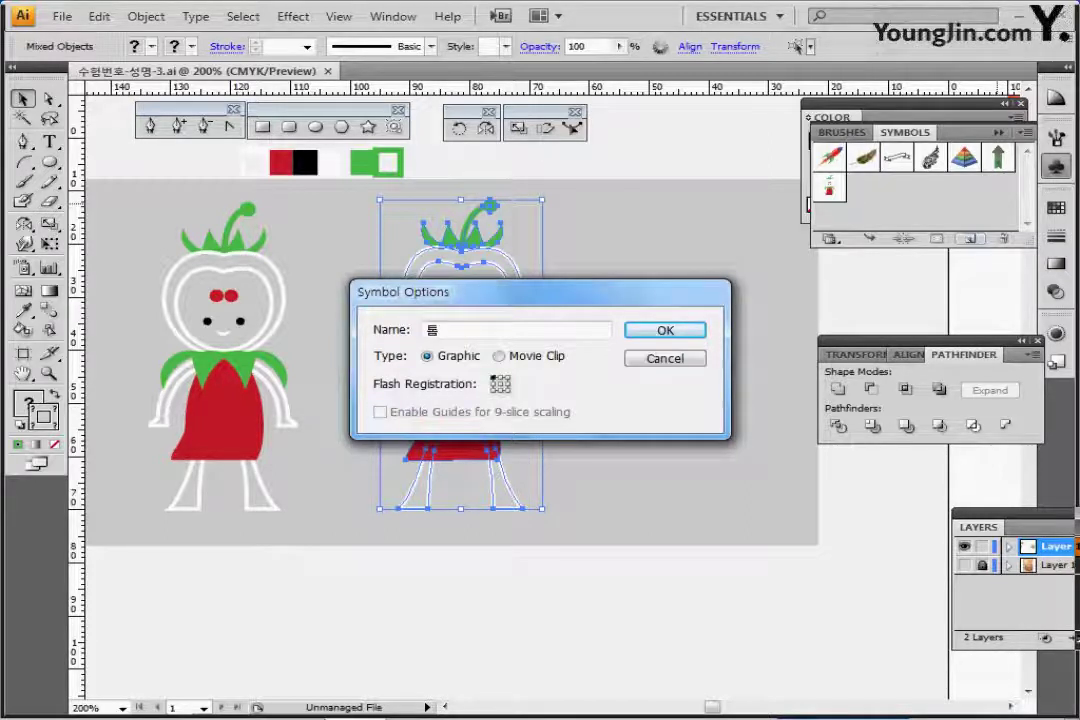
type("마토")
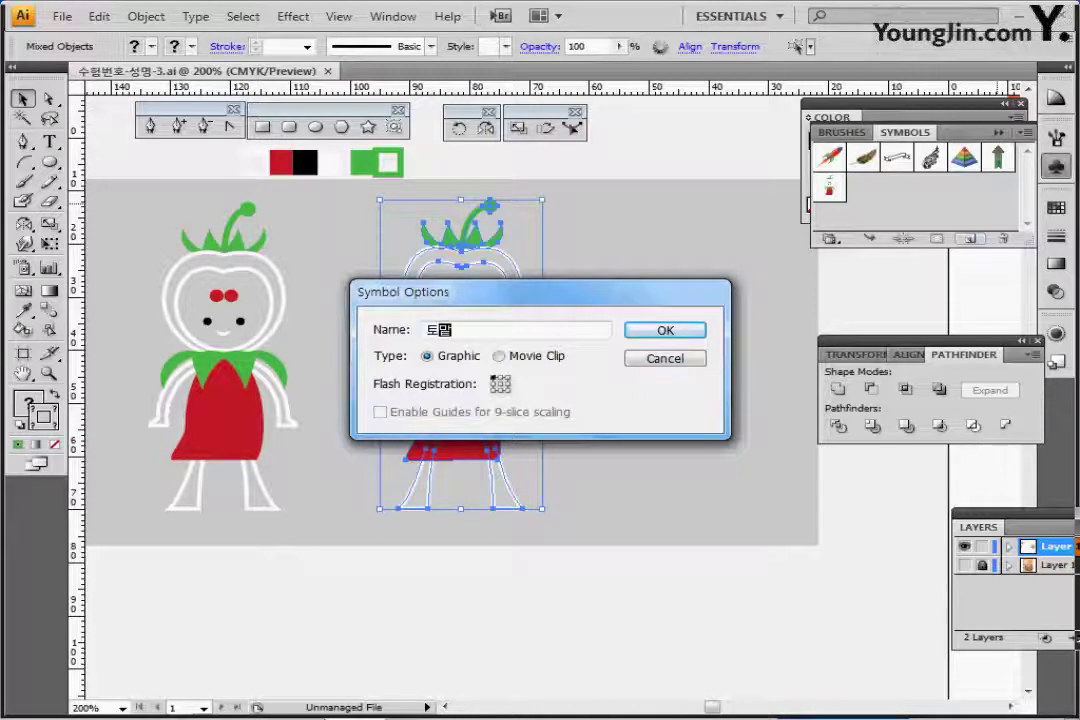
key("Return")
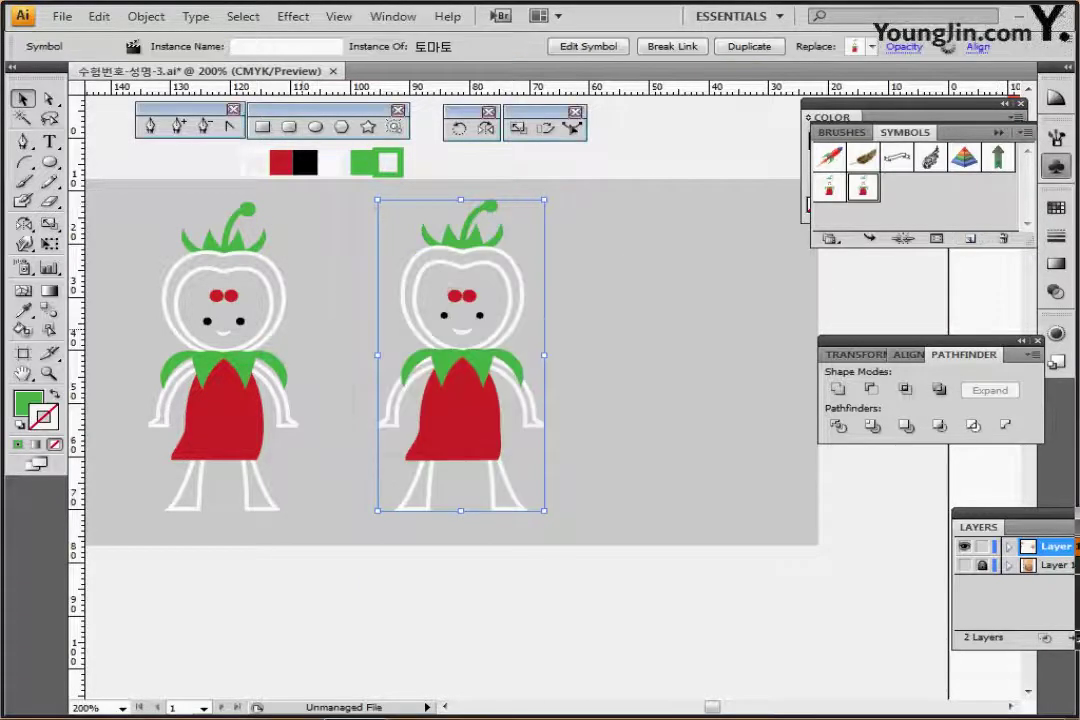
left_click(600, 570)
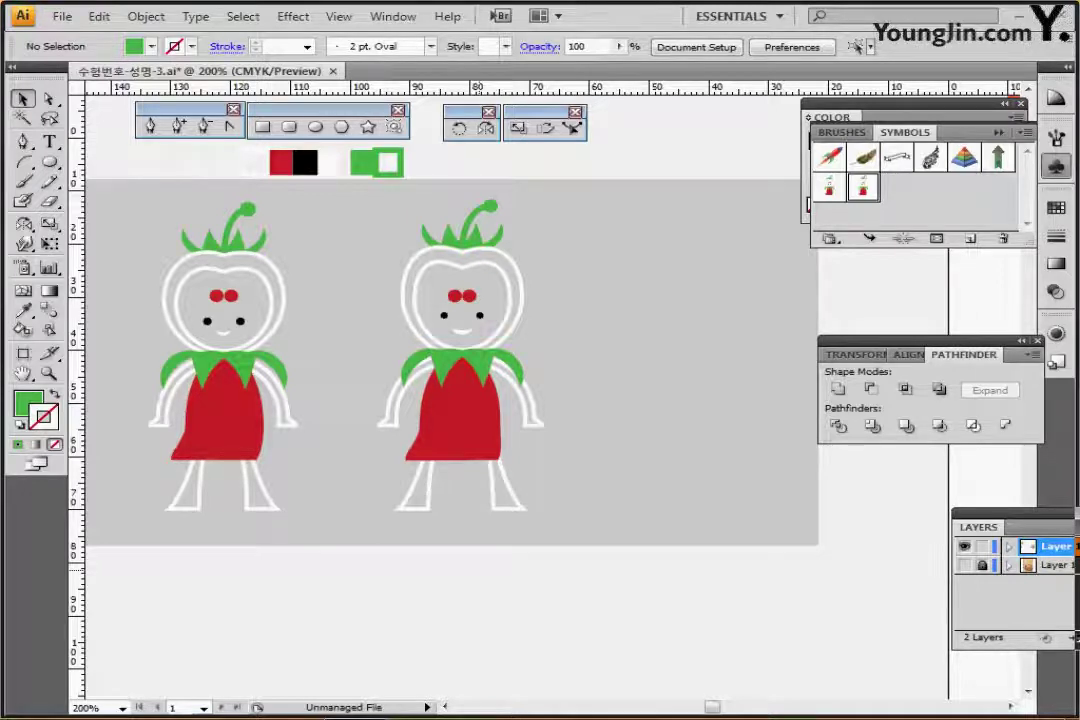
Draw a 210 x 297 mm rectangle from the artboard's upper-left corner, filled with the orange of the swatch above the page
scroll(590, 390, "down", 3)
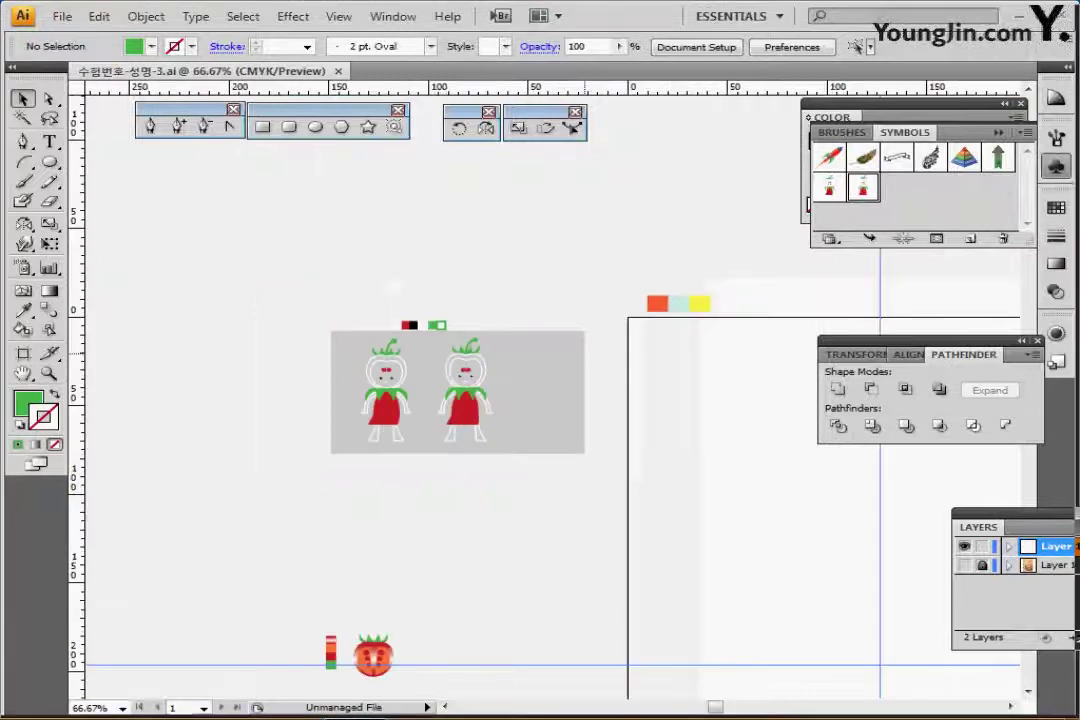
left_click_drag(590, 388, 291, 280)
left_click(359, 197)
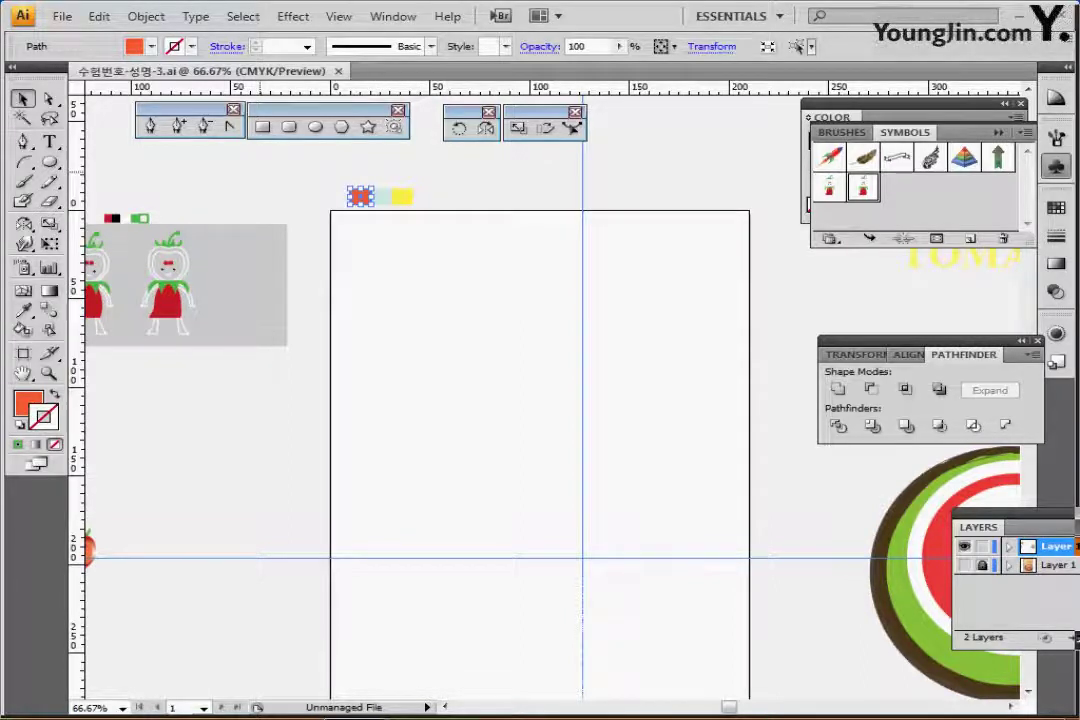
key("m")
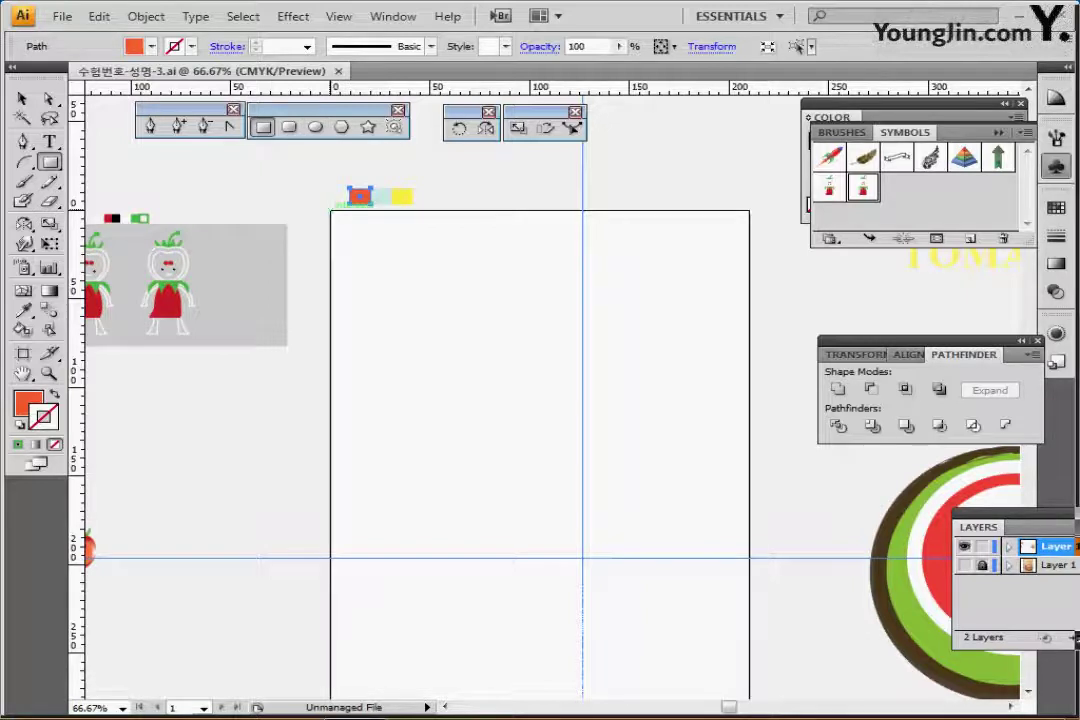
left_click(331, 210)
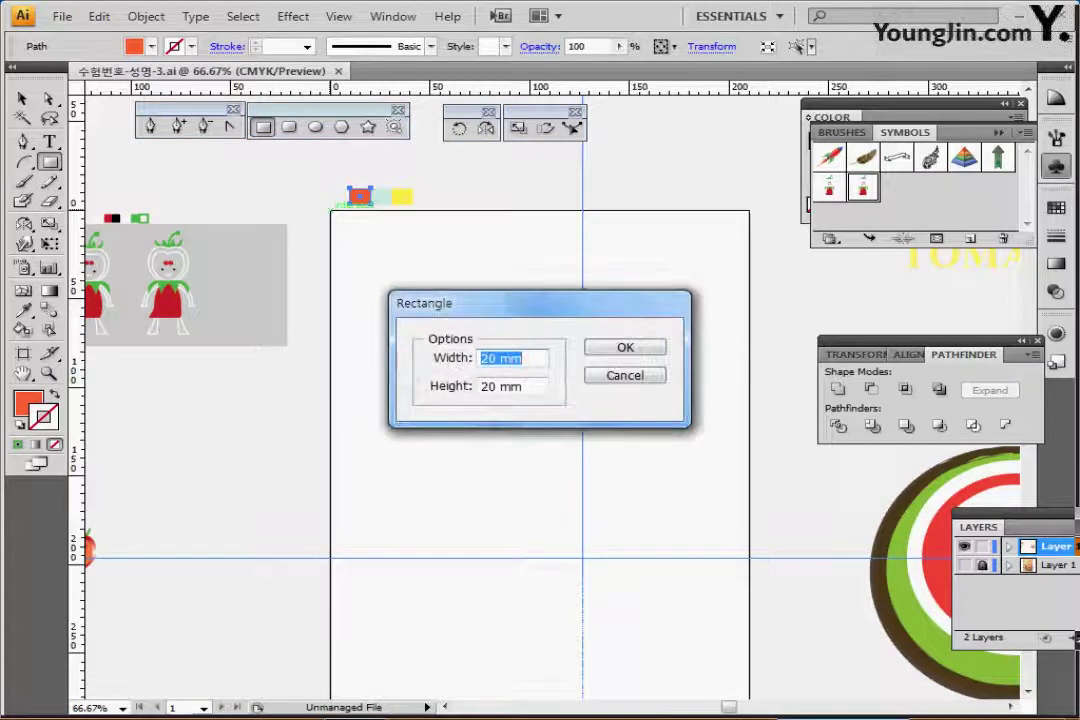
type("210")
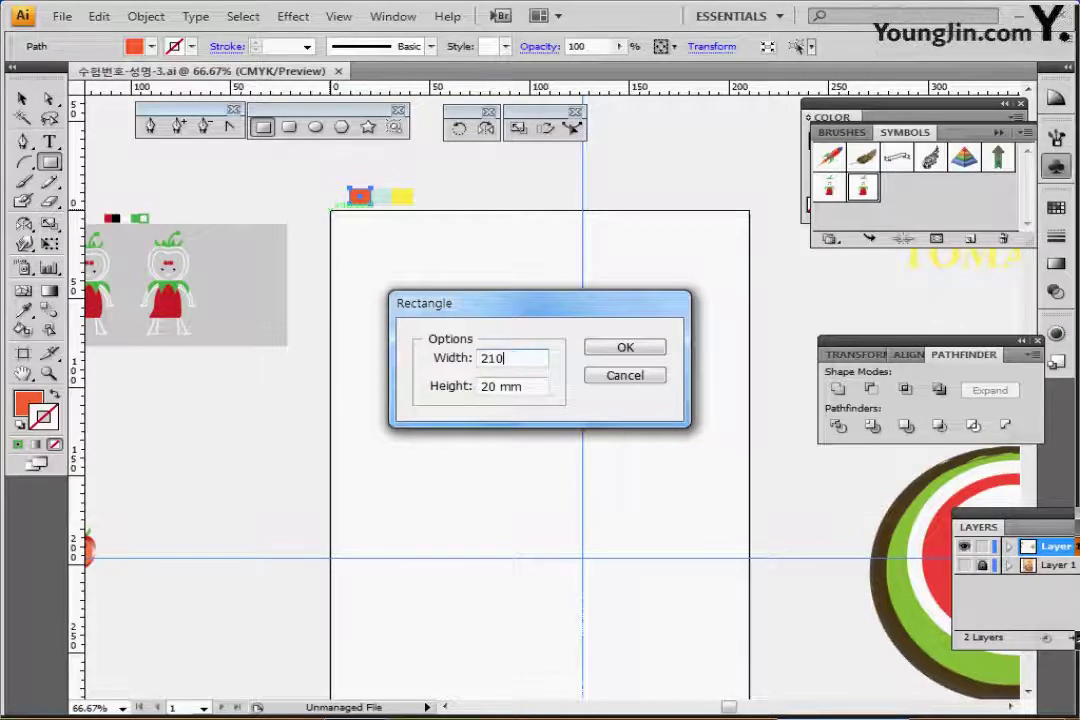
key("Tab")
type("27")
key("BackSpace")
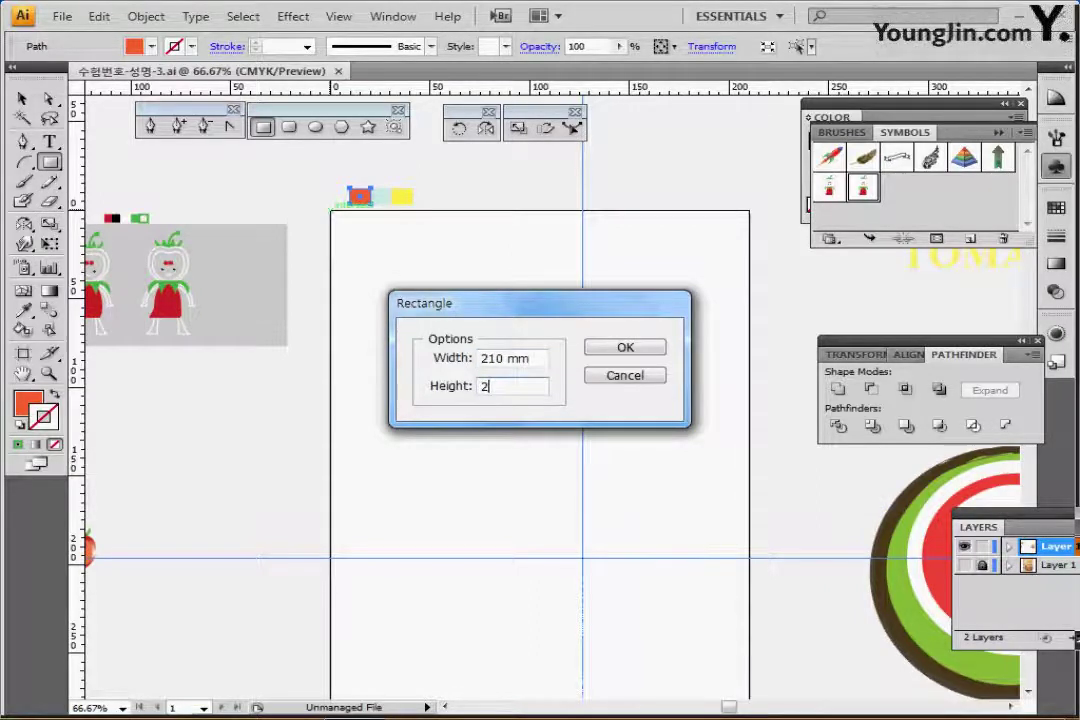
type("97")
key("Return")
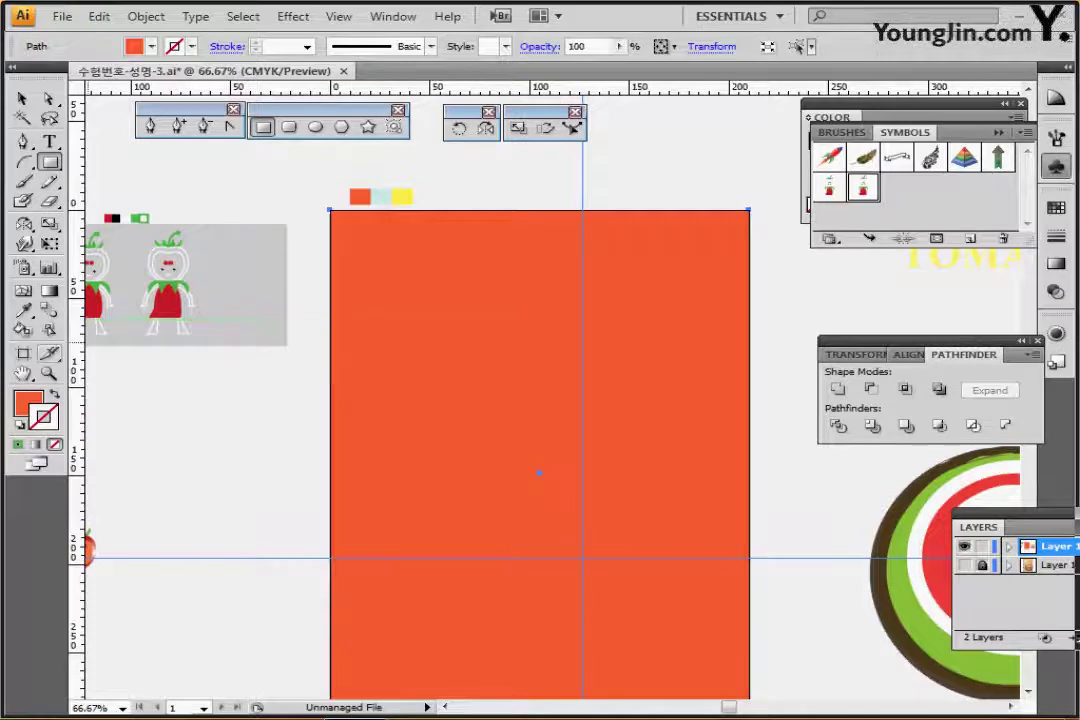
Add gradient mesh points to the orange rectangle at about (59, 62) mm and (150, 121) mm, and colour the lower-right one from the yellow swatch
left_click(22, 290)
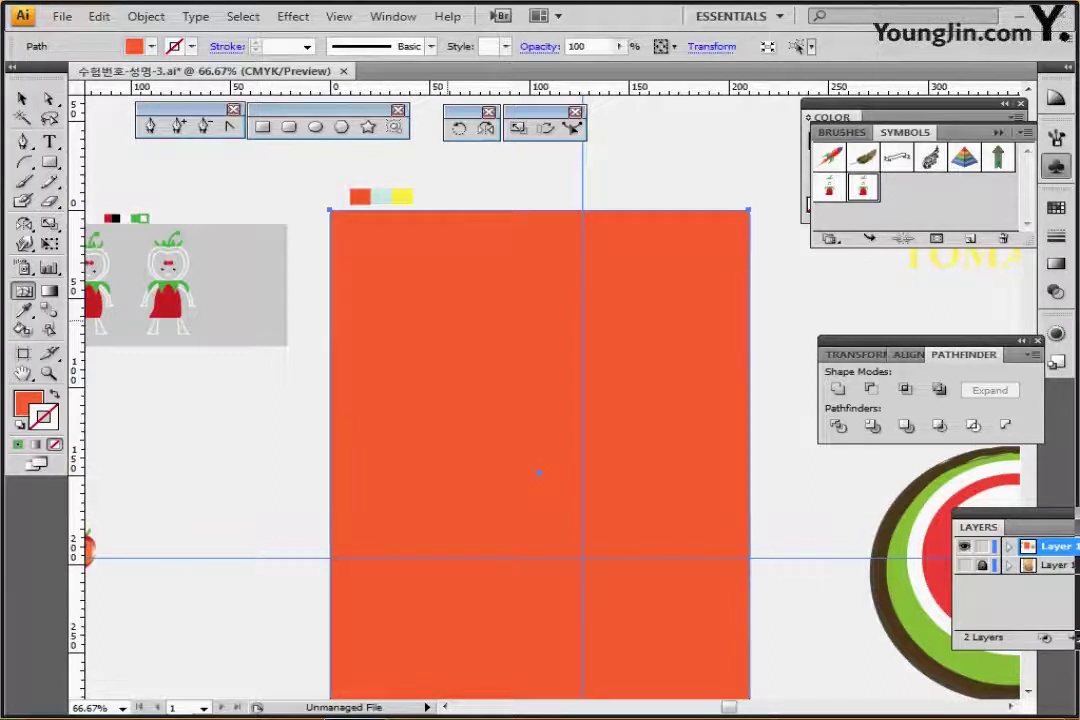
left_click(446, 320)
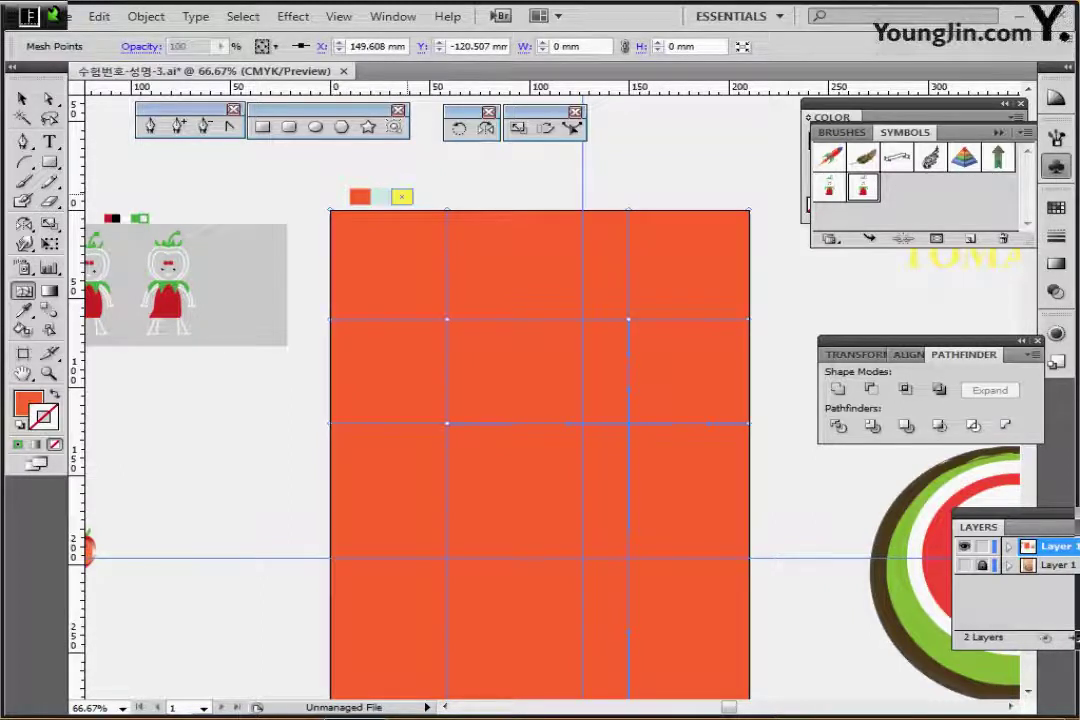
key("i")
left_click(401, 196)
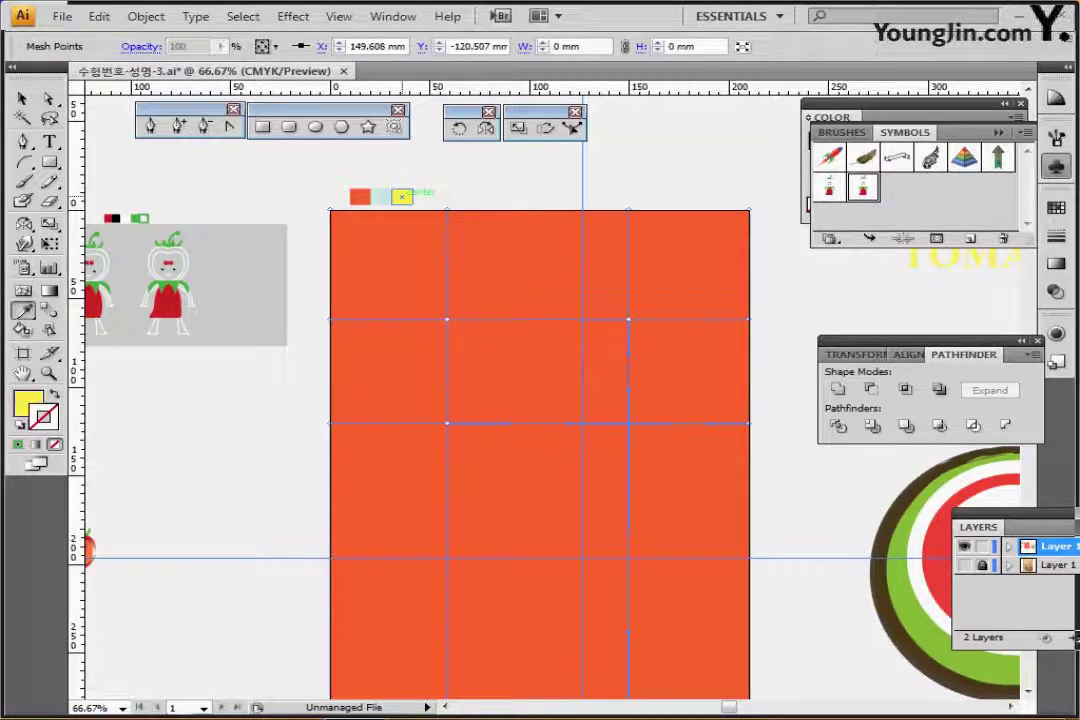
left_click(998, 132)
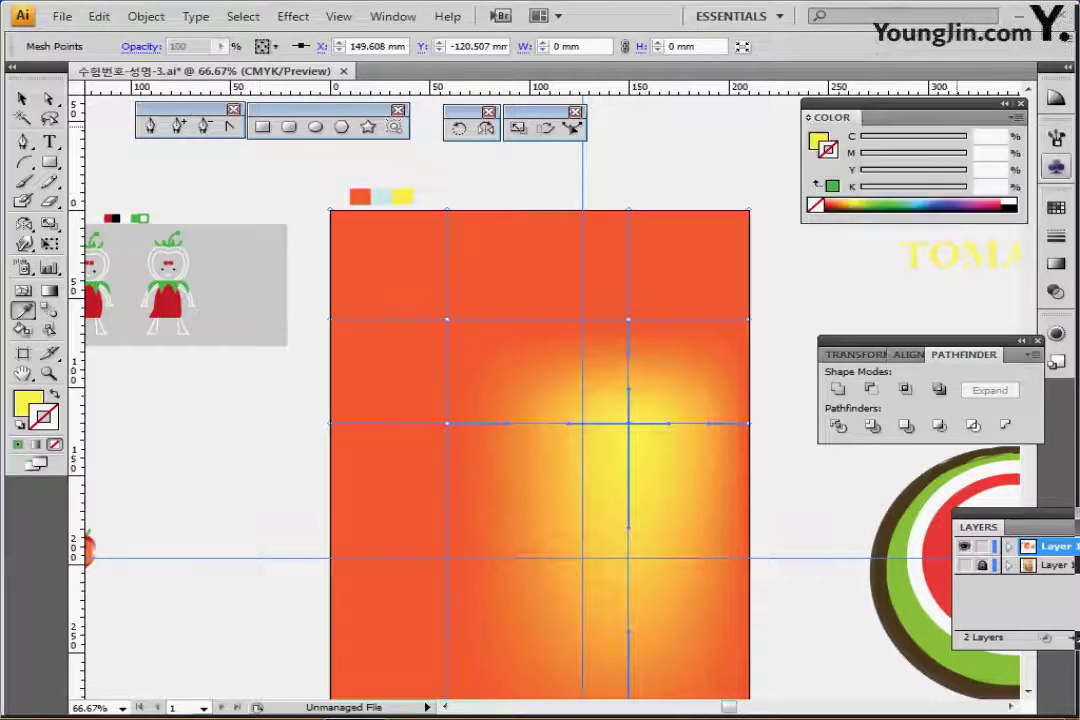
left_click(818, 141)
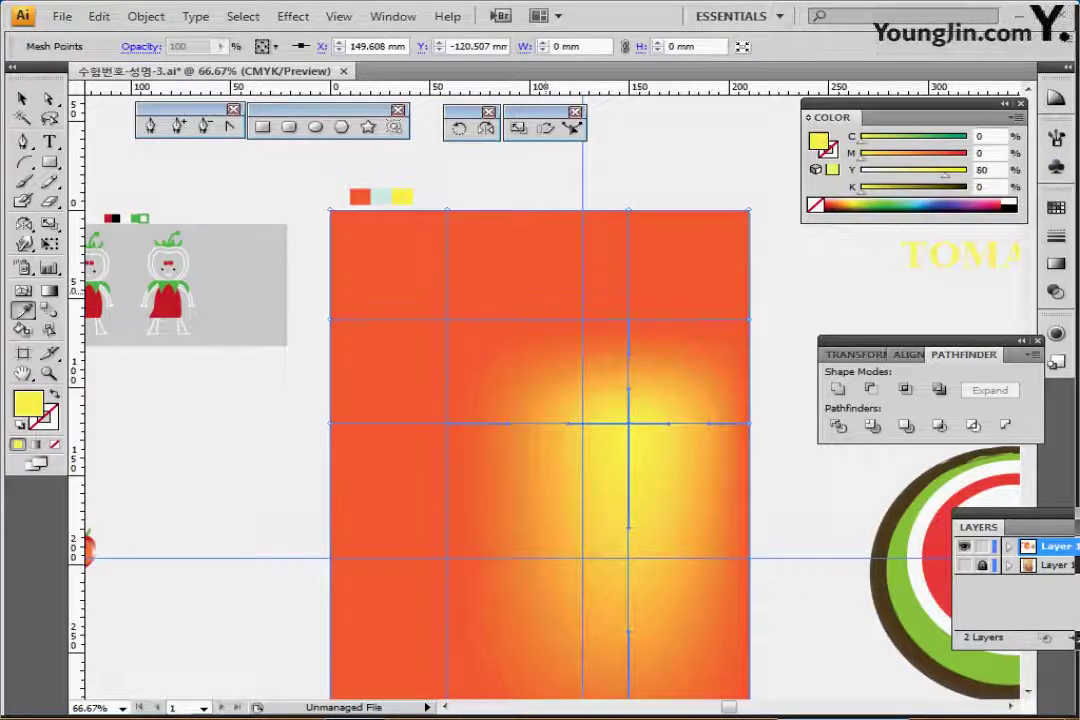
Select the upper-left mesh point of the background and colour it from the pale mint swatch
key("u")
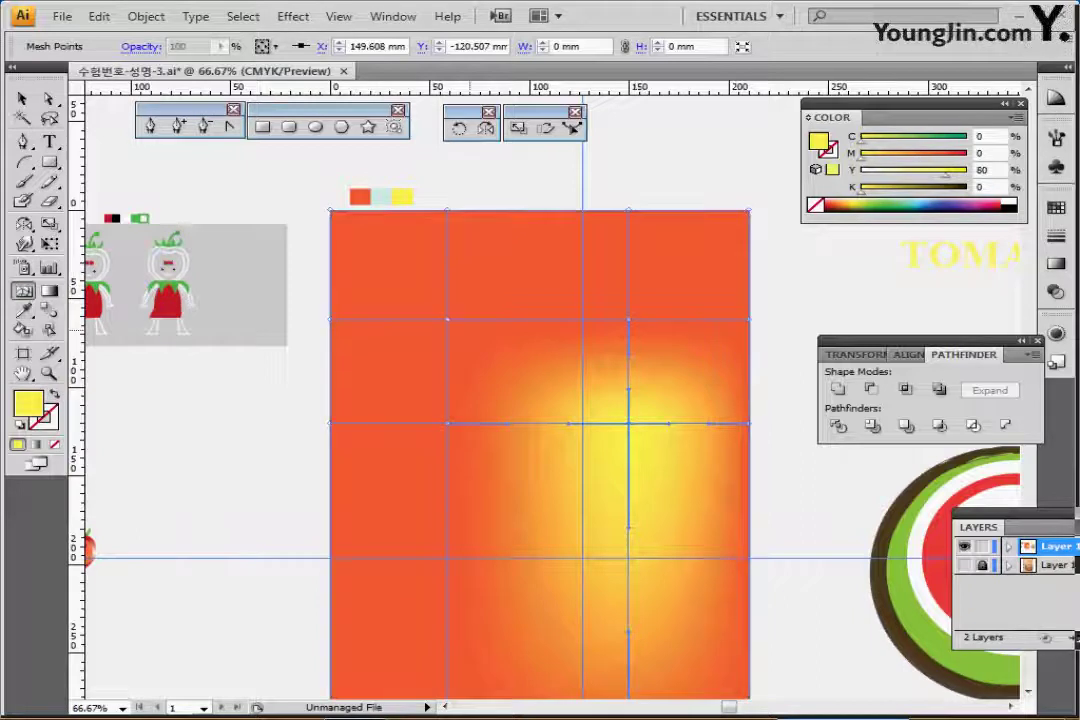
left_click(447, 318)
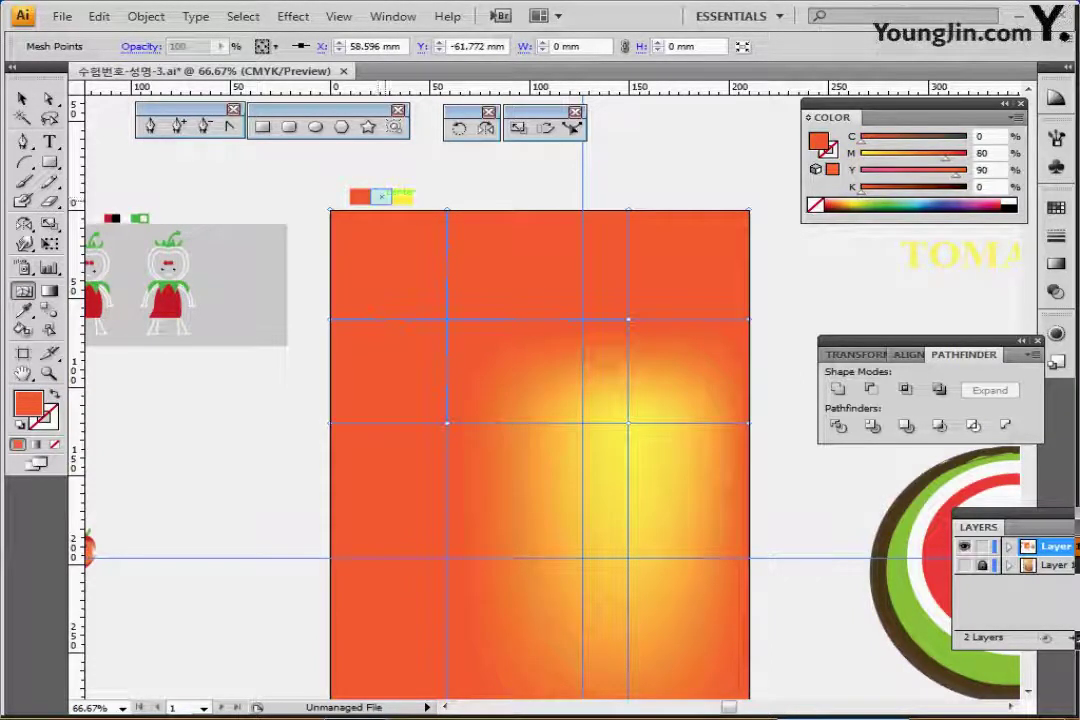
key("i")
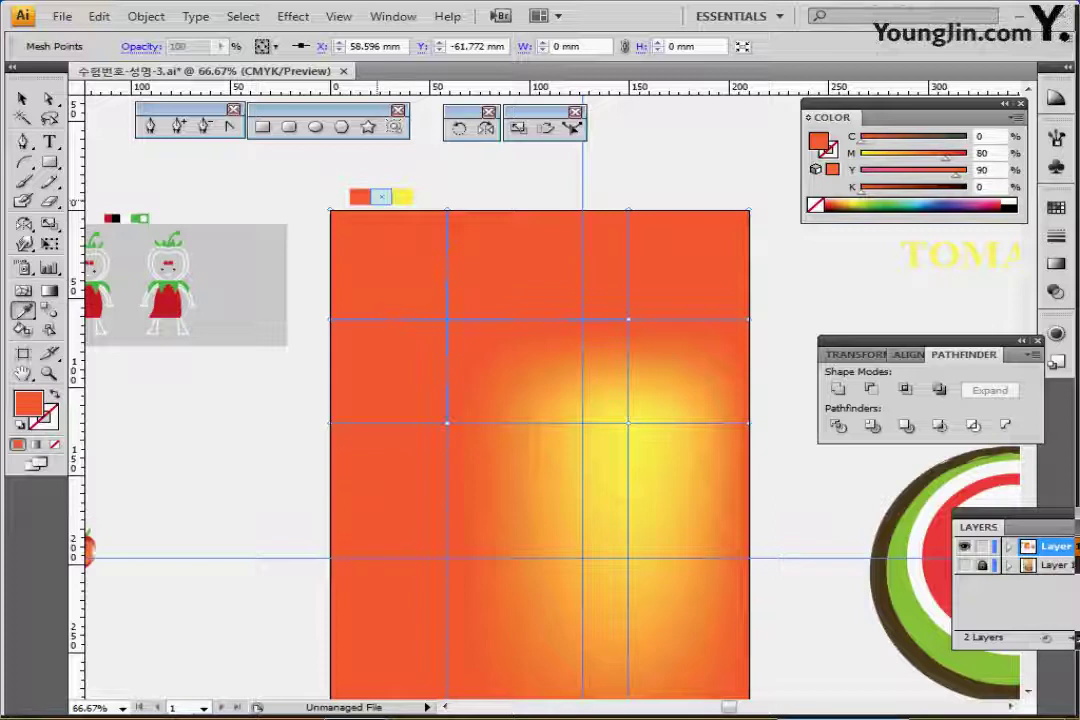
left_click(381, 196)
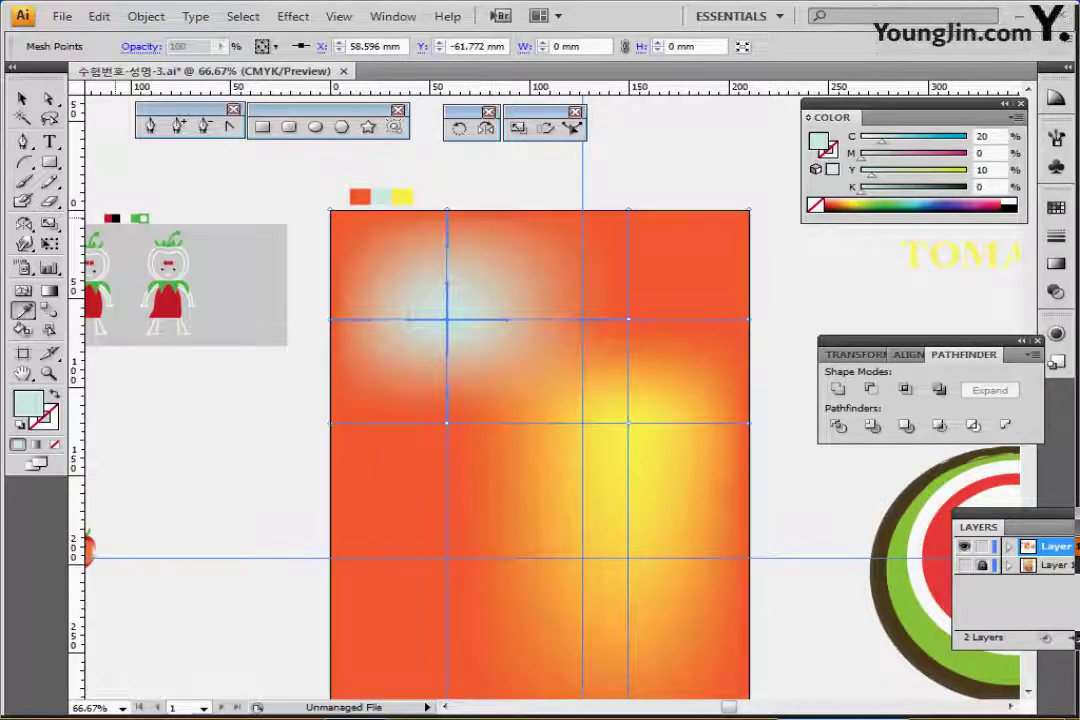
Curve the mesh lines through the mint and yellow points by tilting their direction handles, and save the document
left_click(23, 291)
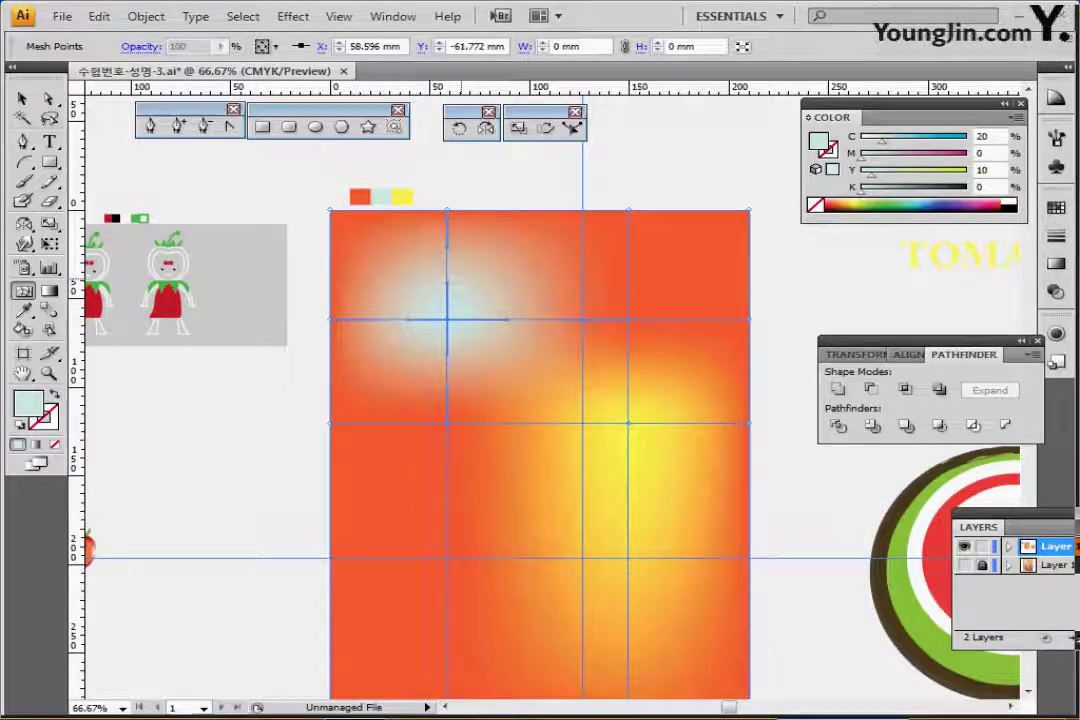
left_click_drag(449, 272, 486, 267)
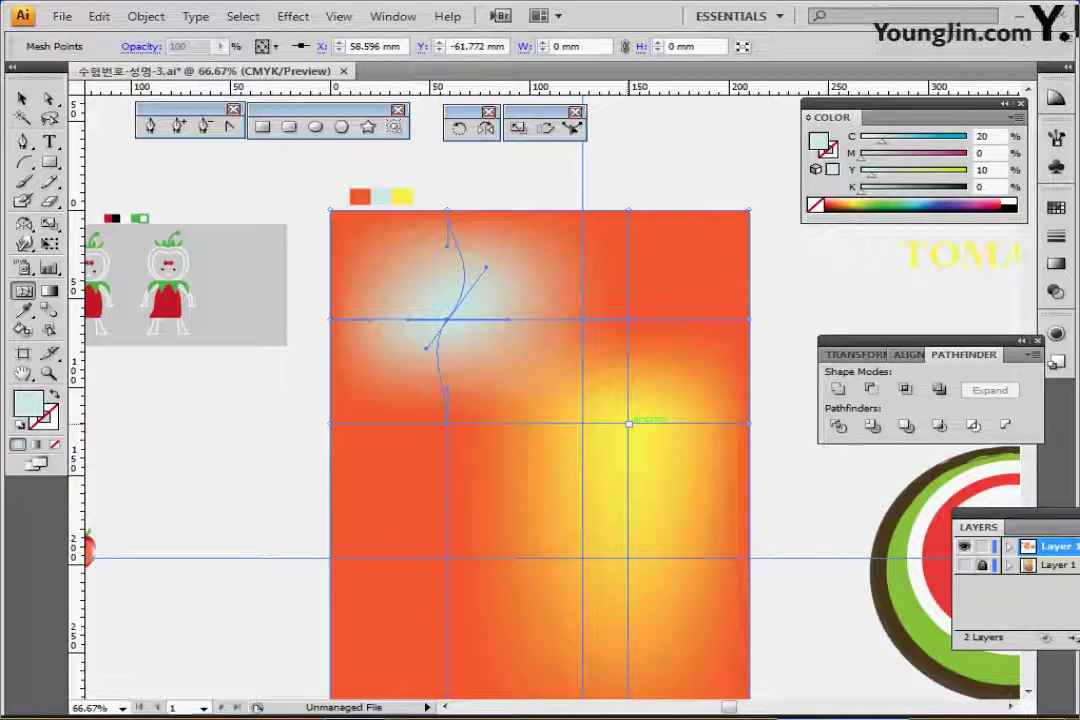
left_click(628, 424)
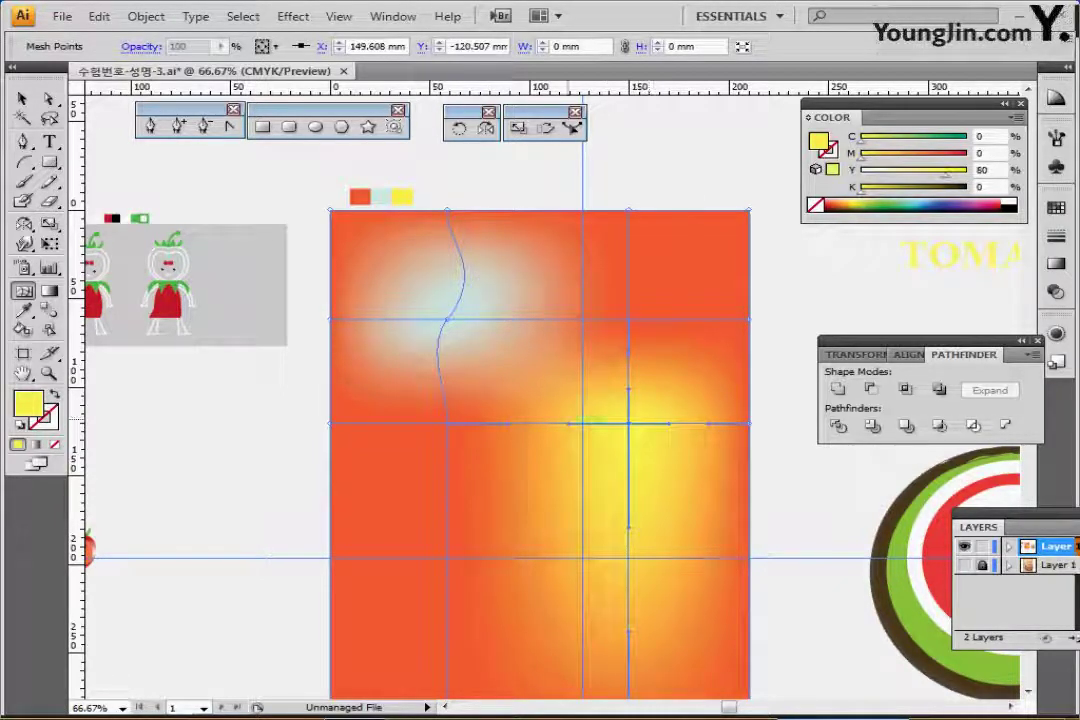
left_click_drag(570, 424, 523, 338)
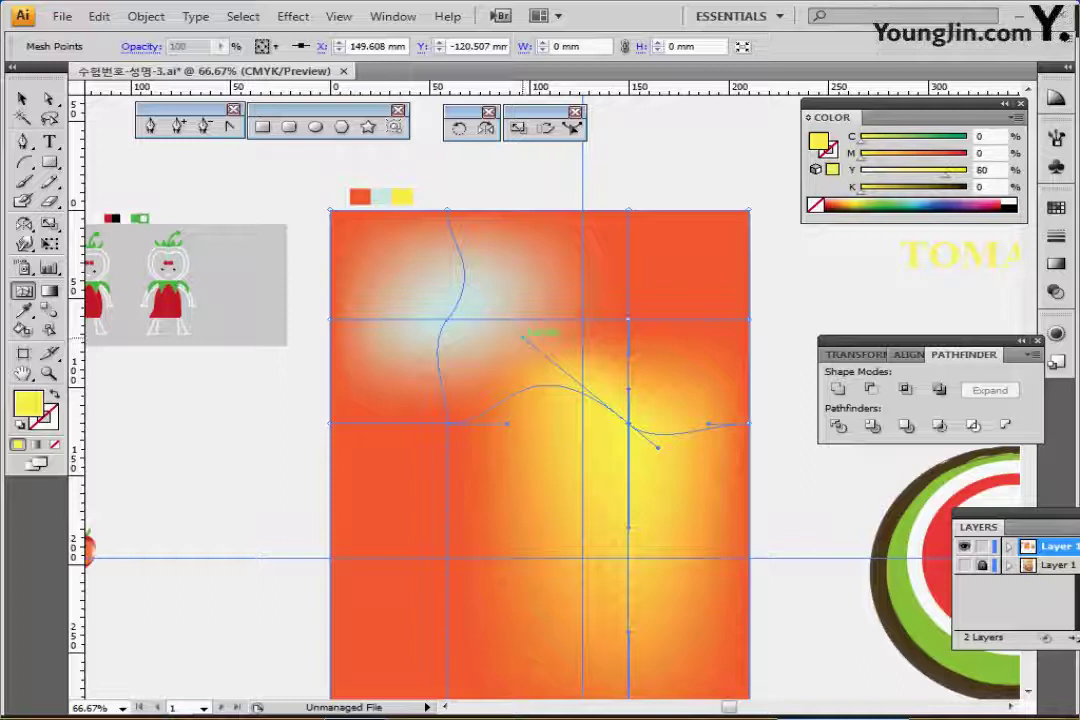
left_click_drag(524, 337, 520, 328)
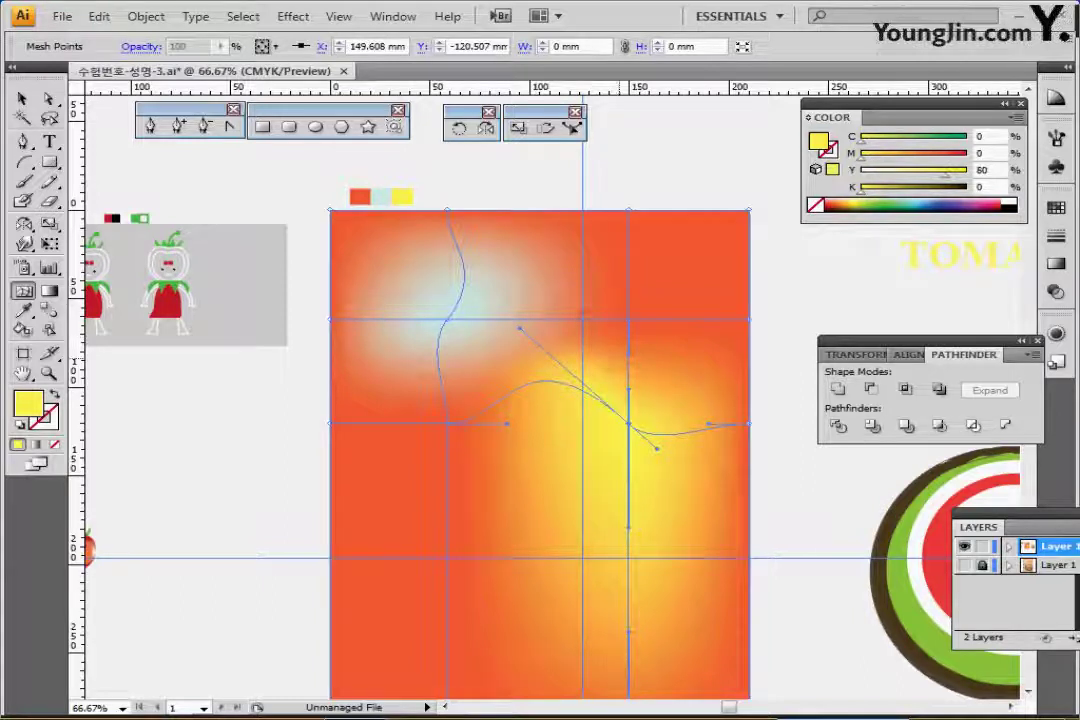
key("ctrl")
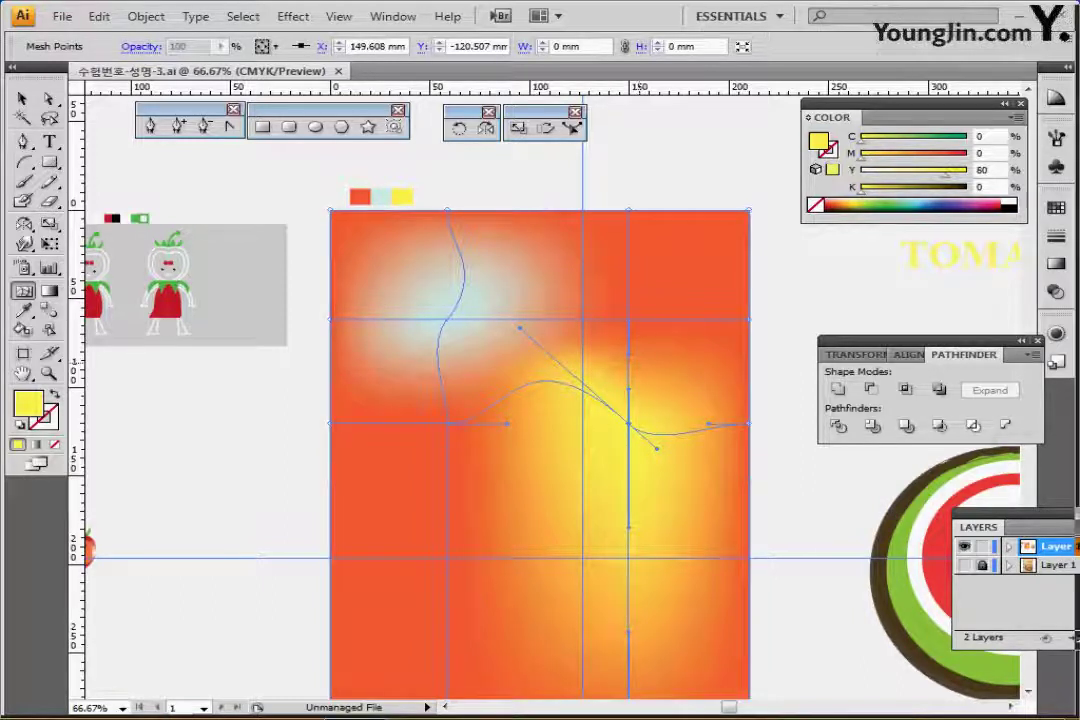
key("ctrl+shift+a")
key("ctrl+s")
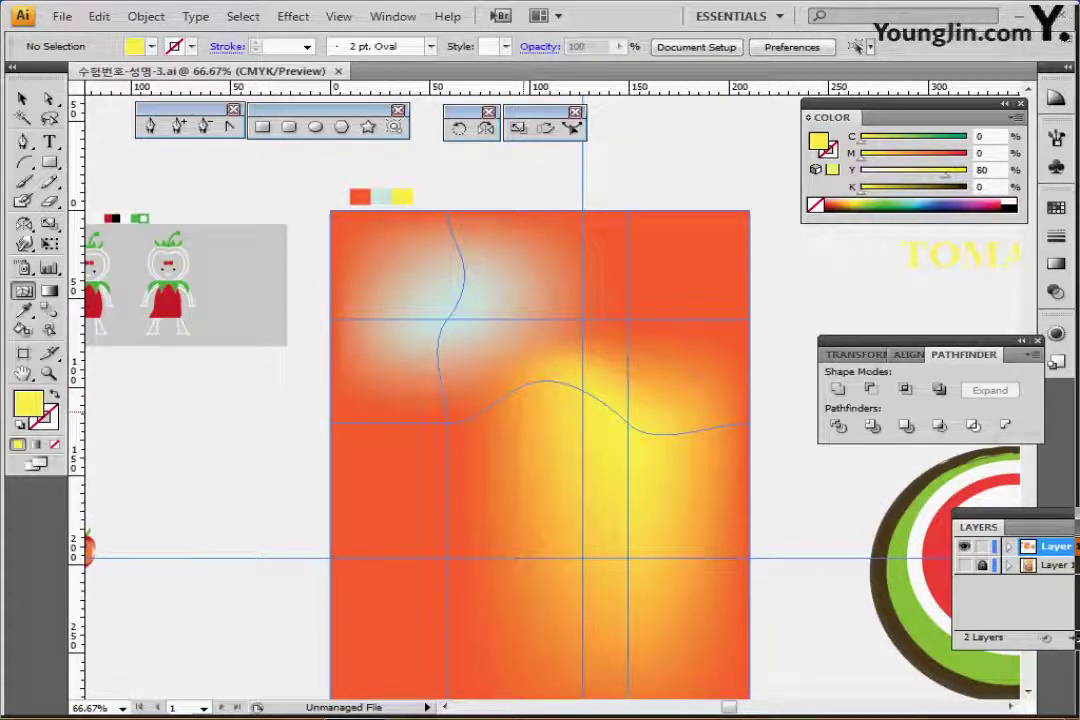
Show all hidden objects, and check the stroke settings of the revealed orange curve
key("ctrl+alt+3")
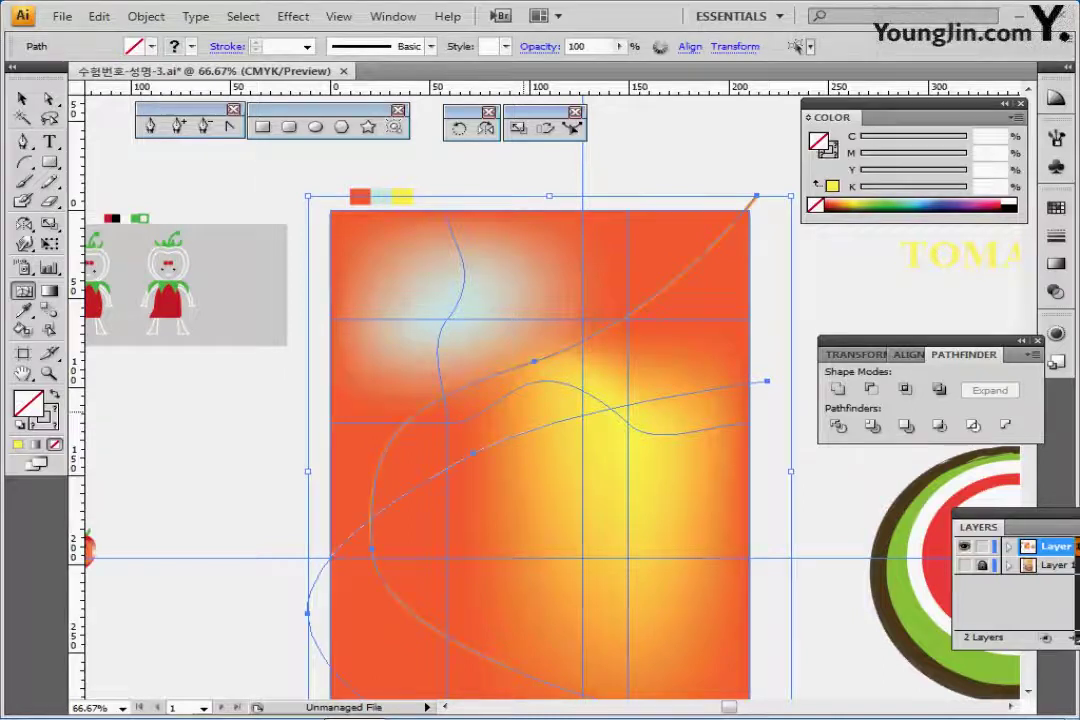
key("ctrl+shift+a")
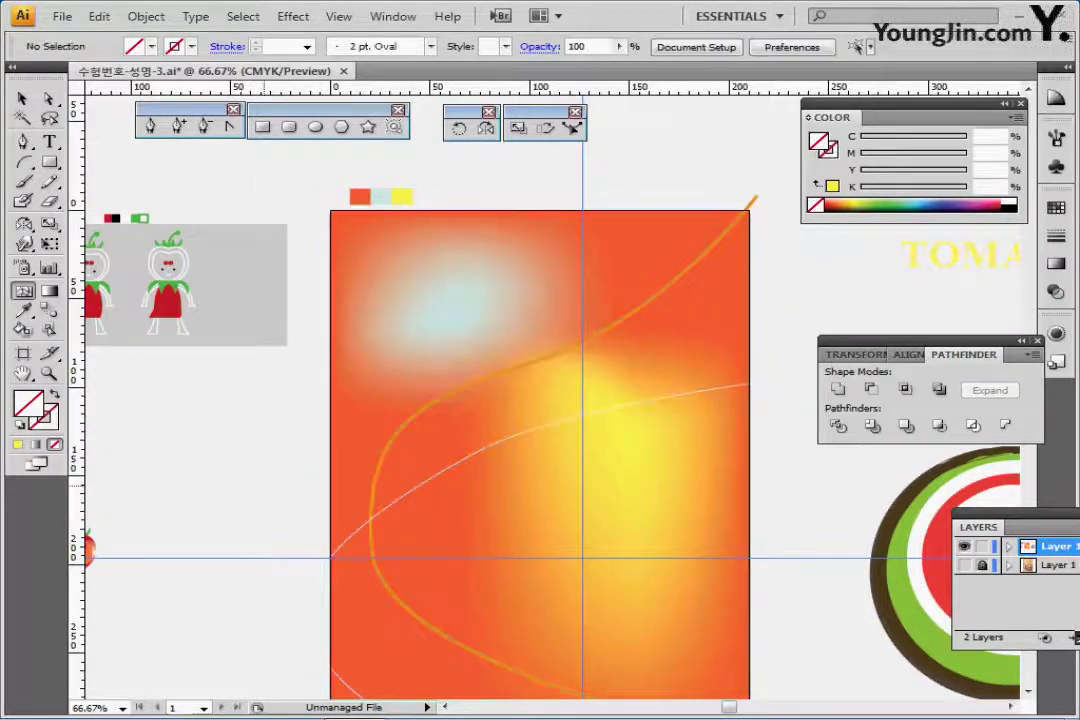
key("ctrl+plus")
left_click_drag(510, 408, 464, 432)
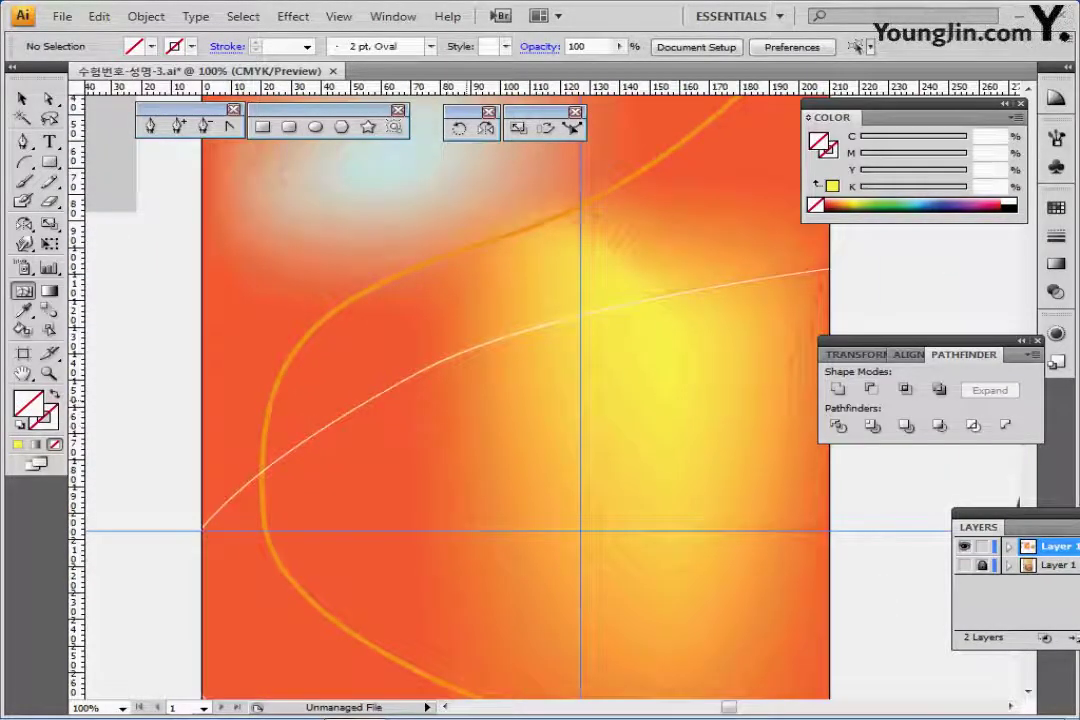
key("ctrl+minus")
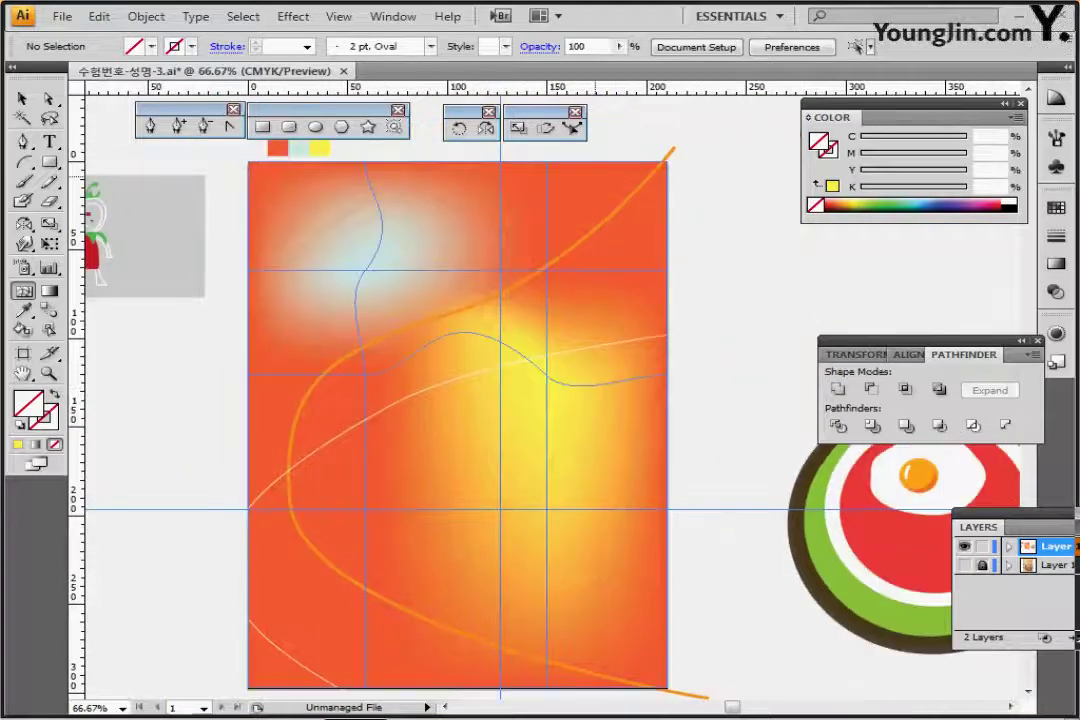
left_click(670, 150)
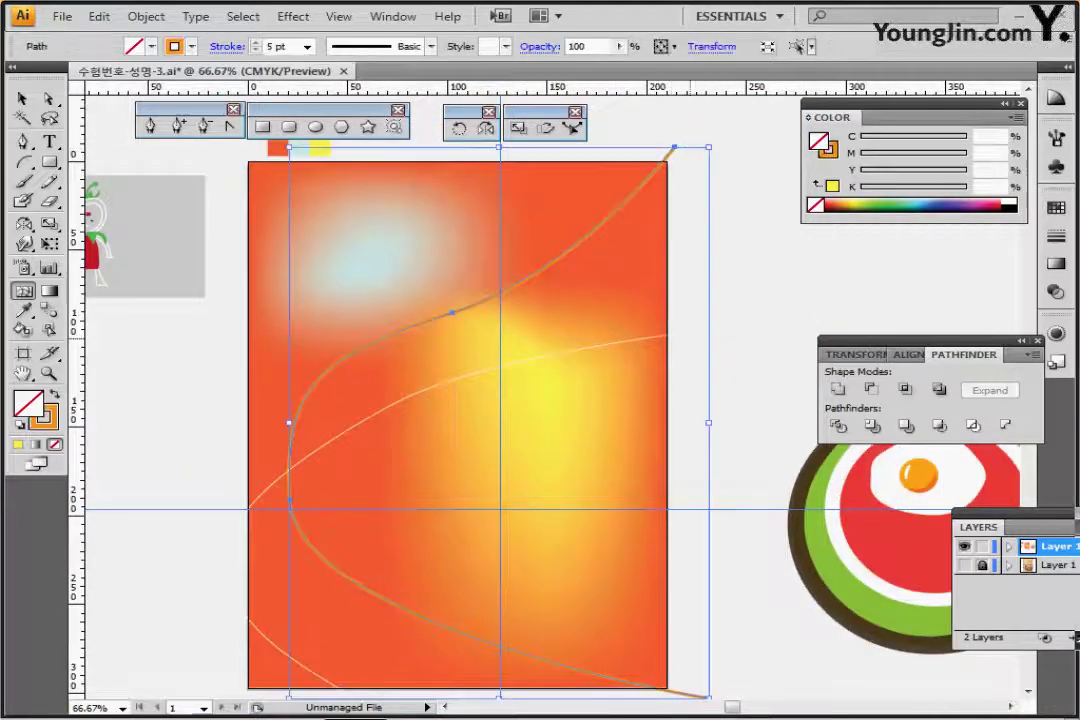
key("x")
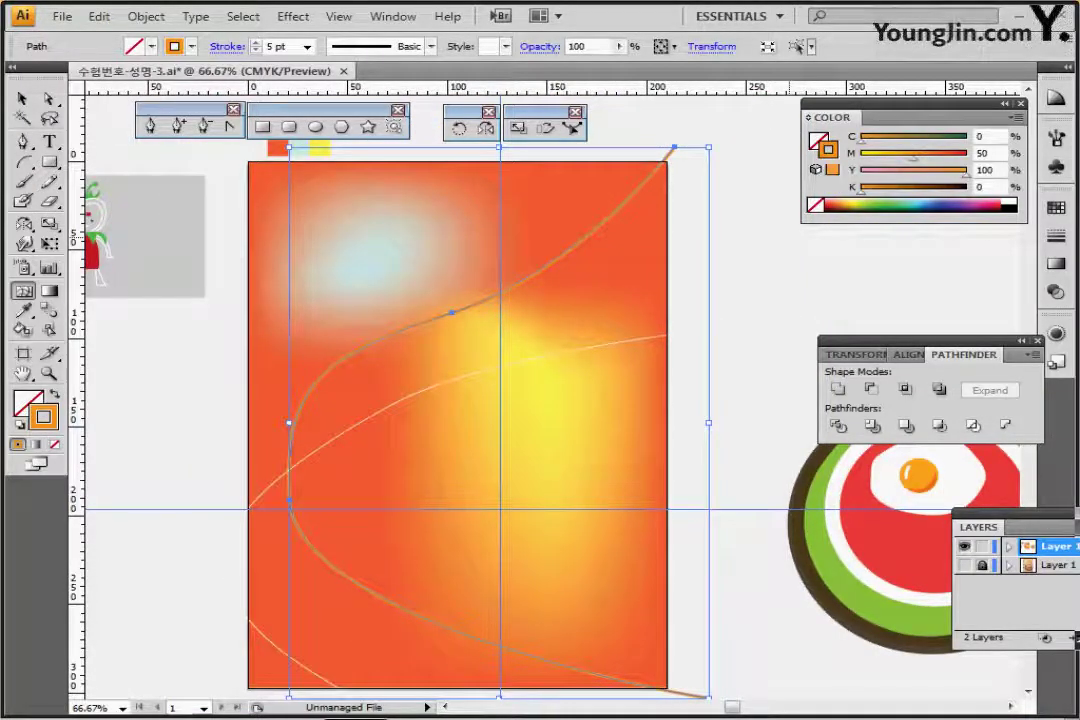
Select the thin white curve together with the orange curve and make a blend between them
left_click(686, 332)
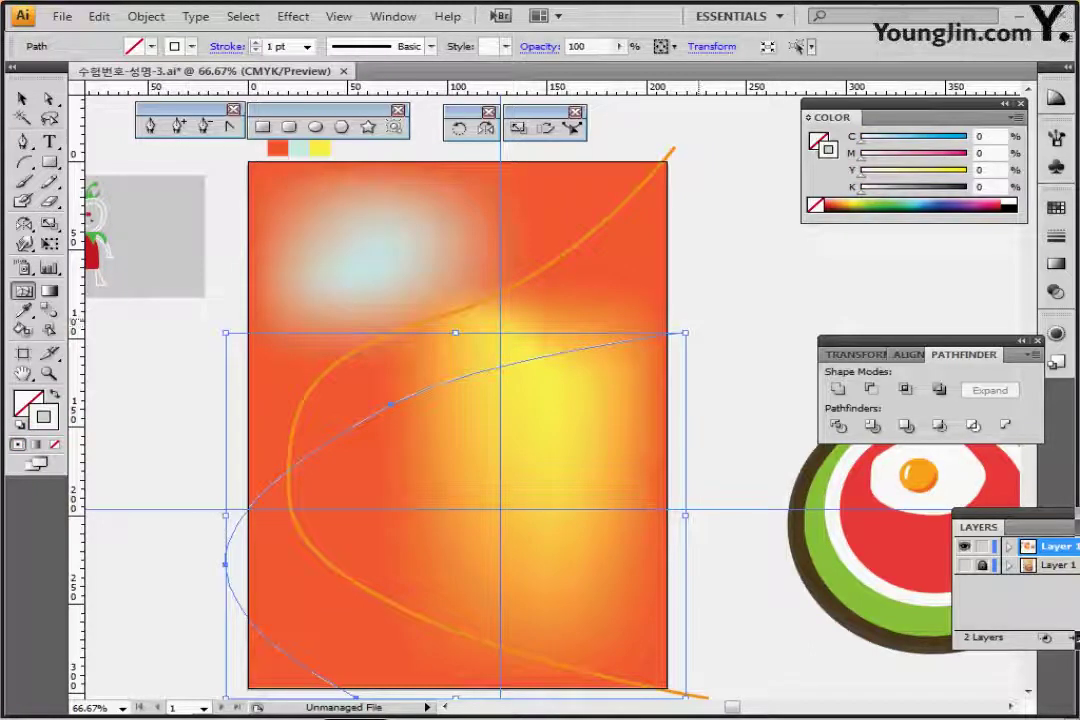
left_click(674, 149, "ctrl+shift")
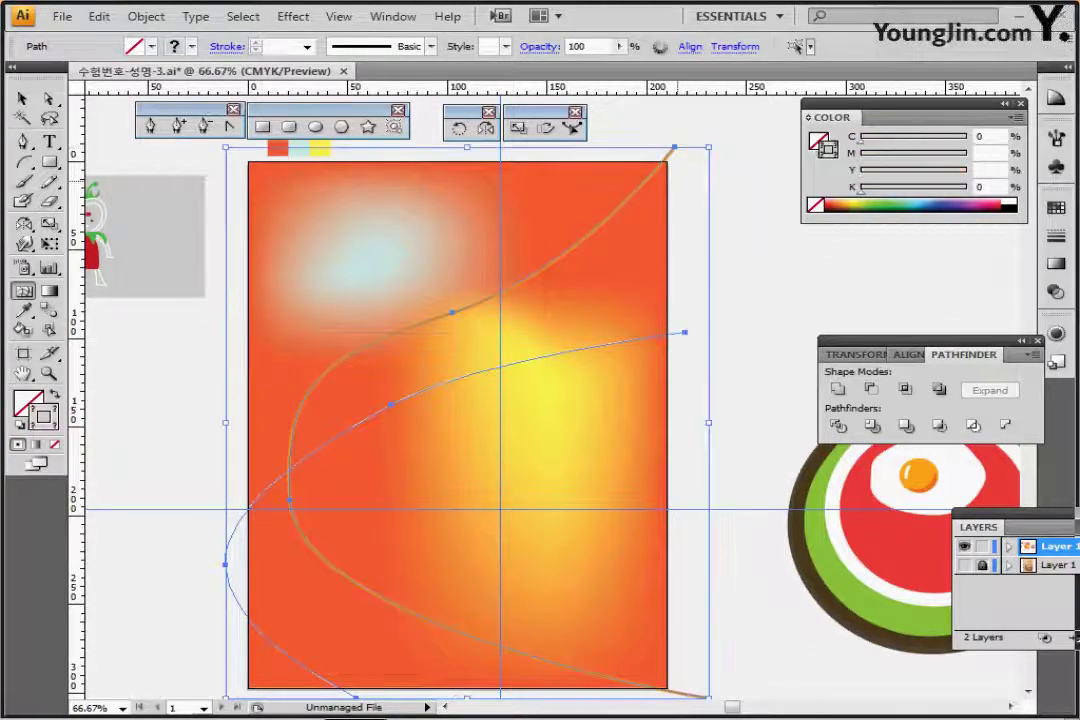
left_click(146, 16)
mouse_move(172, 398)
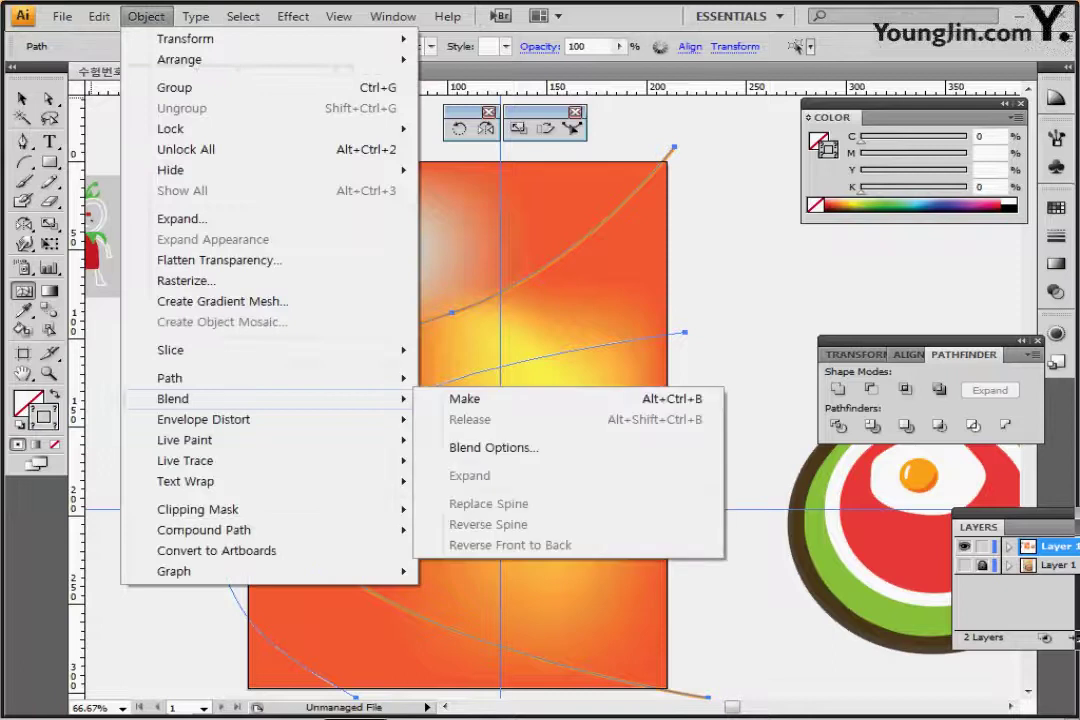
left_click(464, 398)
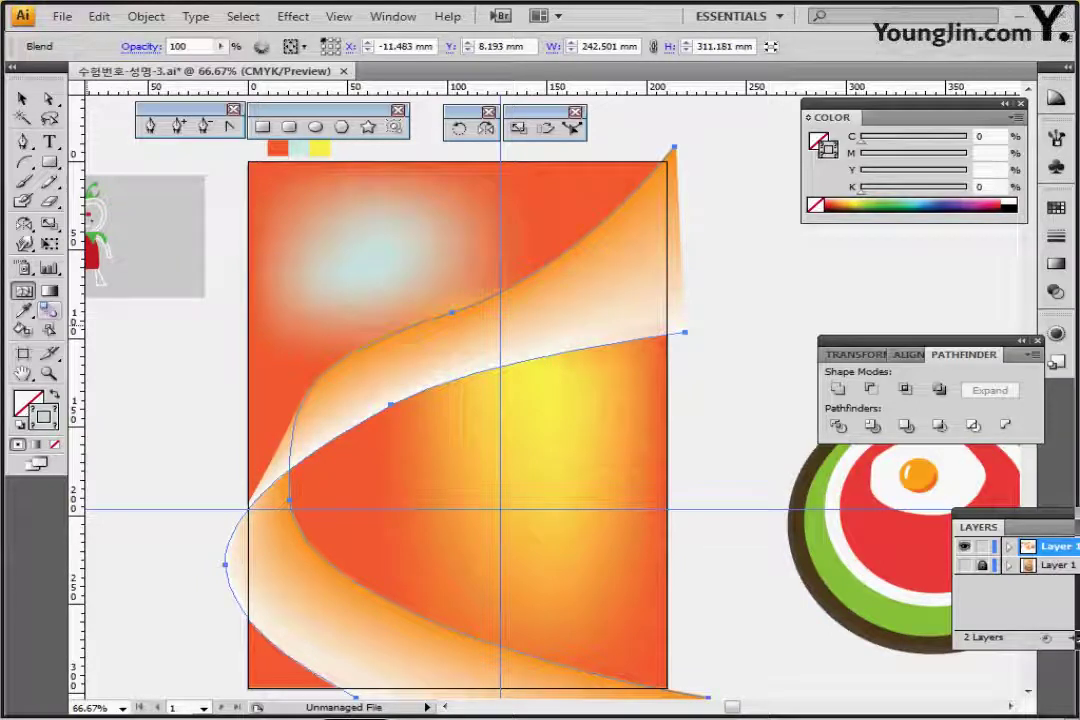
Set the blend's spacing to Specified Steps with 17 steps
double_click(49, 310)
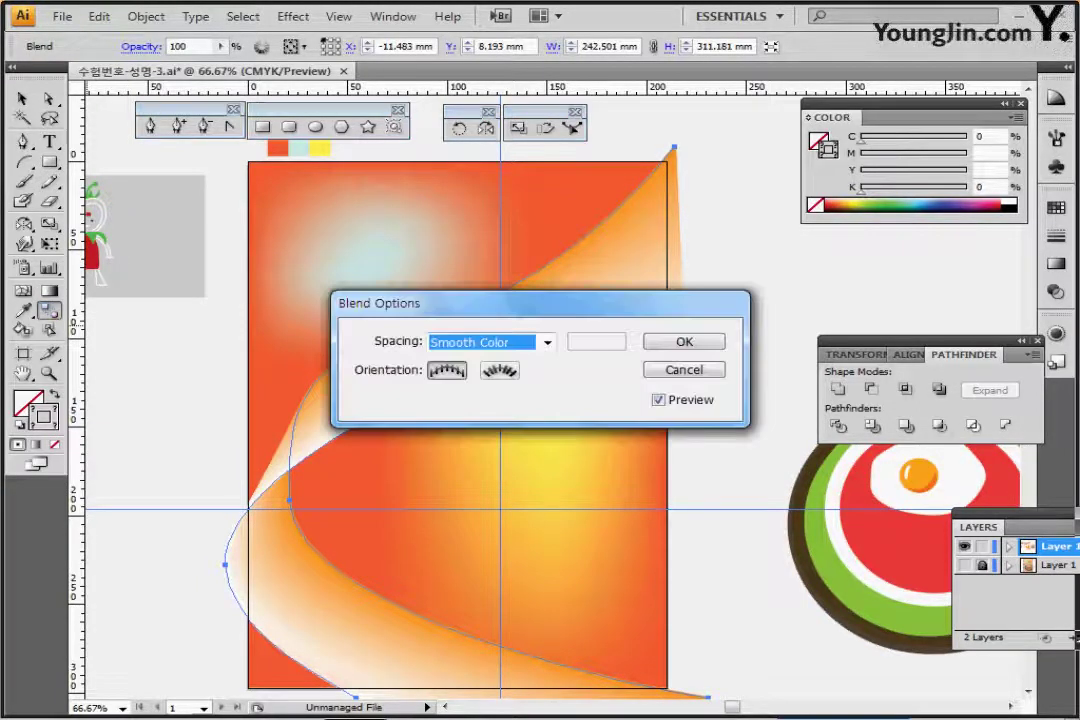
left_click(547, 342)
left_click(475, 377)
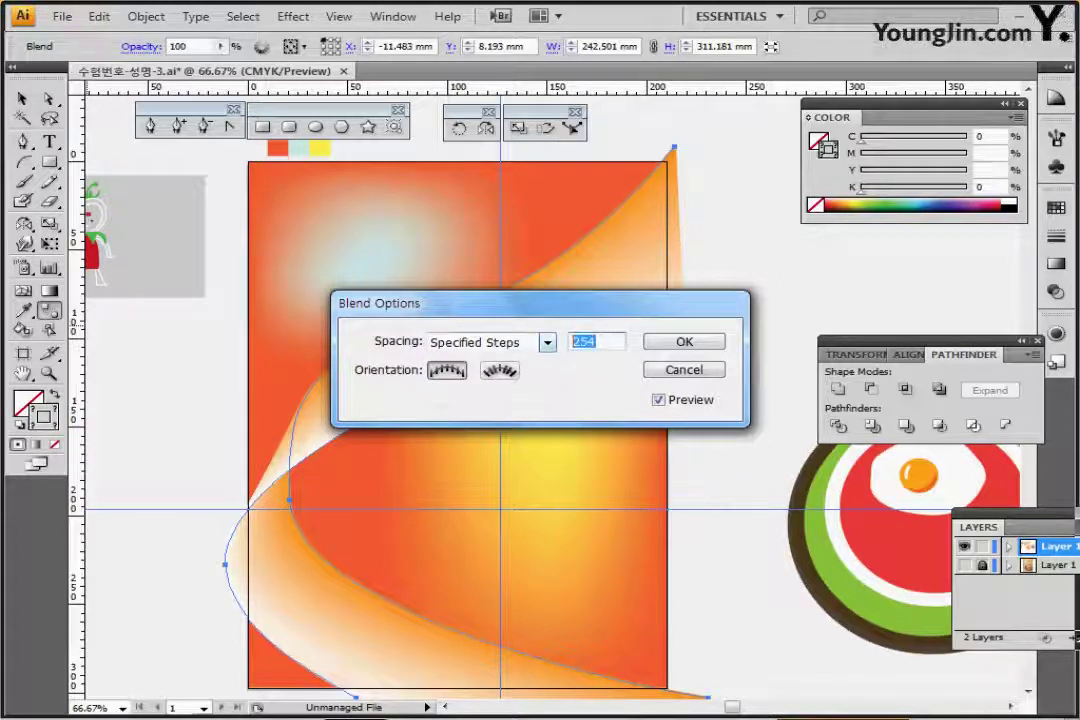
type("17")
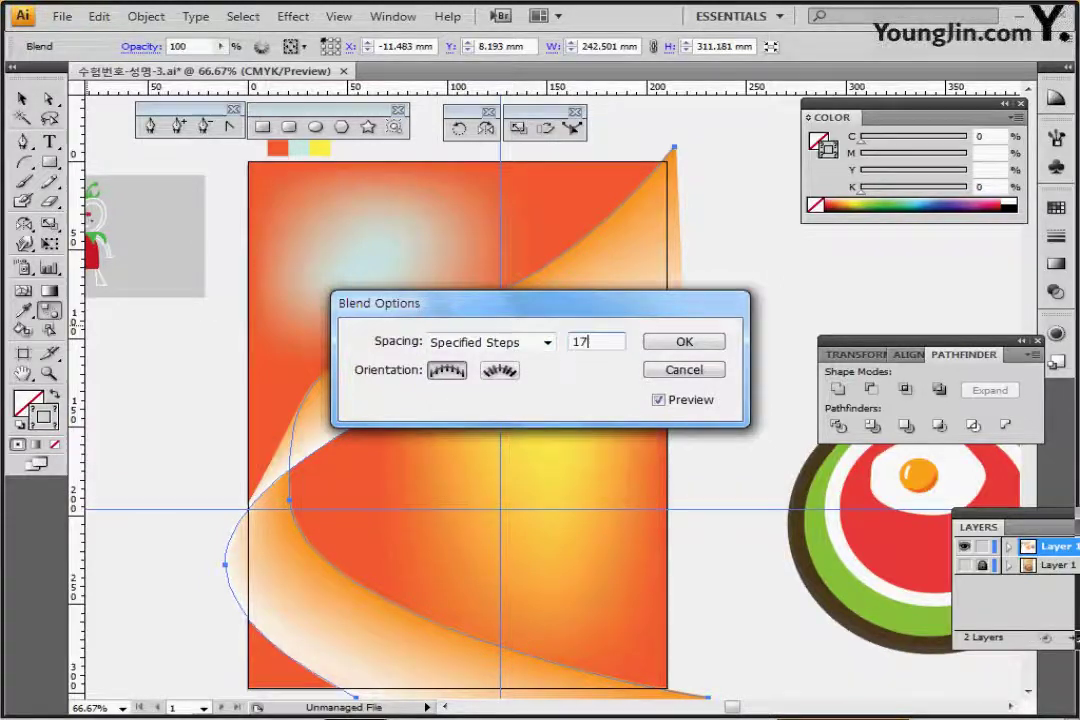
key("Return")
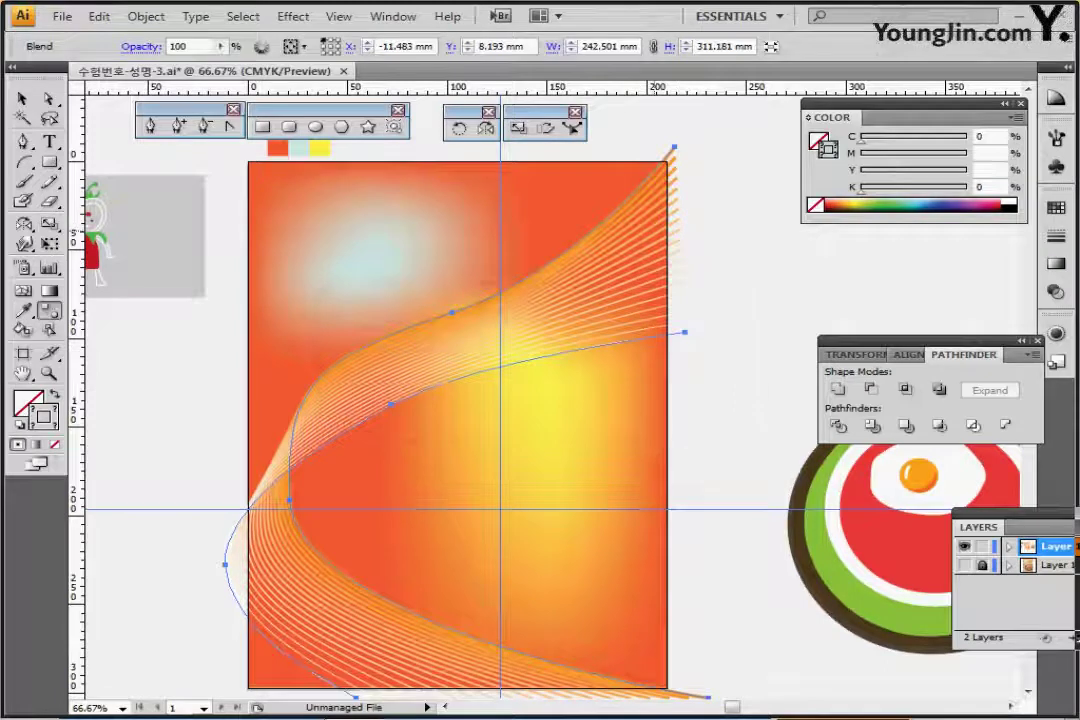
Set the blended curves' opacity to 80% and save the document with nothing selected
left_click(1055, 291)
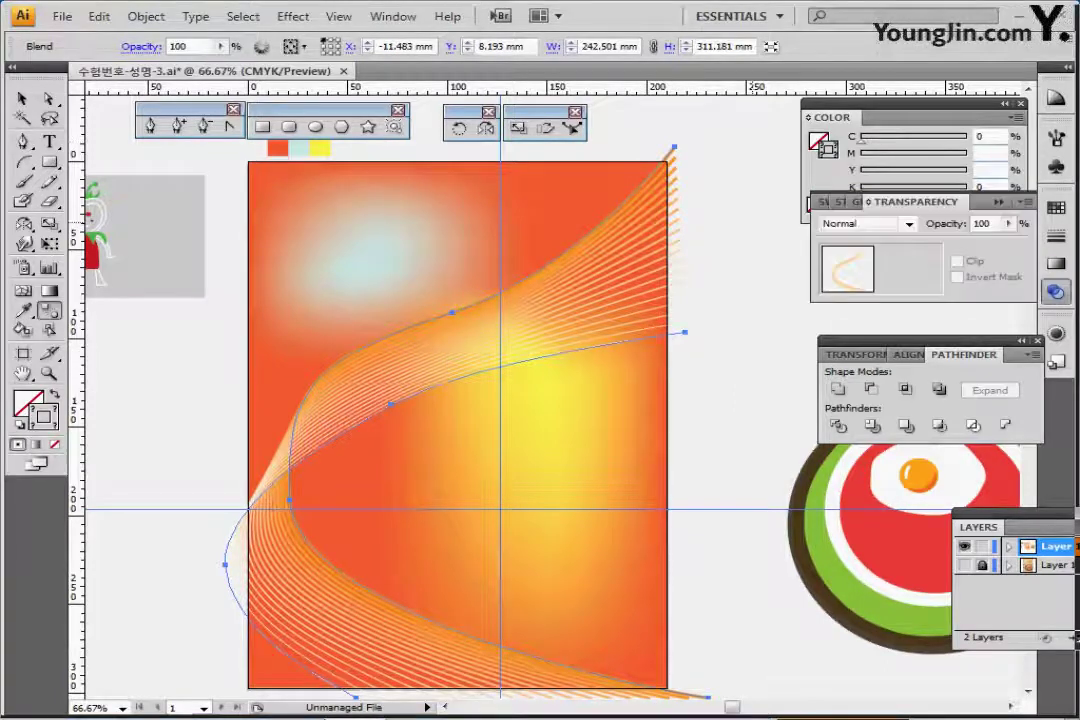
left_click_drag(997, 224, 969, 224)
type("80")
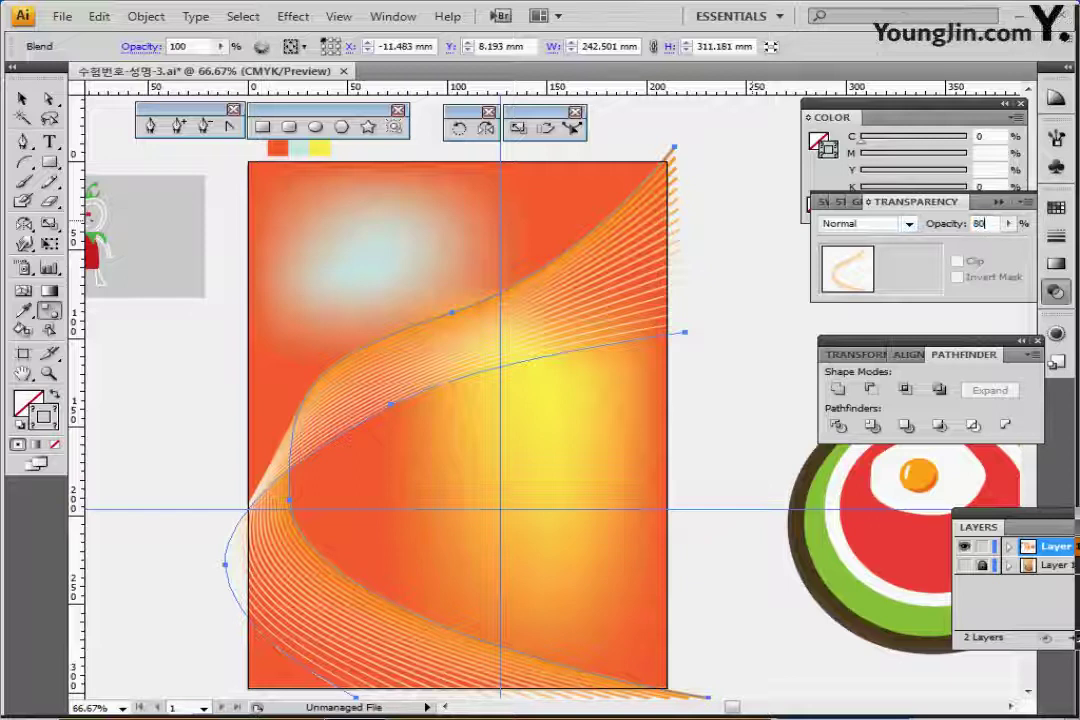
key("Return")
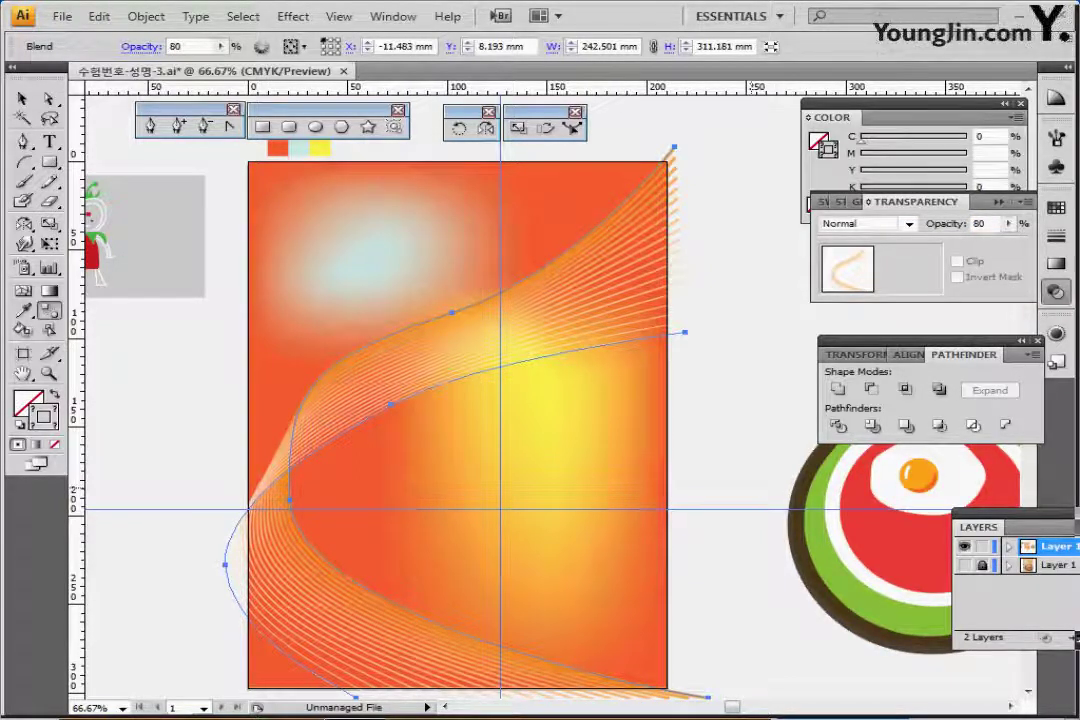
key("ctrl+s")
key("ctrl+shift+a")
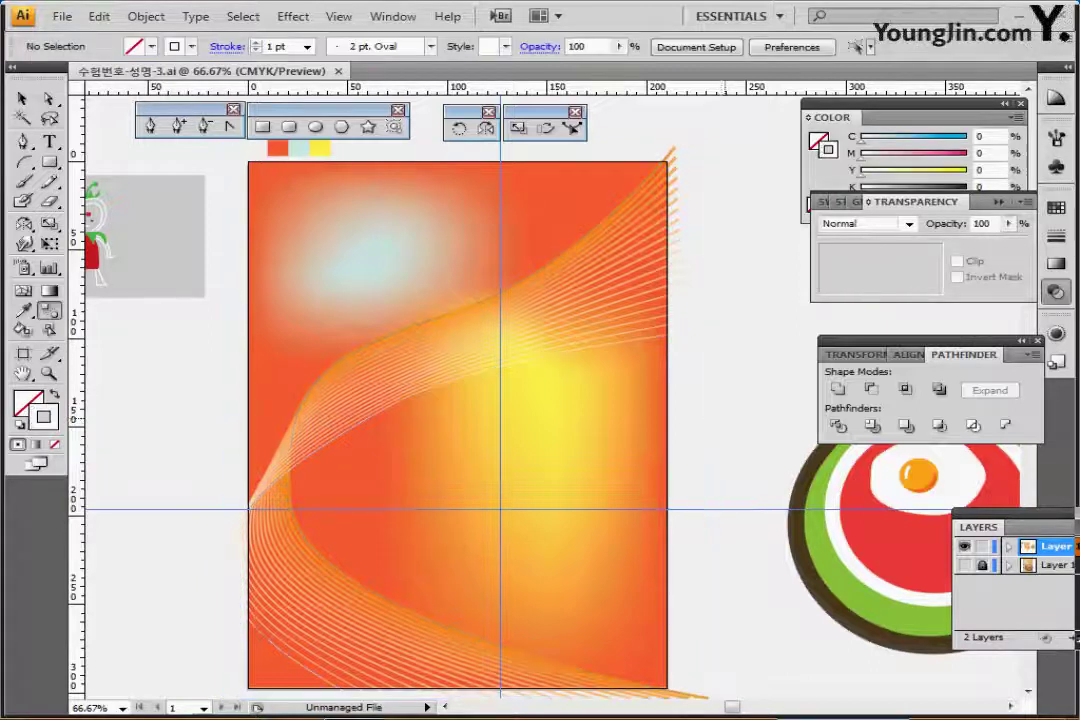
scroll(552, 400, "left", 1)
left_click_drag(552, 420, 571, 400)
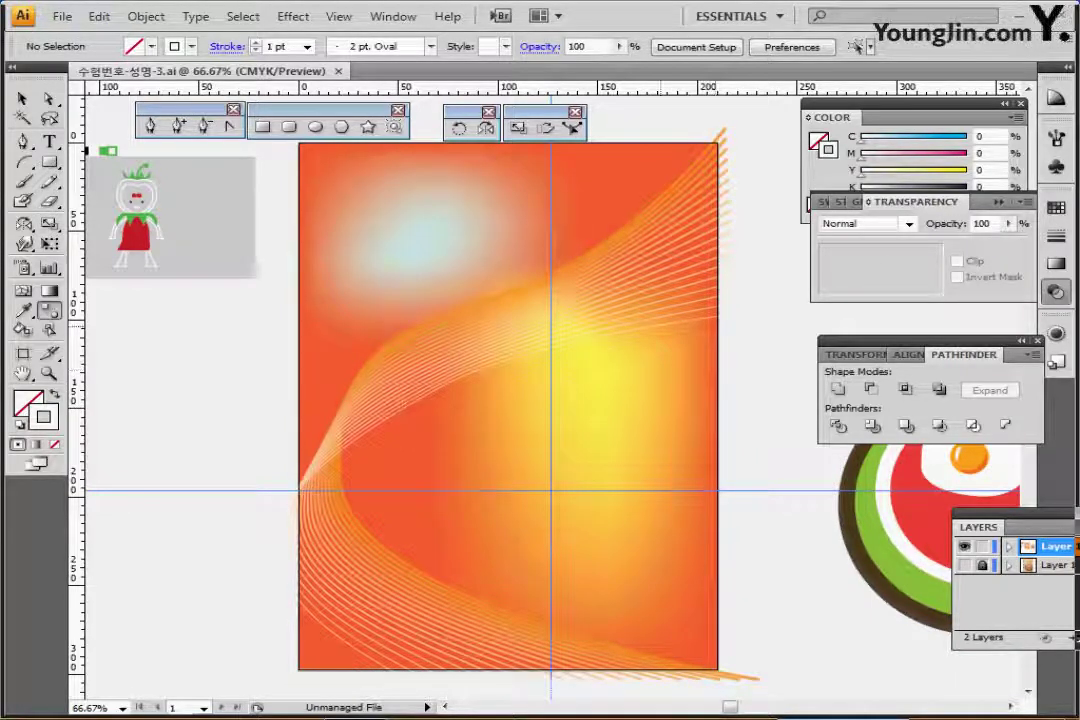
Open the Artistic_Ink brush library
left_click(431, 46)
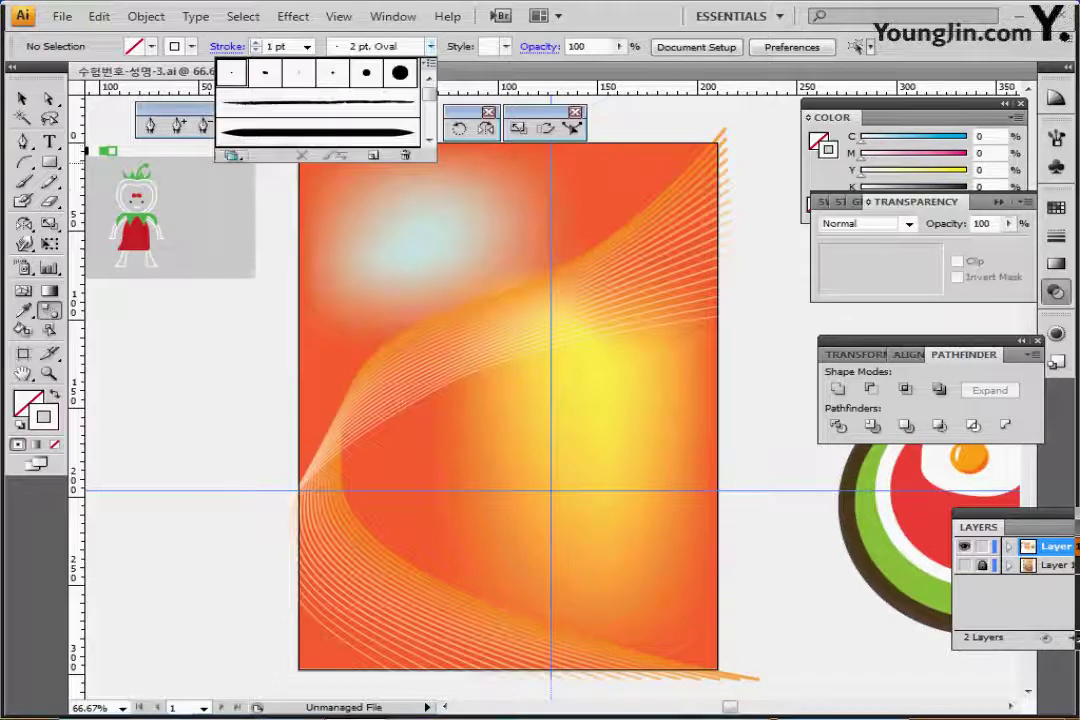
left_click(232, 156)
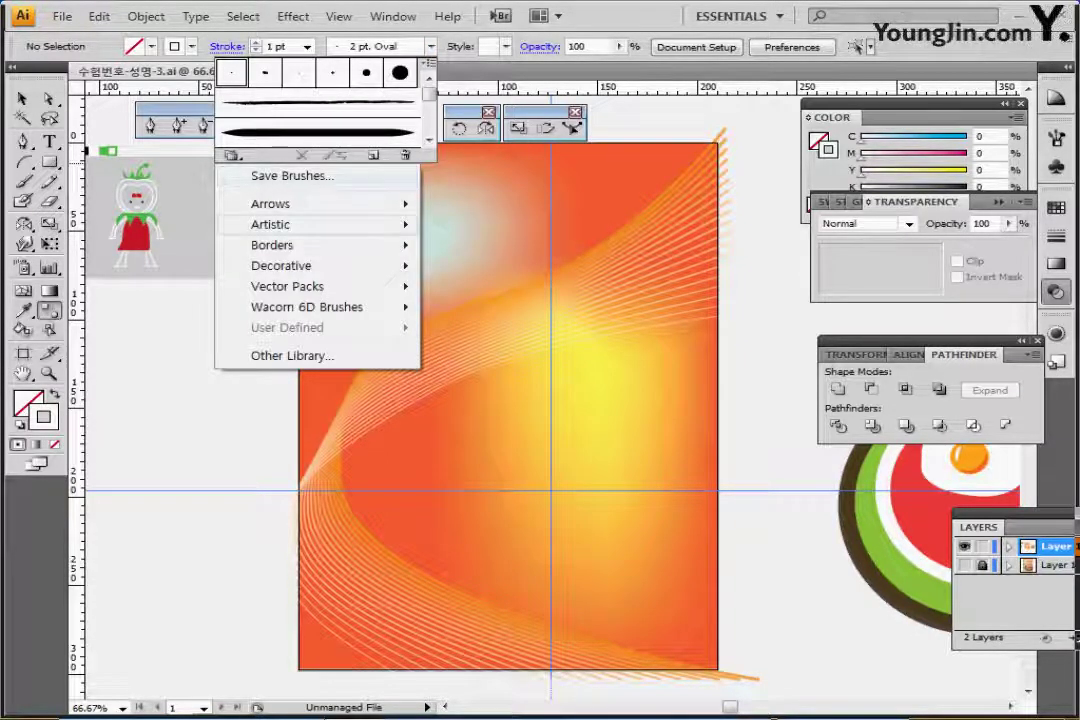
mouse_move(270, 224)
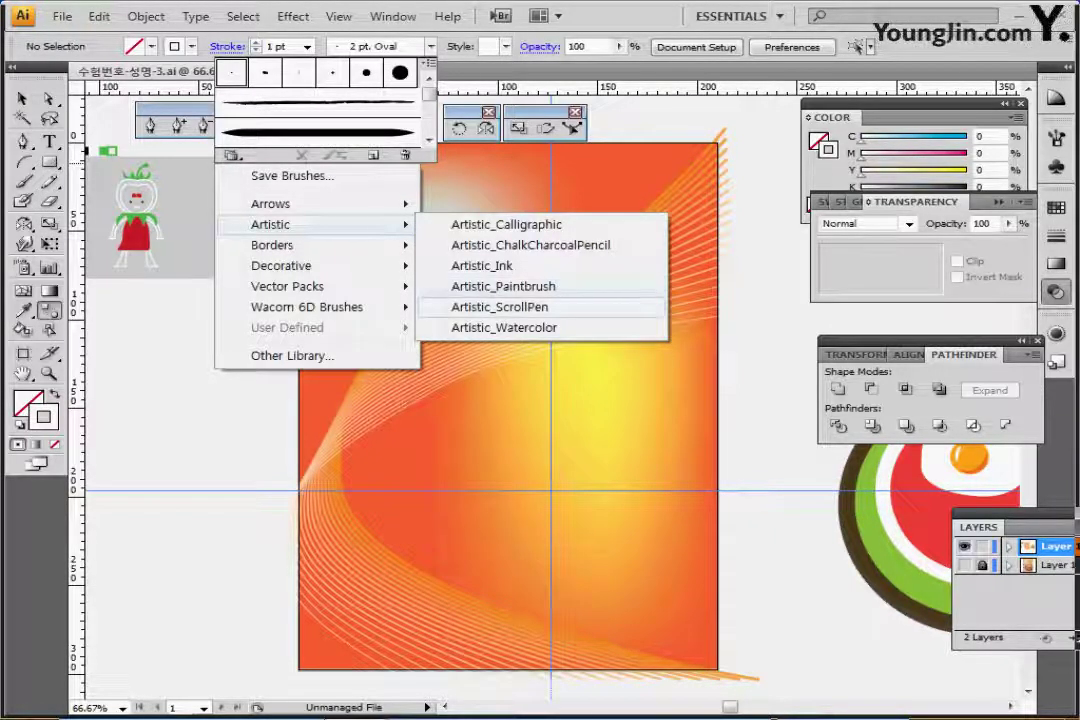
left_click(482, 265)
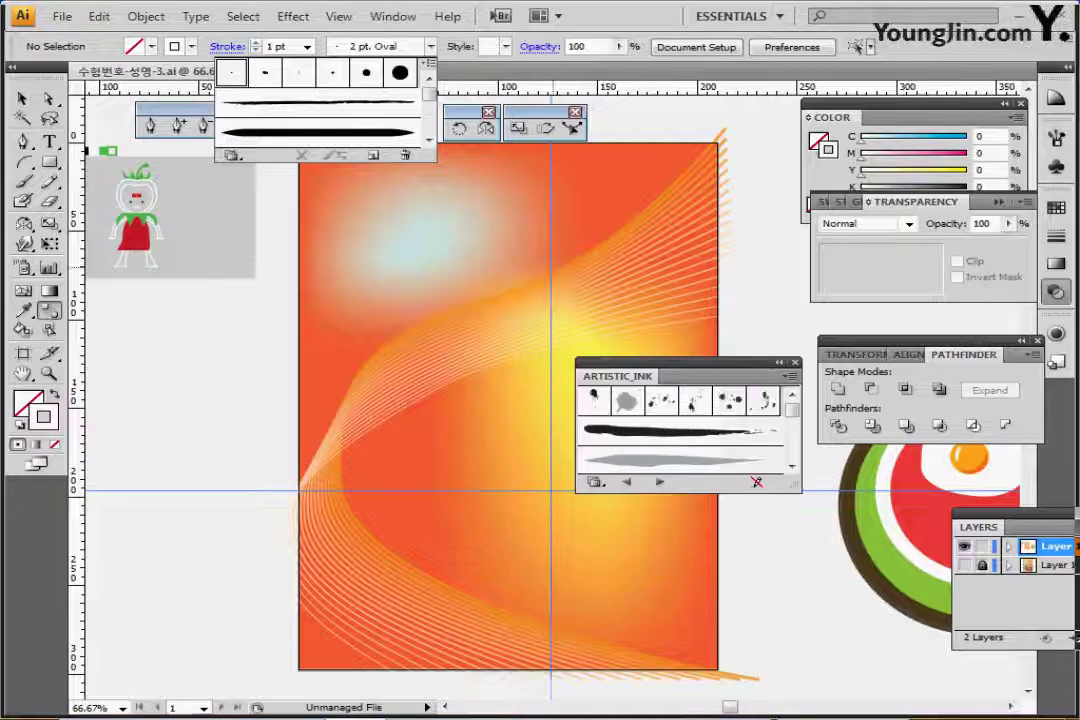
Show the ink brushes as an enlarged list, choose the Dry Ink 2 brush, and close the library
left_click(790, 376)
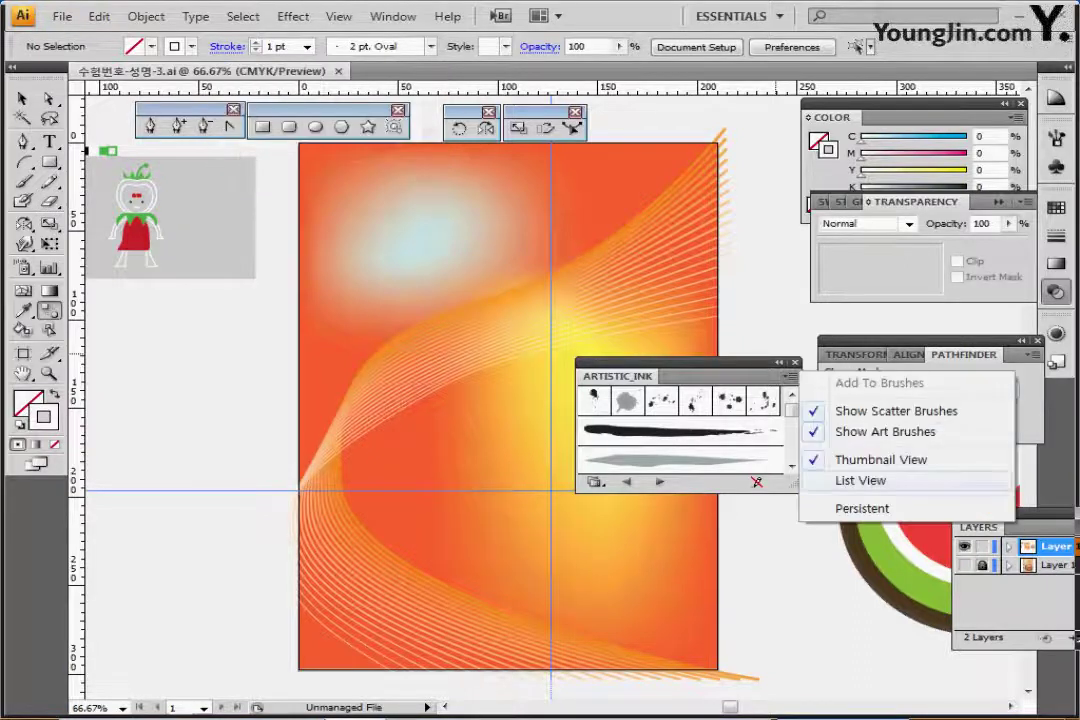
left_click(840, 480)
left_click_drag(796, 486, 796, 605)
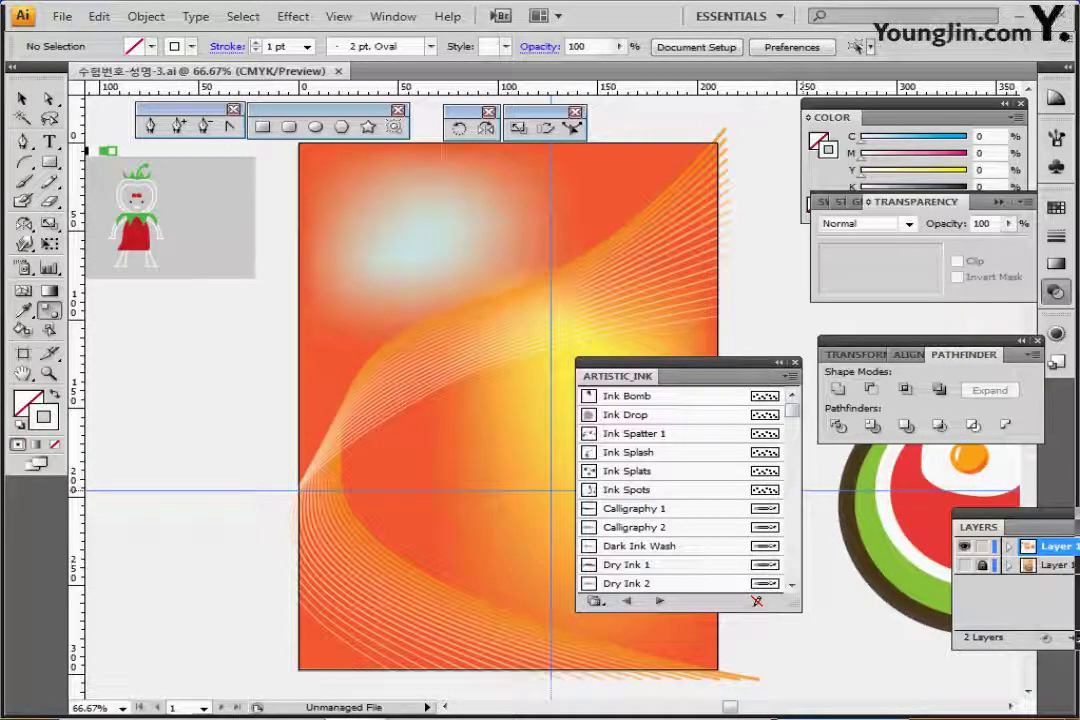
left_click(627, 583)
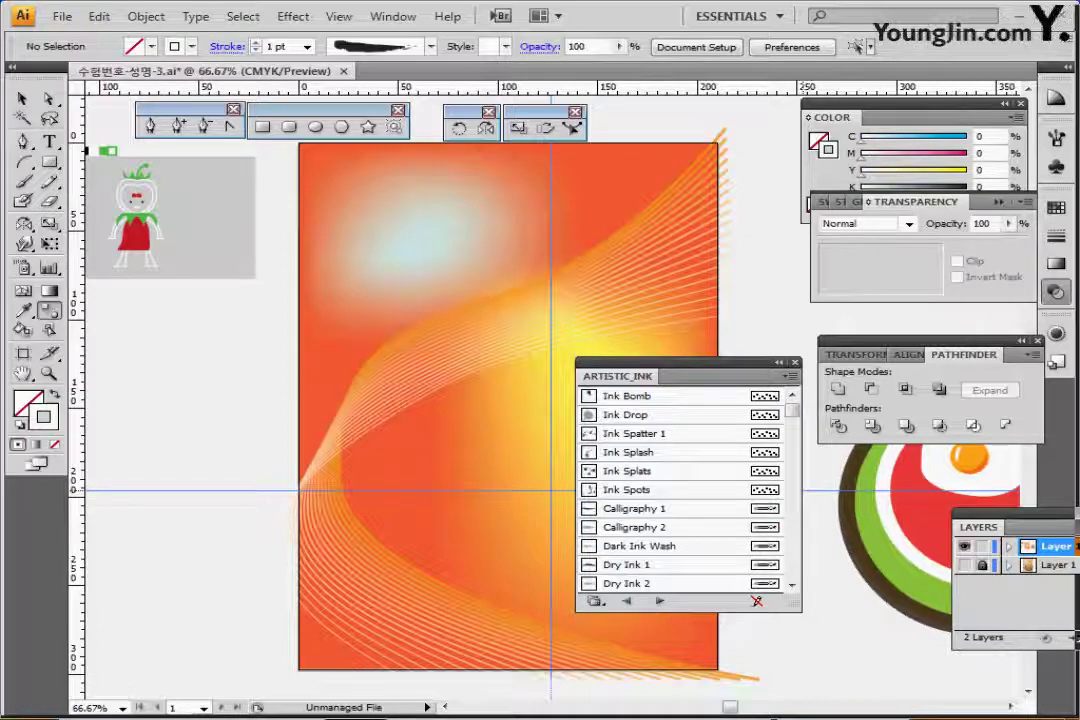
left_click(795, 362)
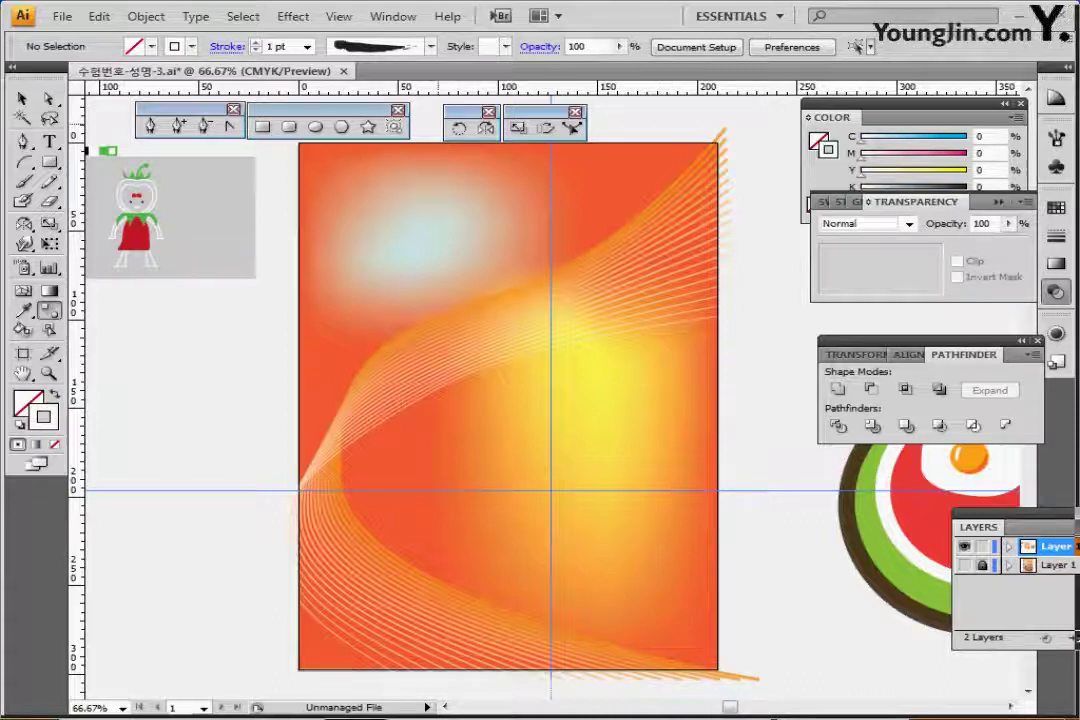
Create a 140 x 140 mm circle placed on the intersection of the two guides
key("l")
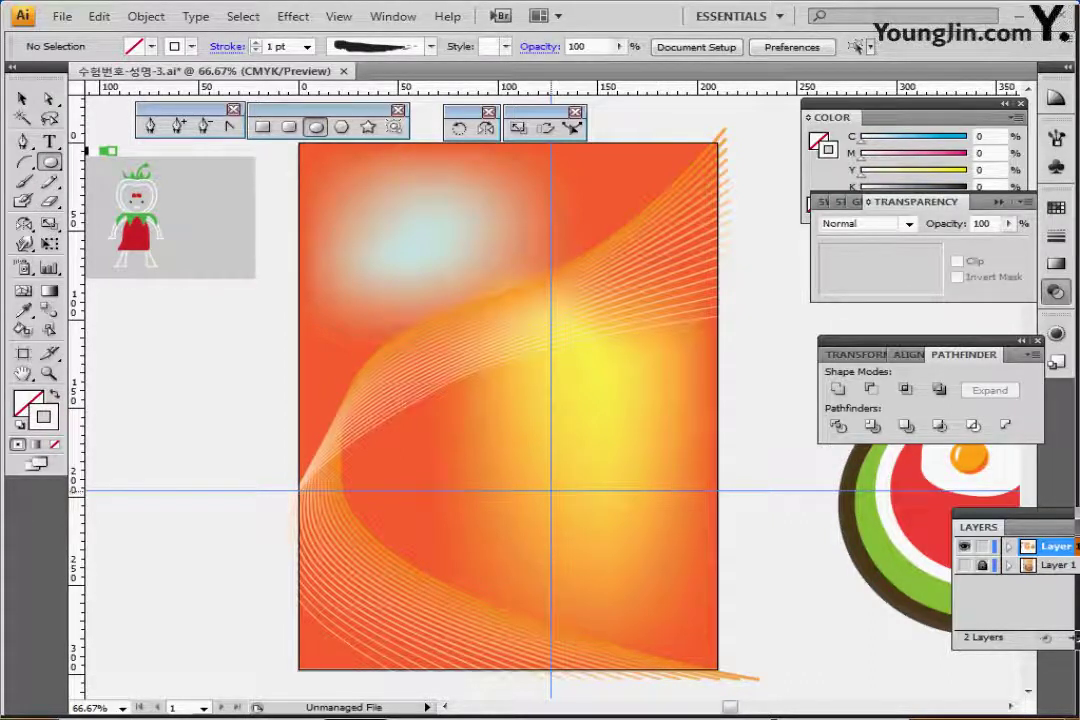
left_click(551, 490)
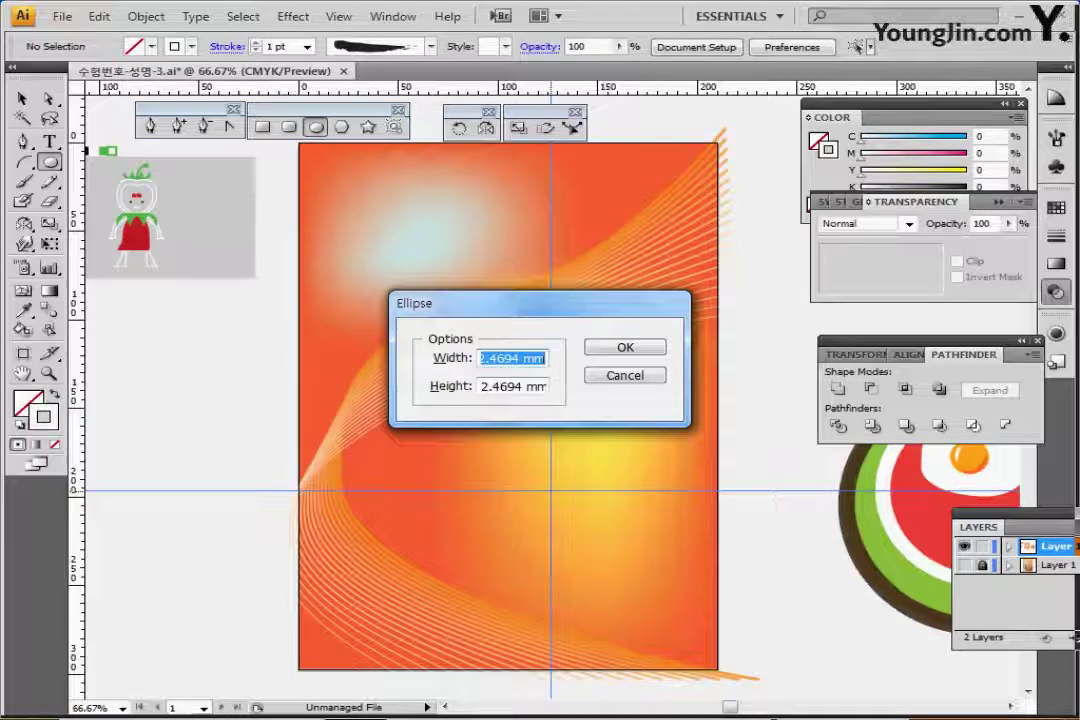
type("140")
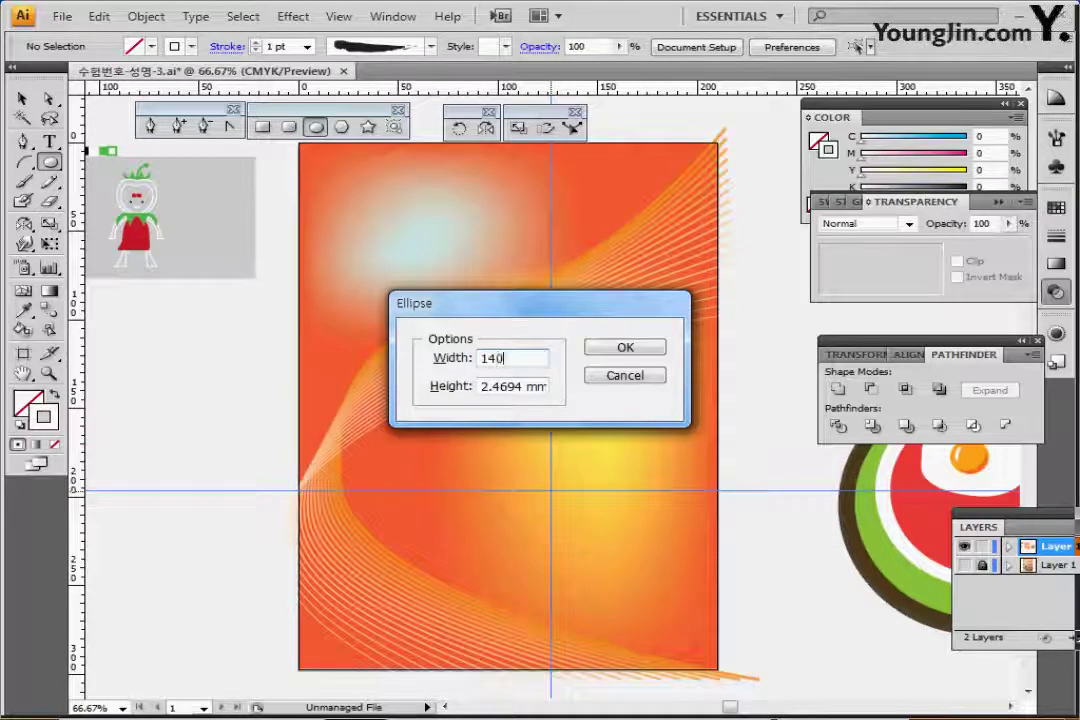
key("Tab")
type("140")
key("Tab")
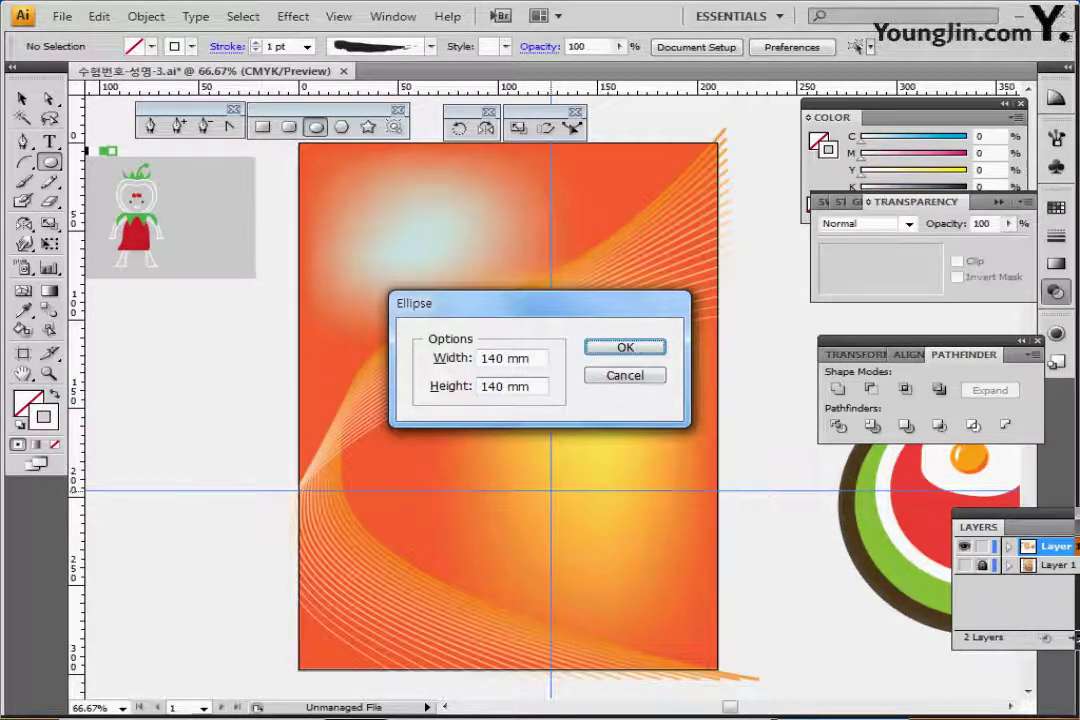
key("Return")
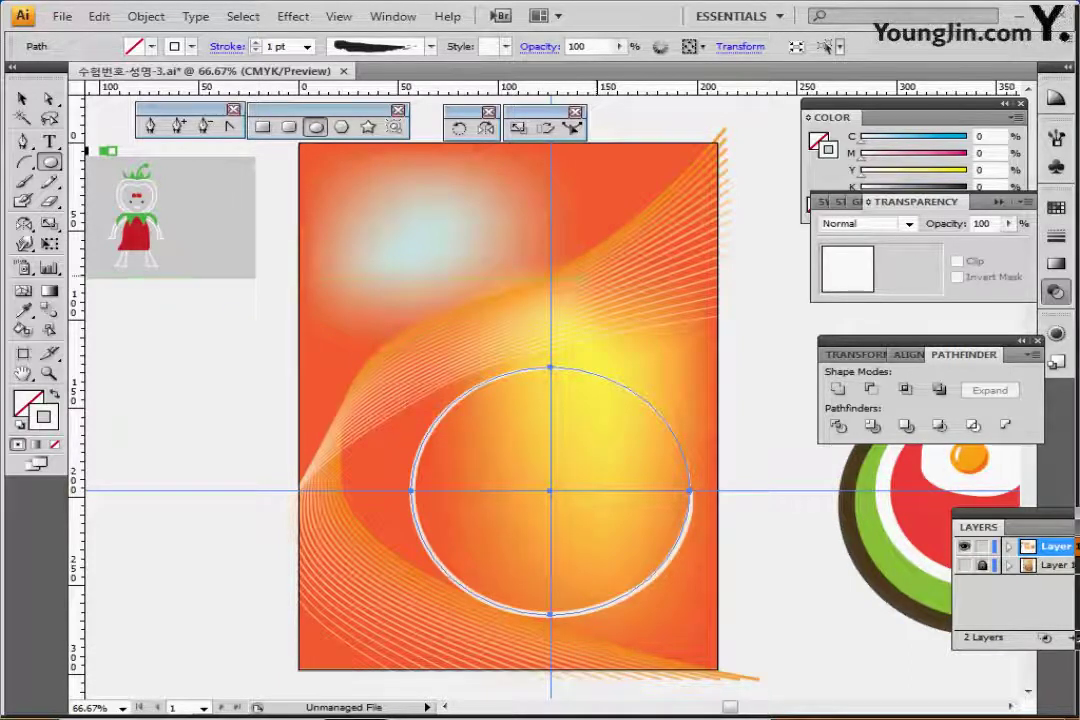
Copy the green fill and brown ink-brush stroke from the sample square onto the 140 mm circle with the Eyedropper
left_click_drag(735, 487, 419, 496)
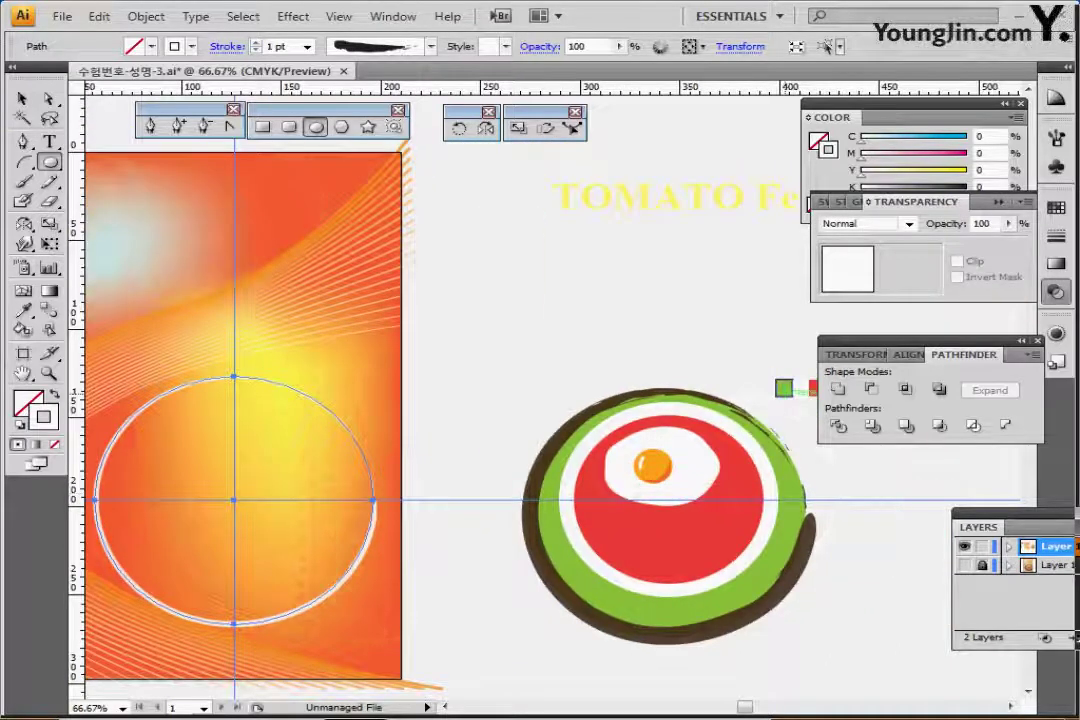
key("i")
left_click(785, 388)
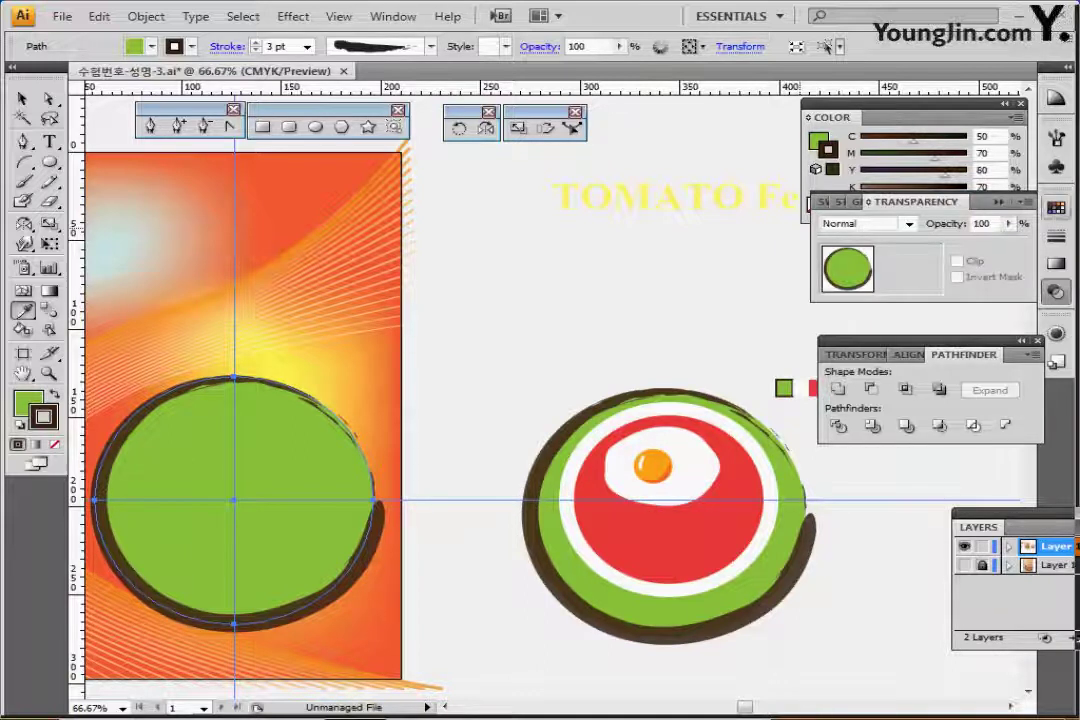
Check the green circle's stroke settings and save the document
left_click(998, 202)
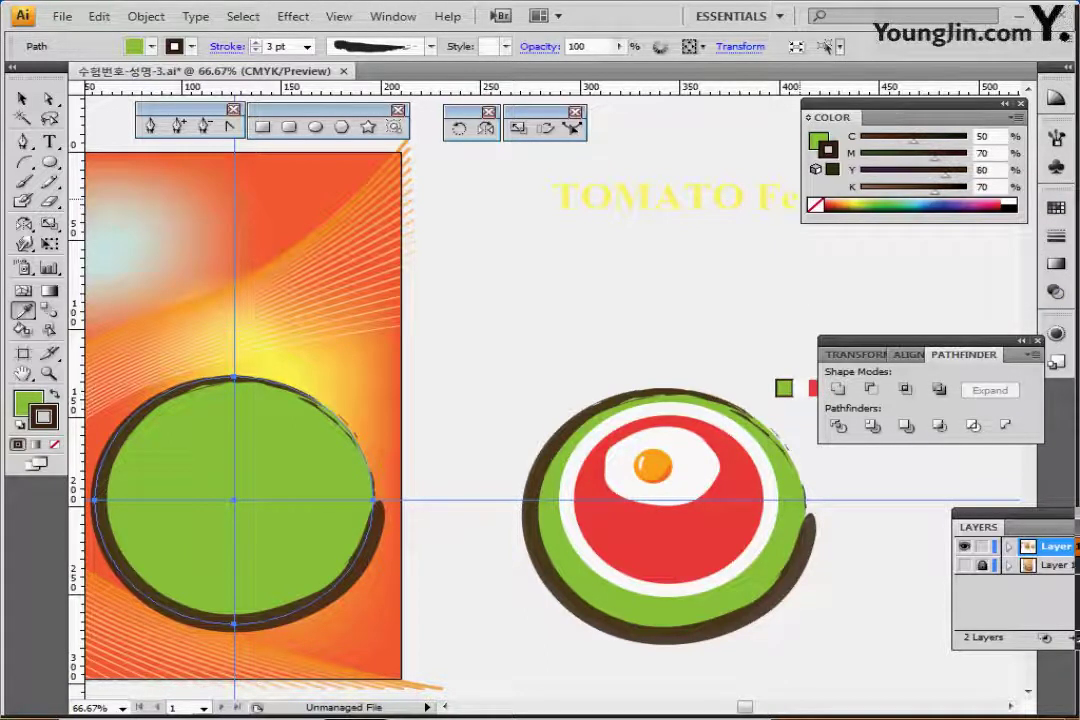
key("ctrl+F10")
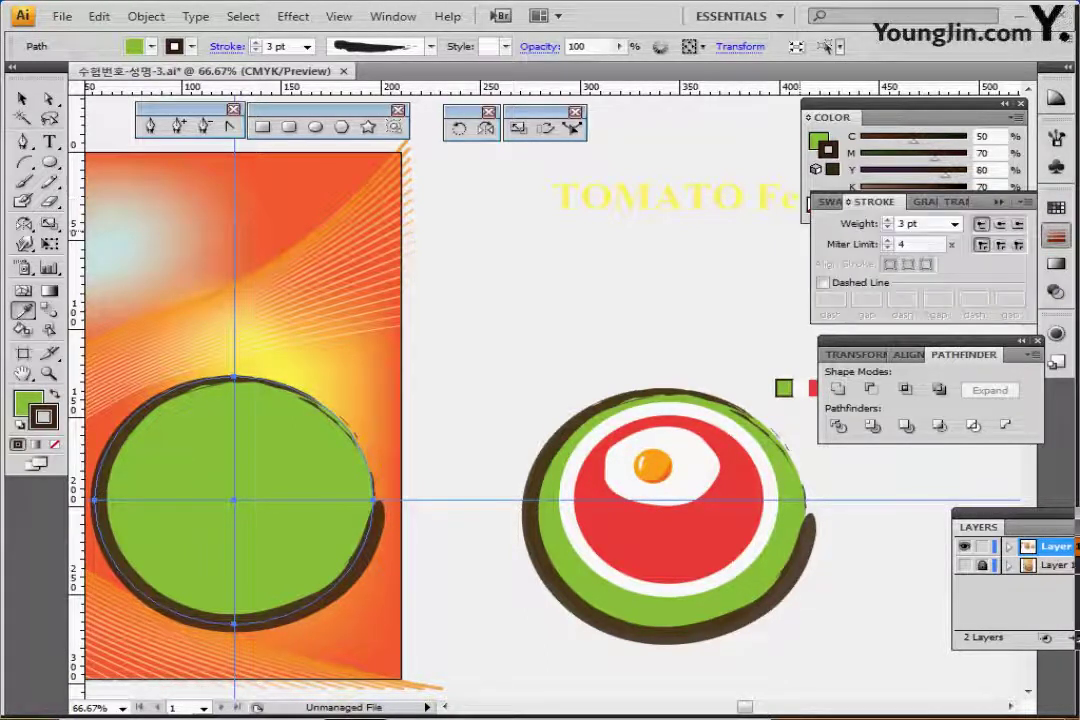
key("ctrl+F10")
key("ctrl")
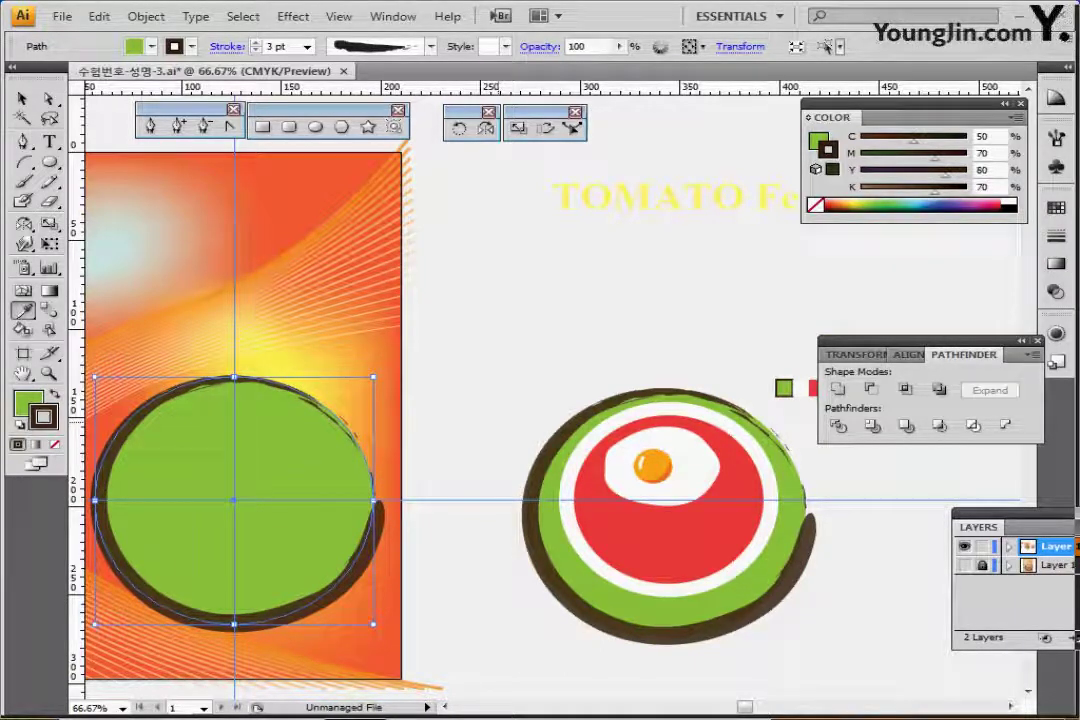
key("ctrl+s")
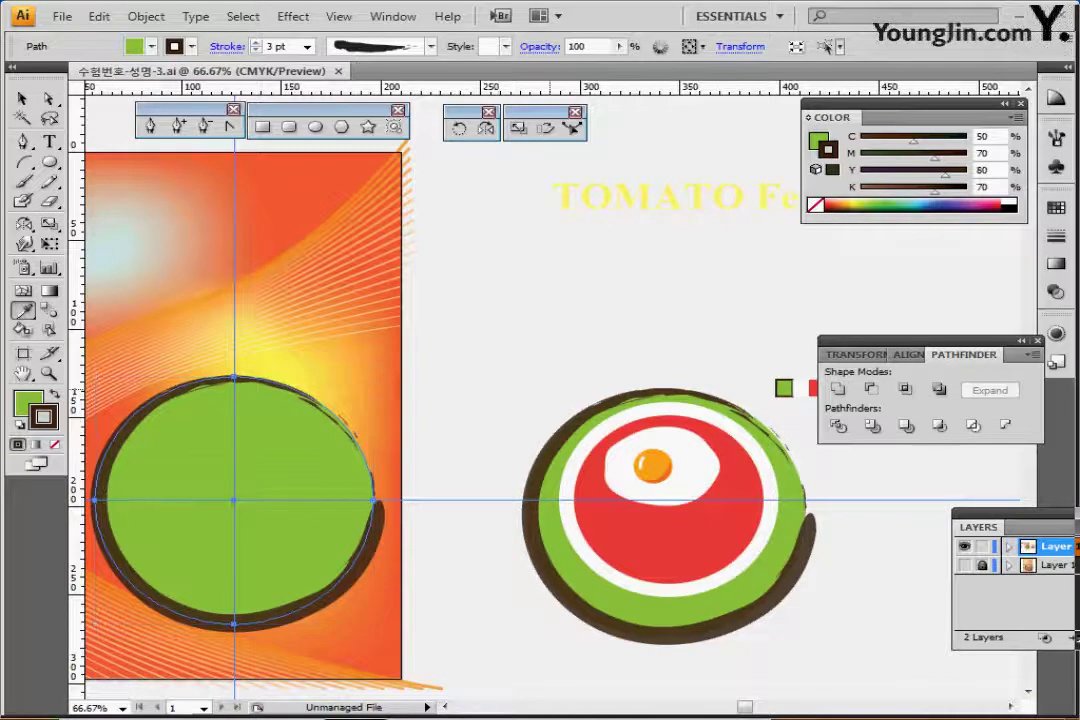
Select the white ring circle in the sample plate drawing to pick up its white fill without a stroke
key("ctrl+plus")
left_click_drag(546, 423, 311, 308)
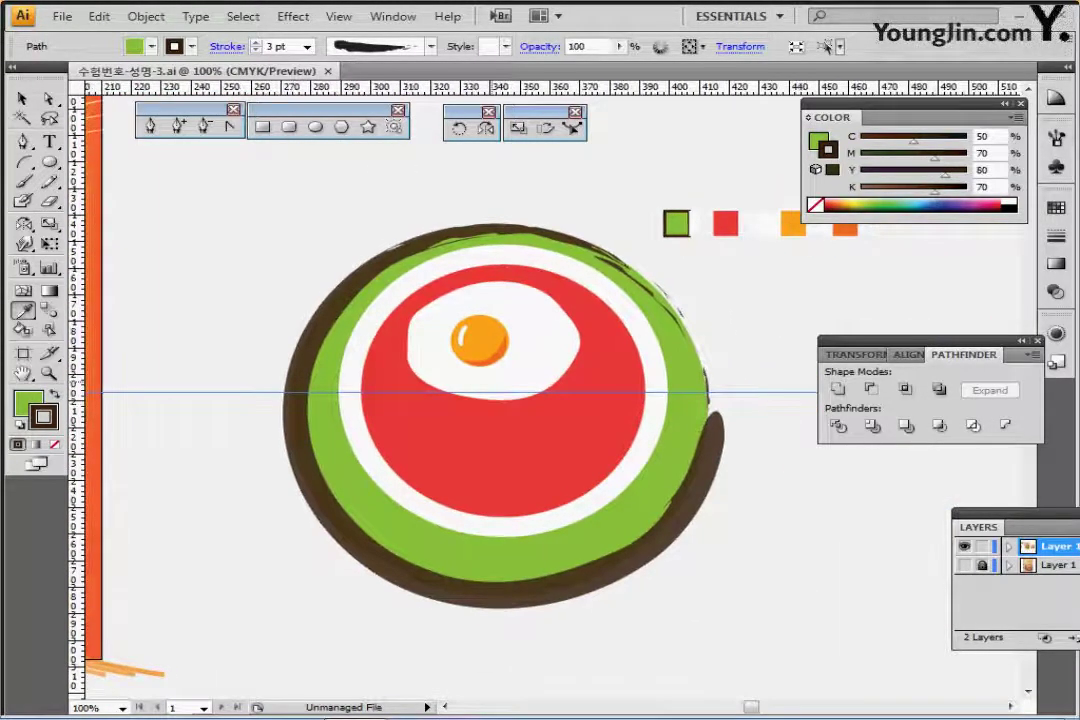
left_click(530, 253, "ctrl")
key("ctrl+shift+b")
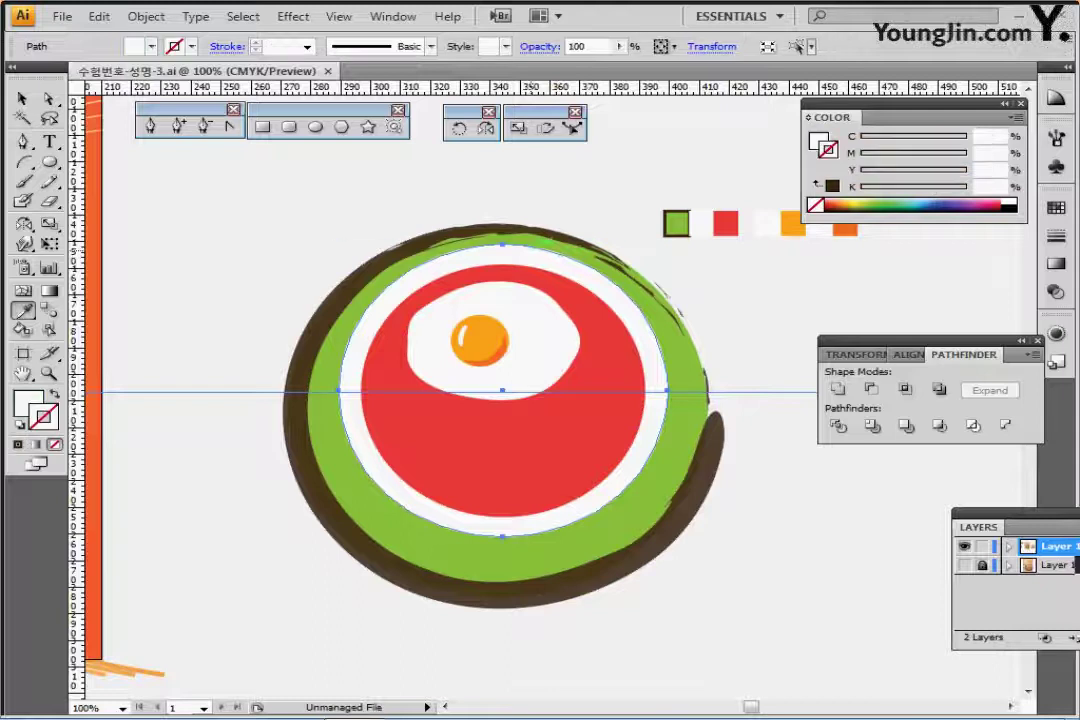
Create a white 110 mm circle inside the green one, centred on the vertical guide and slightly above the horizontal guide
key("l")
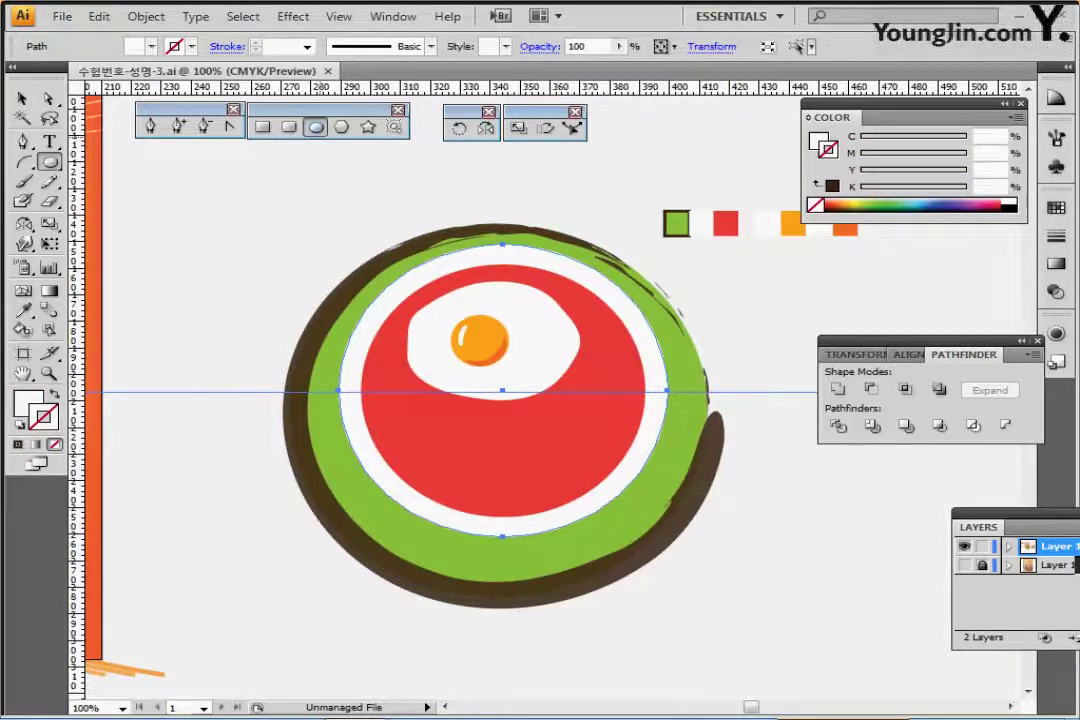
left_click_drag(261, 222, 580, 210)
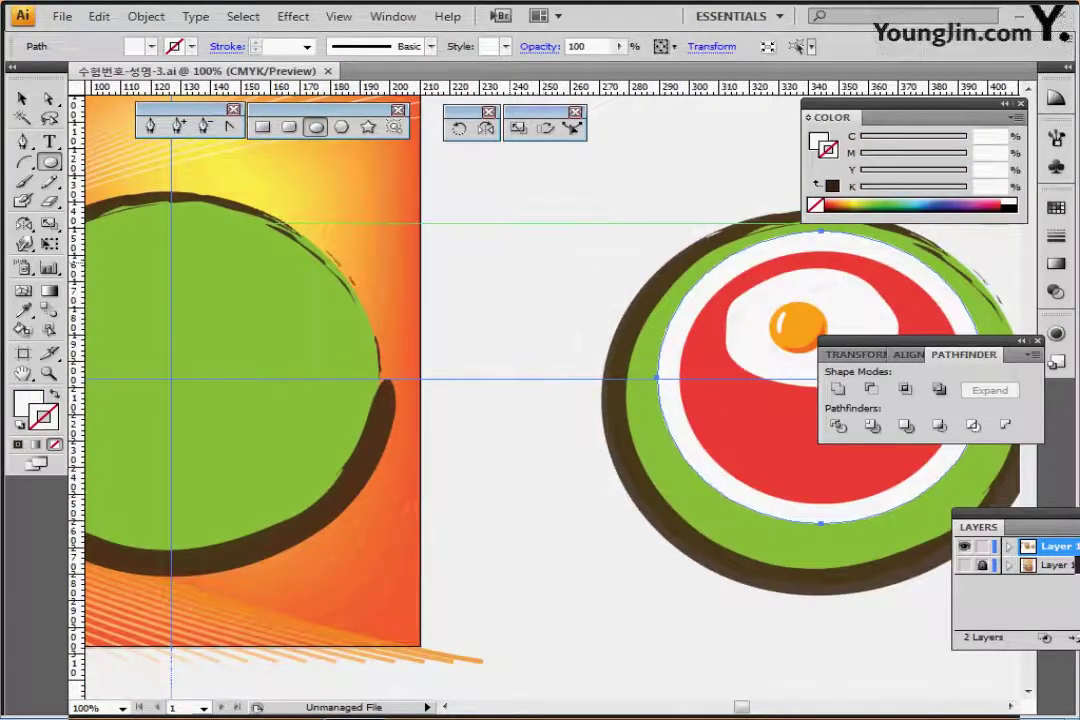
left_click_drag(517, 232, 578, 219)
left_click(232, 366, "alt")
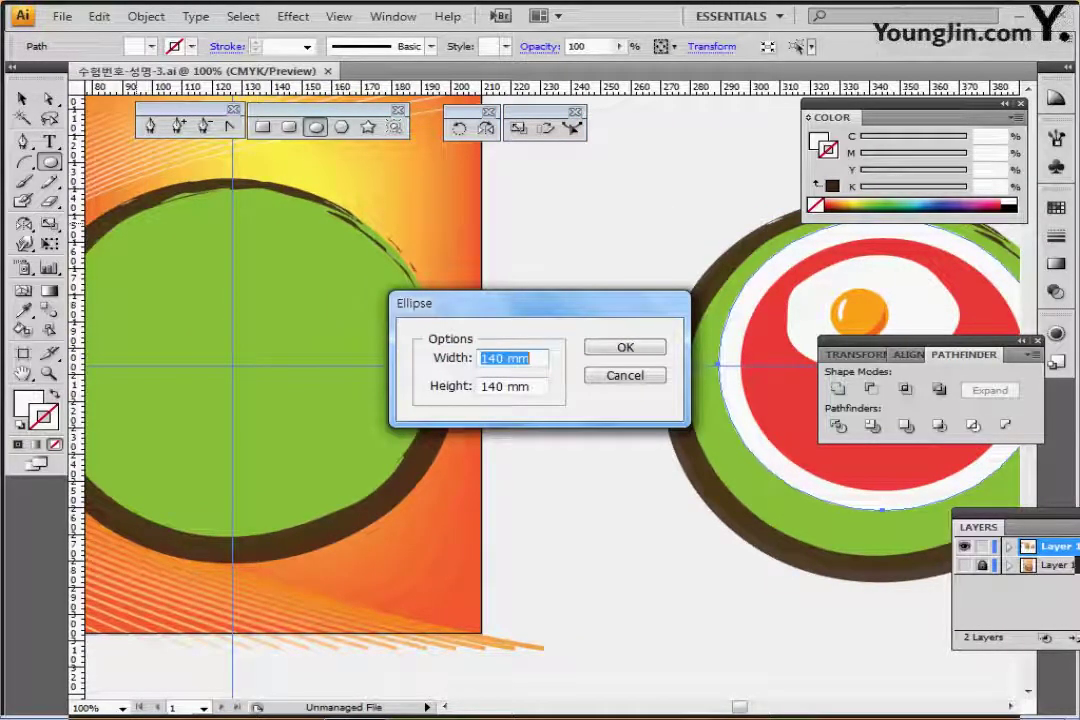
type("110")
key("Tab")
type("1")
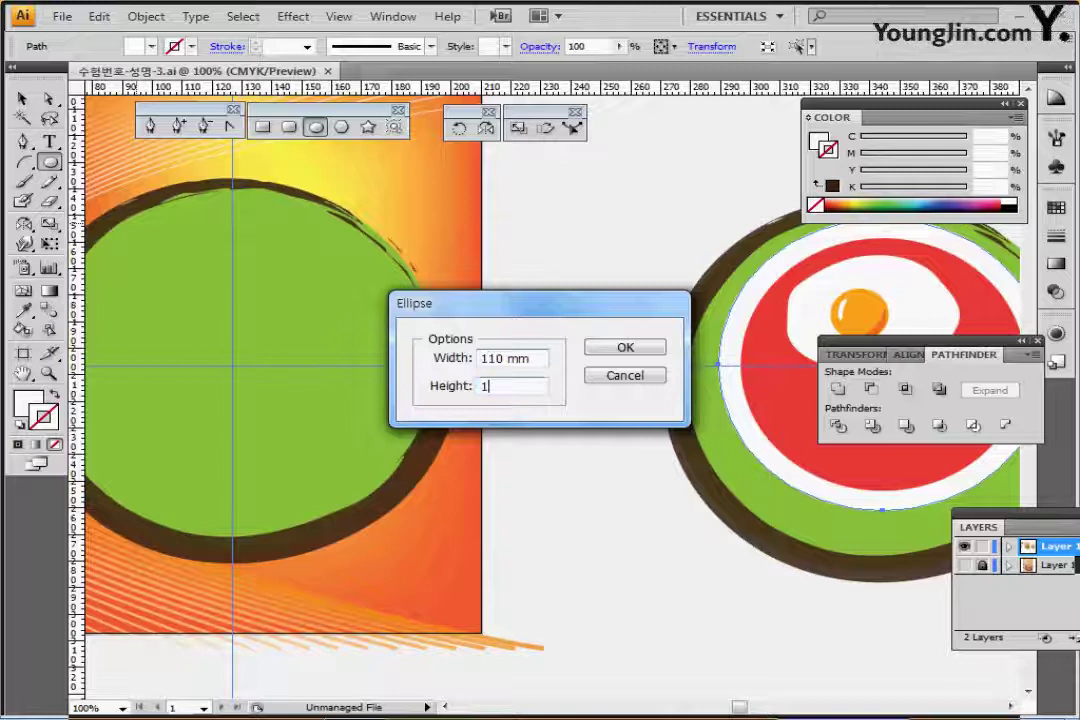
type("0")
key("BackSpace")
key("BackSpace")
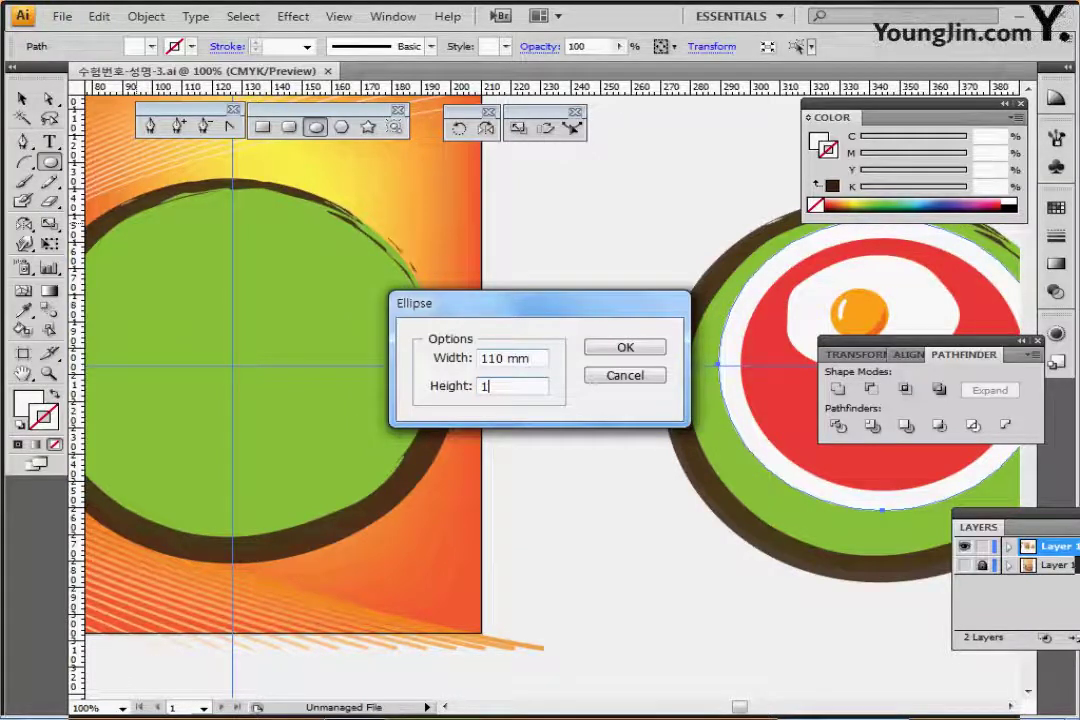
key("Return")
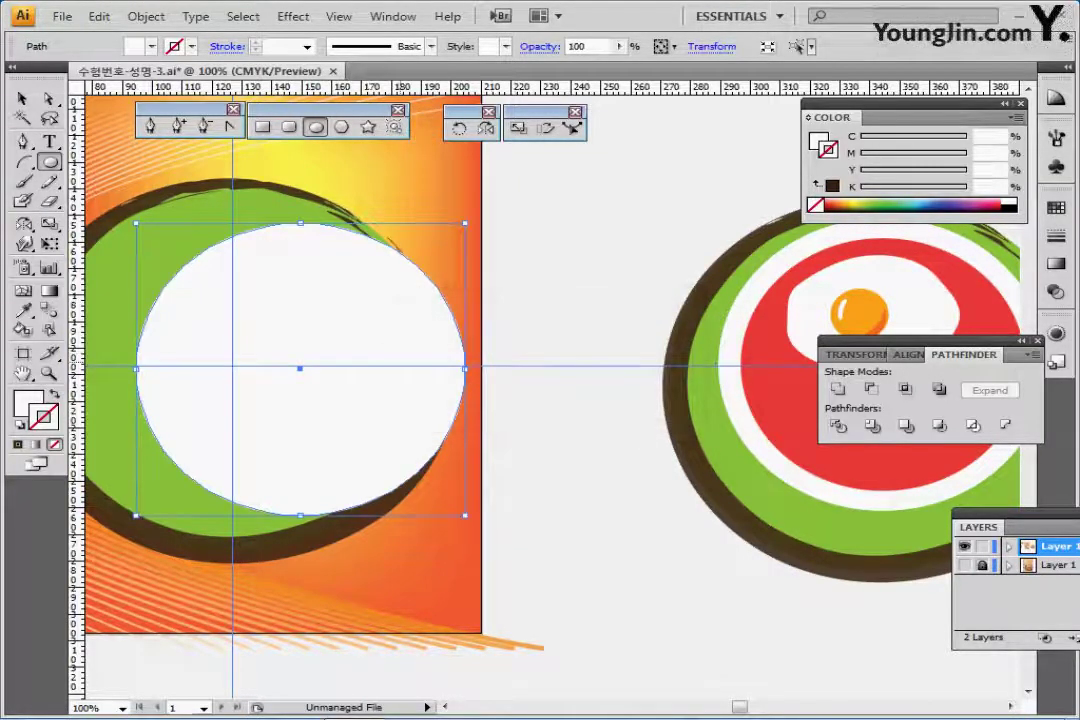
mouse_move(394, 350)
left_mouse_down()
mouse_move(290, 345)
mouse_move(397, 357)
mouse_move(378, 344)
left_mouse_up()
key("ctrl+z")
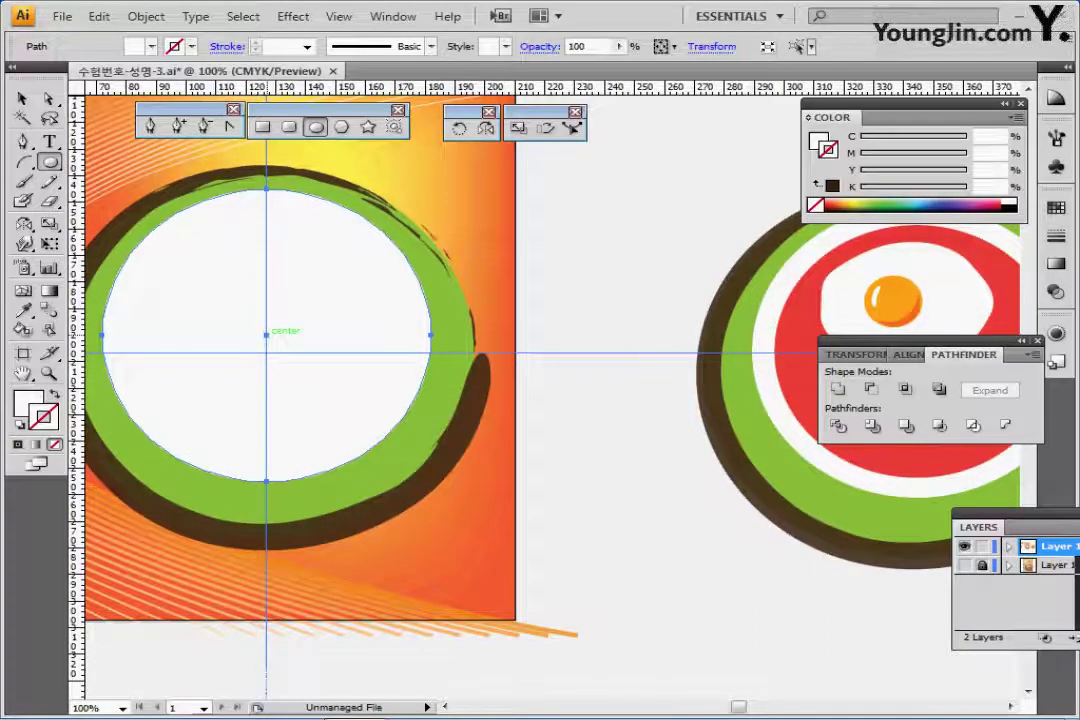
Draw a concentric circle about 95 mm wide inside the white one, give it the sample's red fill, and deselect everything
left_click_drag(266, 334, 414, 441)
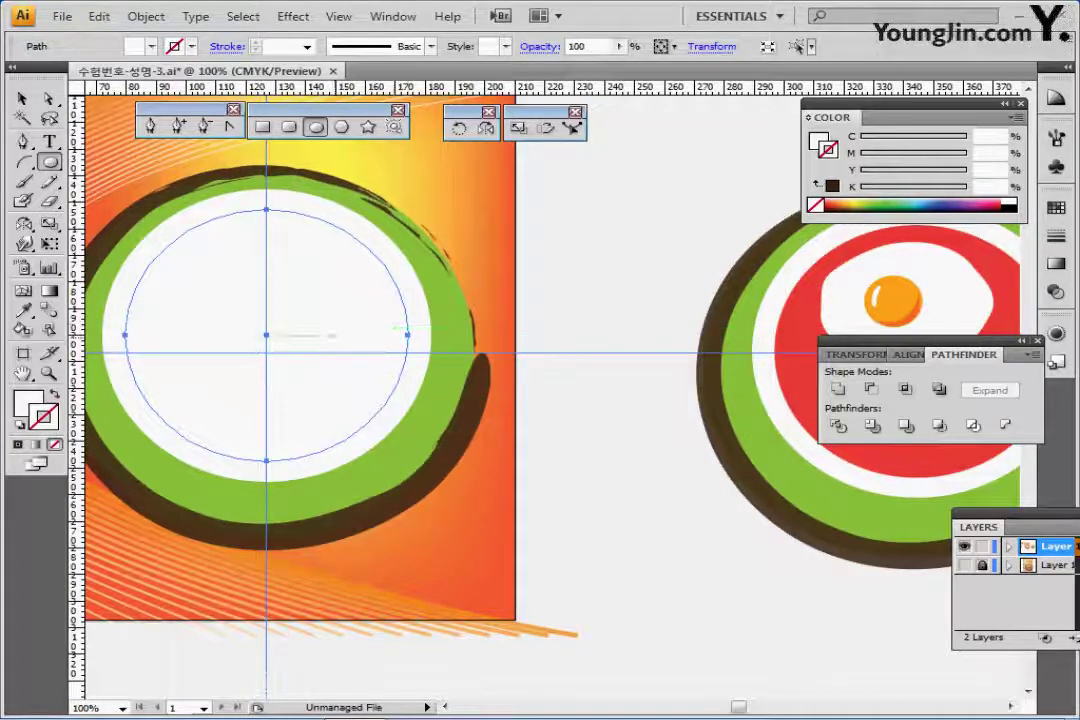
key("i")
left_click(799, 311)
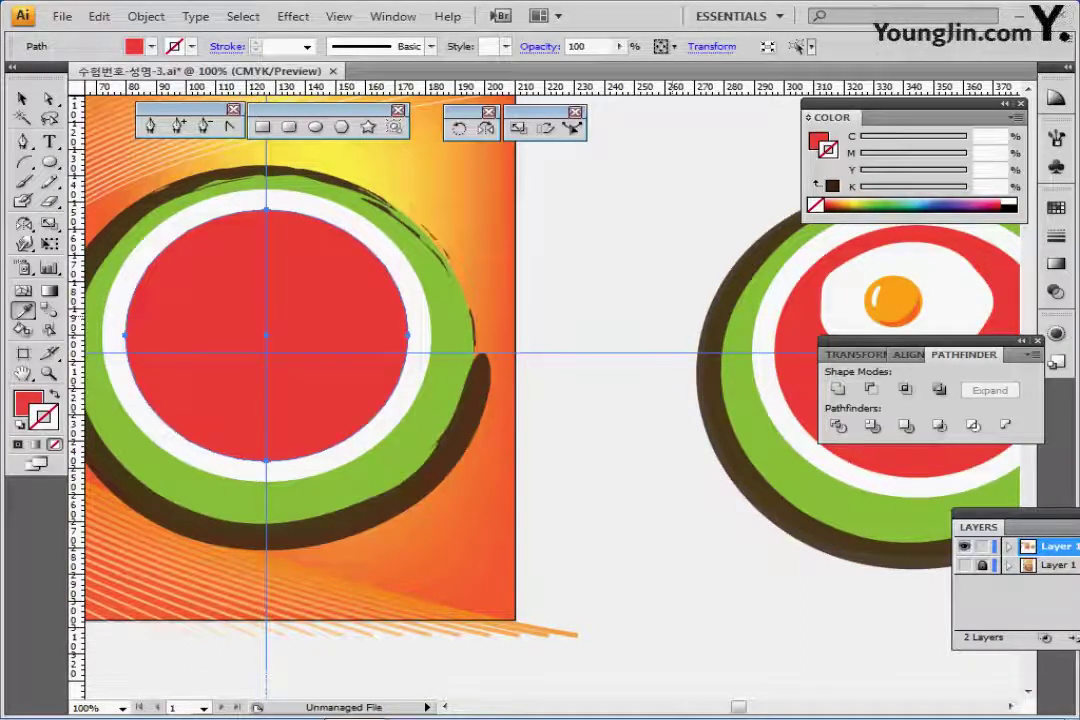
key("ctrl")
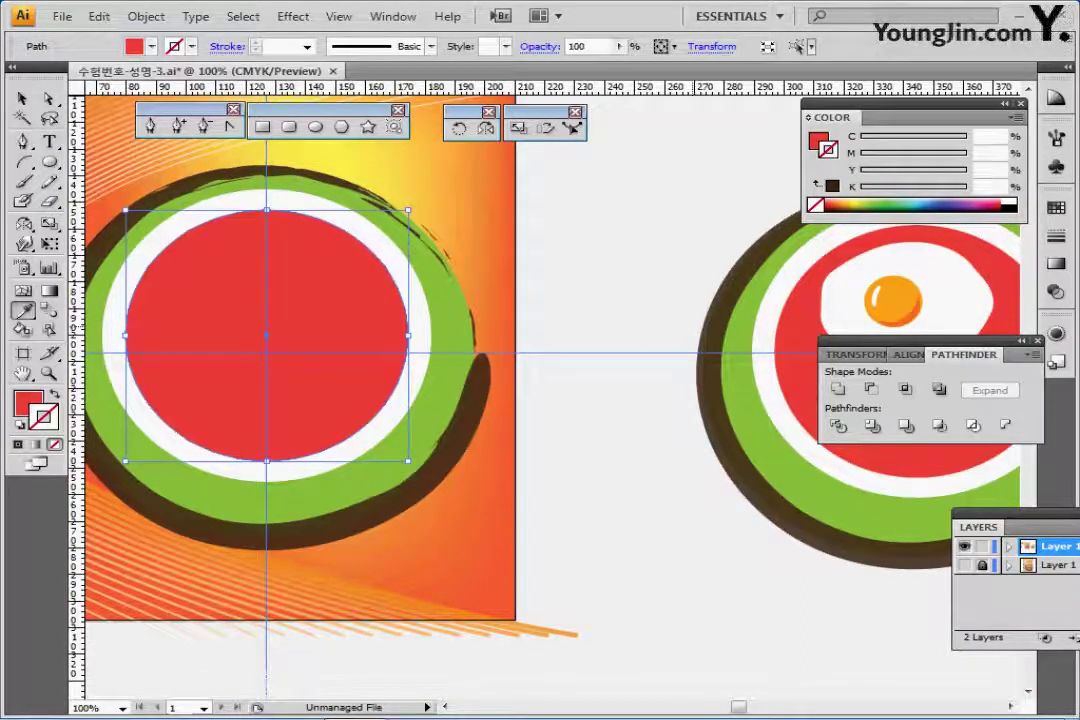
key("ctrl+shift+a")
Ungroup the fried egg in the sample plate drawing and select only its orange yolk circle
left_click_drag(640, 380, 507, 346)
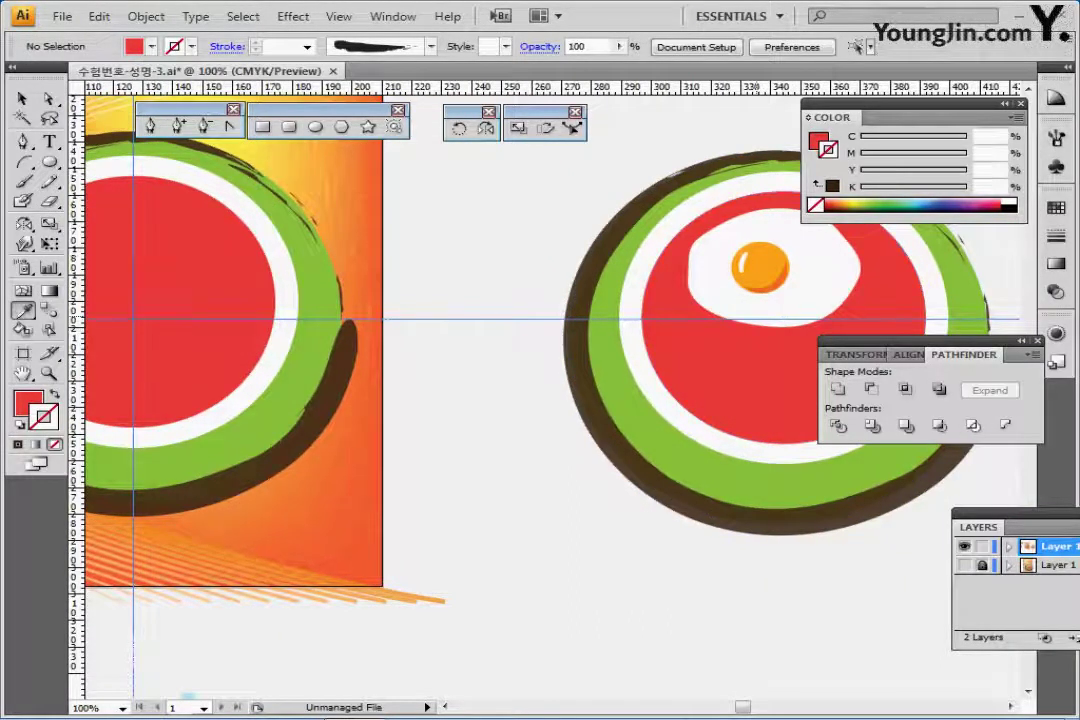
left_click(715, 324, "ctrl")
left_click(715, 324, "ctrl")
left_click(530, 374, "ctrl")
left_click_drag(530, 374, 530, 290)
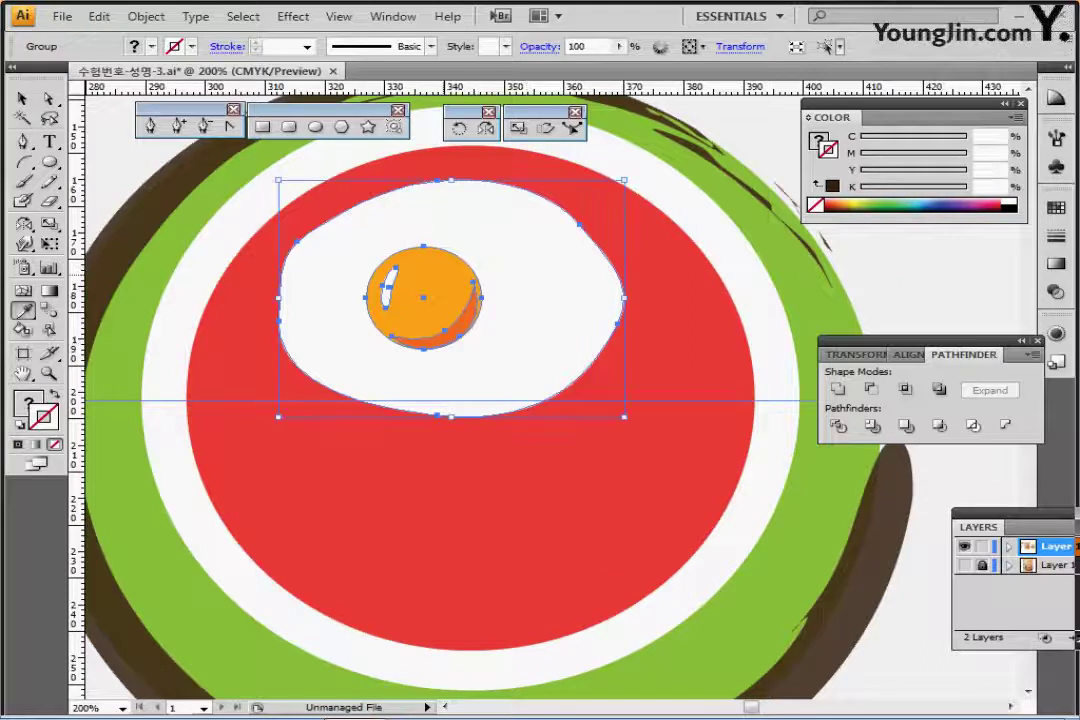
right_click(420, 267)
left_click(460, 349)
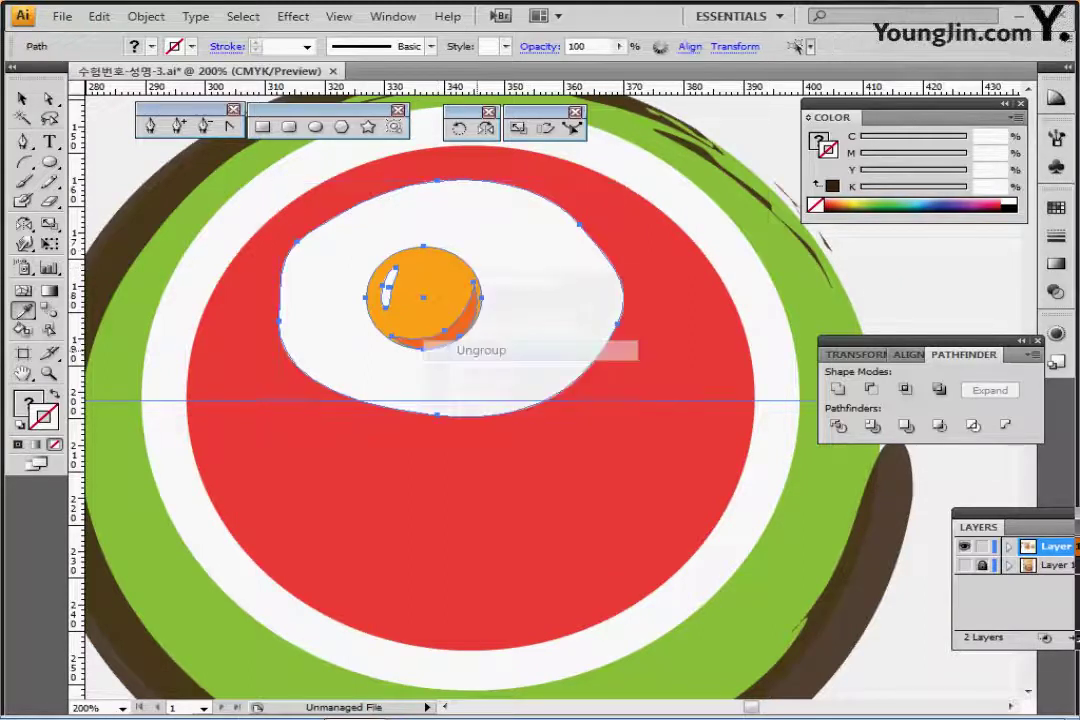
key("ctrl+shift+a")
left_click(450, 312, "ctrl")
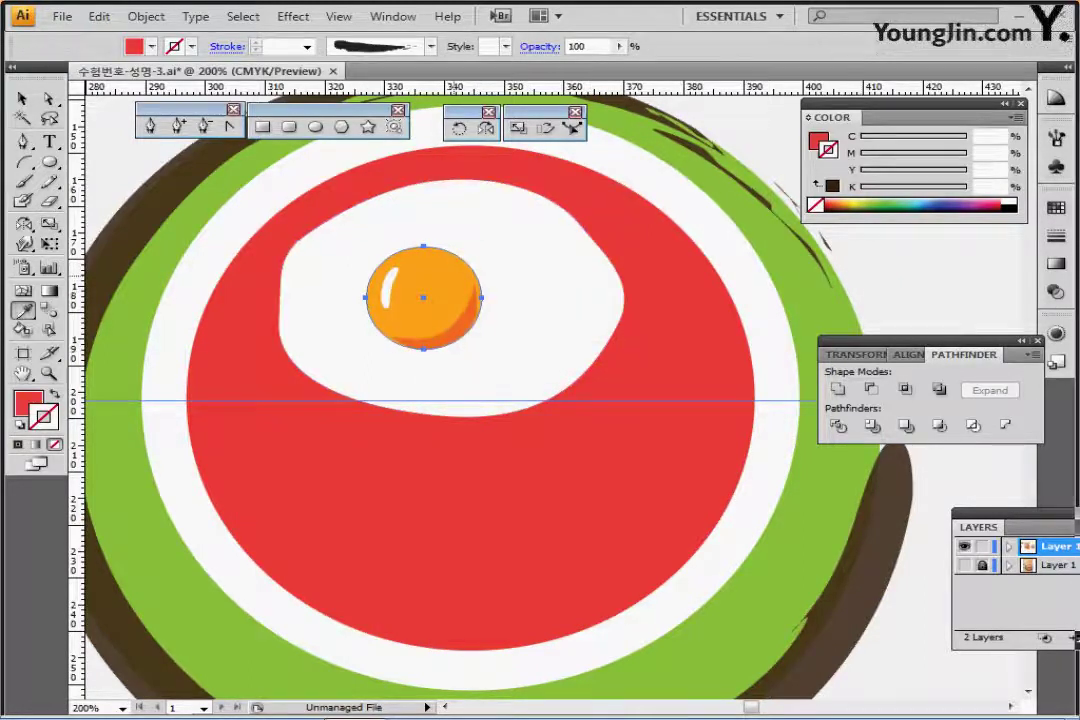
Select the sample egg's orange yolk, white highlight and darker orange shadow one after another to examine how the yolk is built
left_click(455, 314, "ctrl")
left_click_drag(514, 380, 472, 307)
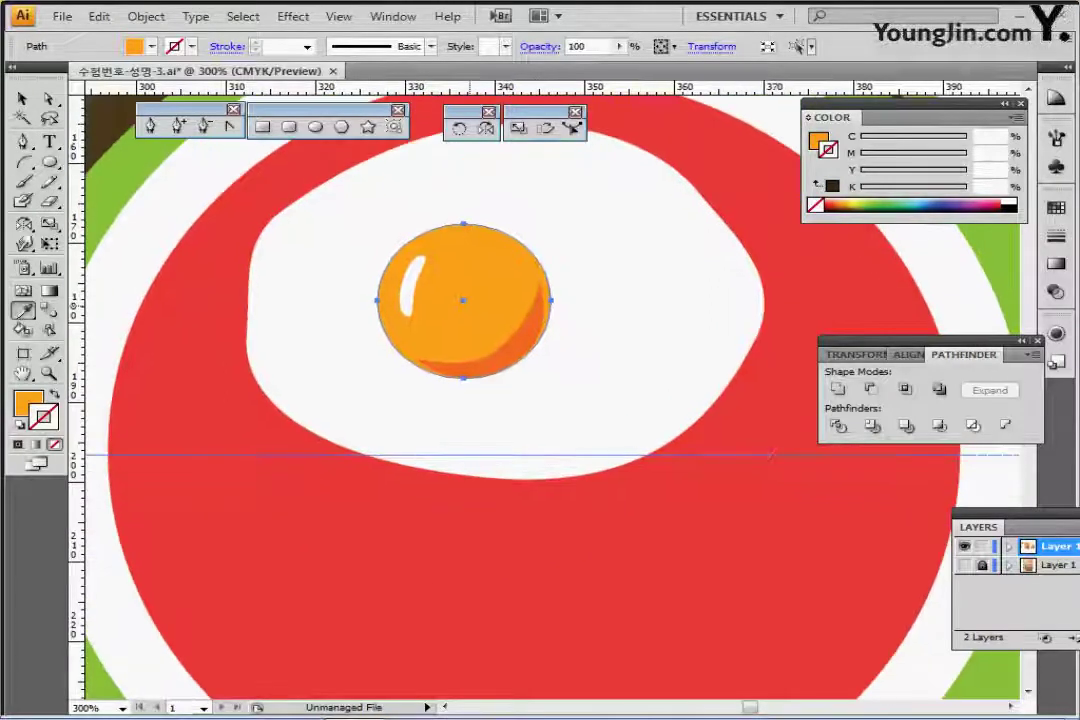
left_click(409, 285)
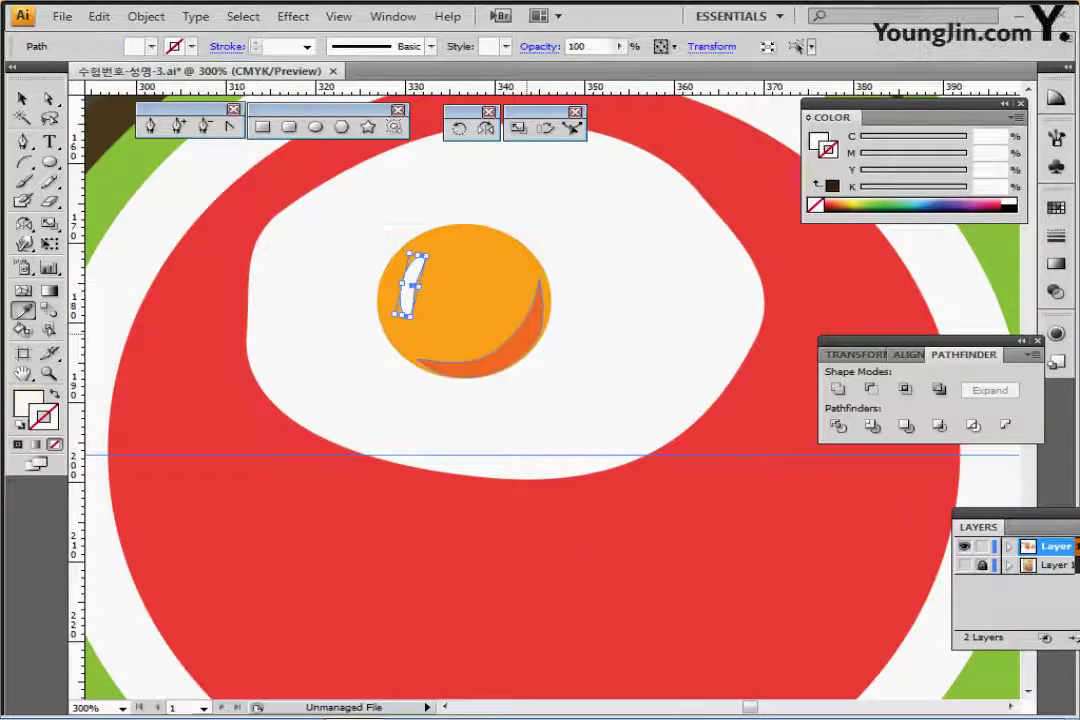
left_click(517, 347, "ctrl")
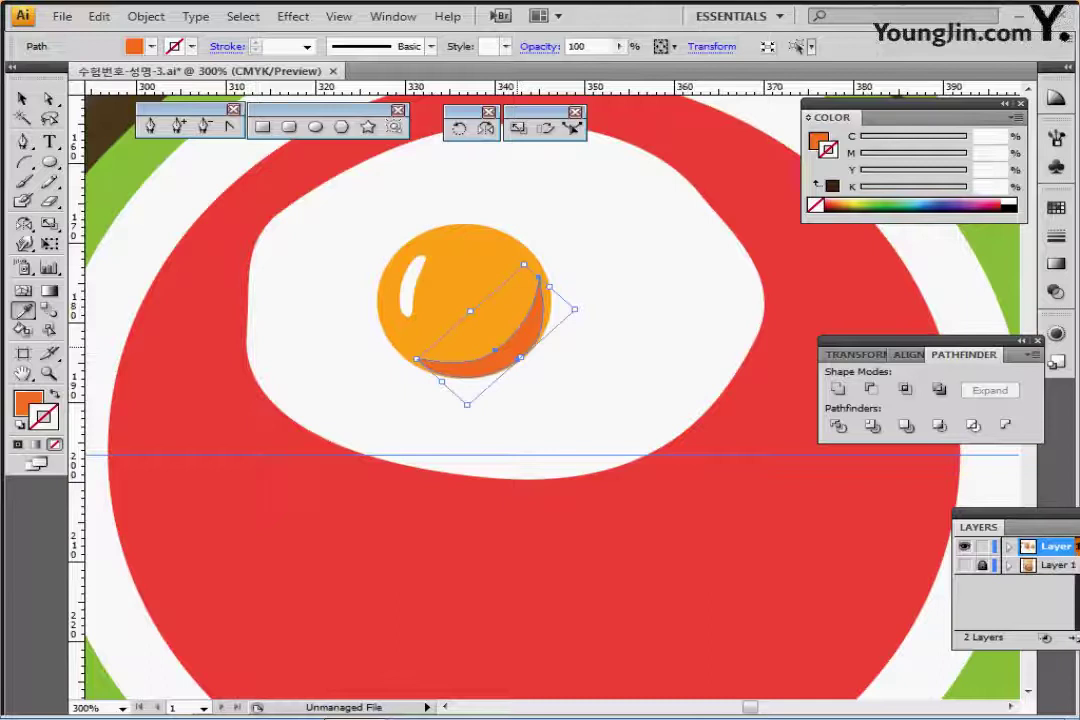
Select the egg white, yolk, highlight and shadow in the sample plate drawing and group them as one fried egg
key("ctrl+minus")
key("ctrl+minus")
key("ctrl+minus")
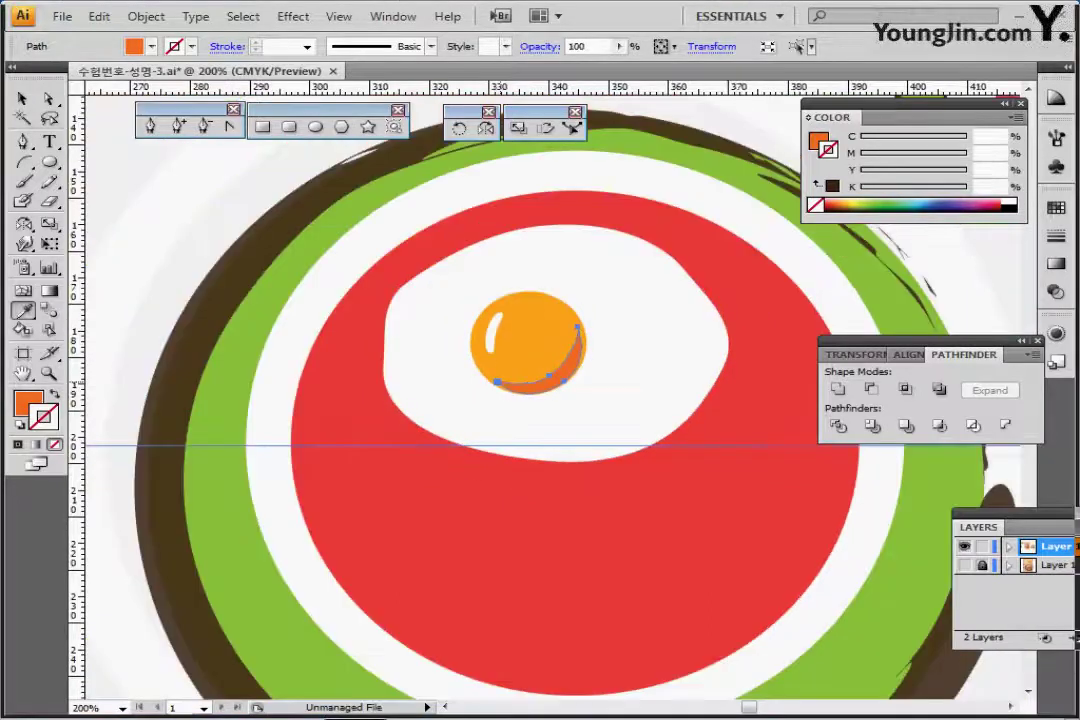
key("ctrl+minus")
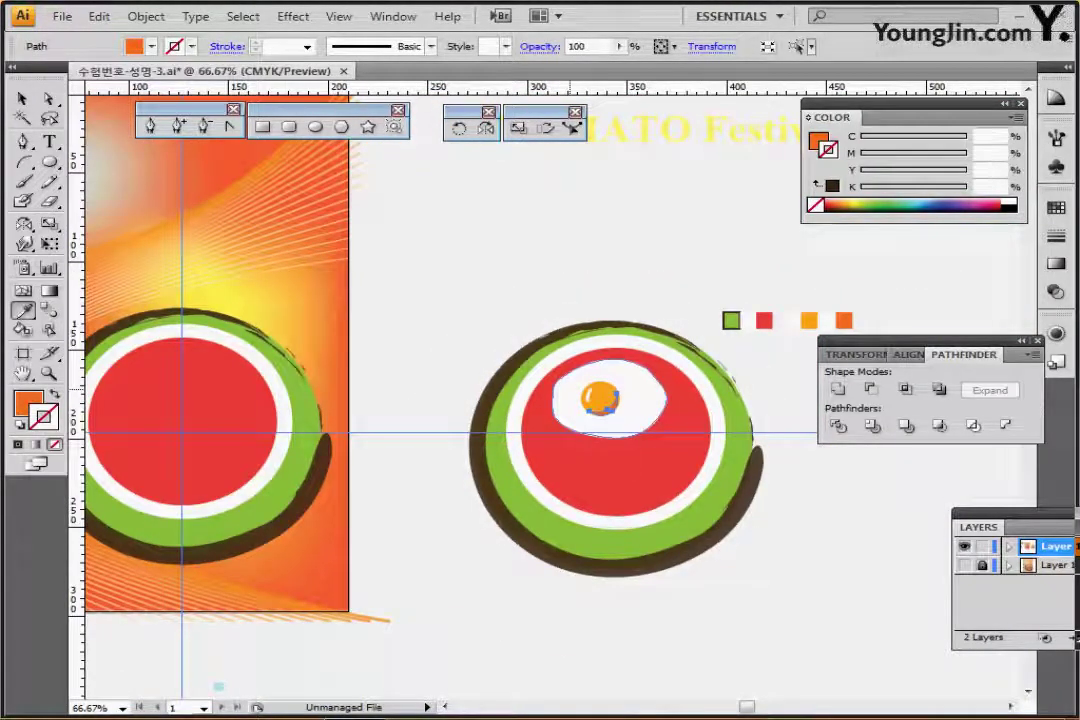
left_click(568, 396, "ctrl")
left_click(588, 394, "ctrl+shift")
left_click(606, 398, "ctrl+shift")
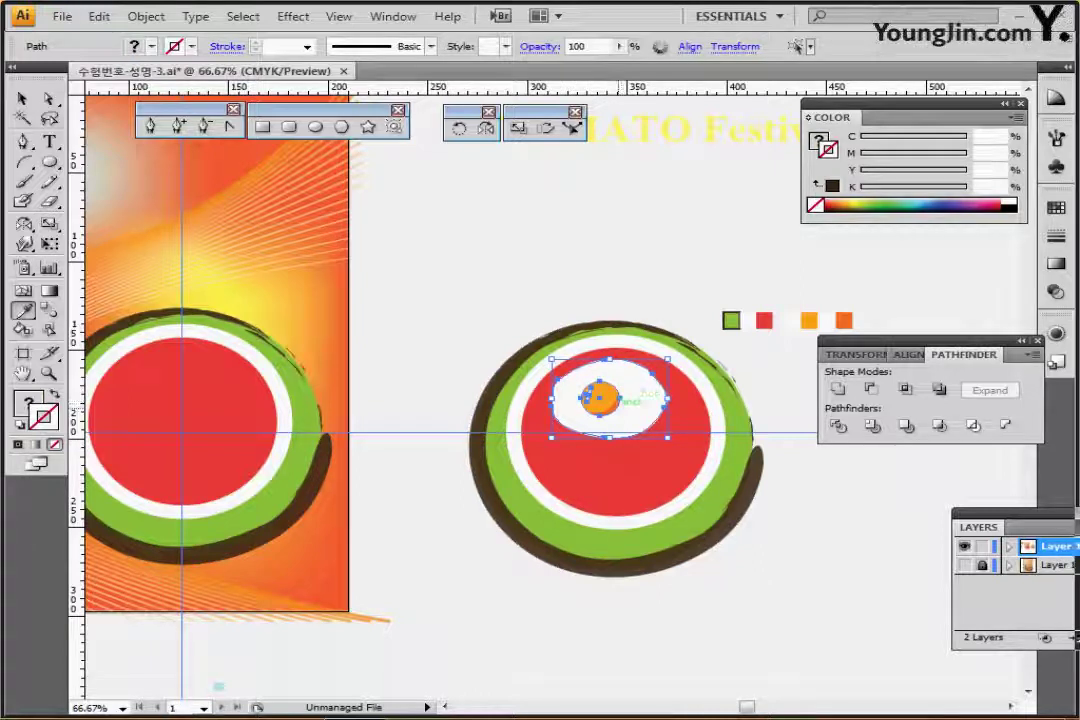
key("ctrl+g")
Move the fried egg group onto the upper part of the poster plate's red circle, deselect it, and save the document
left_click_drag(613, 406, 330, 334)
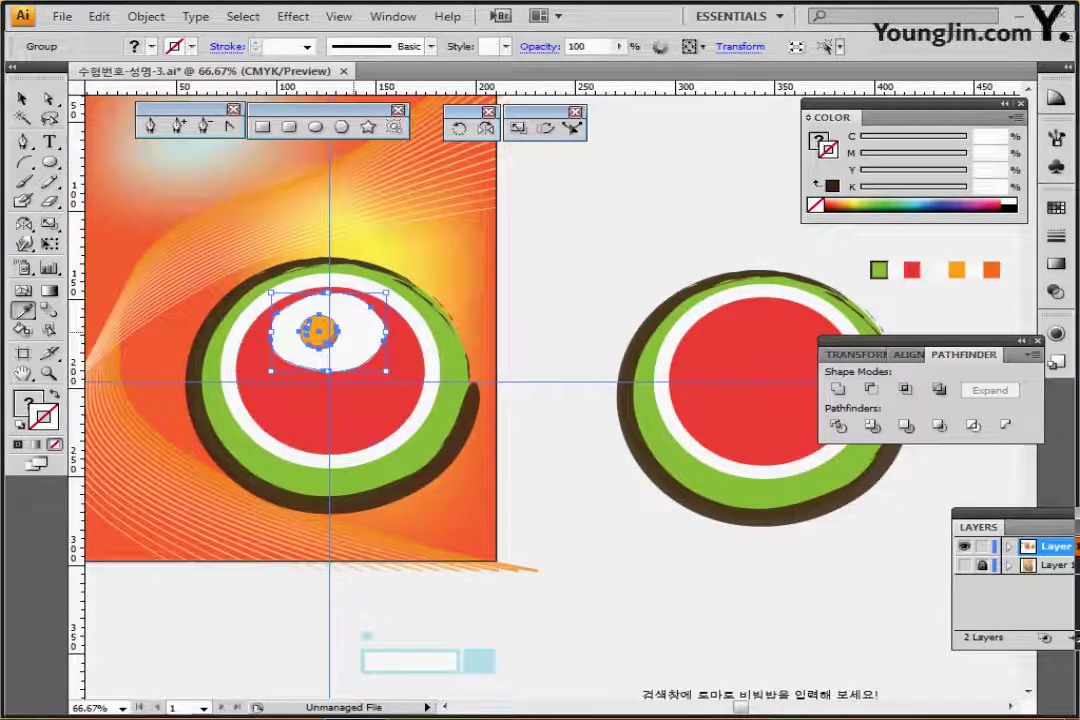
left_click_drag(318, 330, 320, 337)
left_click(590, 262, "ctrl")
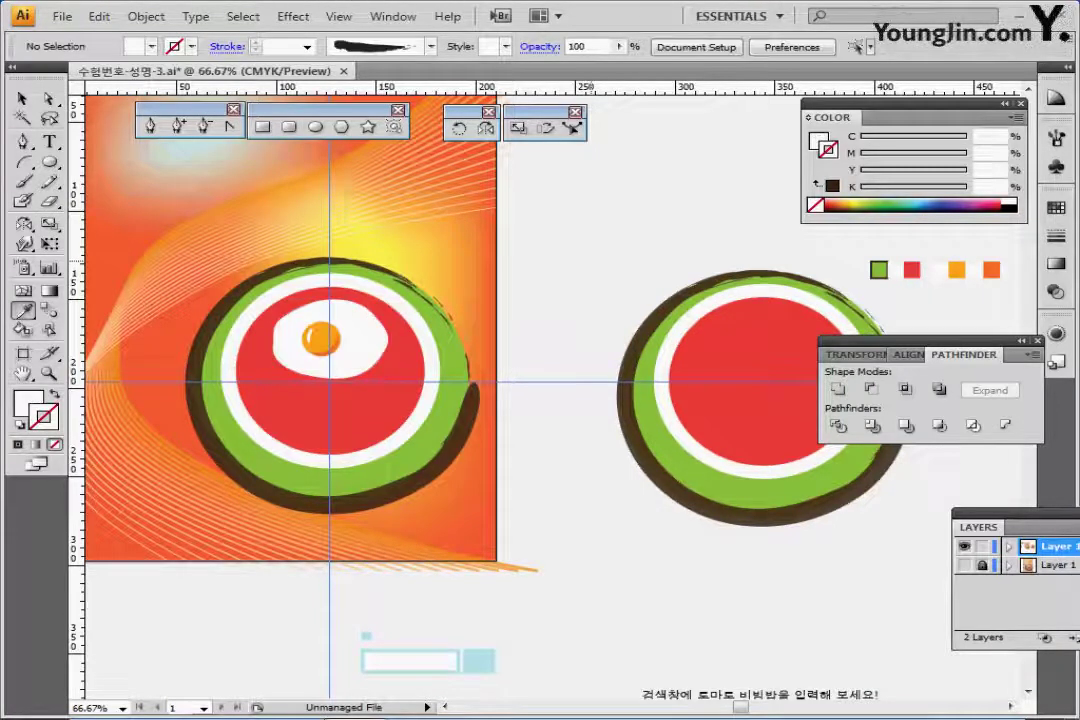
key("ctrl+s")
Locate the halved tomato drawing and its colour swatches beside the poster
left_click_drag(515, 358, 553, 332)
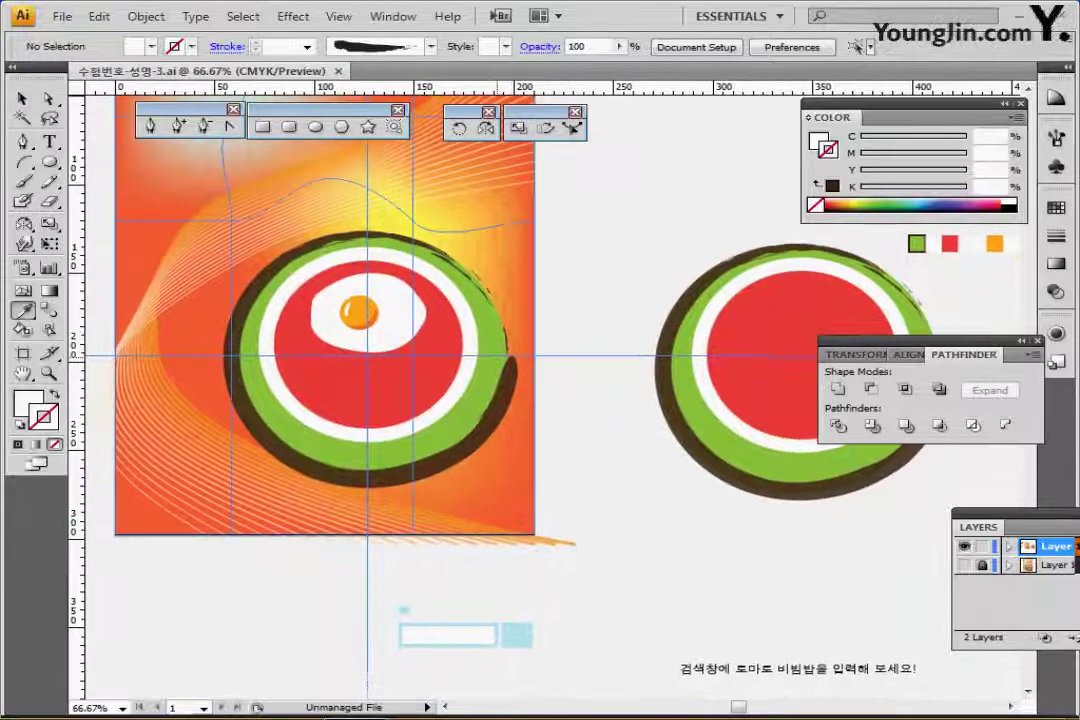
left_click_drag(374, 371, 477, 351)
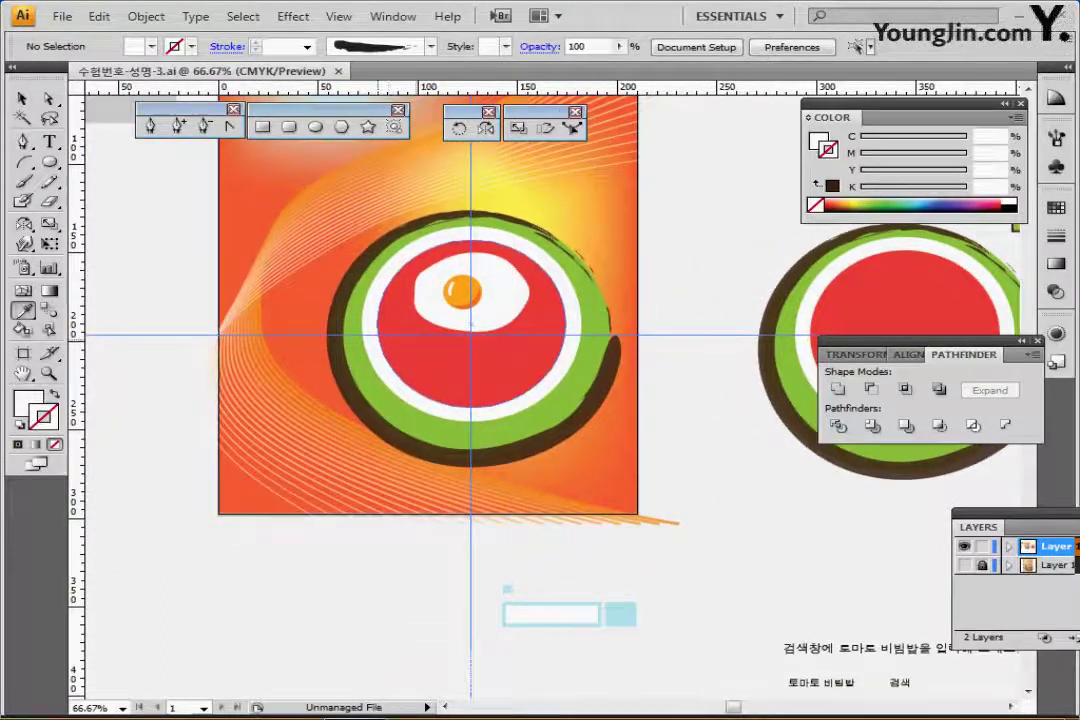
scroll(450, 330, "left", 6)
scroll(450, 330, "up", 2)
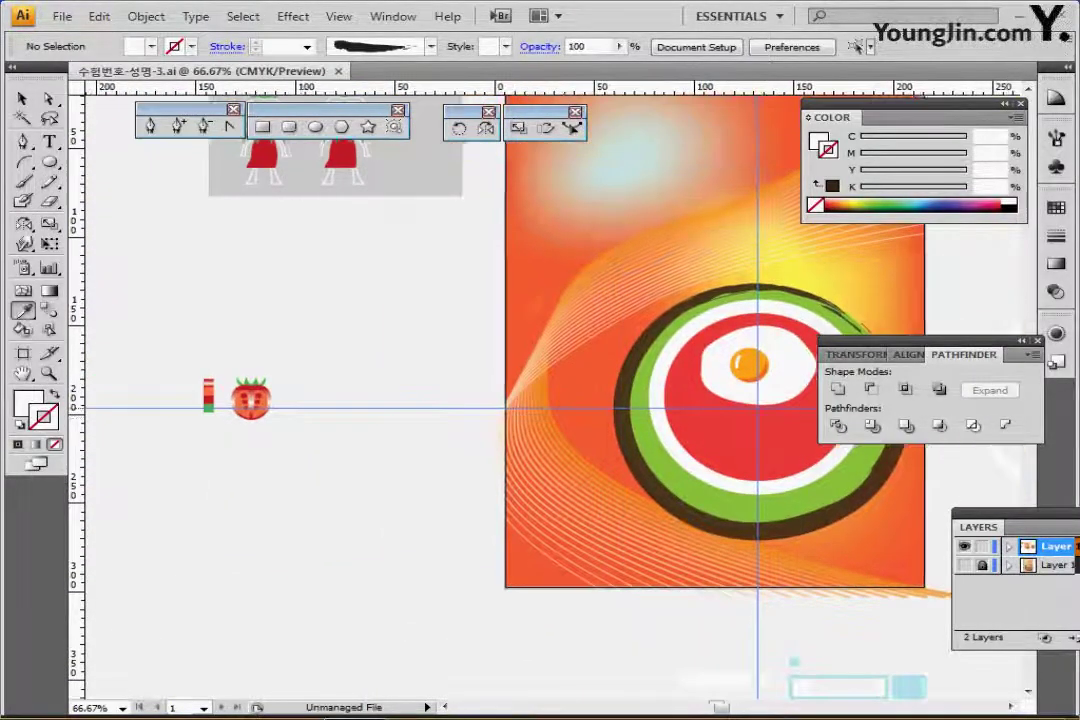
Move the right-hand tomato character symbol out of the grey box to the empty area beside the sliced tomato
left_click(316, 418, "ctrl")
left_click(282, 431, "ctrl")
left_click_drag(924, 279, 380, 440)
key("ctrl+minus")
scroll(450, 330, "right", 5)
scroll(450, 330, "up", 4)
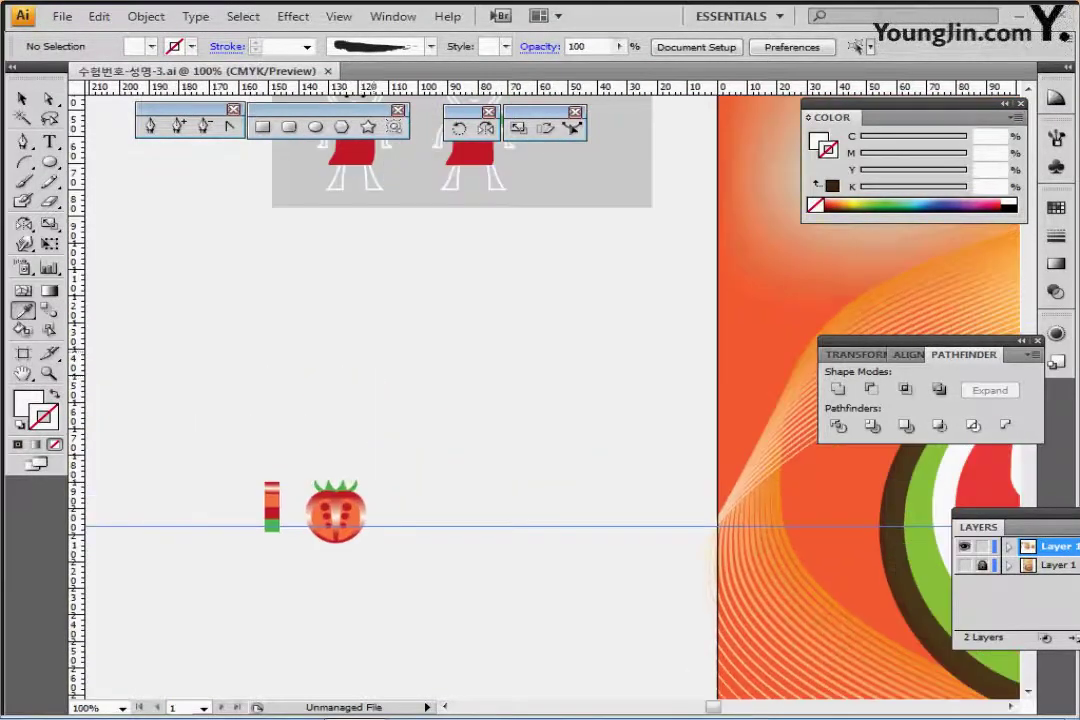
left_click(422, 215, "ctrl")
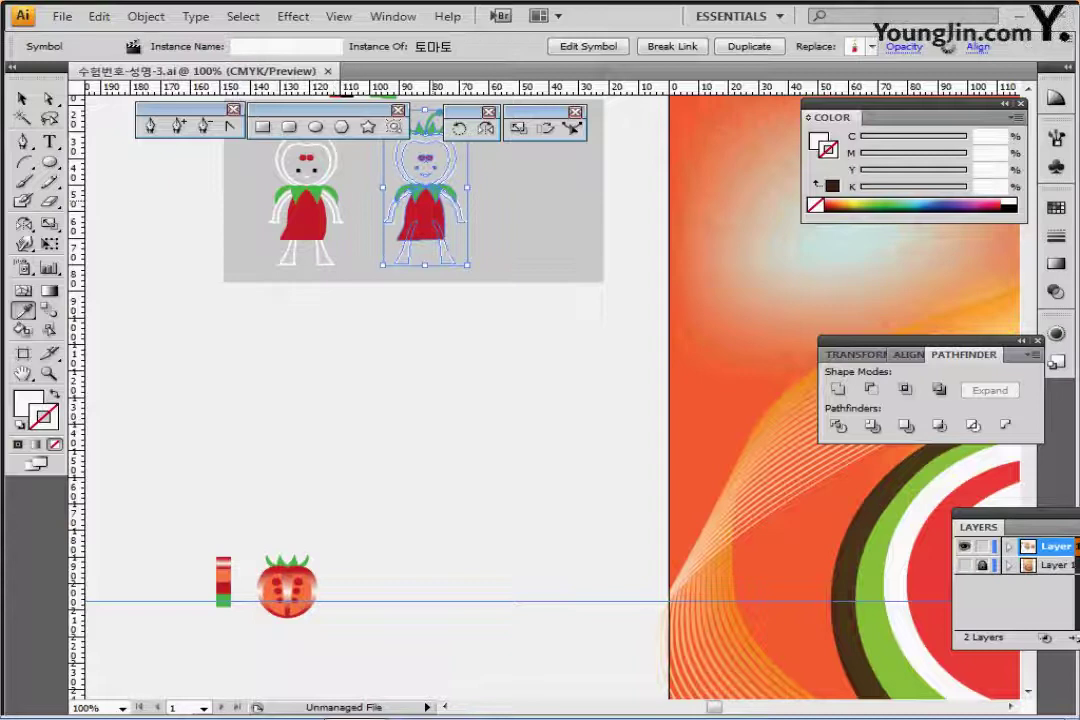
left_click_drag(425, 200, 428, 604)
key("ctrl+plus")
key("ctrl+plus")
left_click_drag(530, 410, 555, 383)
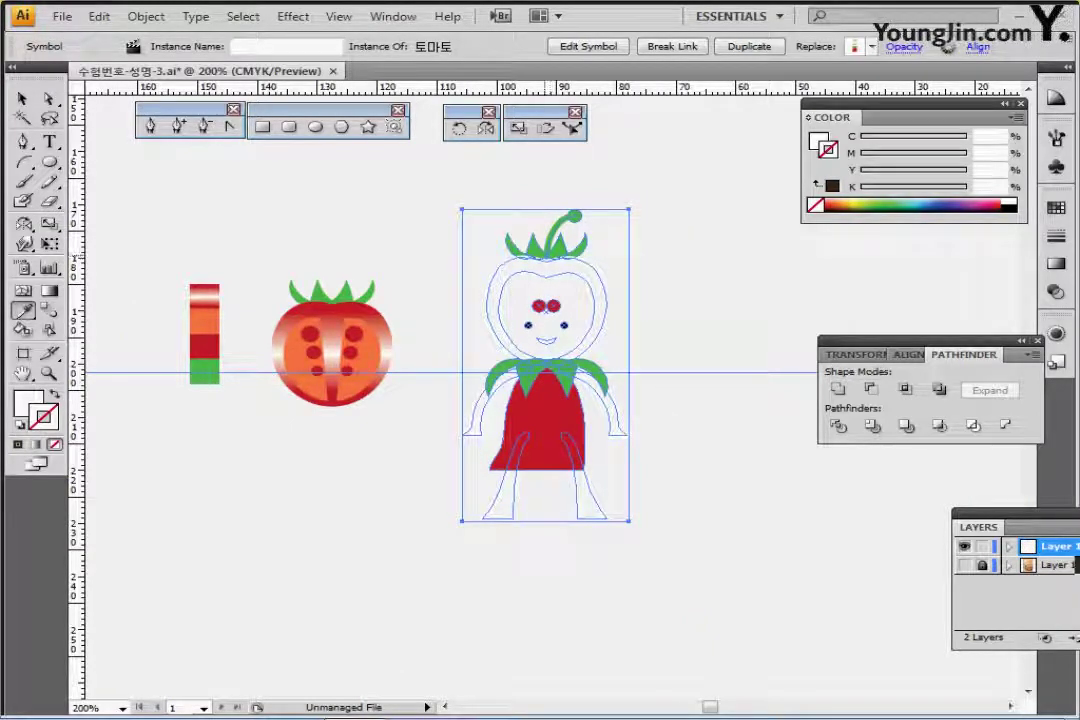
Break the tomato character's link to its symbol and ungroup the resulting artwork
right_click(545, 257)
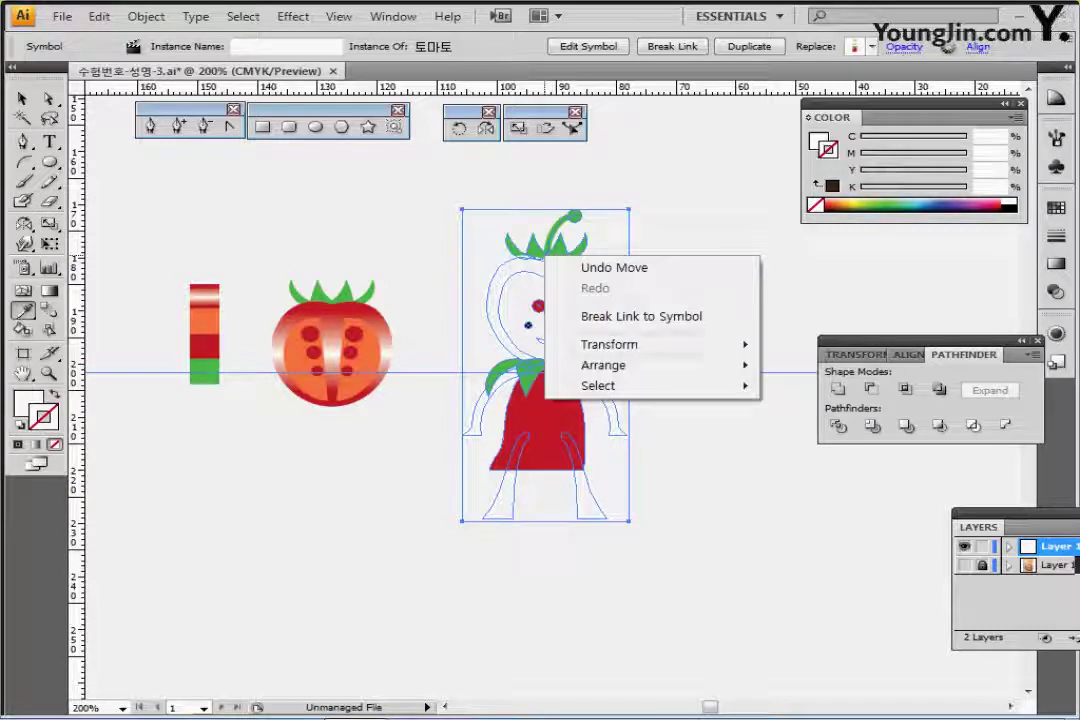
left_click(641, 316)
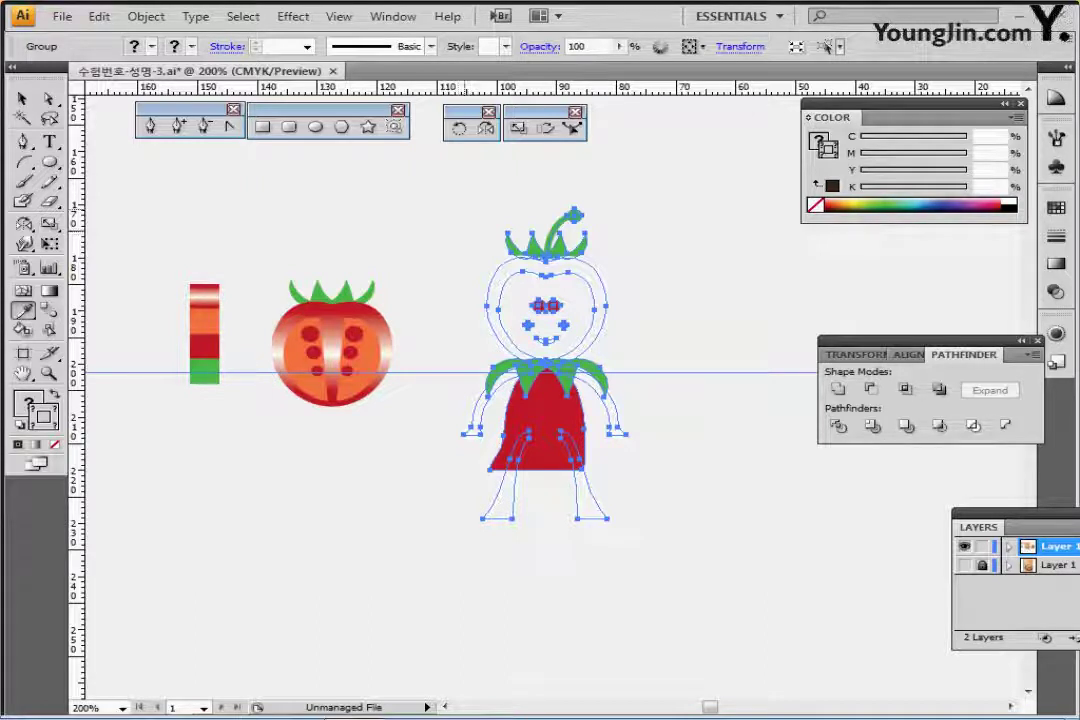
key("ctrl+shift+a")
left_click_drag(545, 198, 611, 229)
right_click(543, 371)
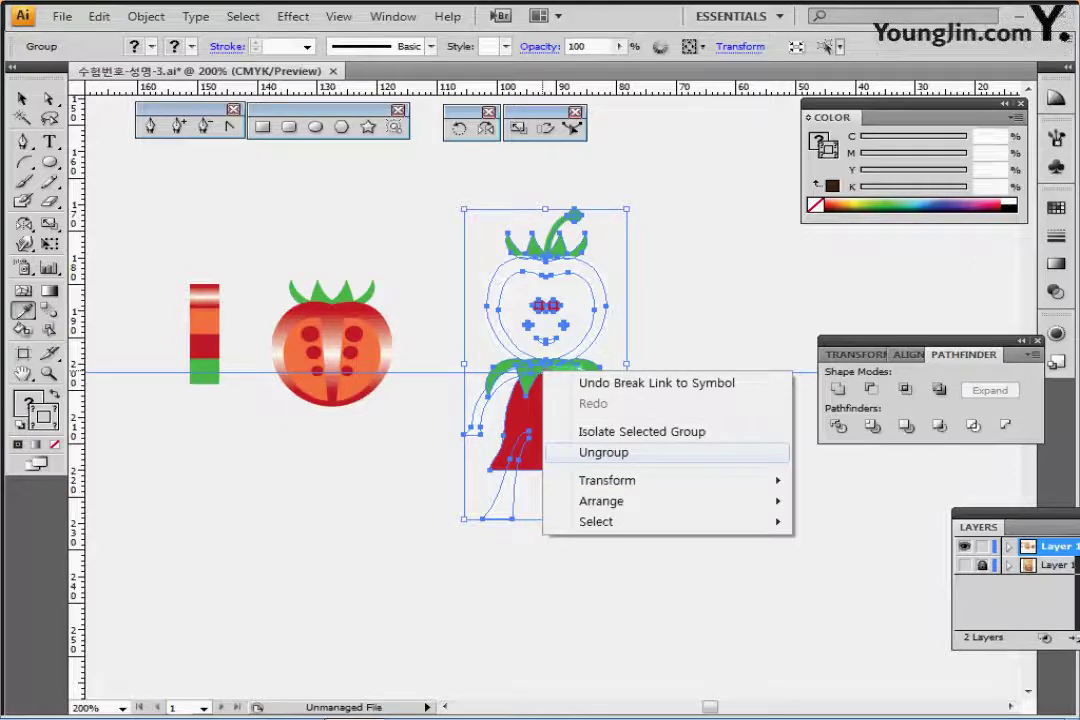
left_click(605, 453)
key("ctrl+shift+a")
Delete the character's stem, collar, dress, arms, legs, eyes and the red dots between them, keeping the head outlines and leaf crown
left_click_drag(529, 175, 587, 218)
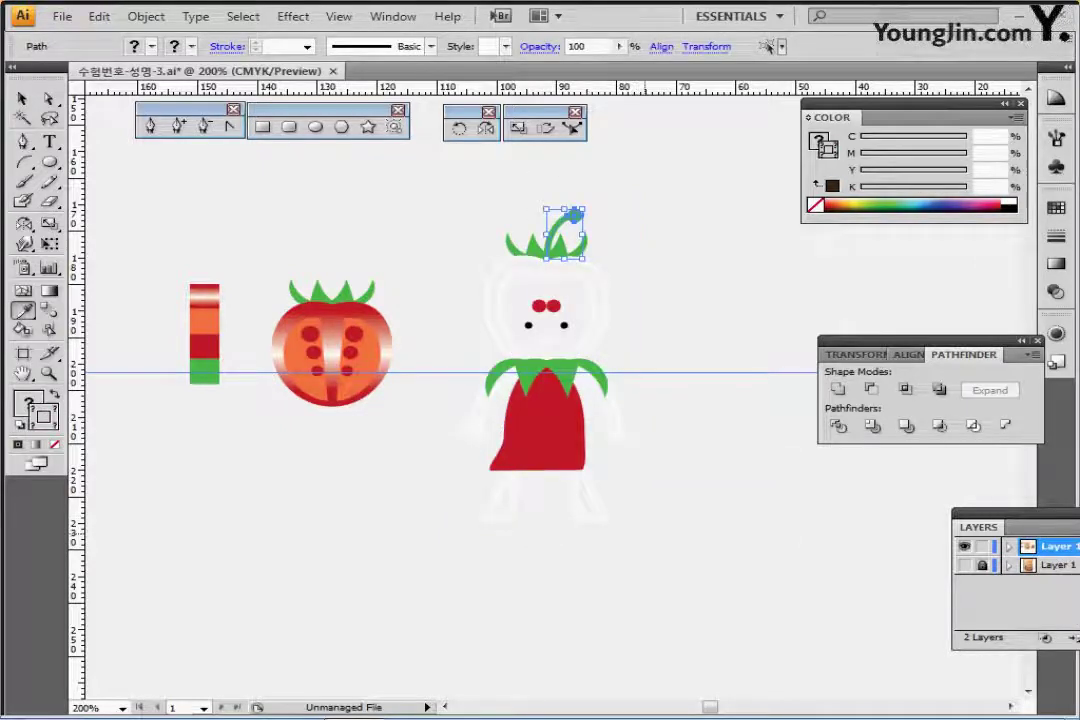
left_click_drag(644, 533, 480, 378)
key("Delete")
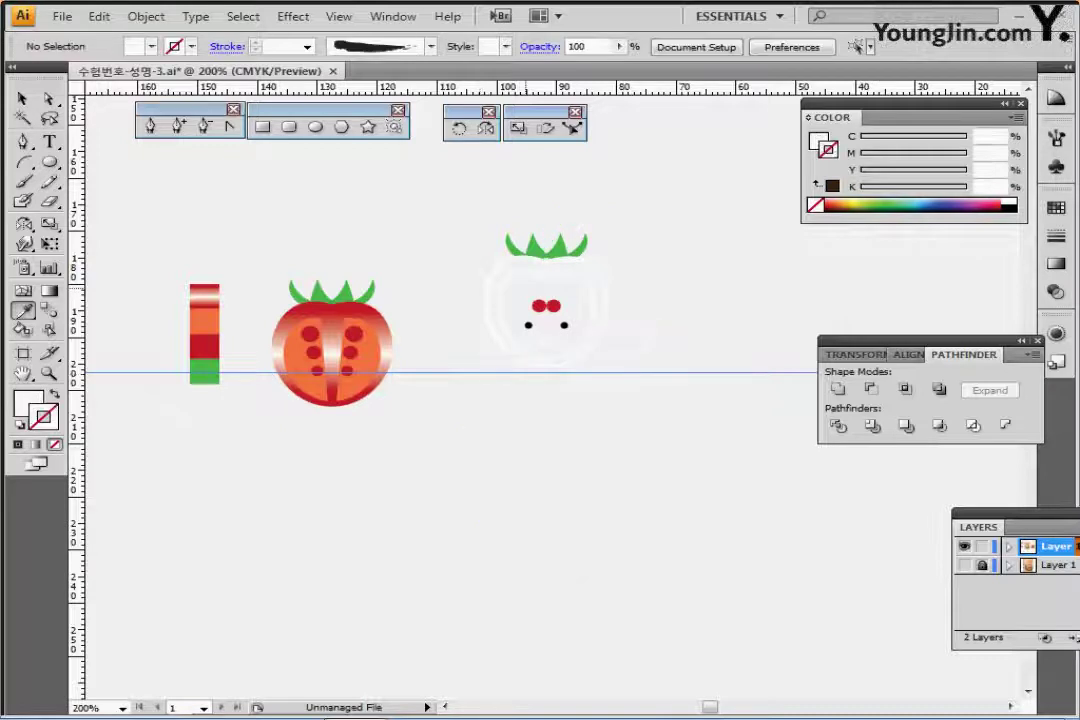
left_click_drag(526, 288, 571, 332)
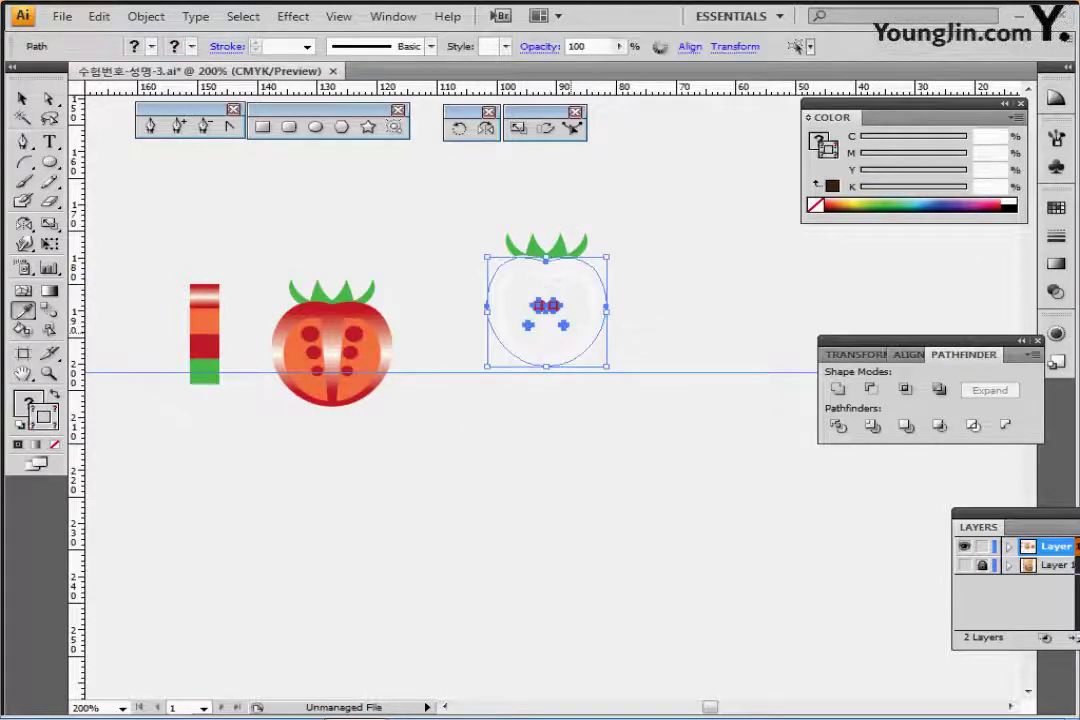
left_click(522, 258, "shift")
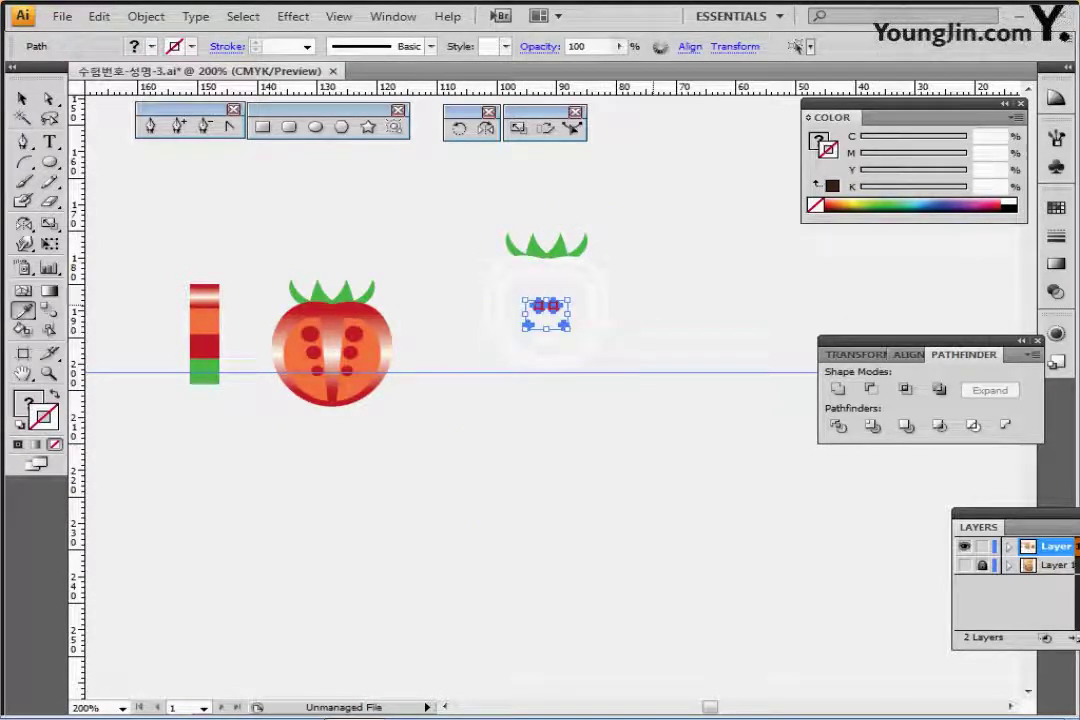
key("Delete")
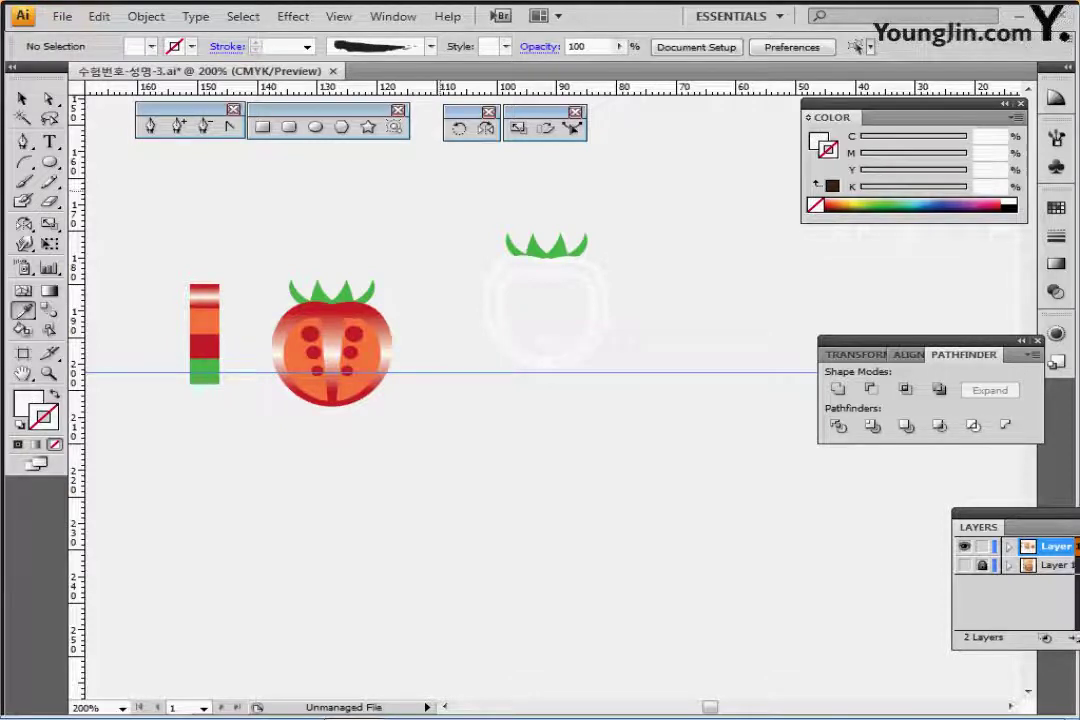
Fill both head outlines with the orange sampled from the colour strip and delete the mouth
left_click_drag(466, 300, 509, 341)
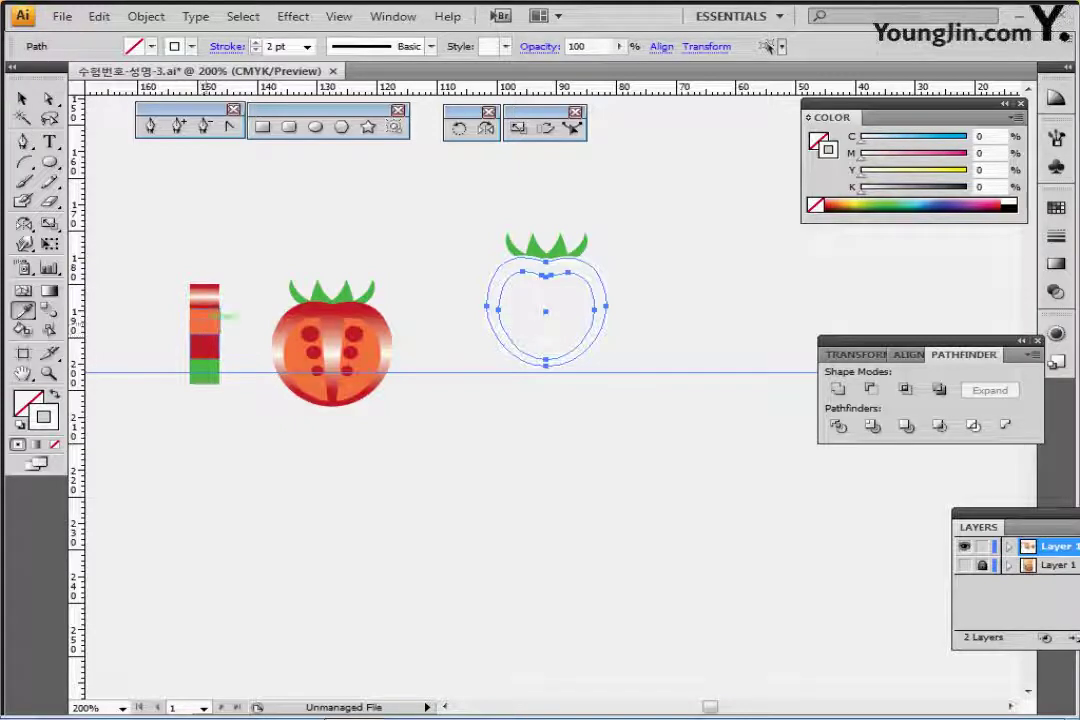
left_click(205, 318)
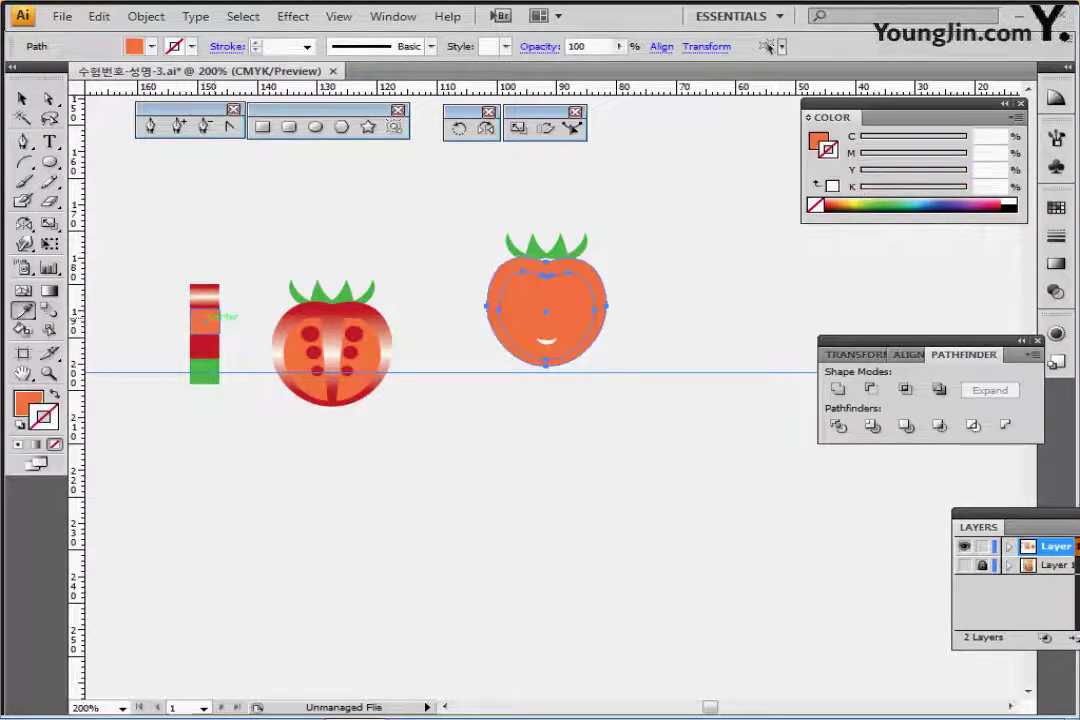
left_click(633, 330, "ctrl")
left_click(545, 342, "ctrl")
left_click(546, 341, "ctrl")
key("Delete")
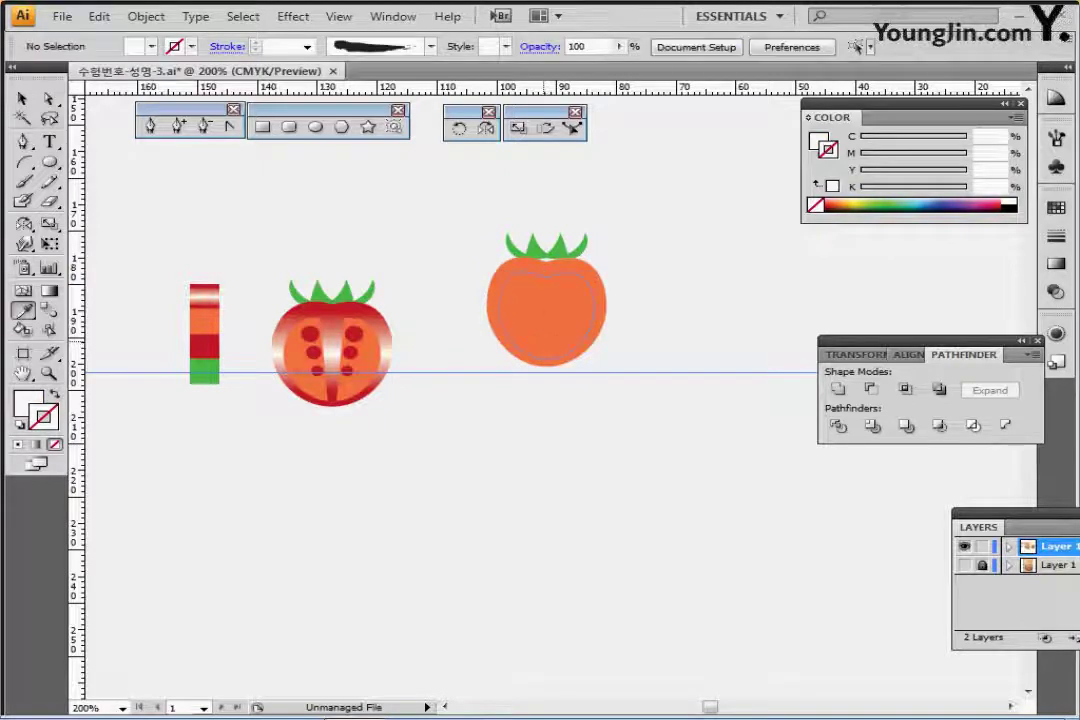
Fill the outer head shape with the strip's dark red and lower the green leaf crown slightly onto the tomato
left_click(496, 300, "ctrl")
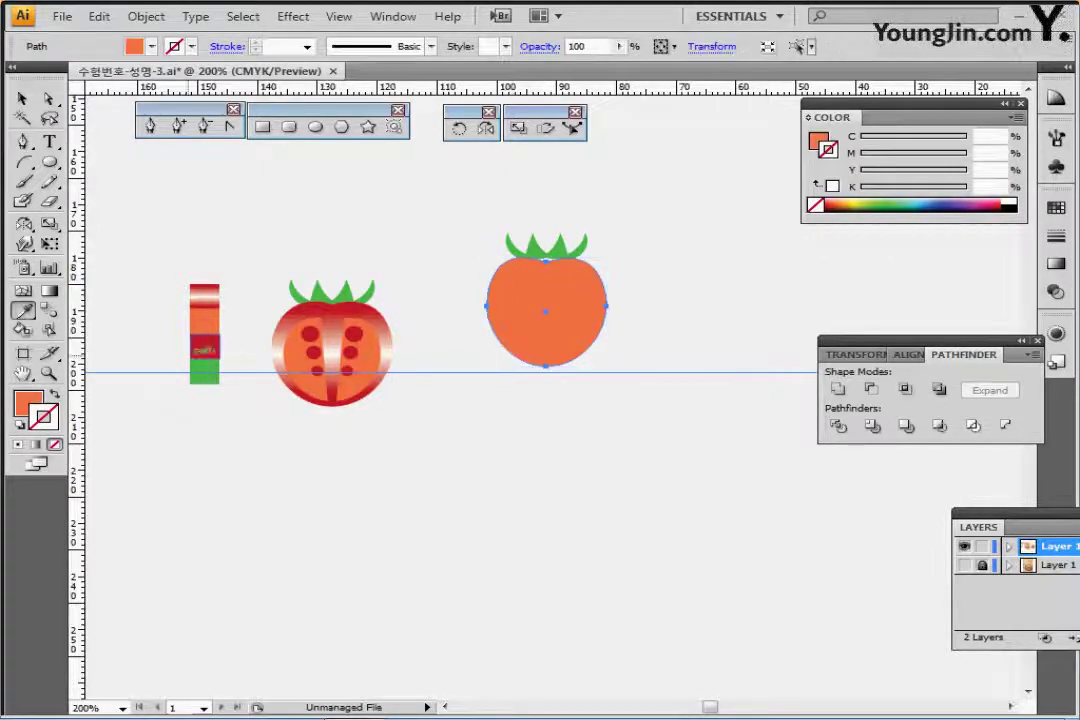
left_click(205, 345)
left_click(579, 500, "ctrl")
left_click(583, 368, "ctrl")
left_click_drag(583, 380, 670, 397)
left_click(601, 234, "ctrl")
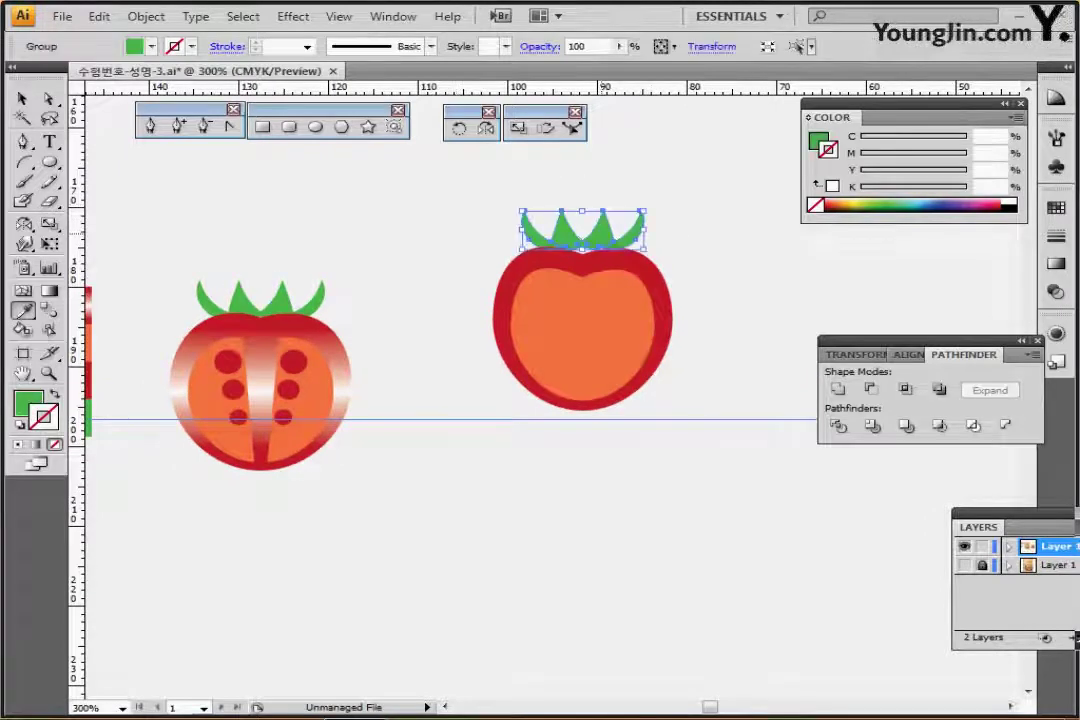
left_click_drag(601, 234, 603, 245)
key("ctrl+shift+a")
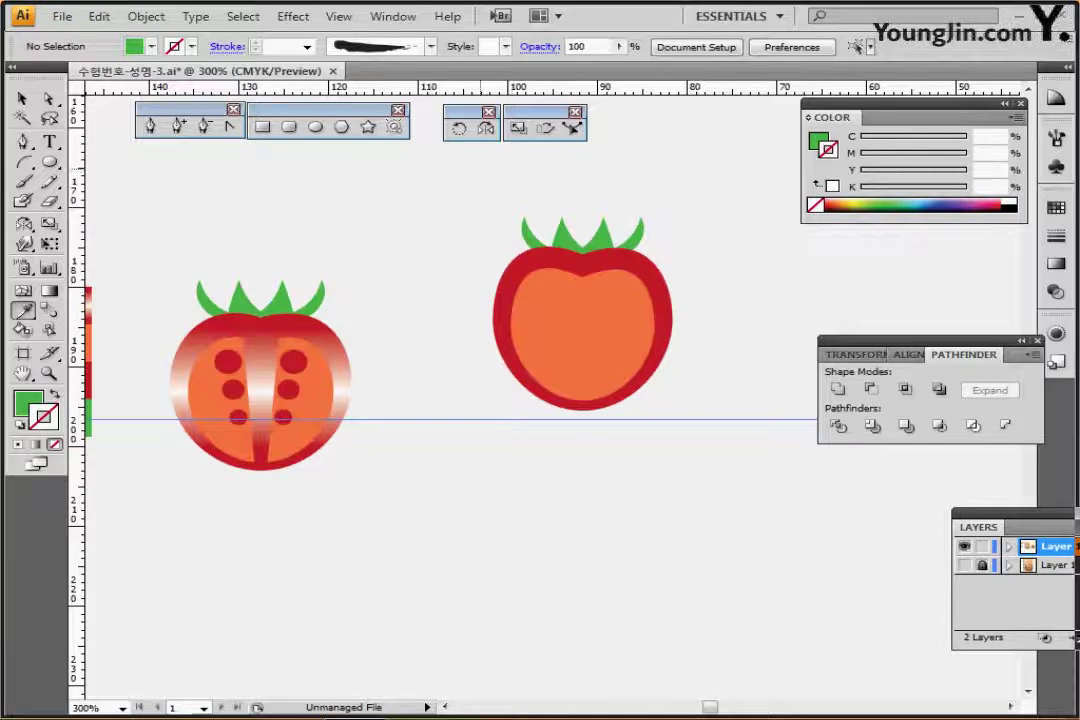
Move the whole new tomato down level with the reference tomato and save the file
left_click_drag(485, 203, 640, 350)
left_click_drag(602, 300, 598, 376)
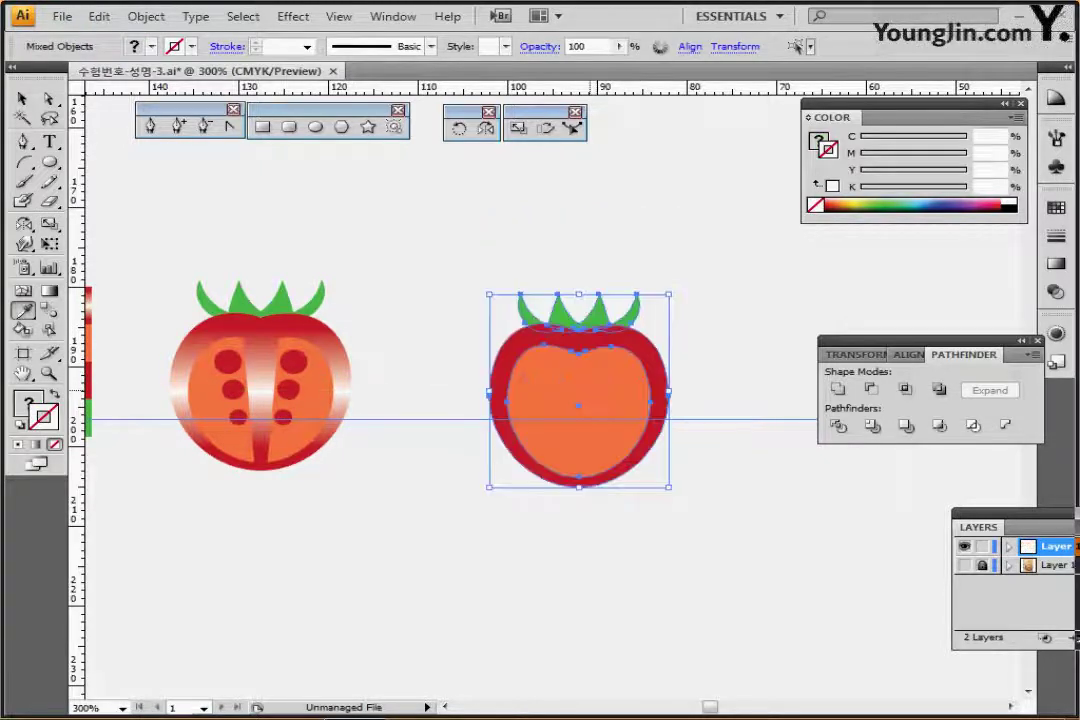
key("ctrl+s")
left_click(560, 312, "ctrl+shift")
left_click_drag(560, 312, 580, 262)
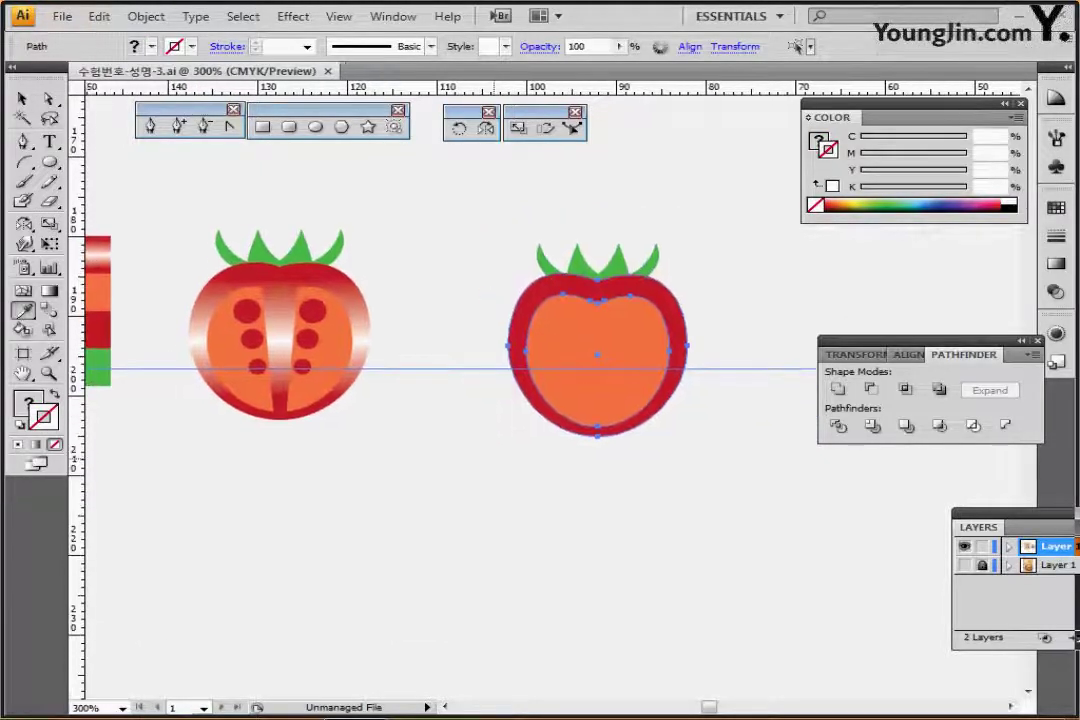
key("ctrl+shift+a")
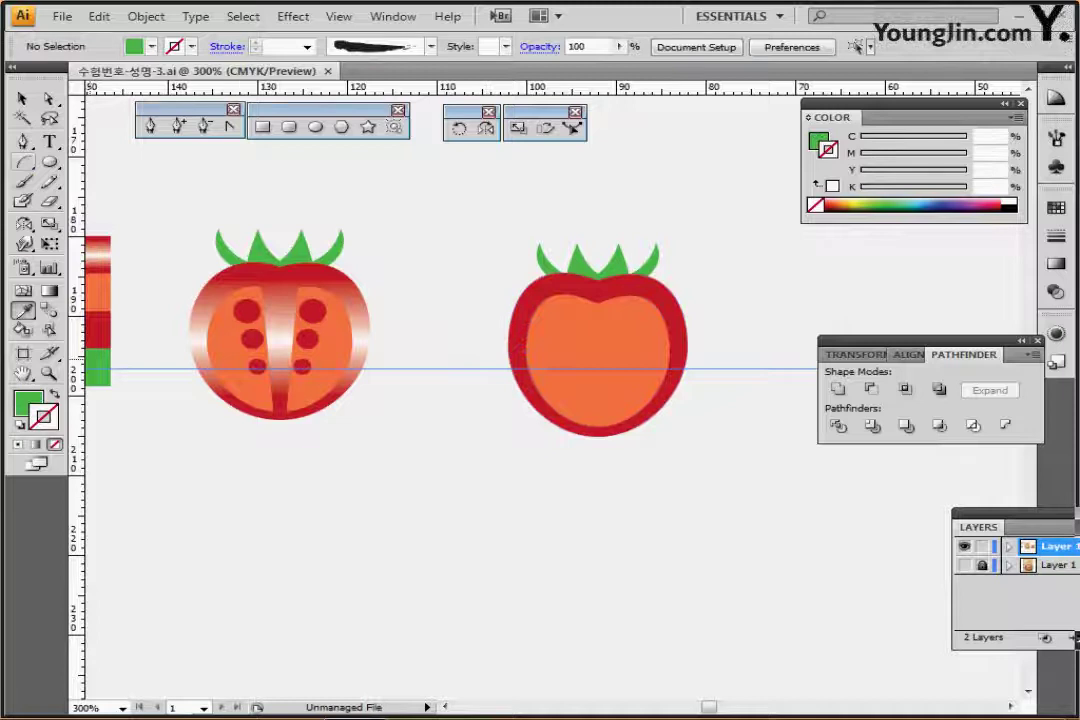
Draw a slightly slanted line from the leaves to below the new tomato's base and give it a black 1 pt stroke
left_click(24, 162)
left_click(22, 161)
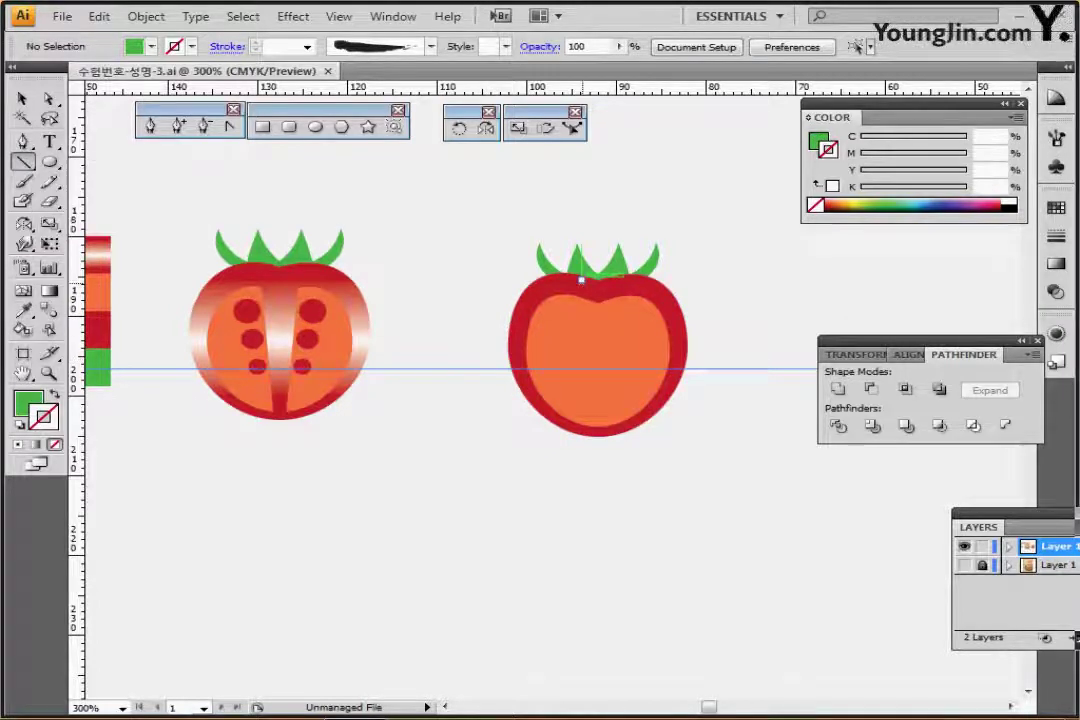
left_click_drag(567, 246, 597, 458)
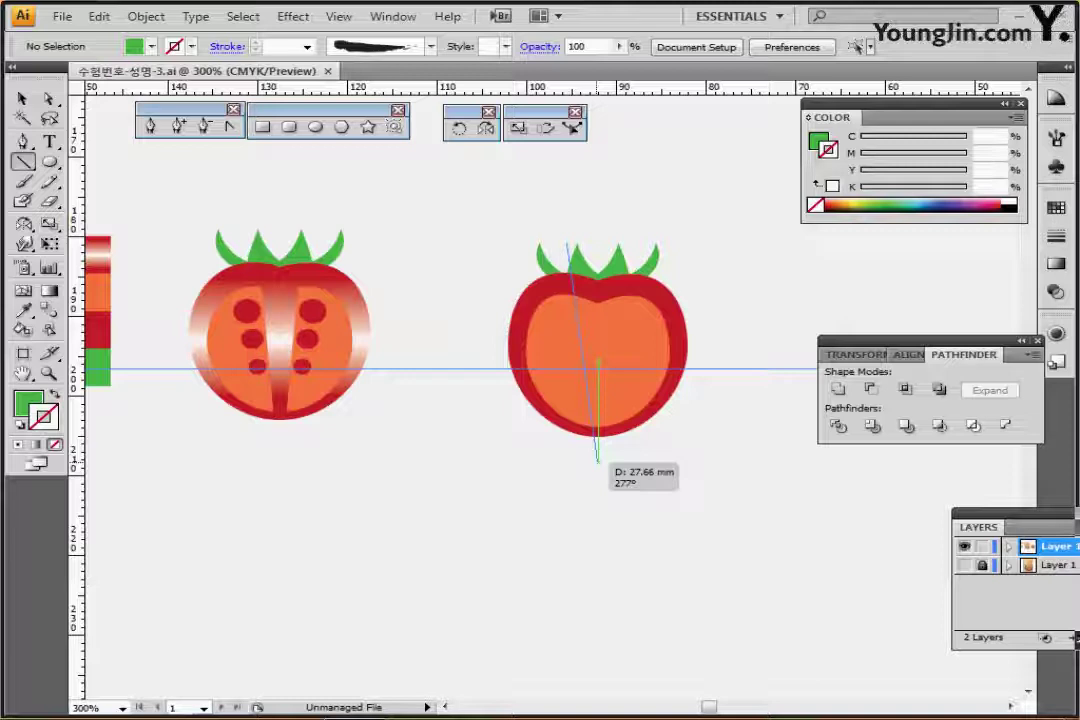
left_click_drag(597, 460, 592, 459)
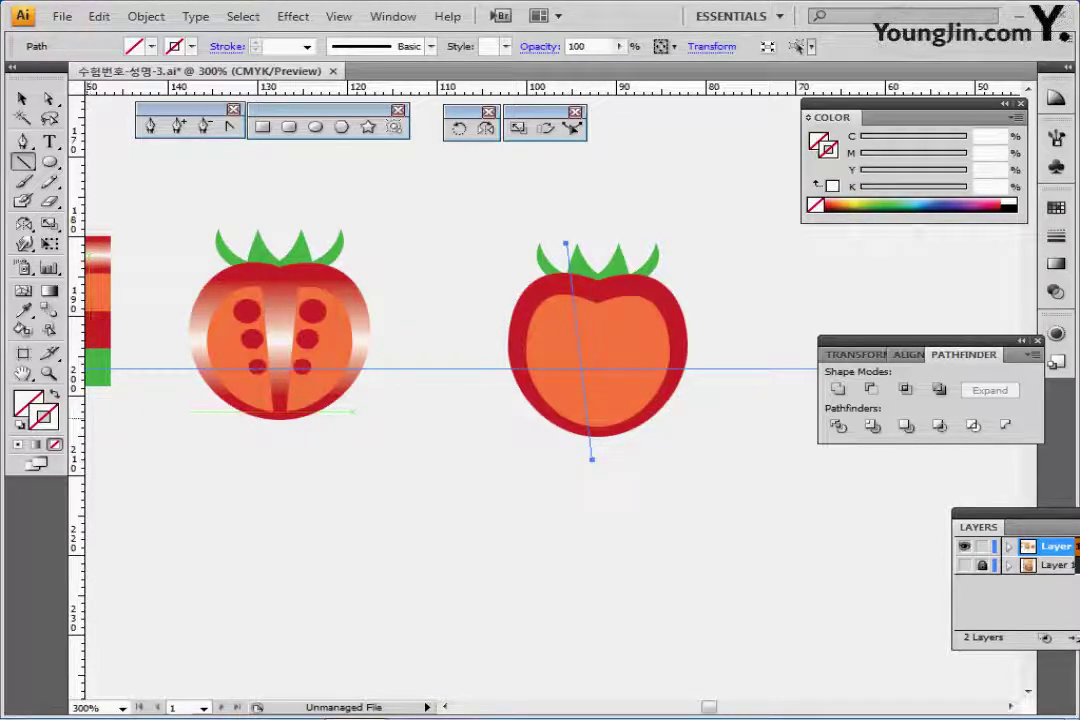
left_click(174, 46)
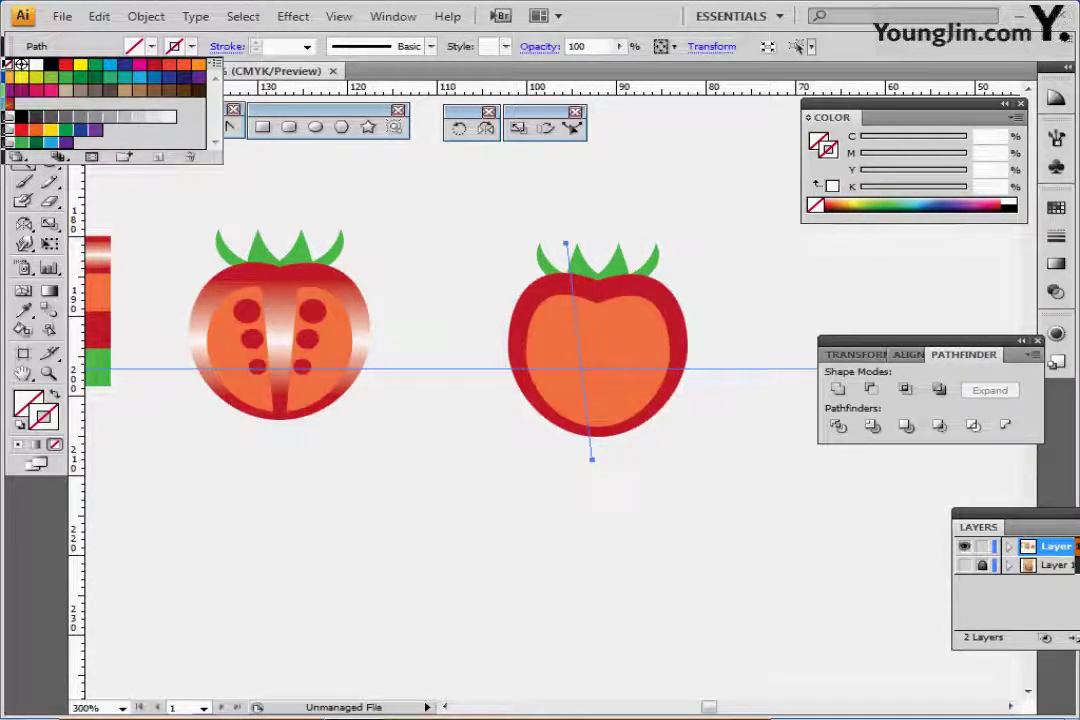
left_click(21, 63)
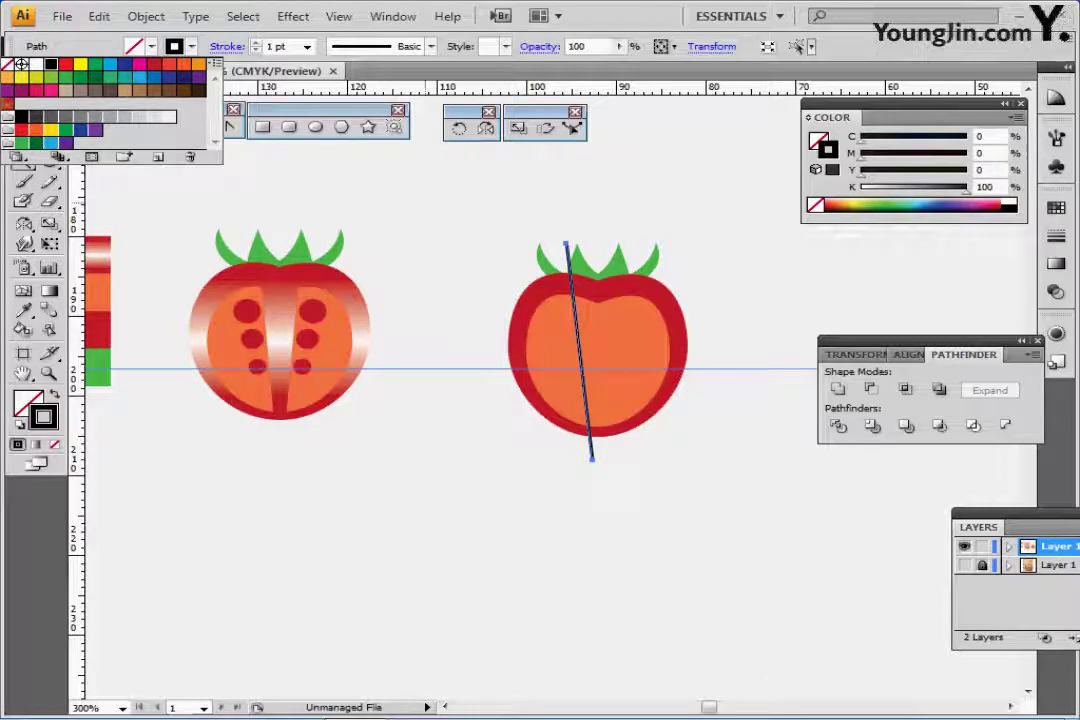
key("ctrl+shift+a")
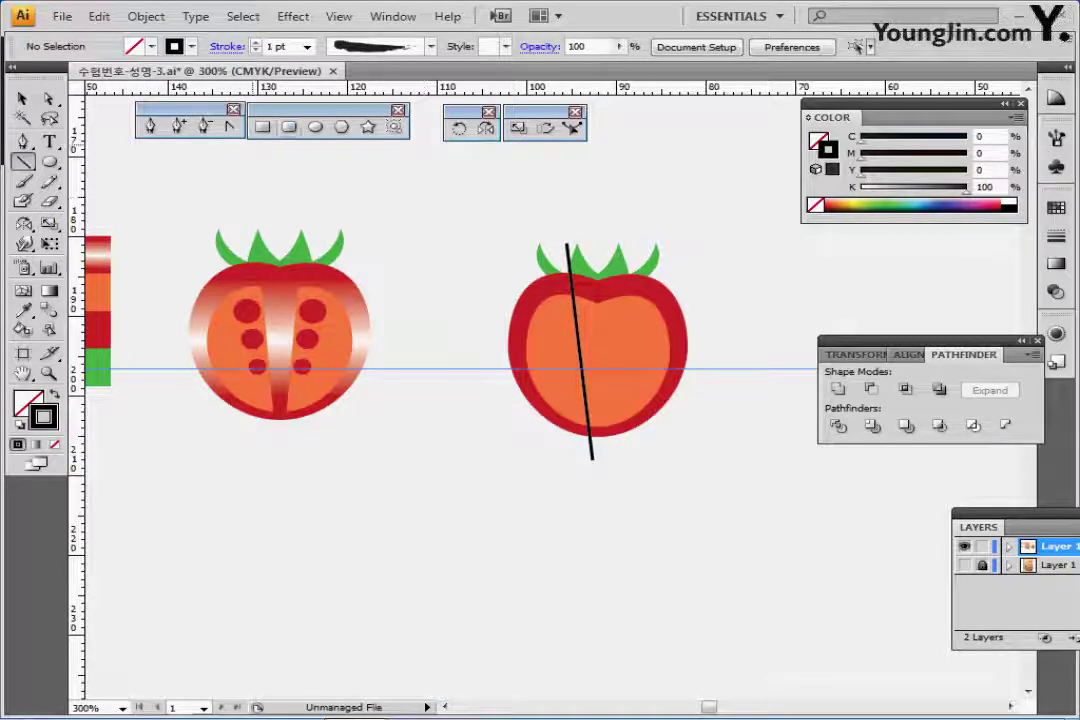
Draw three dark red seed ellipses of decreasing size down the tomato's flesh, left of the slanted line
left_click(316, 127)
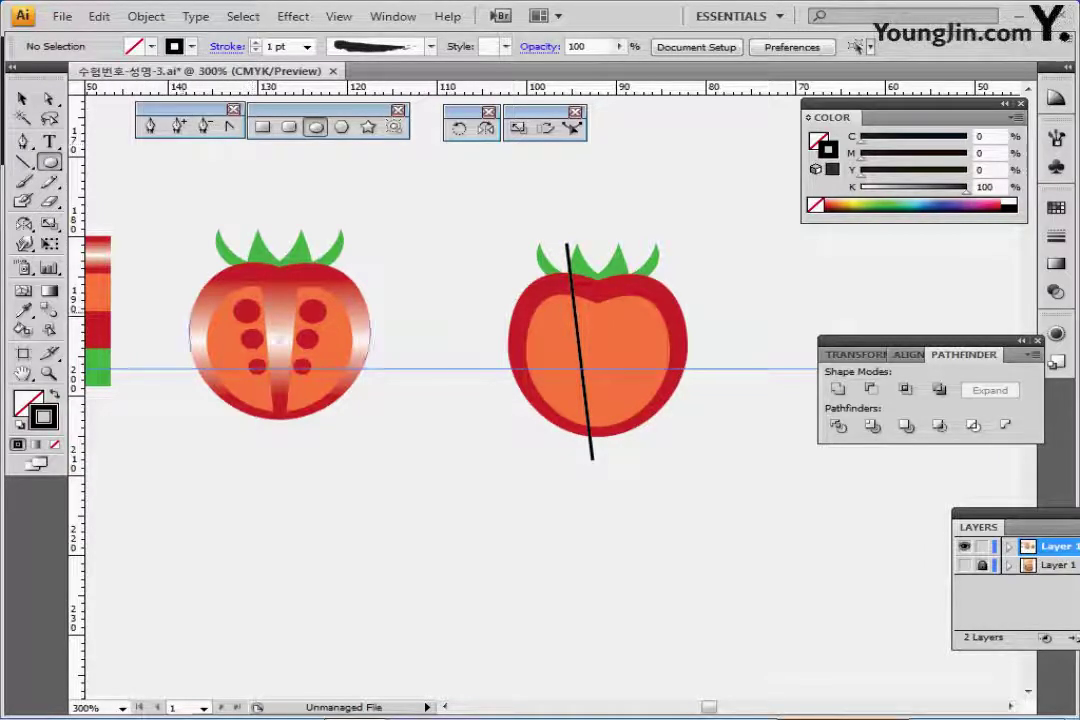
left_click(98, 329, "ctrl")
key("ctrl+shift+a")
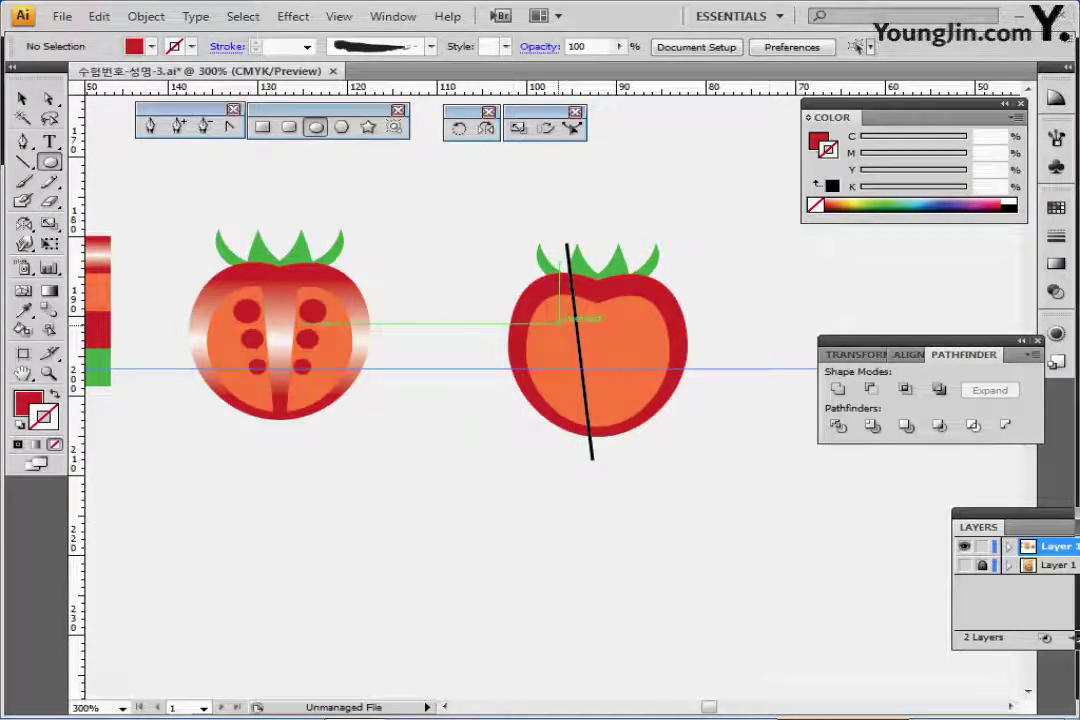
left_click_drag(558, 320, 565, 330)
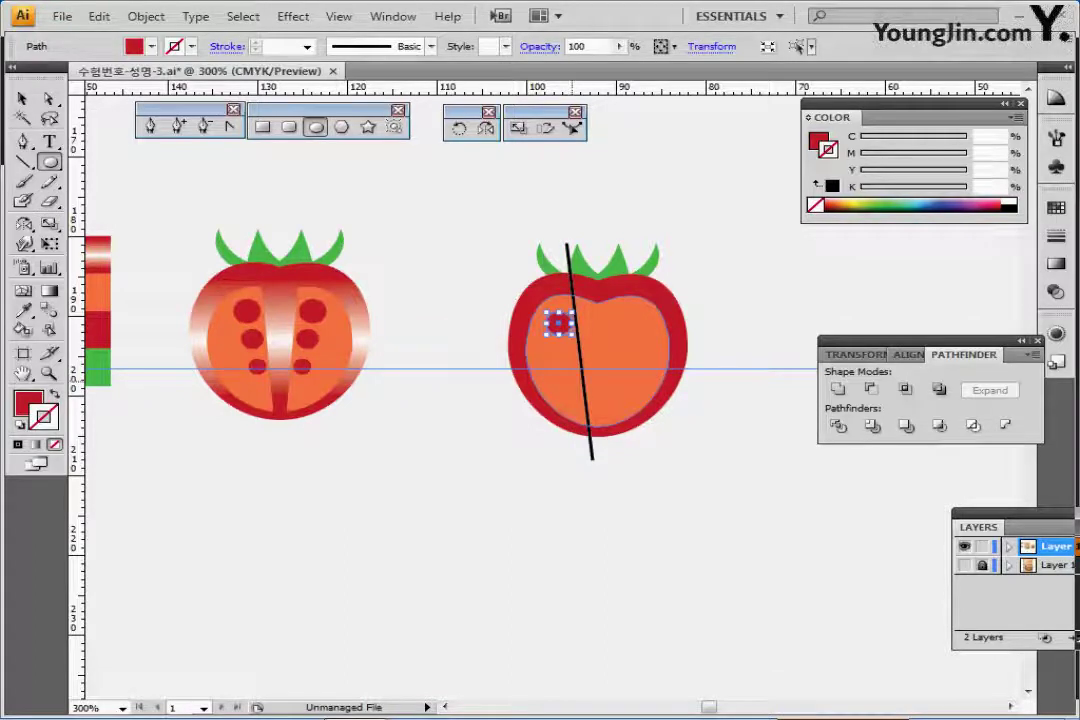
key("ctrl+plus")
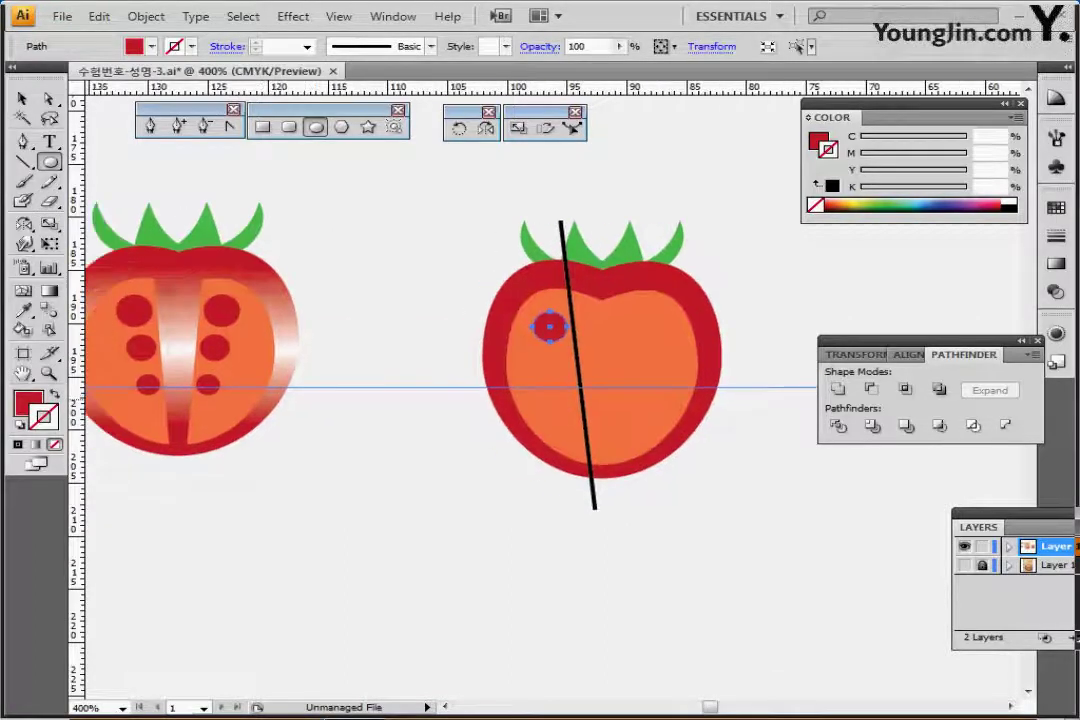
left_click_drag(565, 331, 609, 297)
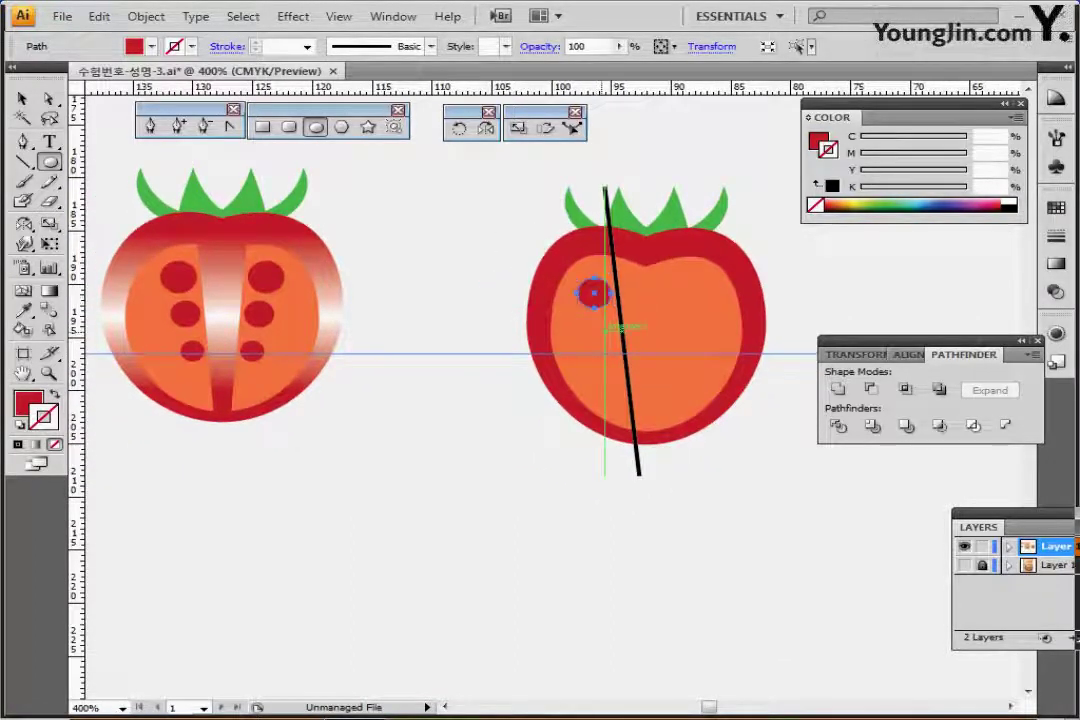
left_click_drag(598, 335, 608, 372)
key("ctrl+shift+a")
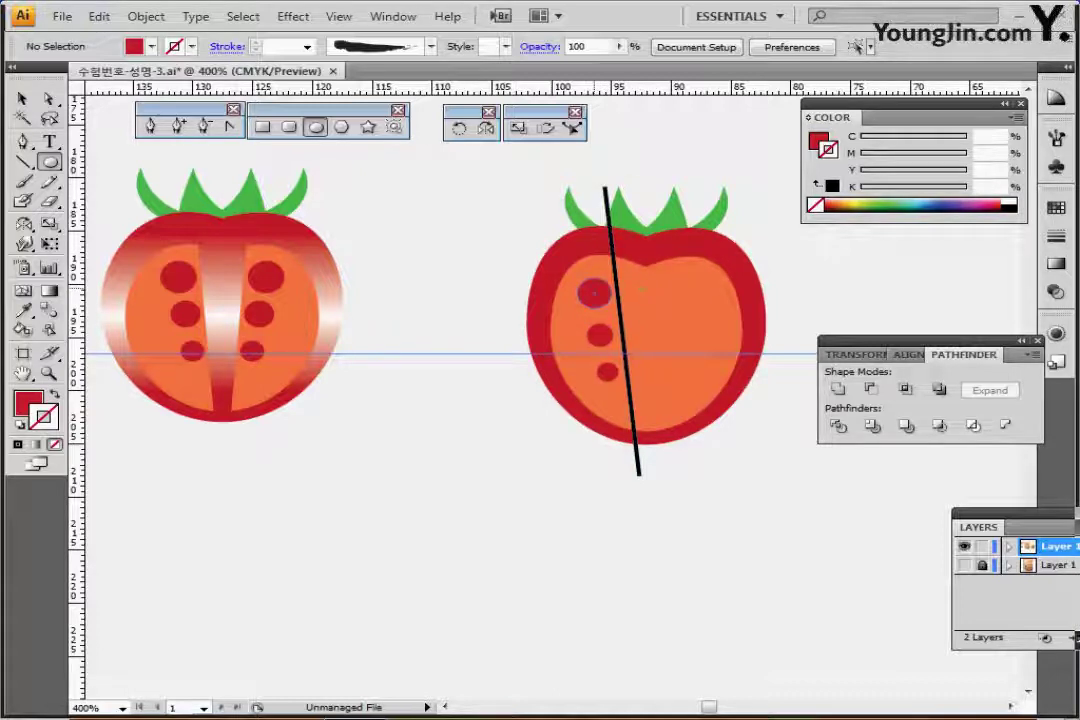
Reflect a copy of the three seeds and the slanted line across the vertical axis through the new tomato's top notch
left_click(593, 292)
left_click(600, 336, "shift")
left_click(607, 372, "shift")
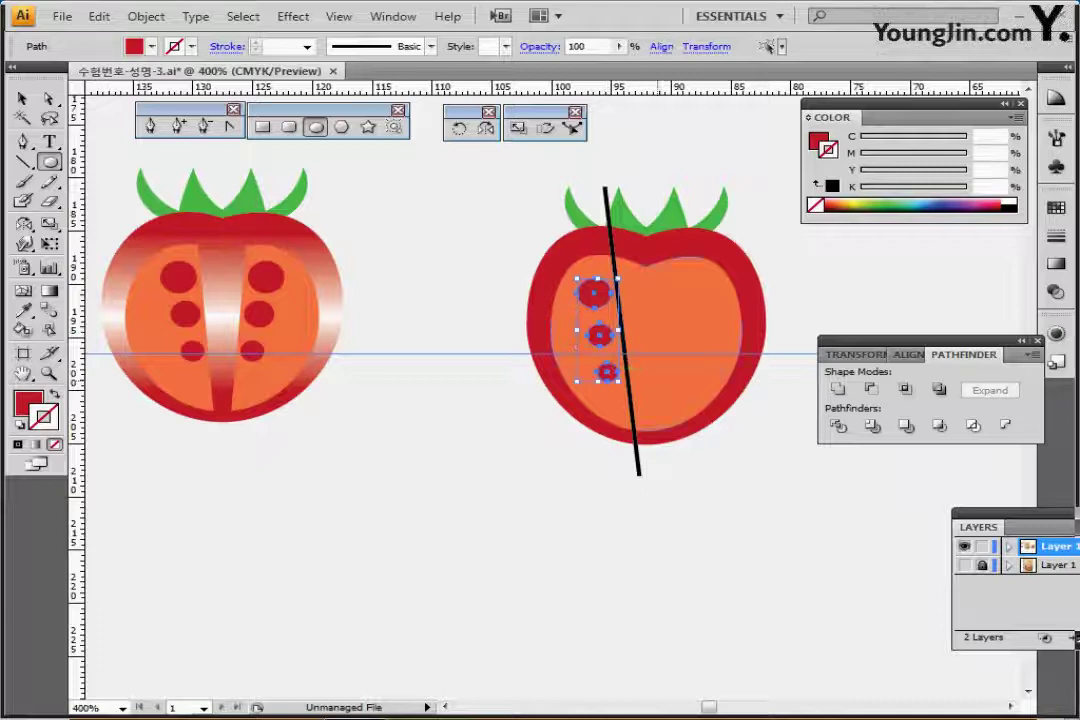
left_click(627, 370, "shift")
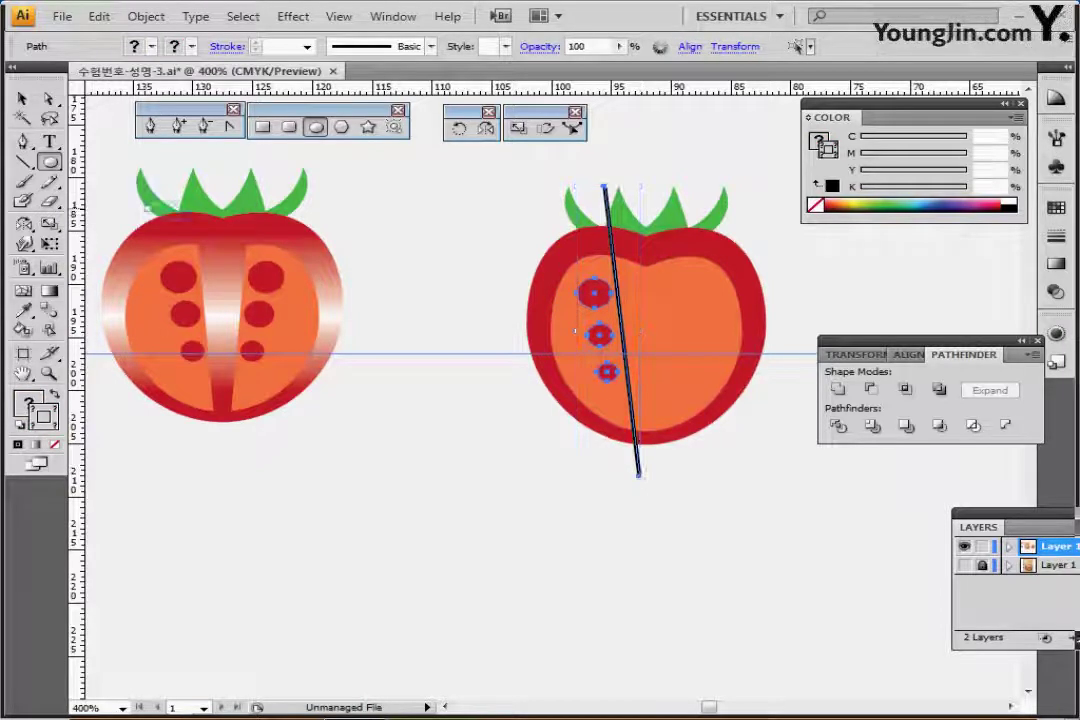
left_click(486, 128)
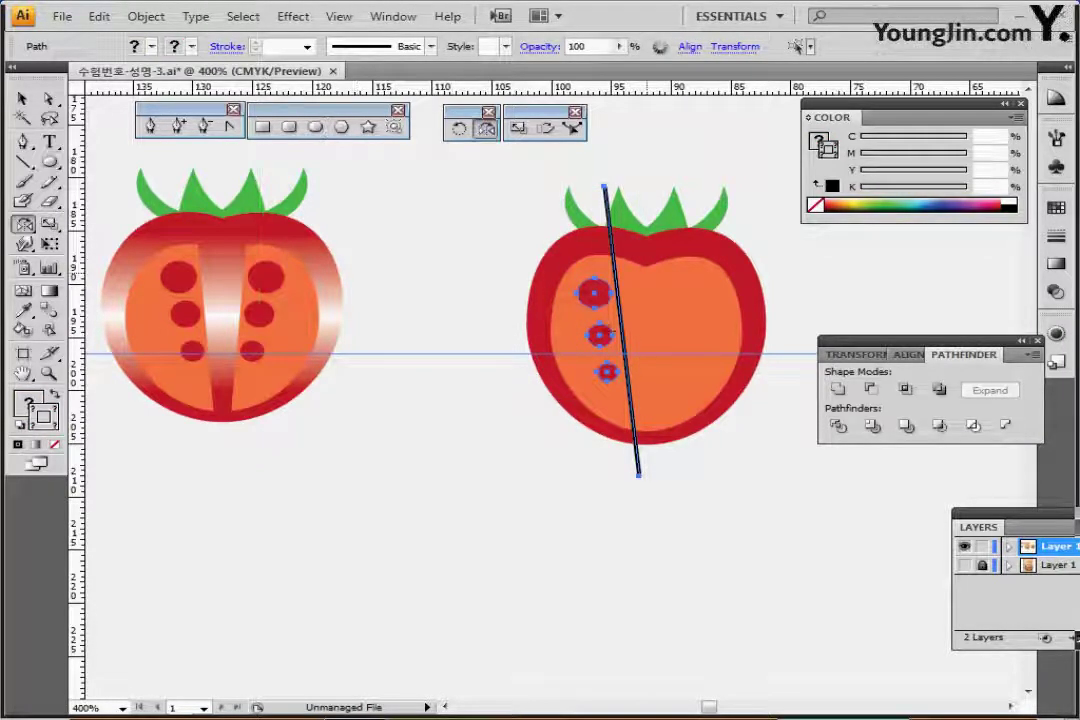
left_click(646, 267)
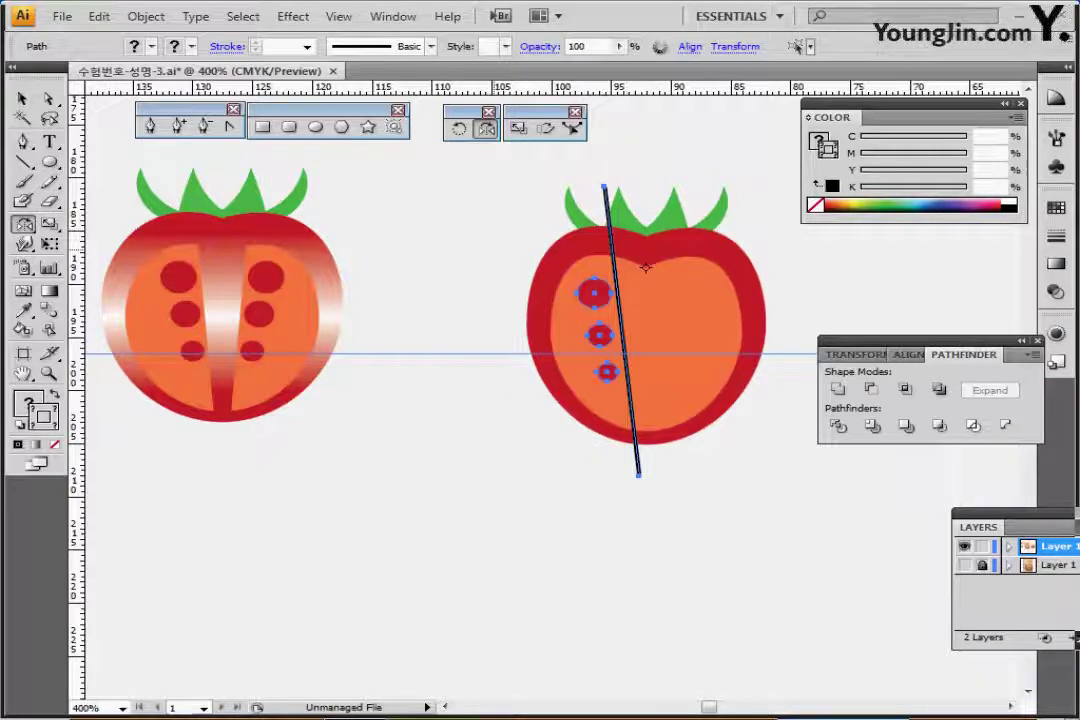
left_click_drag(594, 292, 748, 272)
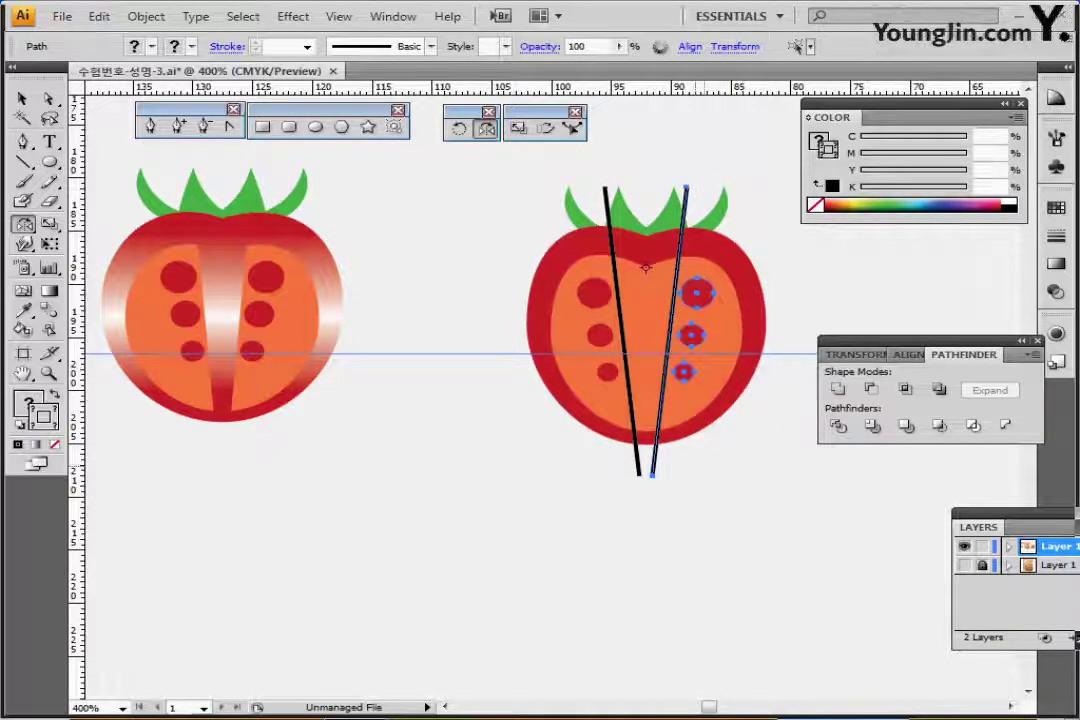
left_click(700, 143, "ctrl")
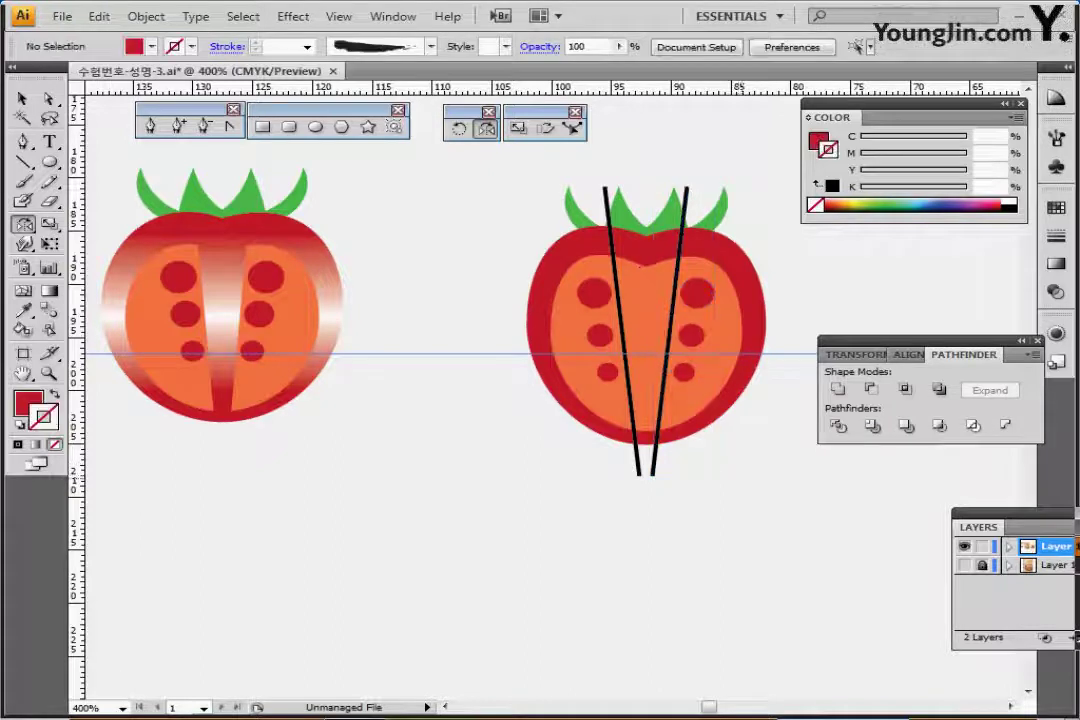
Divide the new tomato's orange flesh along both slanted lines and delete the central section between them
left_click(619, 300, "ctrl")
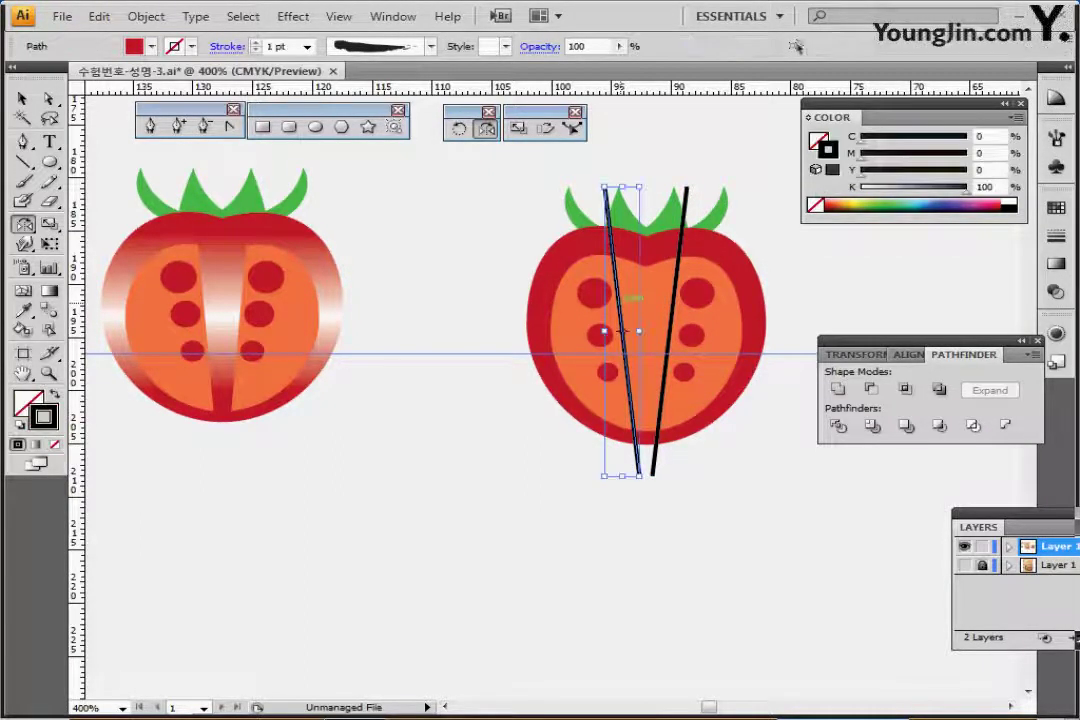
left_click_drag(632, 515, 680, 458)
left_click(639, 391, "ctrl+shift")
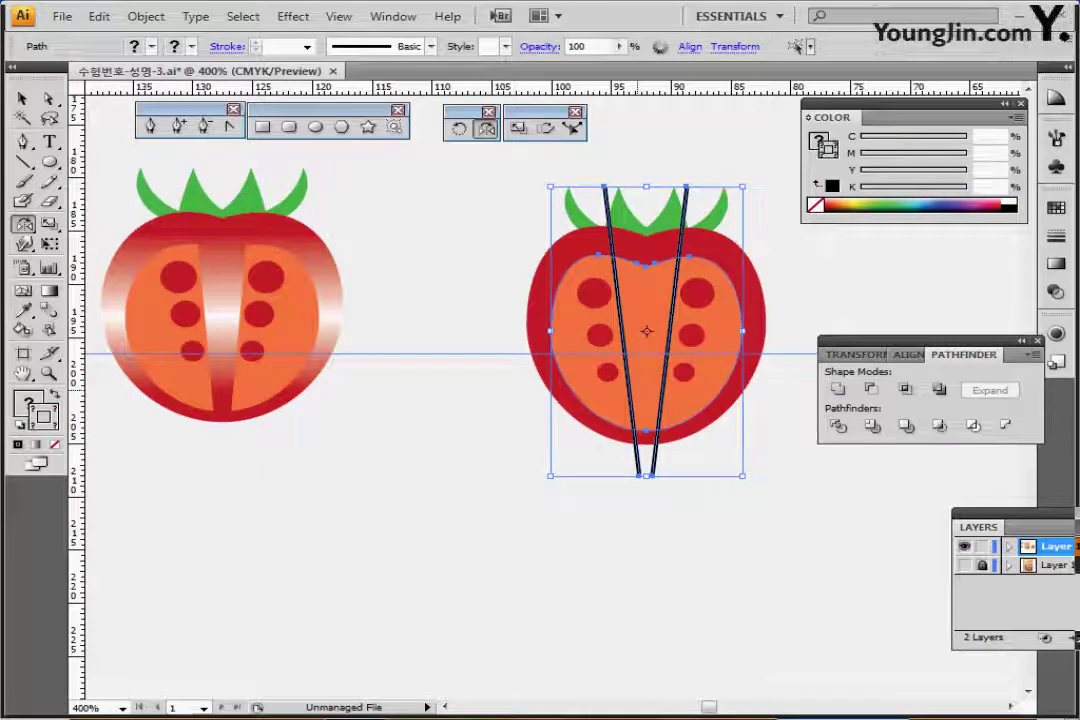
left_click(838, 426)
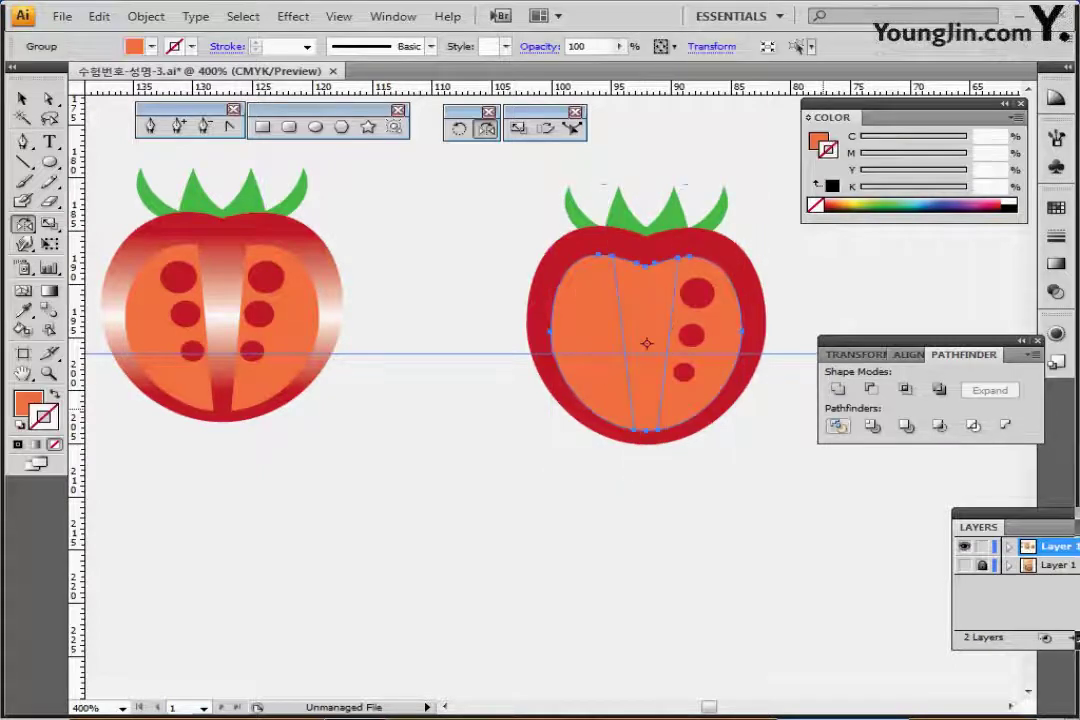
double_click(646, 310, "ctrl")
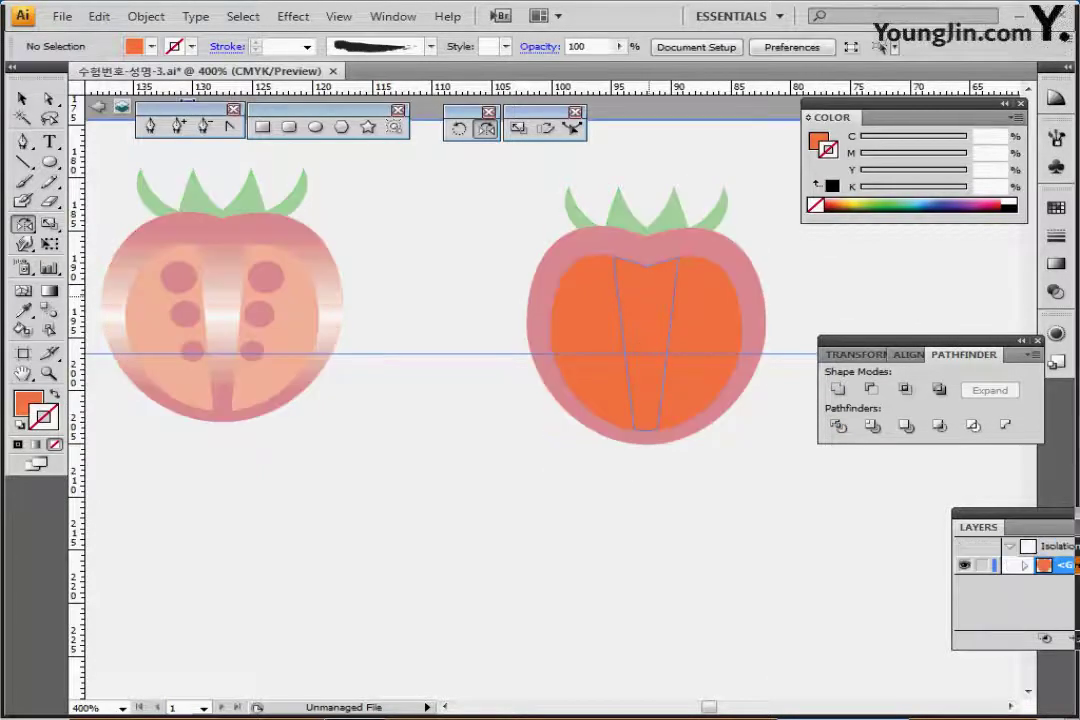
left_click(646, 310, "ctrl")
key("Delete")
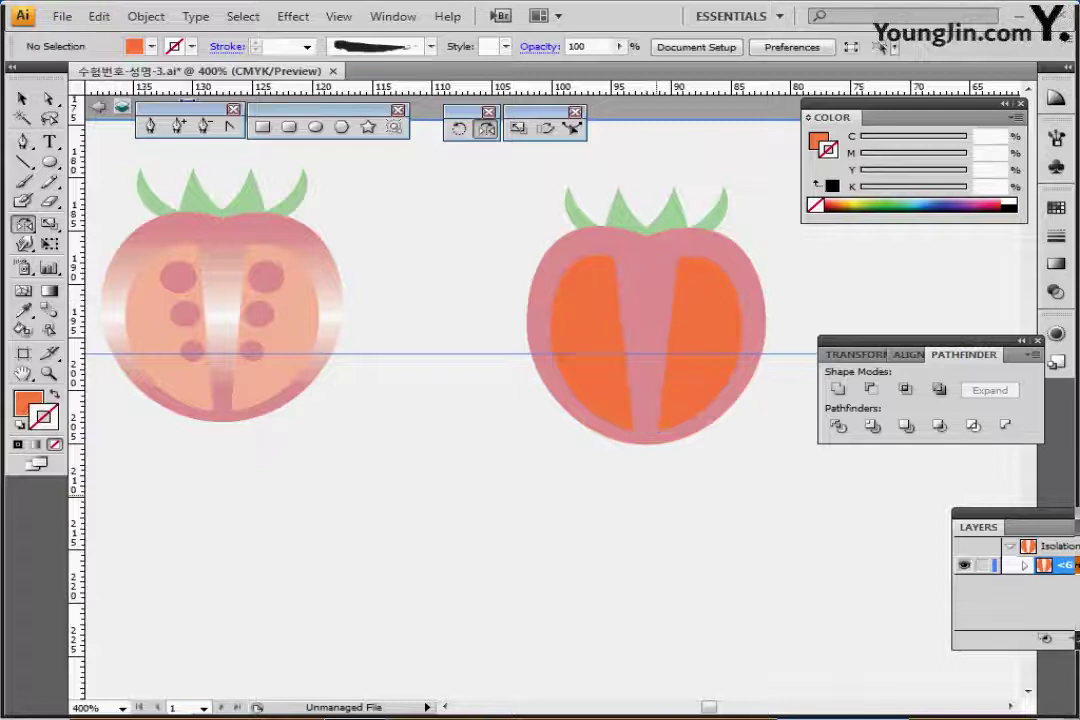
Leave the flesh group's isolation and send the two flesh halves behind the left column of seeds
double_click(610, 496, "ctrl")
left_click(597, 389, "ctrl")
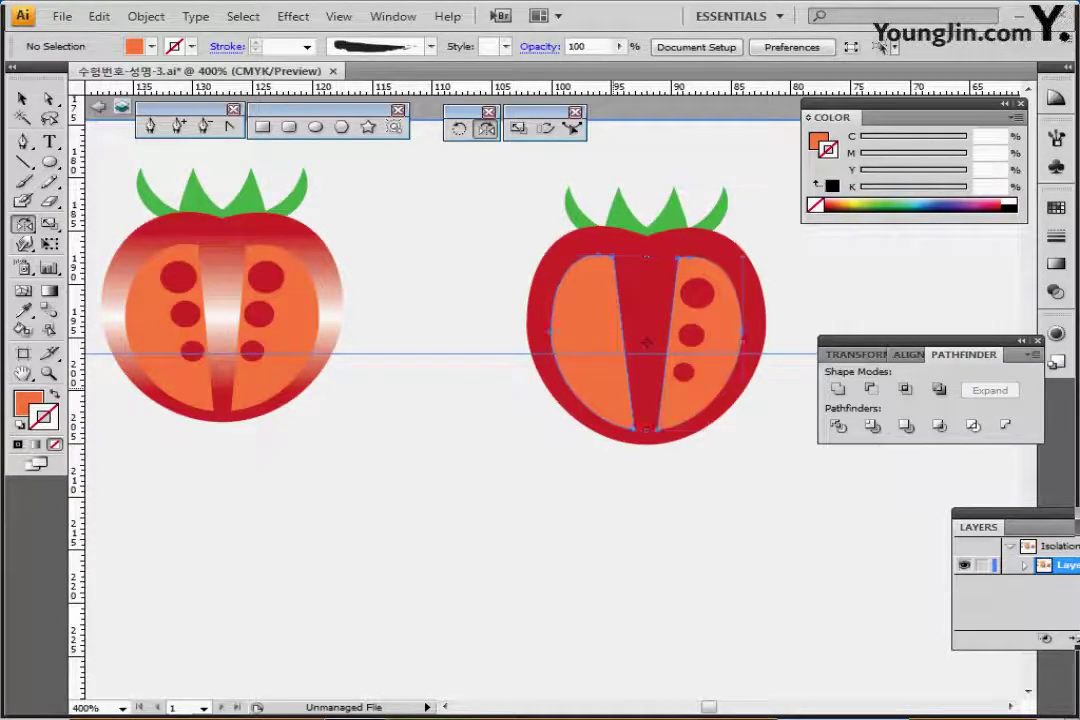
left_click(646, 343)
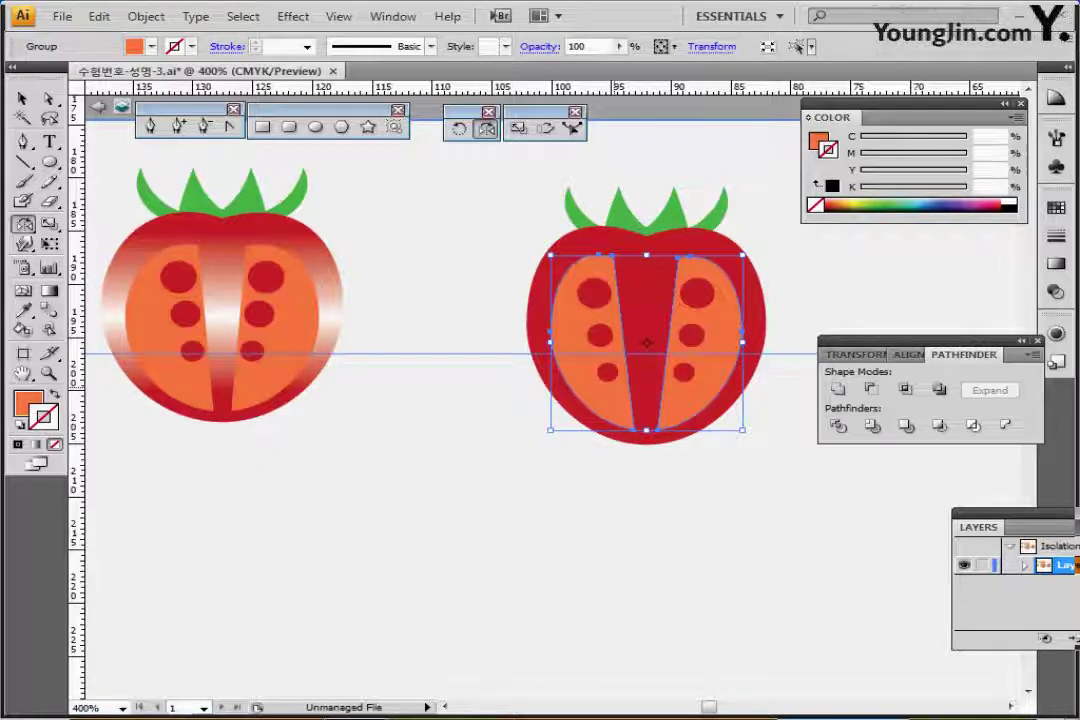
key("ctrl+shift+a")
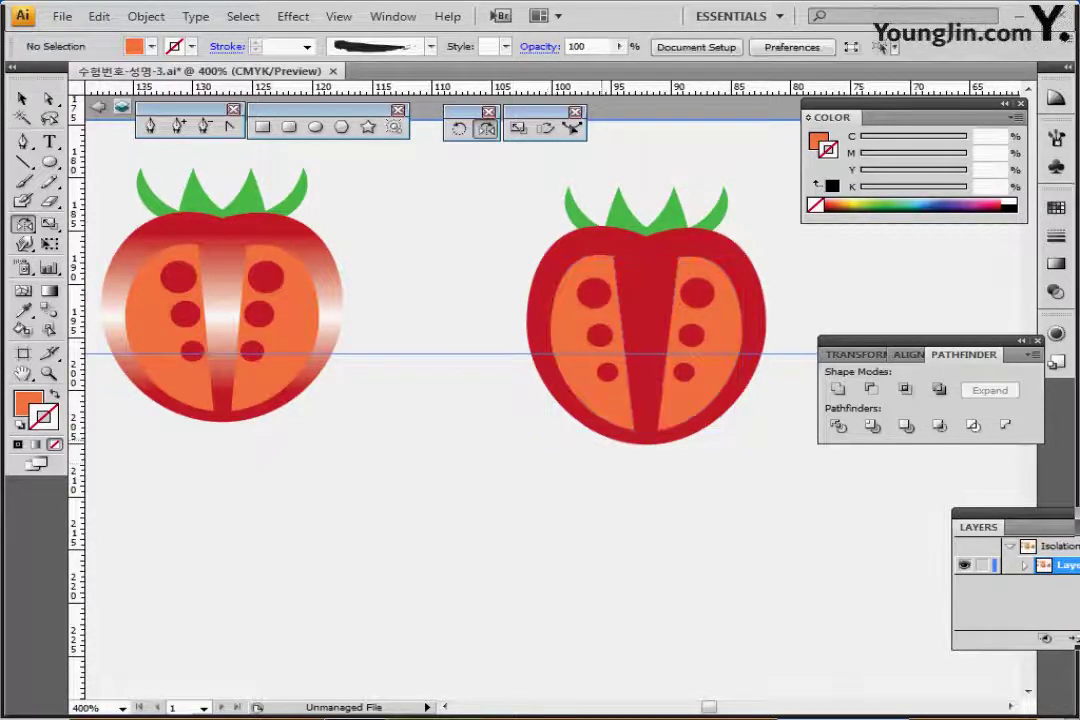
Fill the new tomato's outer shape with the red-and-white gradient sampled from the centre of the reference tomato
key("ctrl+minus")
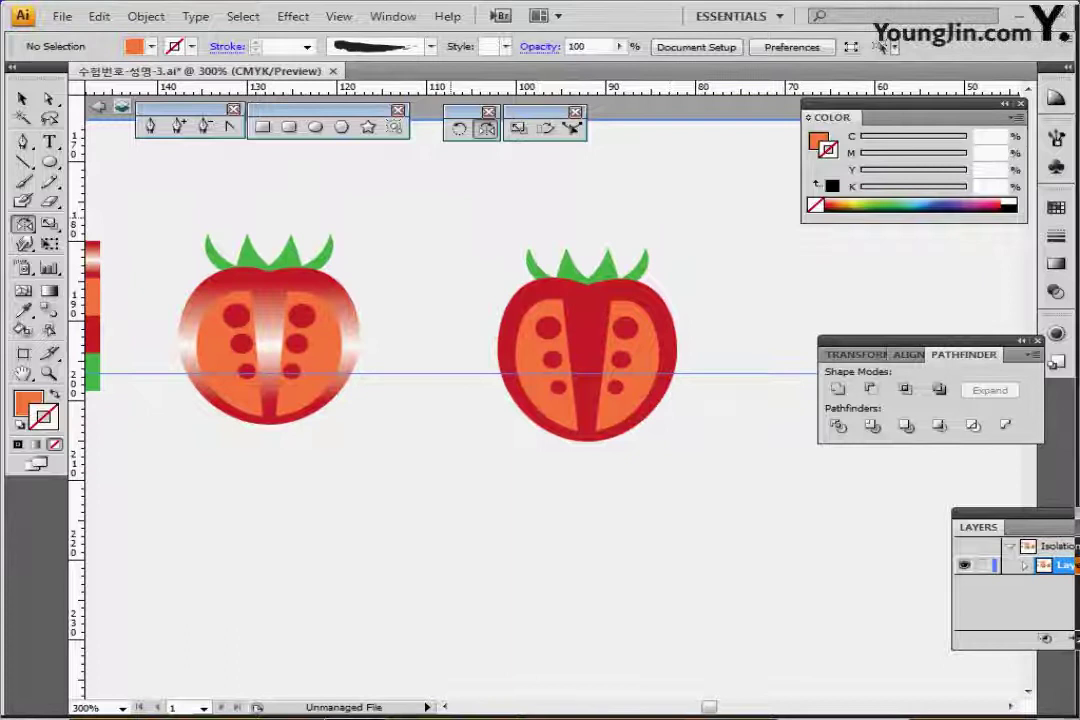
left_click(590, 400, "ctrl")
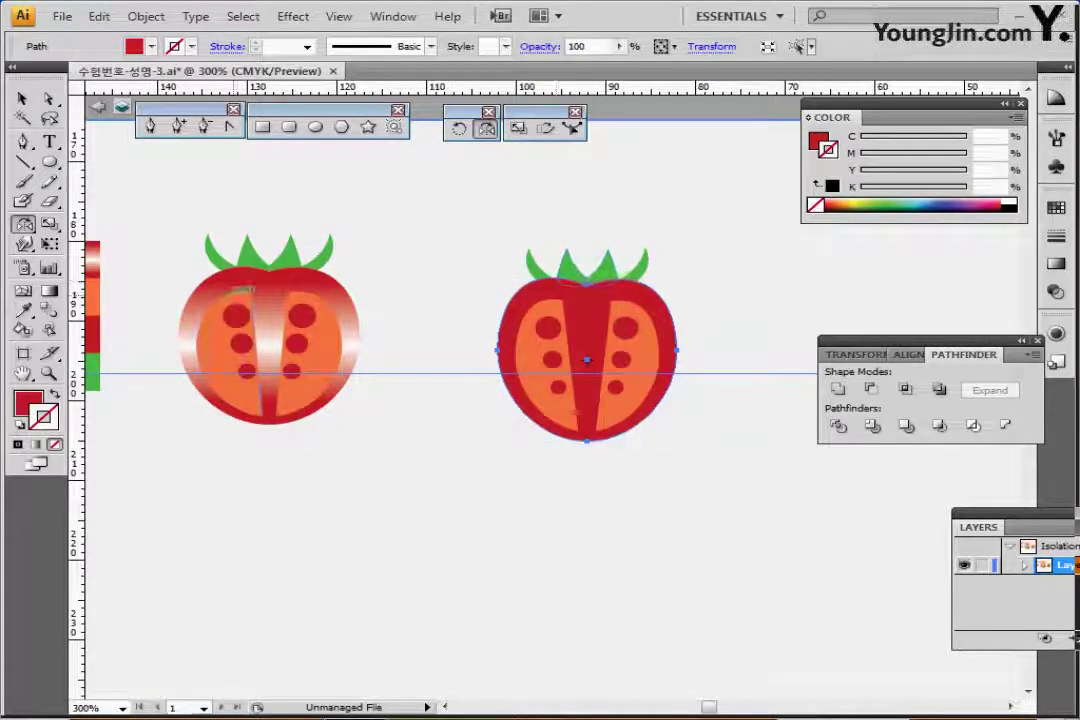
key("i")
left_click(272, 345)
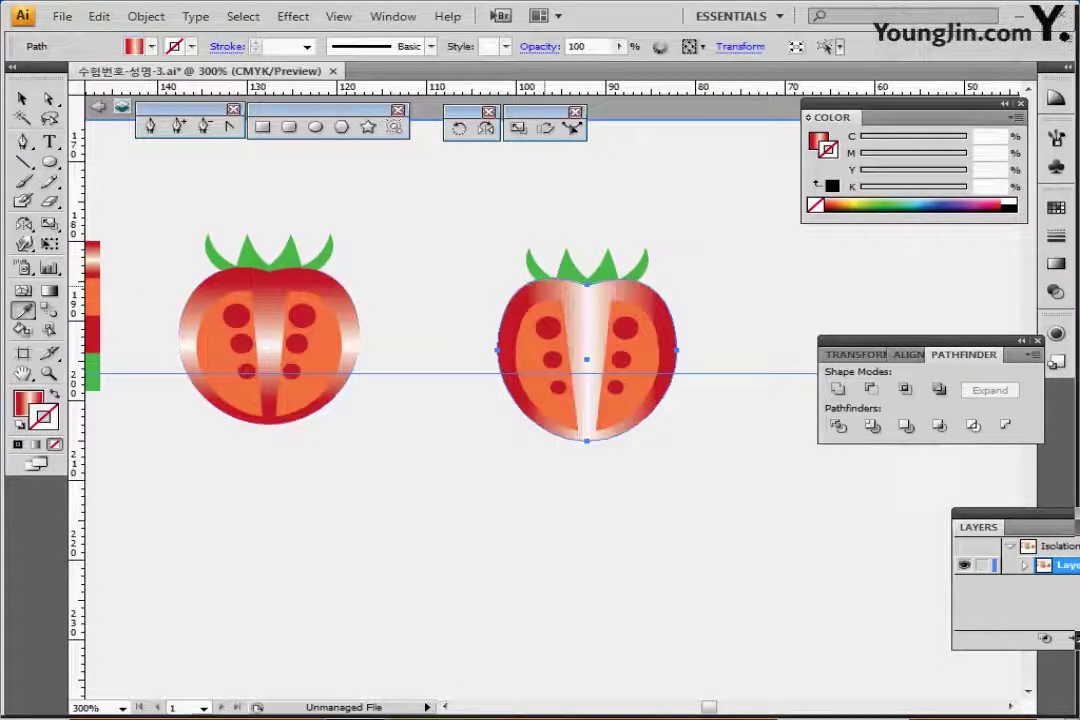
Set the angle of the outer shape's linear gradient to 90 degrees
left_click(1056, 264)
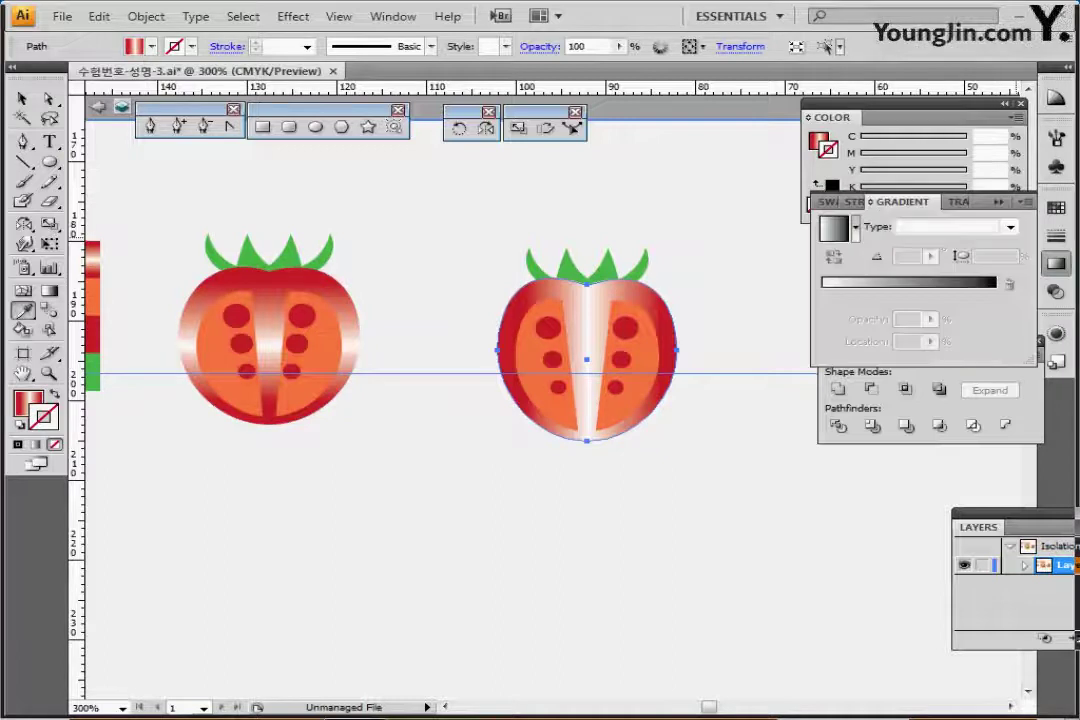
left_click(832, 229)
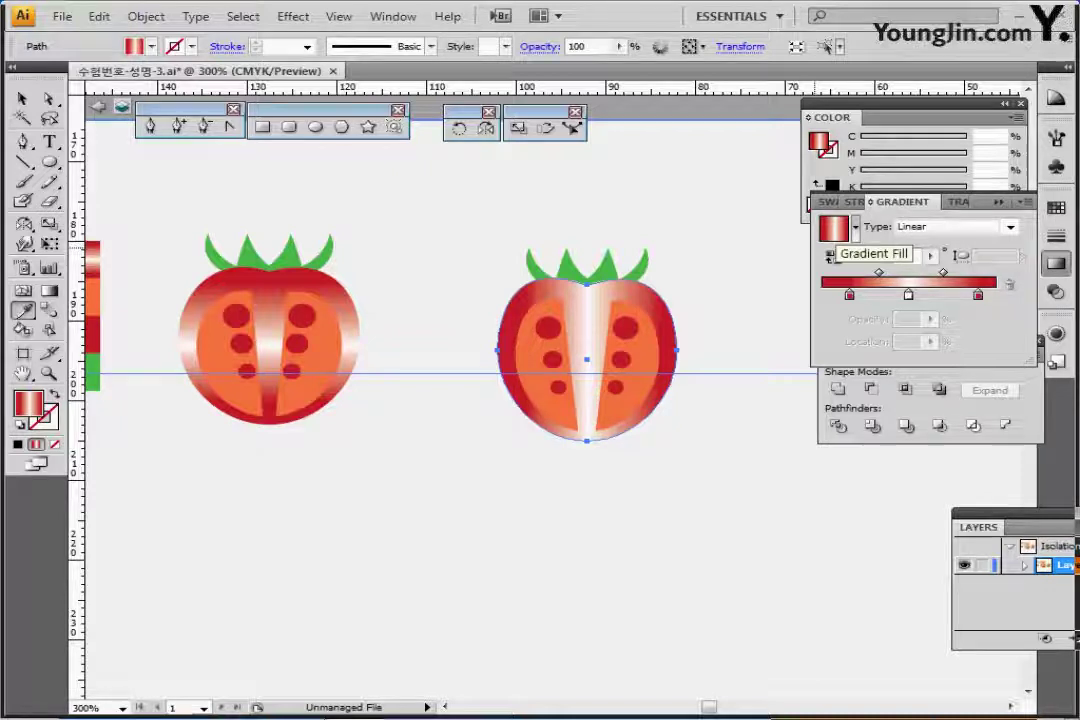
left_click(902, 257)
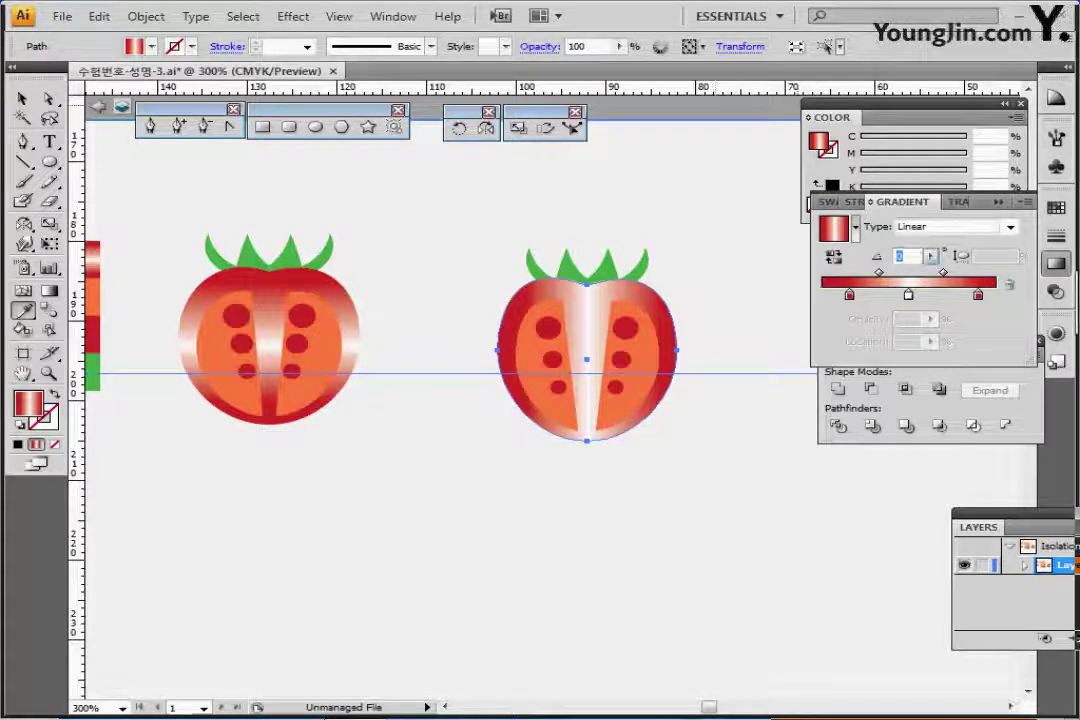
type("90")
key("Return")
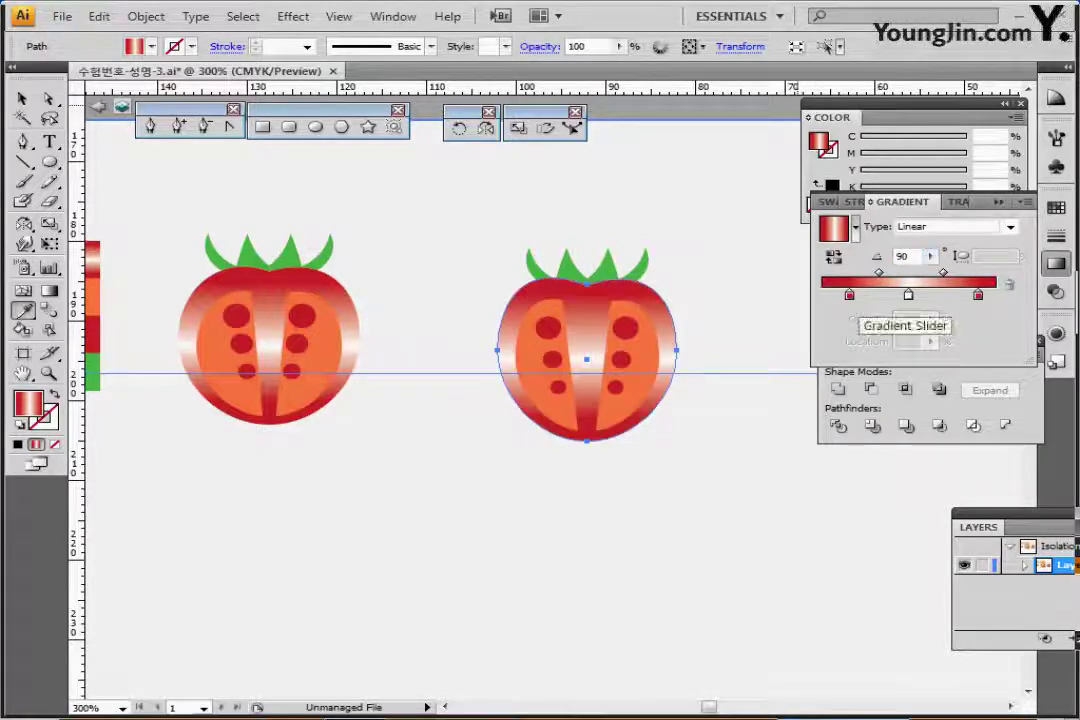
Remove the gradient's second red stop and replace it with a copy of the first red stop at 81.82%
left_click(849, 296)
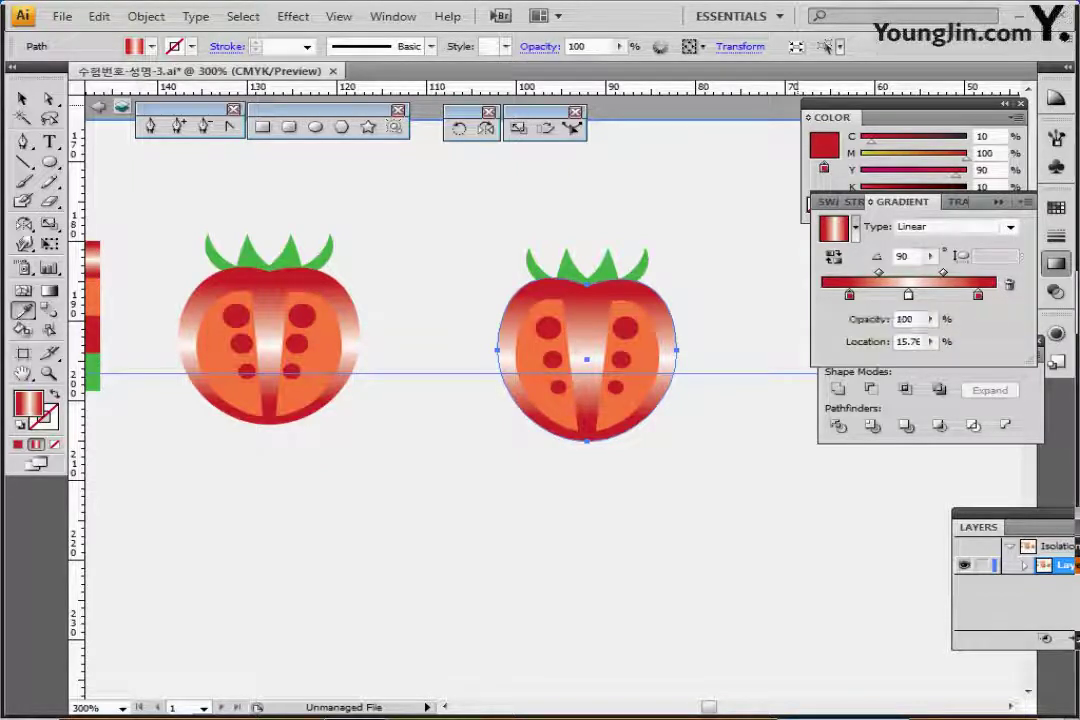
left_click(908, 296)
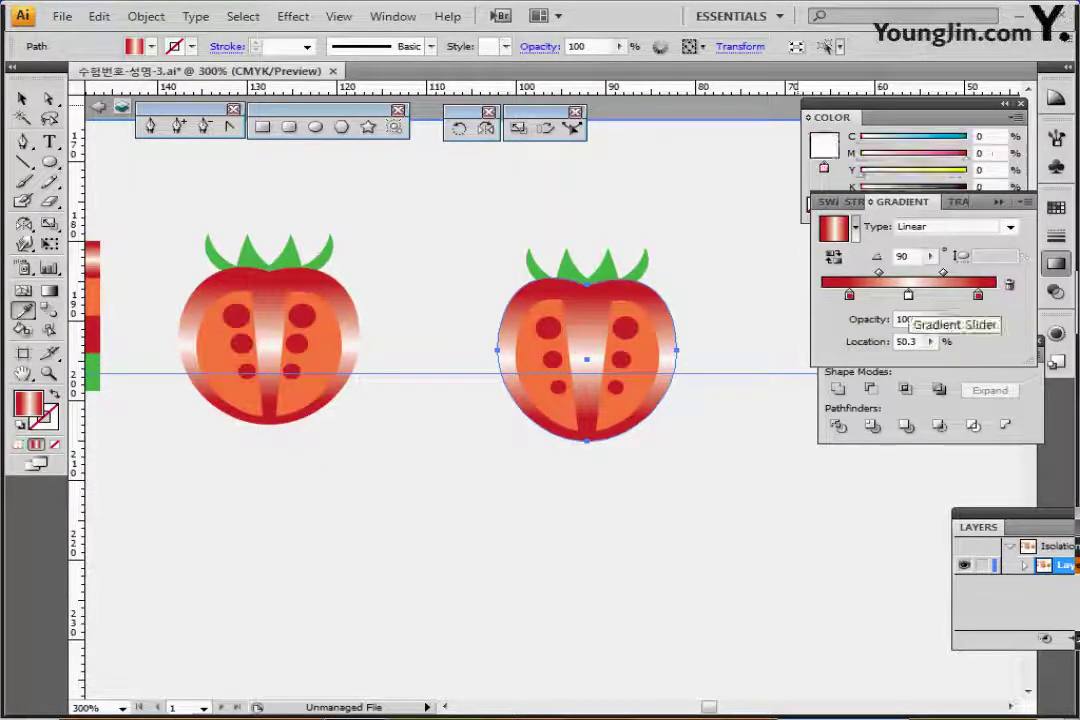
left_click(978, 295)
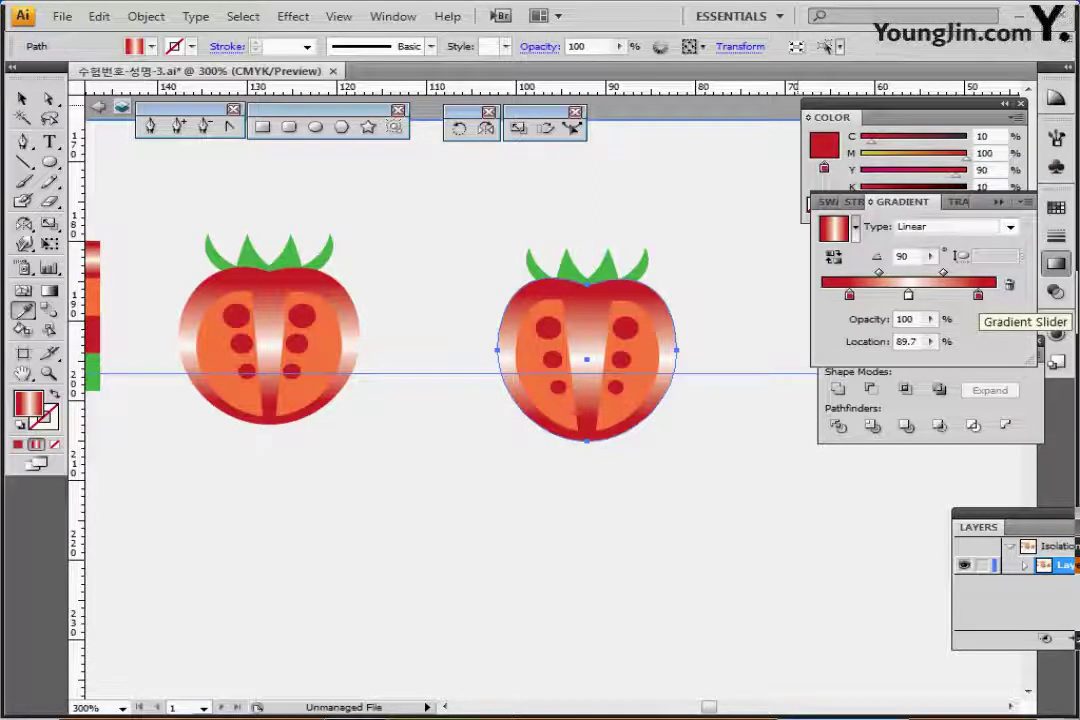
left_click_drag(978, 295, 978, 350)
left_click(849, 295)
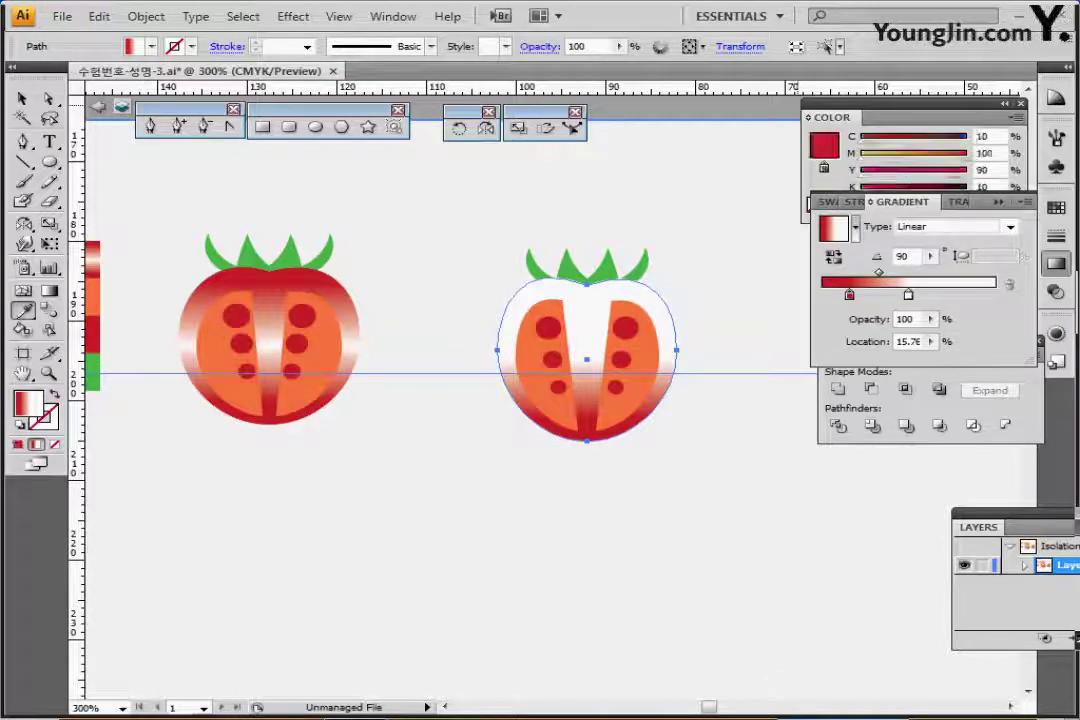
left_click_drag(849, 295, 964, 295)
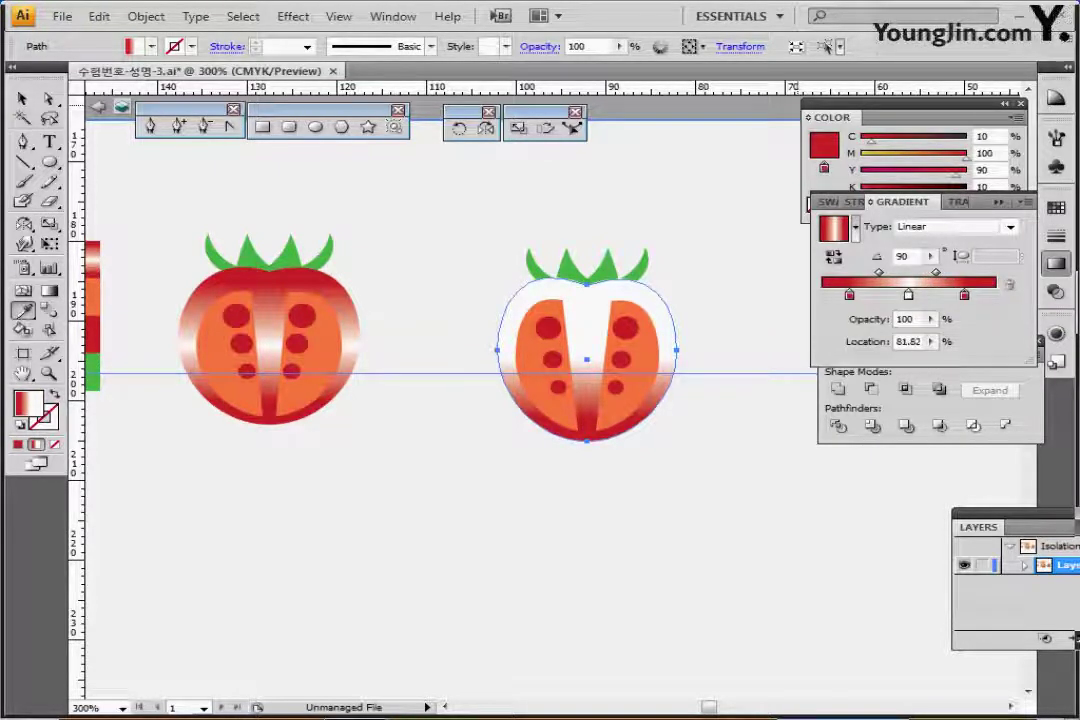
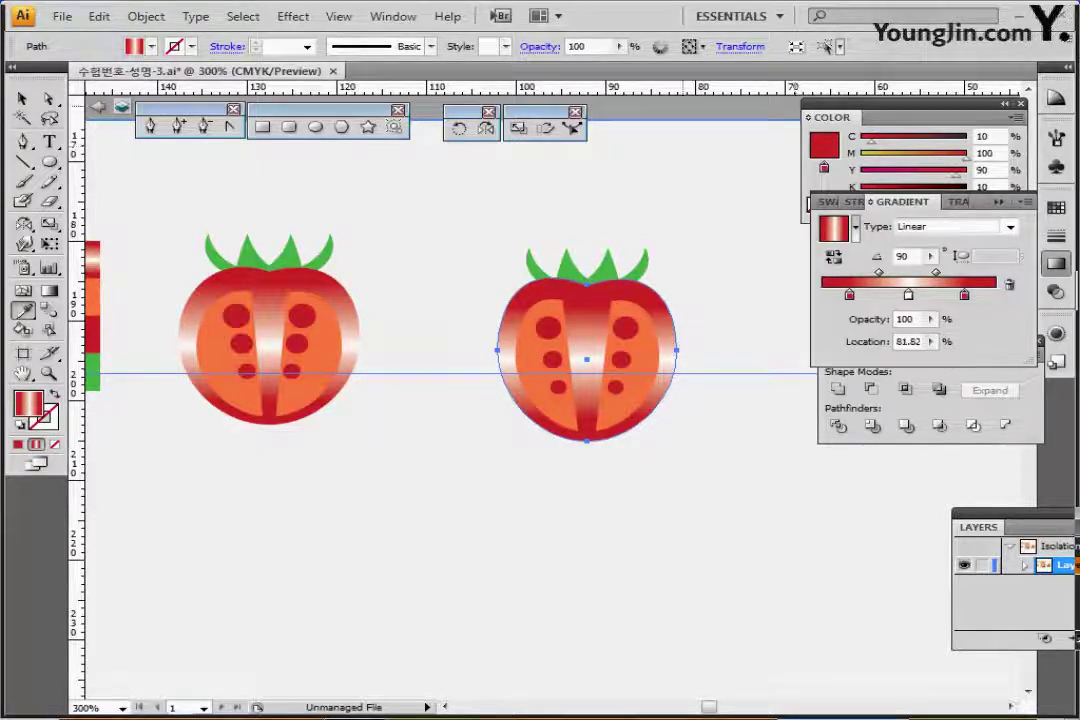
Leave isolation mode and group all parts of the new tomato, including leaves, flesh and seeds
key("v")
double_click(468, 237)
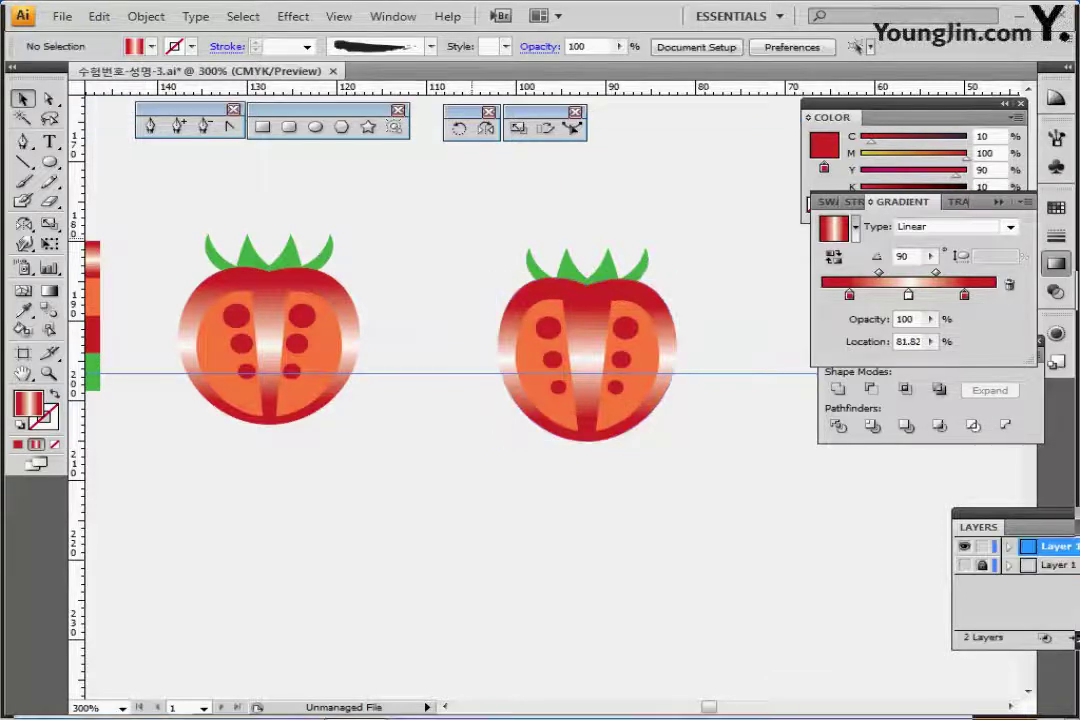
left_click_drag(492, 200, 697, 500)
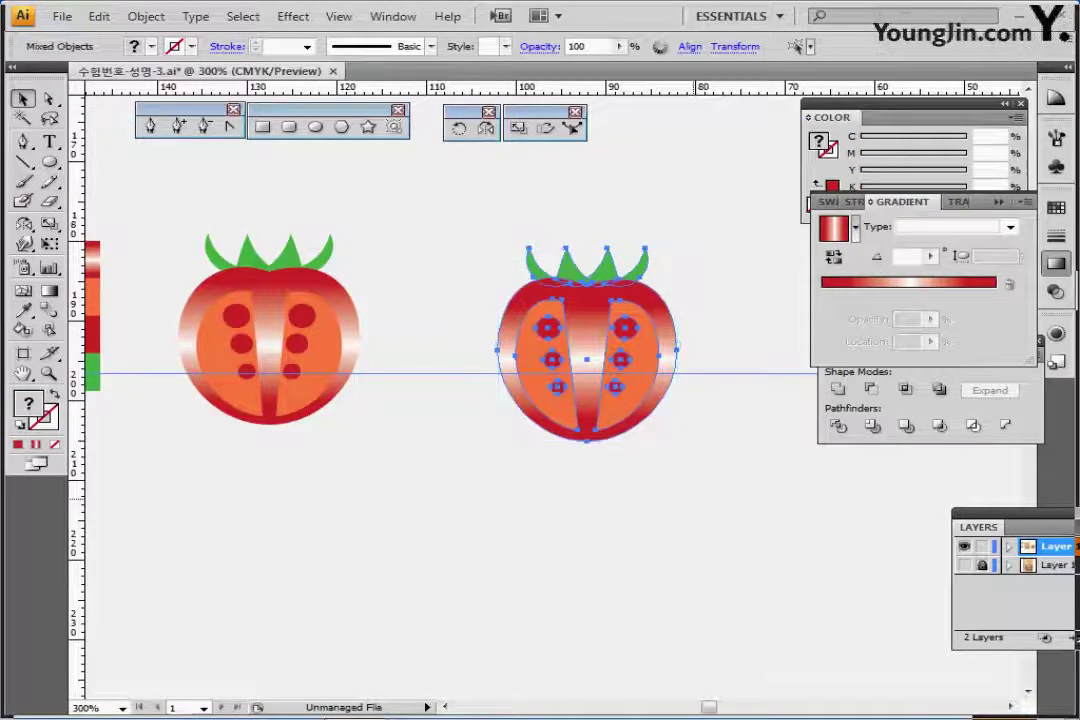
key("ctrl+g")
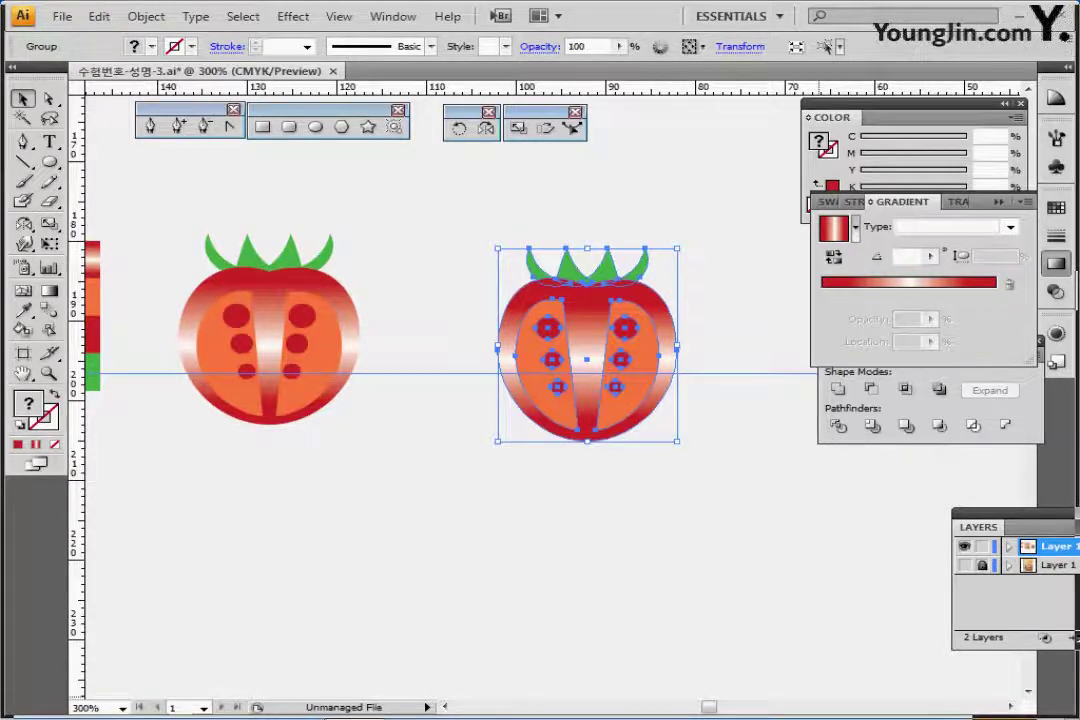
Move the tomato group from beside the artboard onto the red plate, at the egg white's lower right edge
key("ctrl+minus")
key("ctrl+minus")
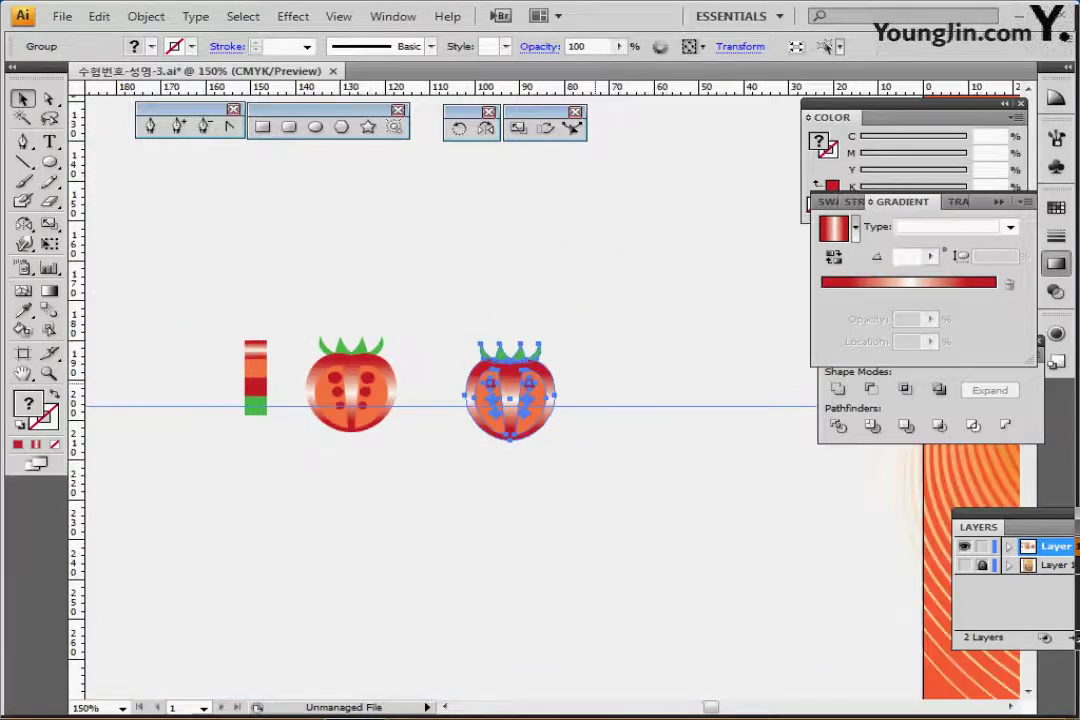
left_click_drag(583, 388, 241, 346)
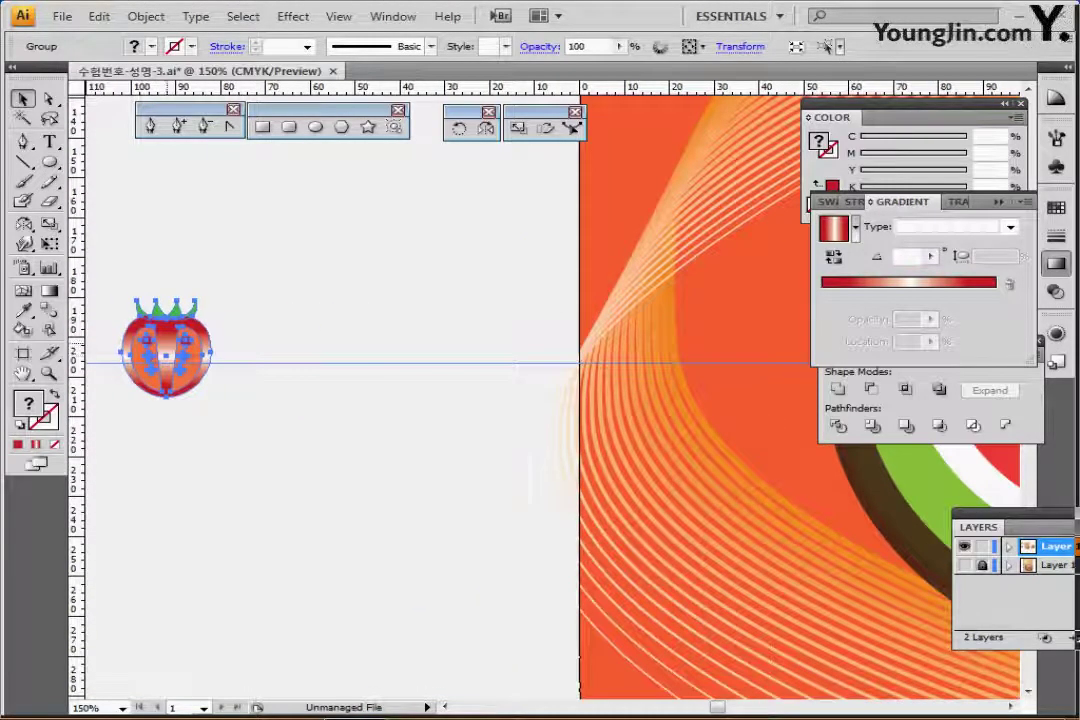
left_click_drag(165, 350, 757, 350)
scroll(540, 400, "right", 5)
scroll(540, 400, "right", 3)
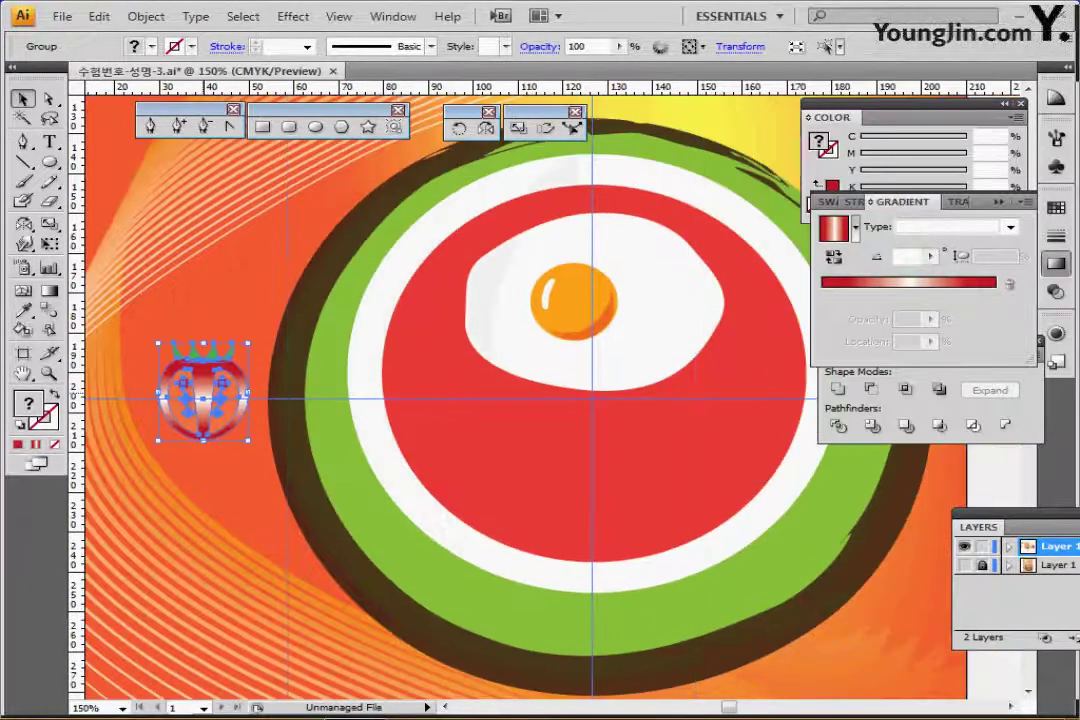
left_click_drag(206, 405, 666, 408)
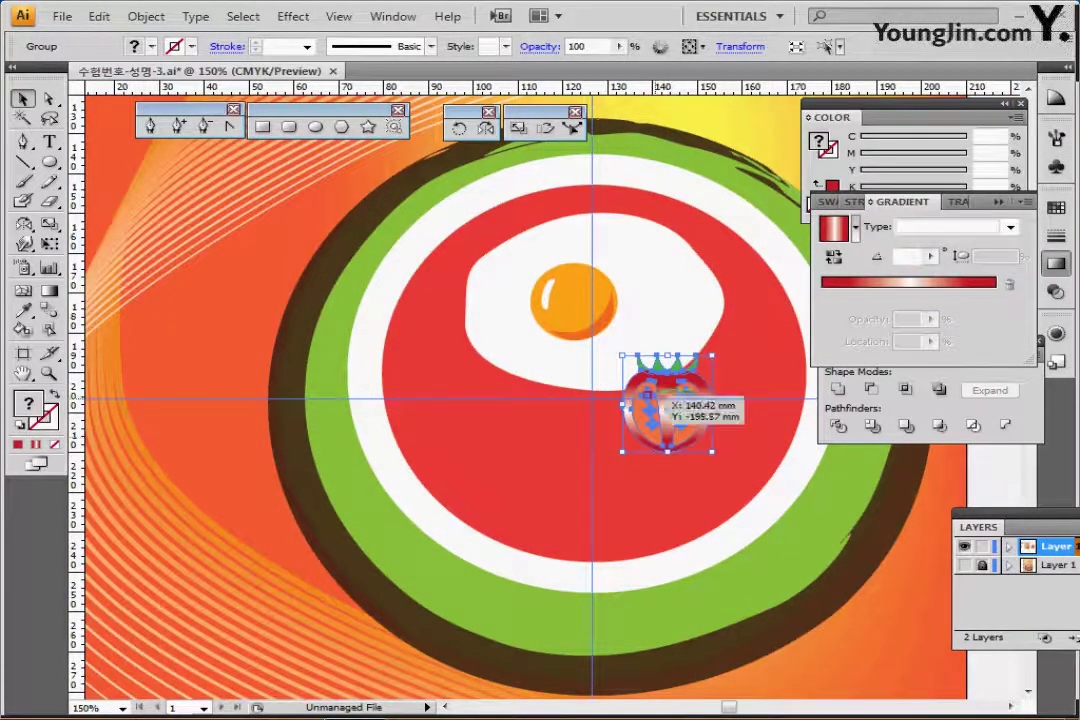
Scale the tomato group on the plate uniformly to 250%
double_click(518, 128)
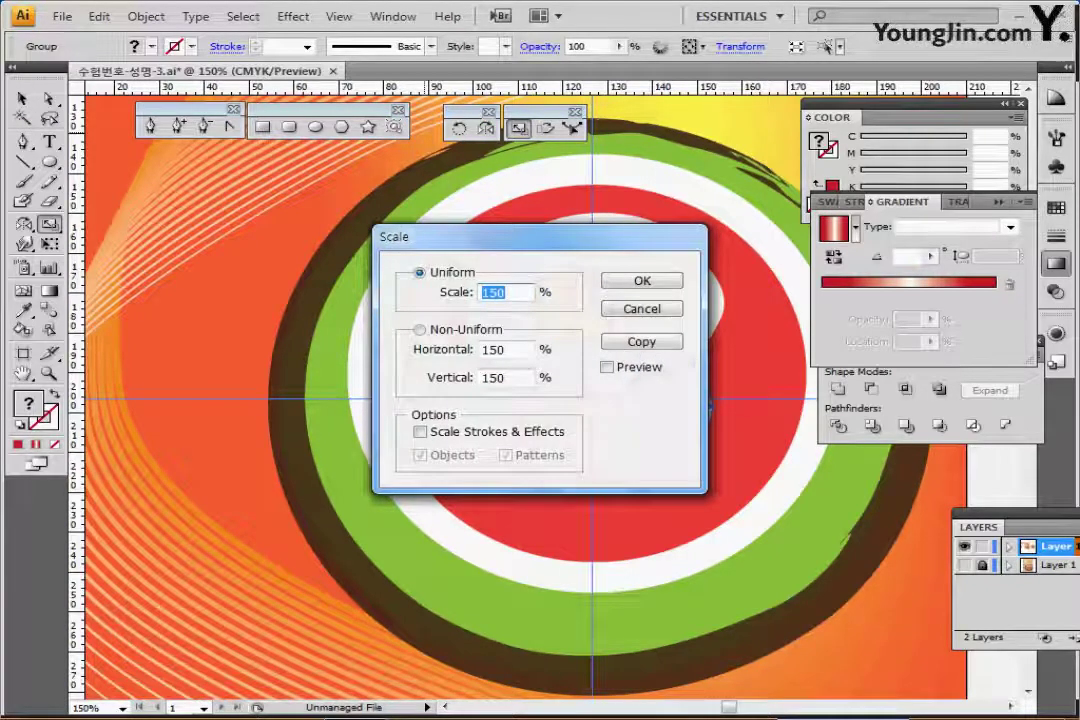
type("250")
key("Return")
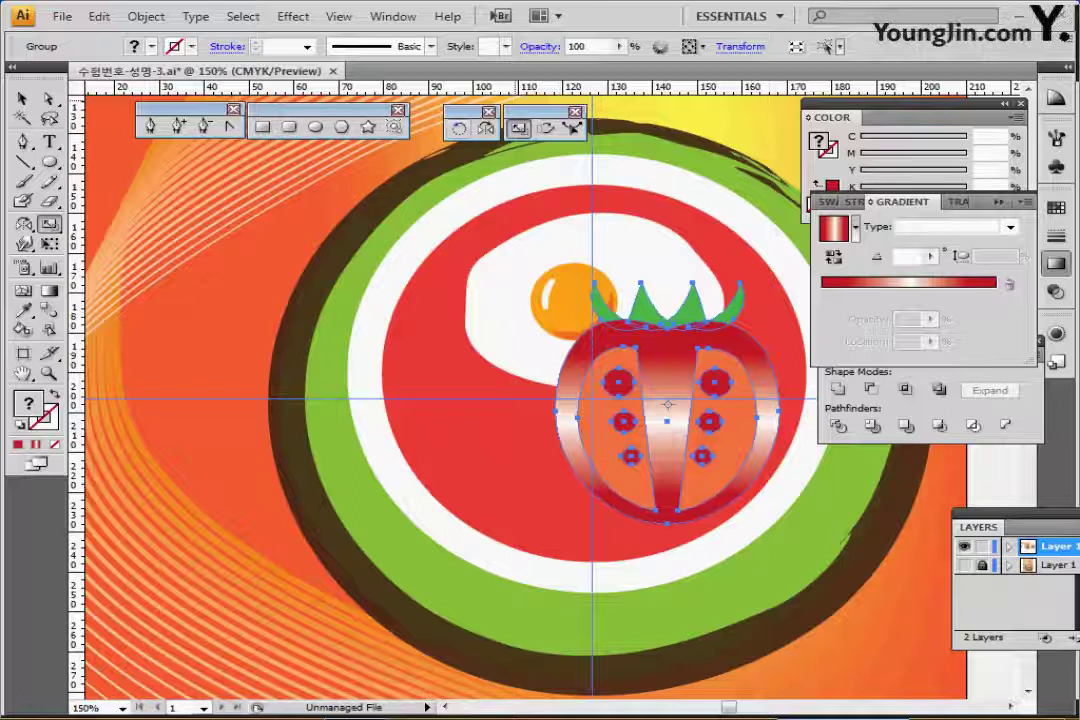
Rotate the tomato group by -45 degrees and shift it slightly right and down on the red plate
key("r")
key("Return")
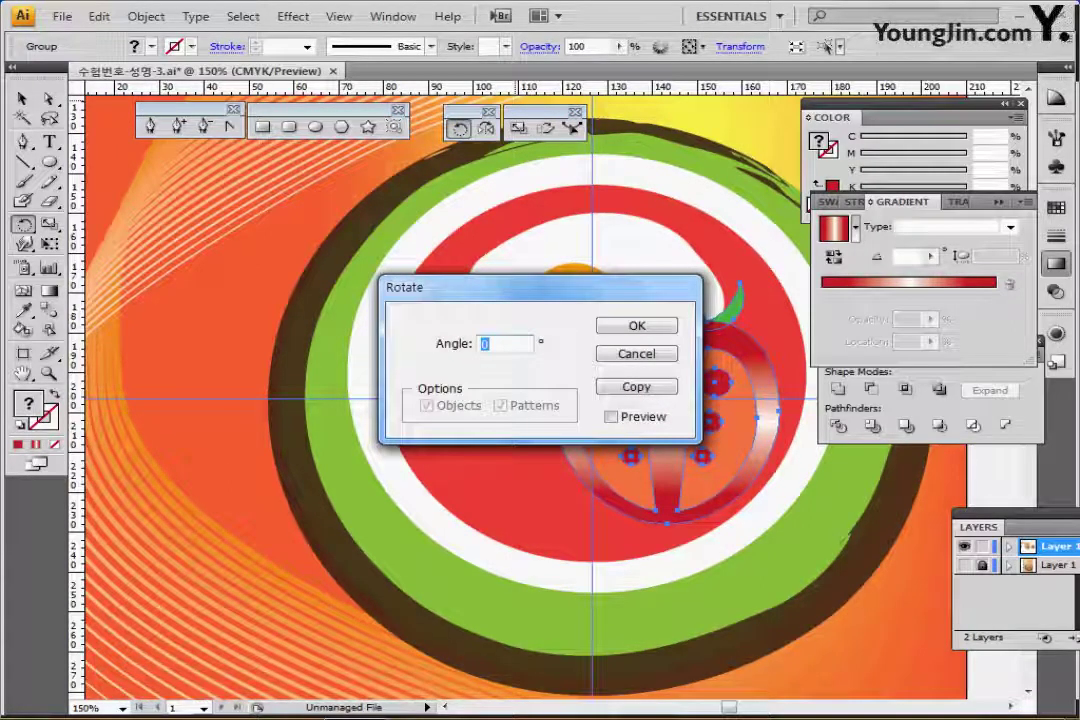
type("-45")
key("Return")
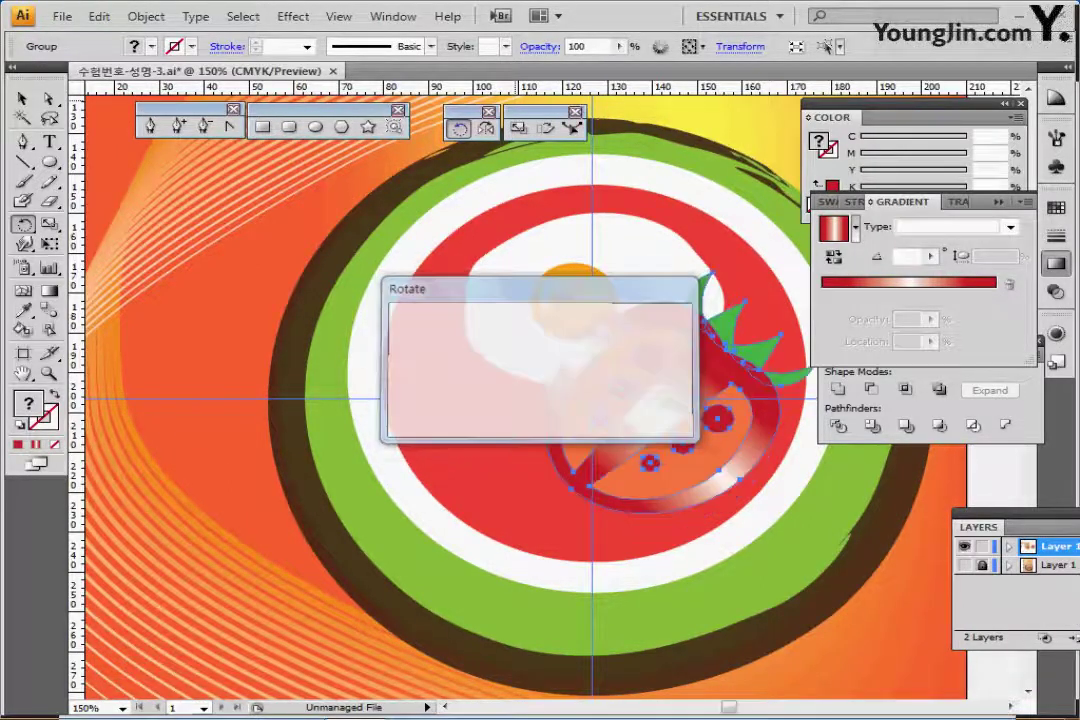
key("ctrl+minus")
left_click_drag(575, 520, 590, 447)
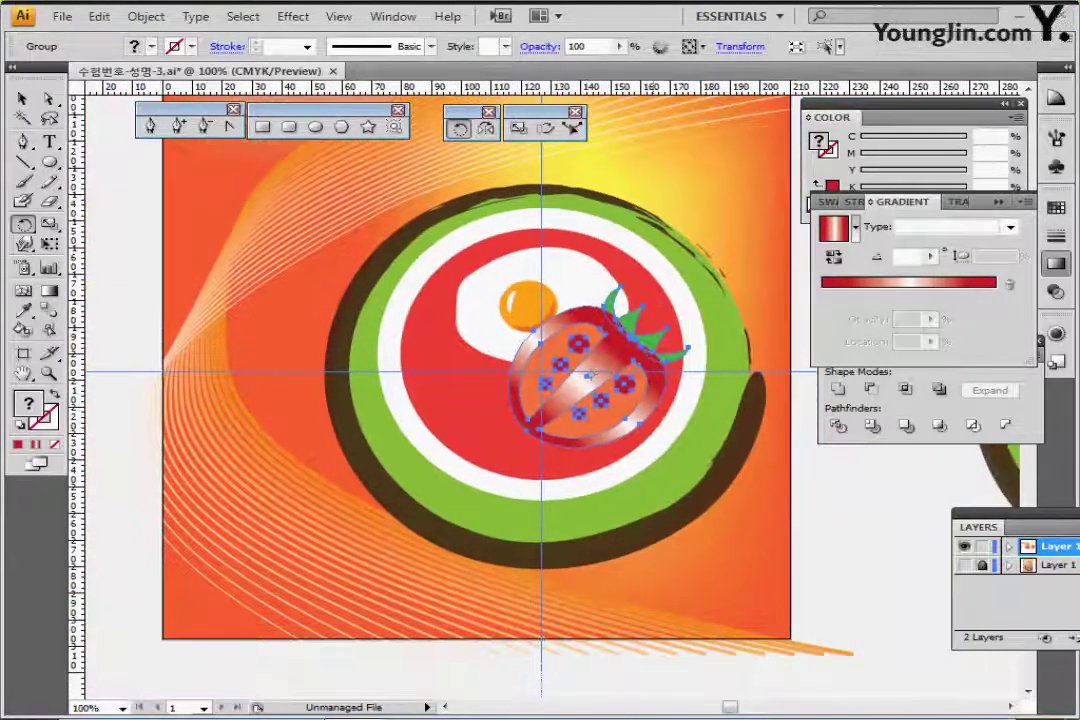
left_click_drag(602, 347, 611, 351)
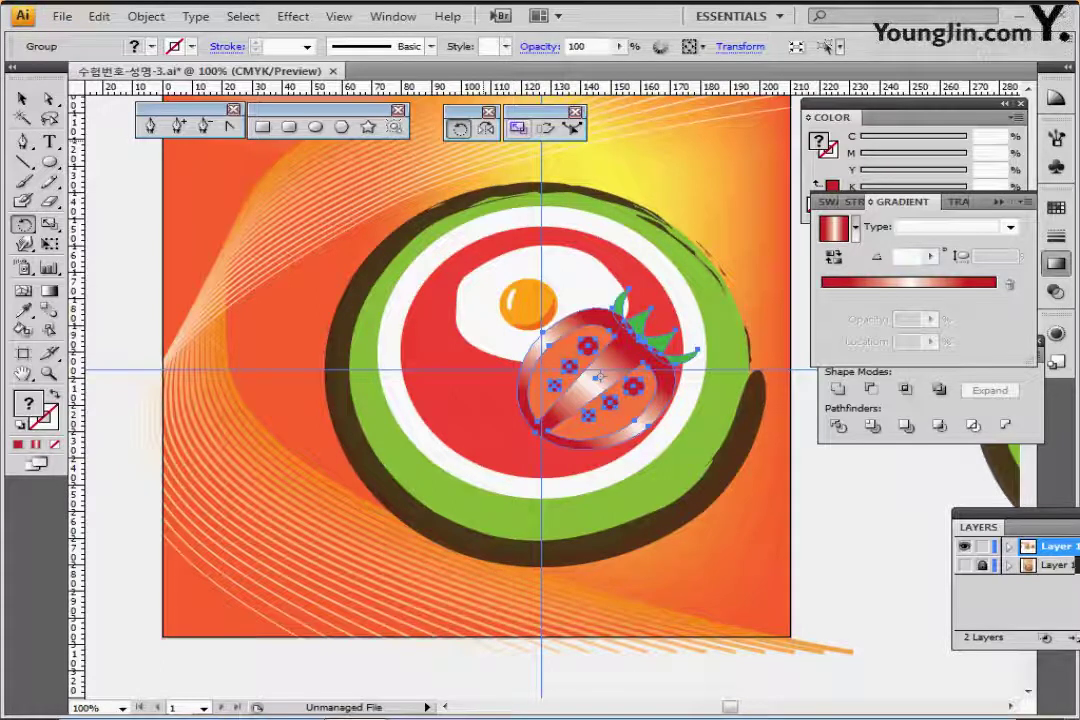
Make a copy of the tomato scaled uniformly to 70% and place it to the left of the original
double_click(518, 128)
type("70")
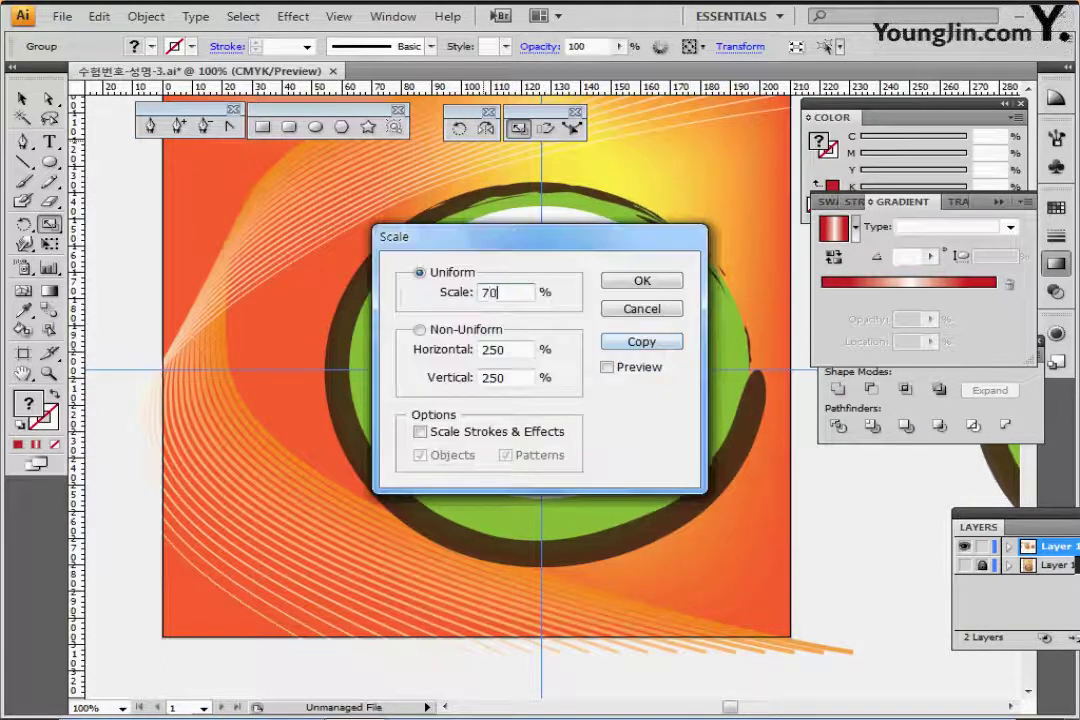
key("Tab")
key("Return")
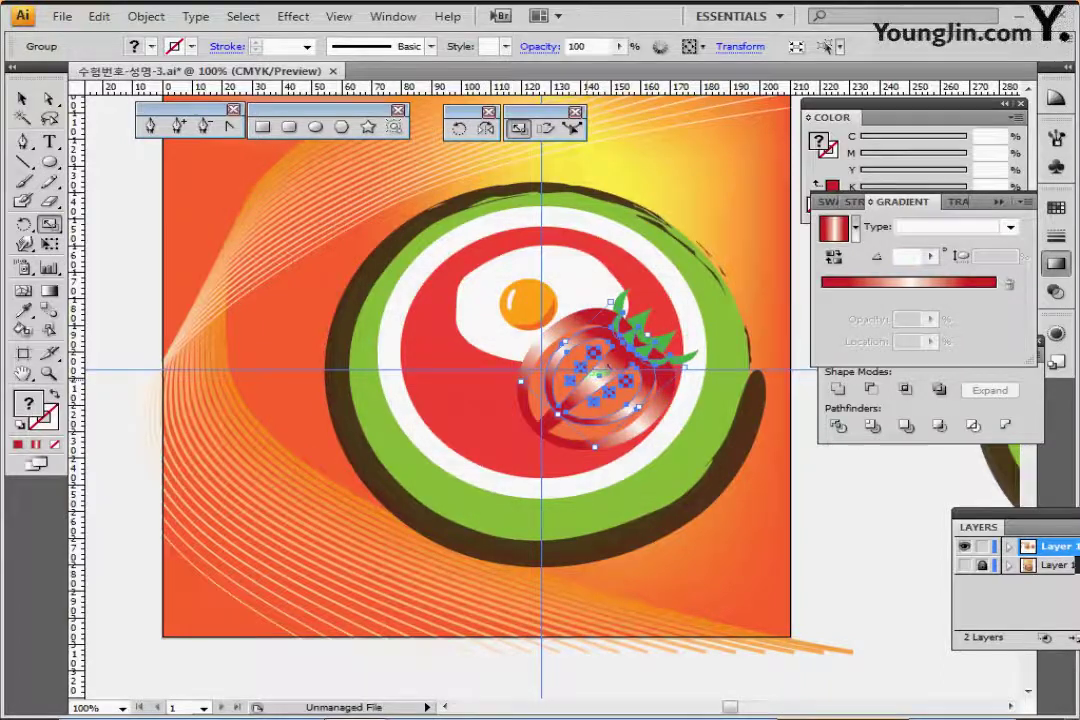
left_click_drag(583, 390, 472, 381)
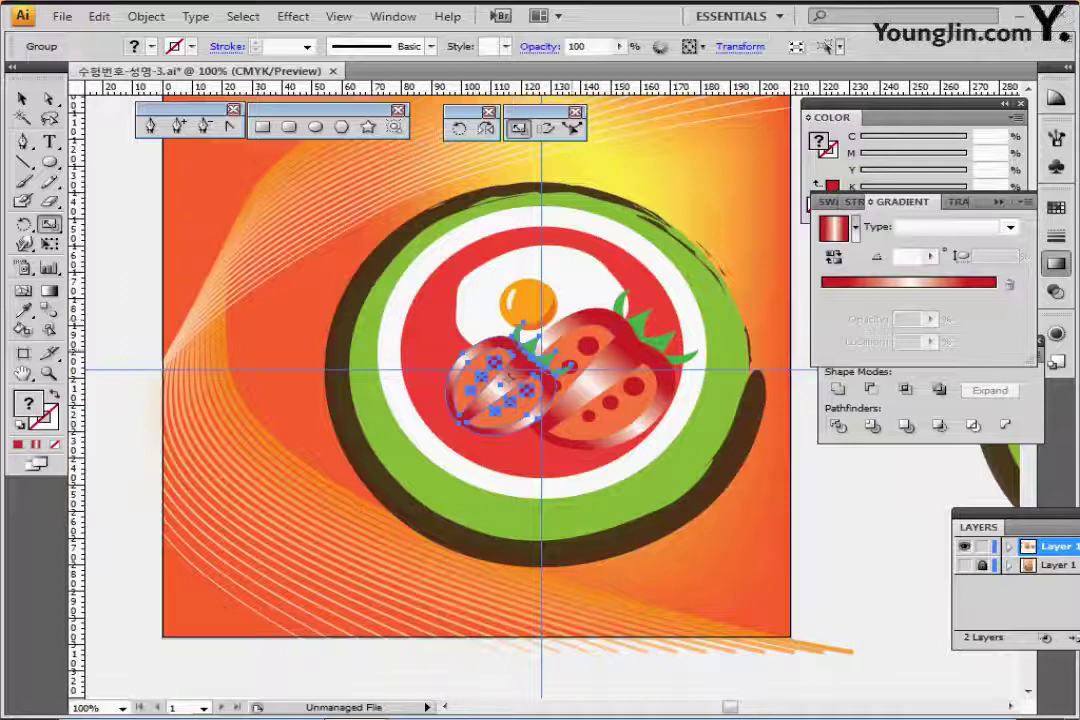
Rotate the smaller tomato so its leaves point up and left, move it near the plate's left edge, and save the file
key("ctrl")
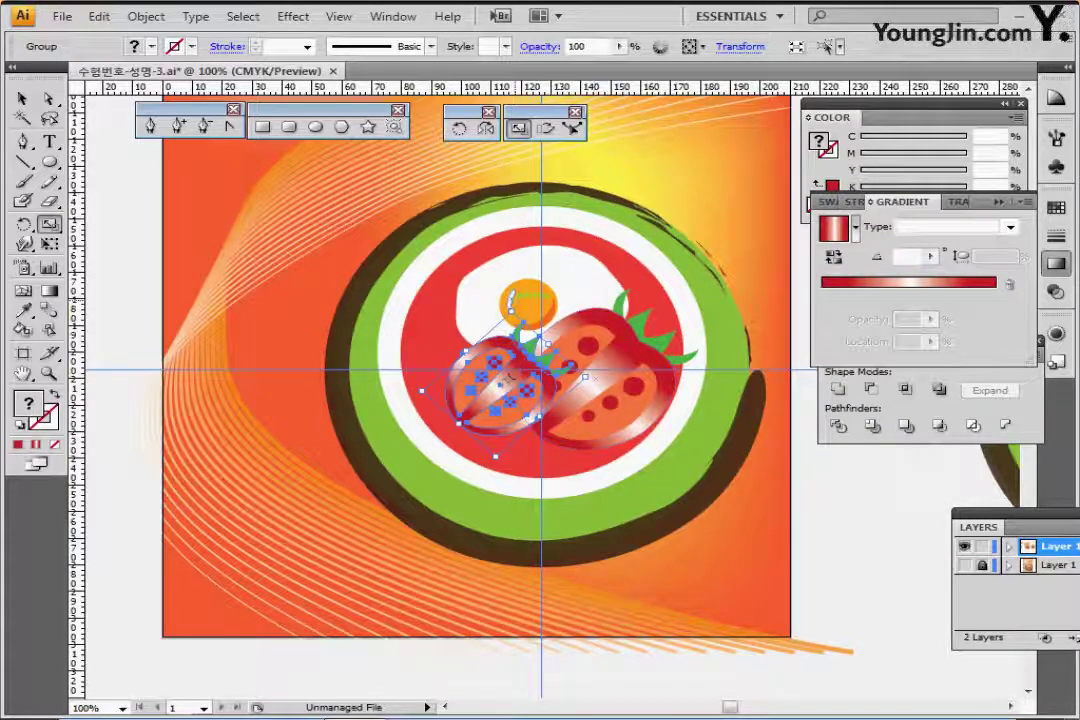
left_click_drag(436, 390, 482, 455)
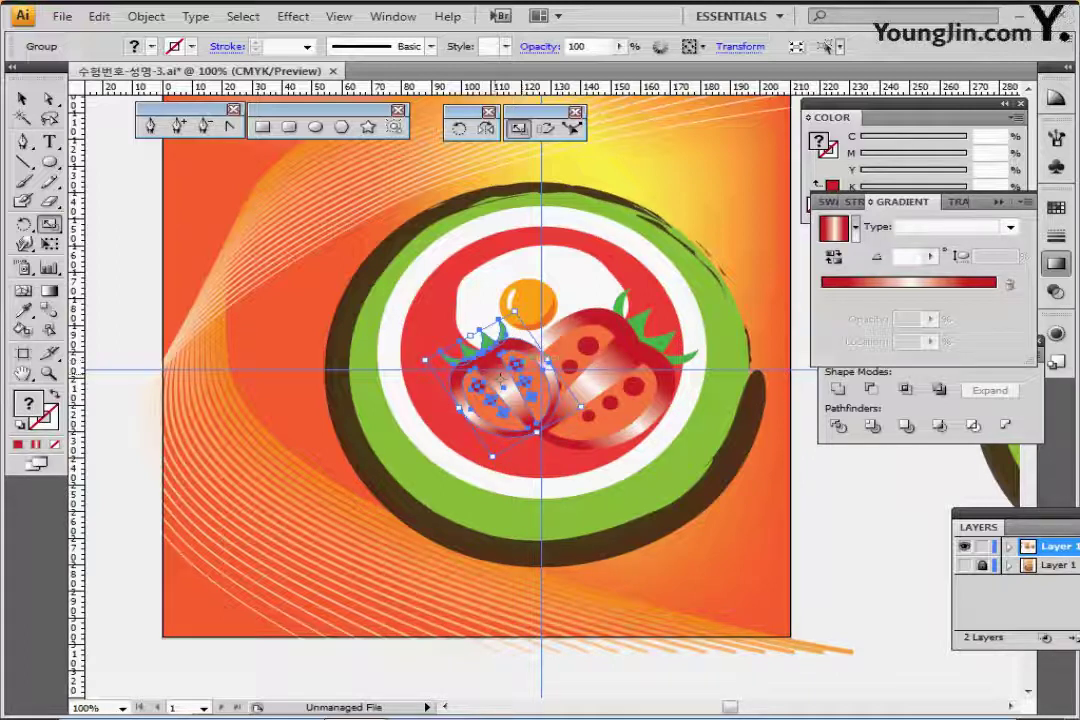
left_click_drag(501, 378, 467, 382)
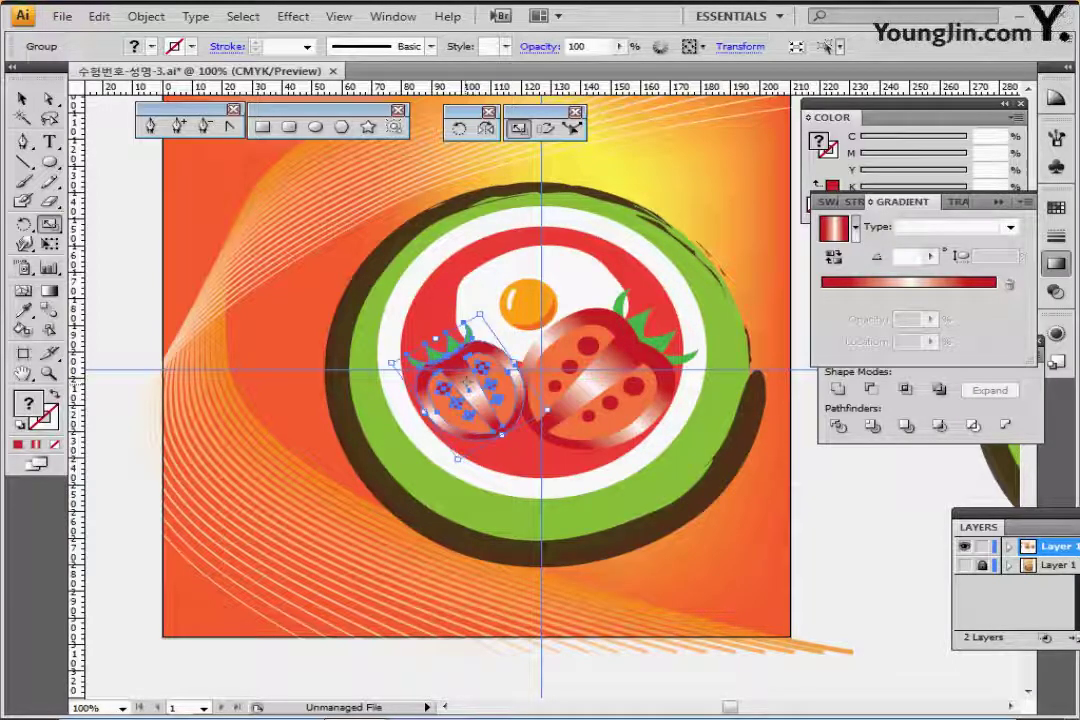
key("ctrl+s")
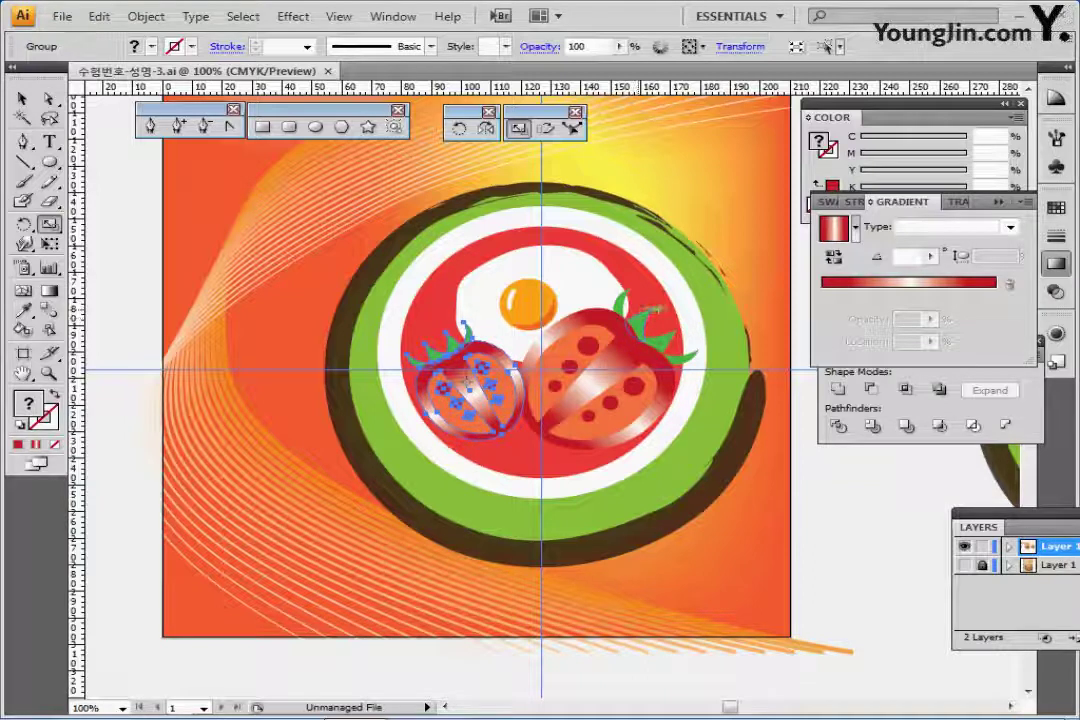
Set up a Drop Shadow on the plate's red circle with preview on and X and Y offsets of 2 mm
left_click(530, 458, "ctrl")
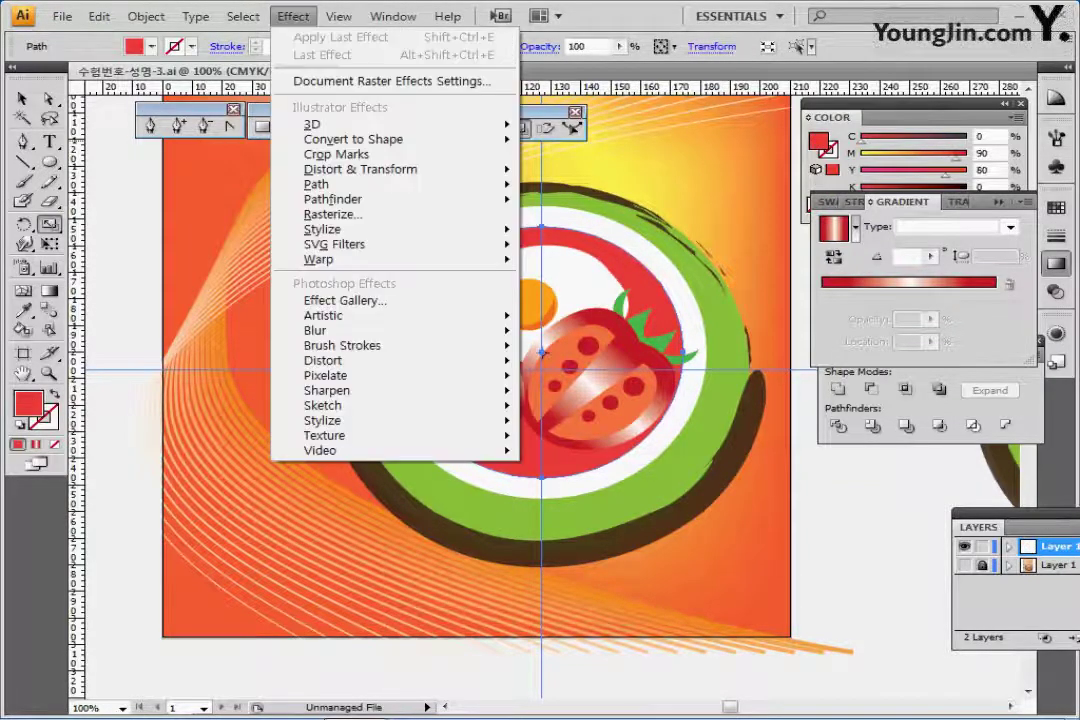
left_click(293, 16)
mouse_move(470, 229)
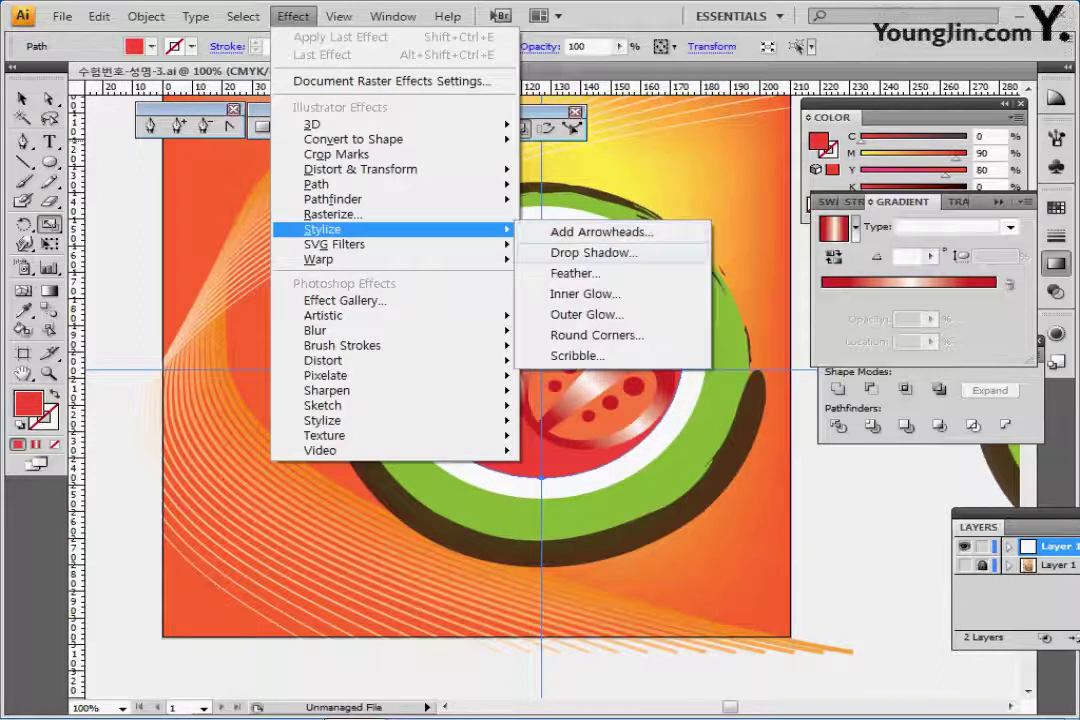
left_click(593, 252)
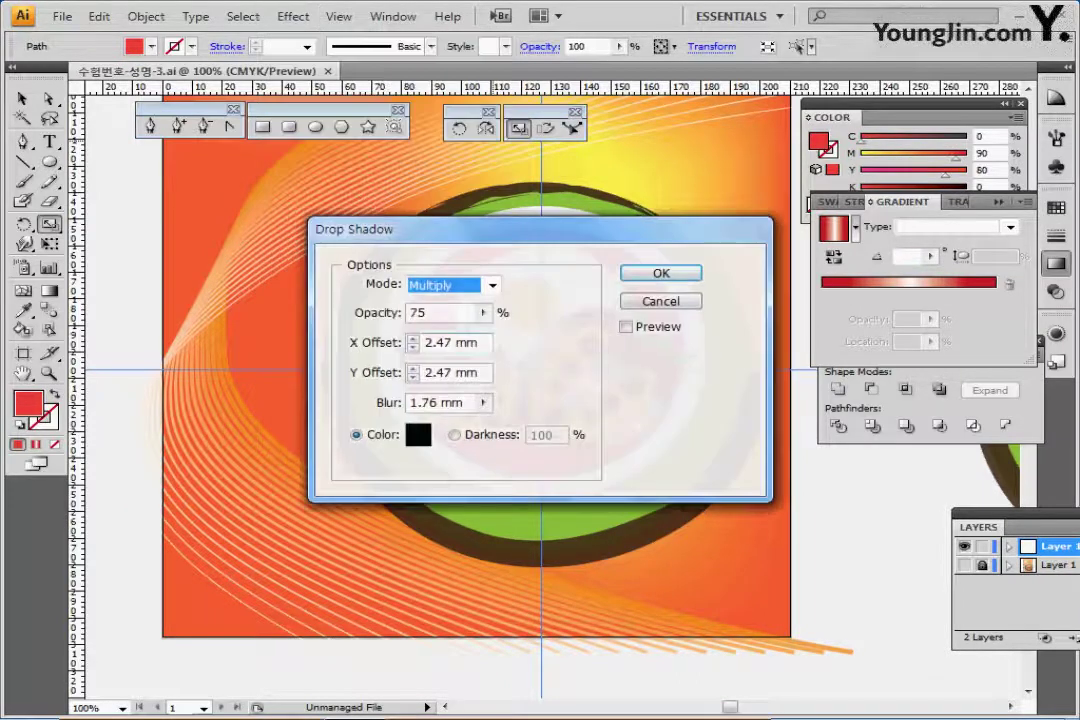
left_click(626, 327)
left_click_drag(560, 230, 689, 208)
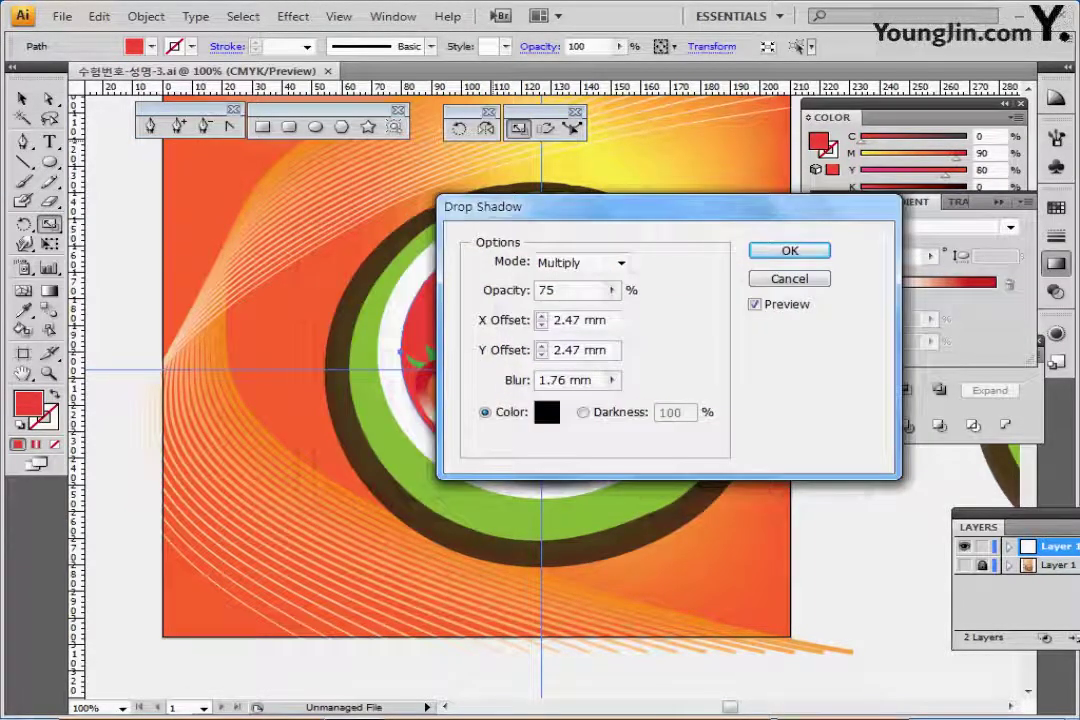
left_click(541, 316)
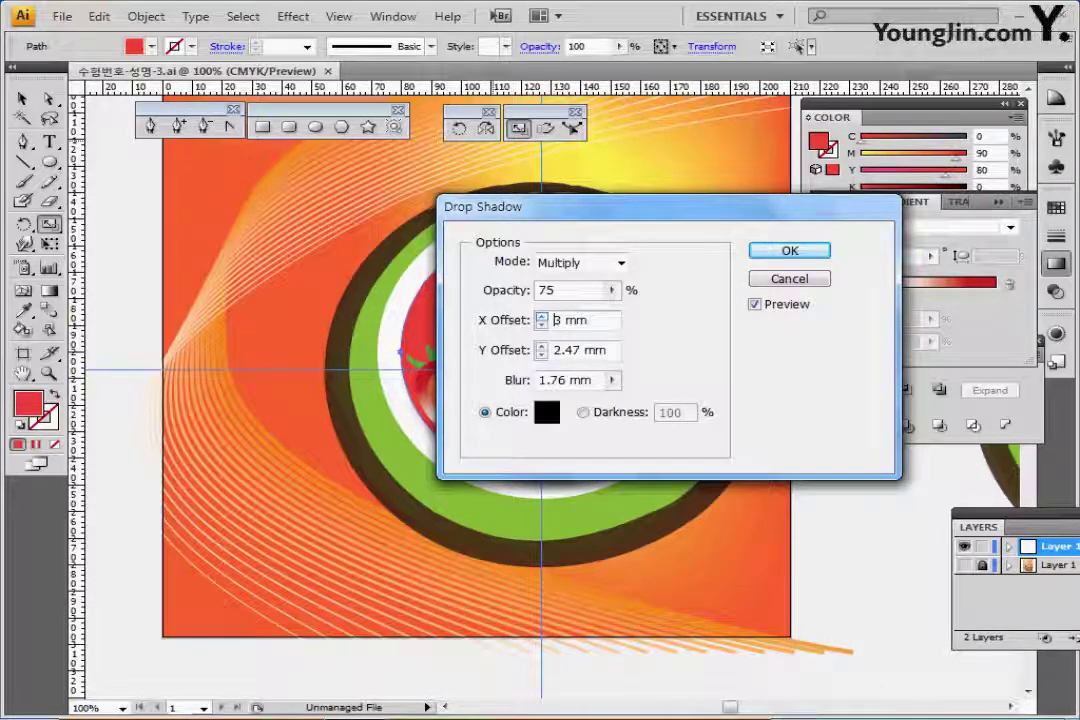
left_click(541, 316)
left_click_drag(553, 320, 597, 320)
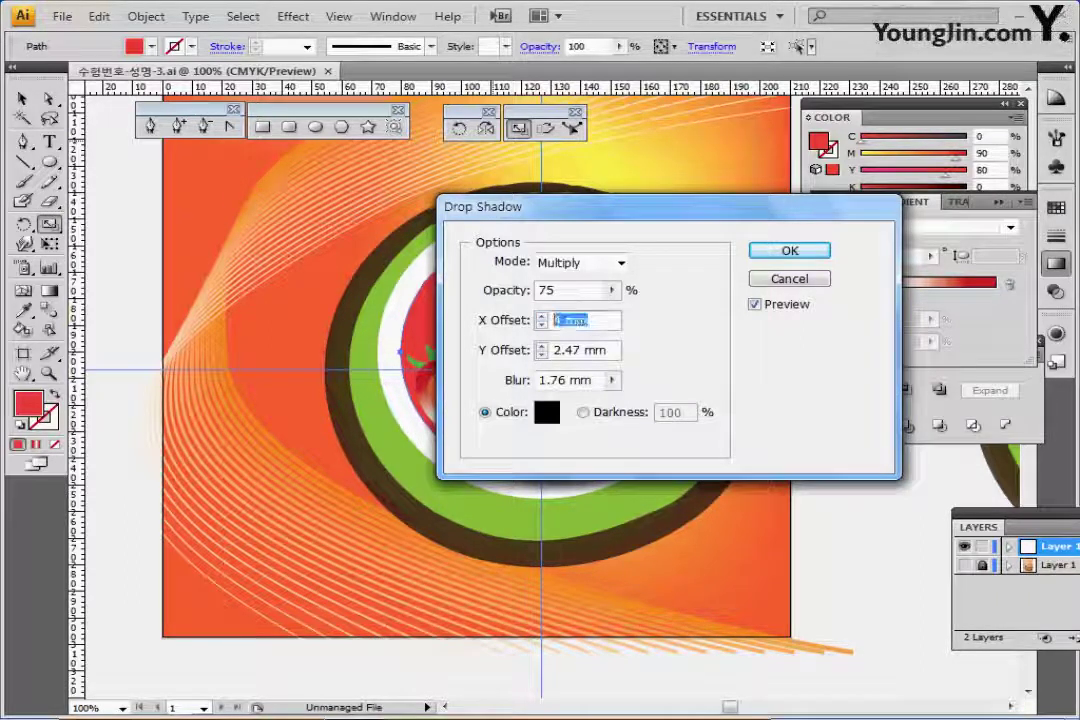
type("2")
key("Tab")
type("2")
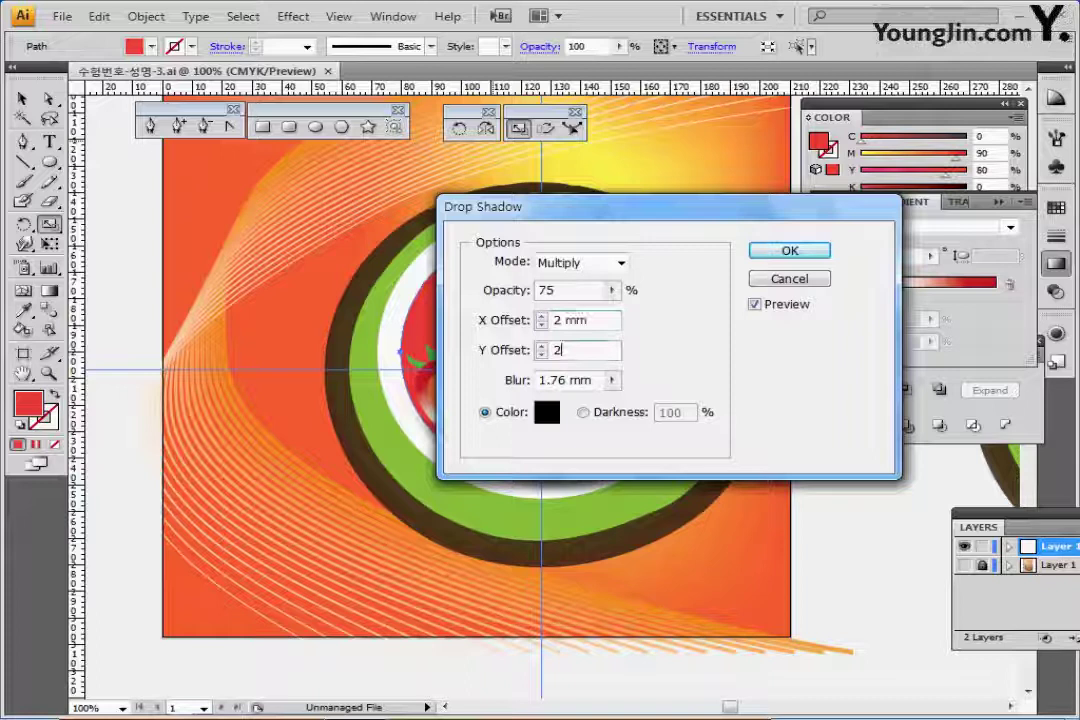
Set the red circle's drop shadow blur to 1 mm and apply the effect
key("Tab")
type("2")
key("BackSpace")
type("1")
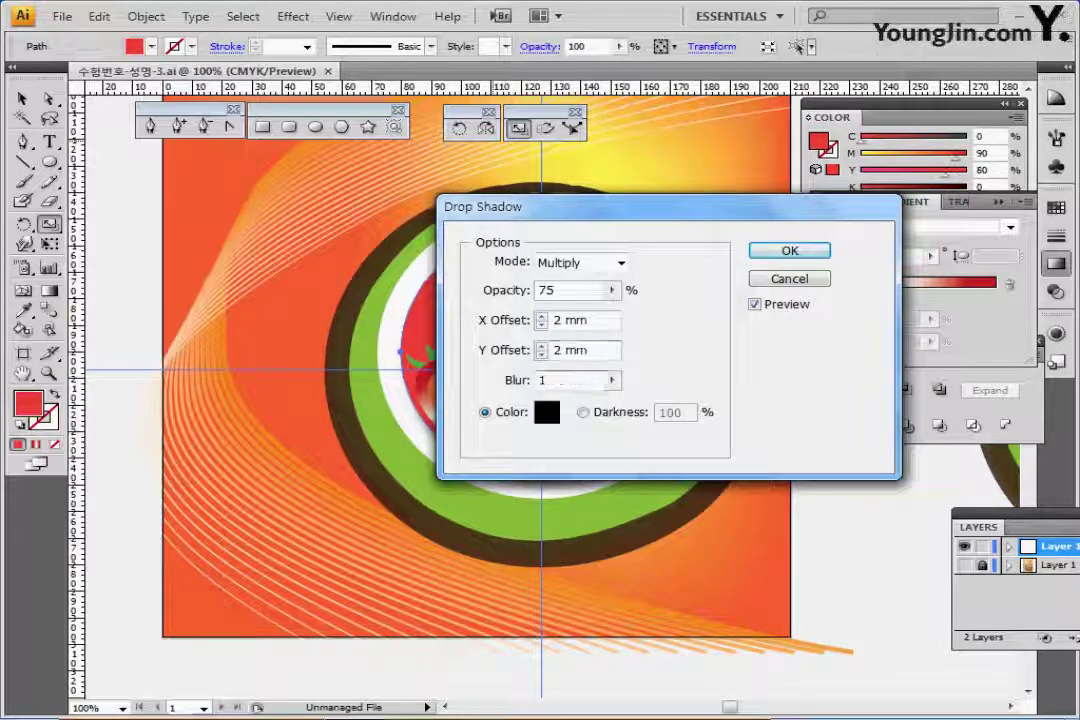
key("Return")
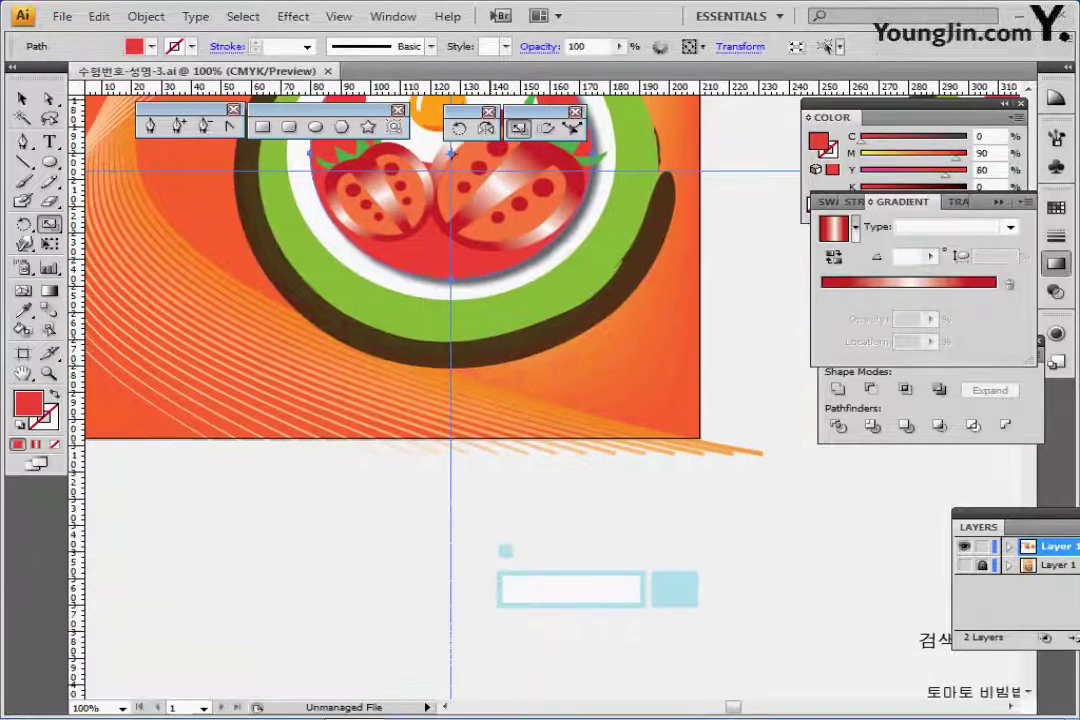
Set the opacity of the small blue square below the artboard to 100% and deselect it
left_click(516, 582)
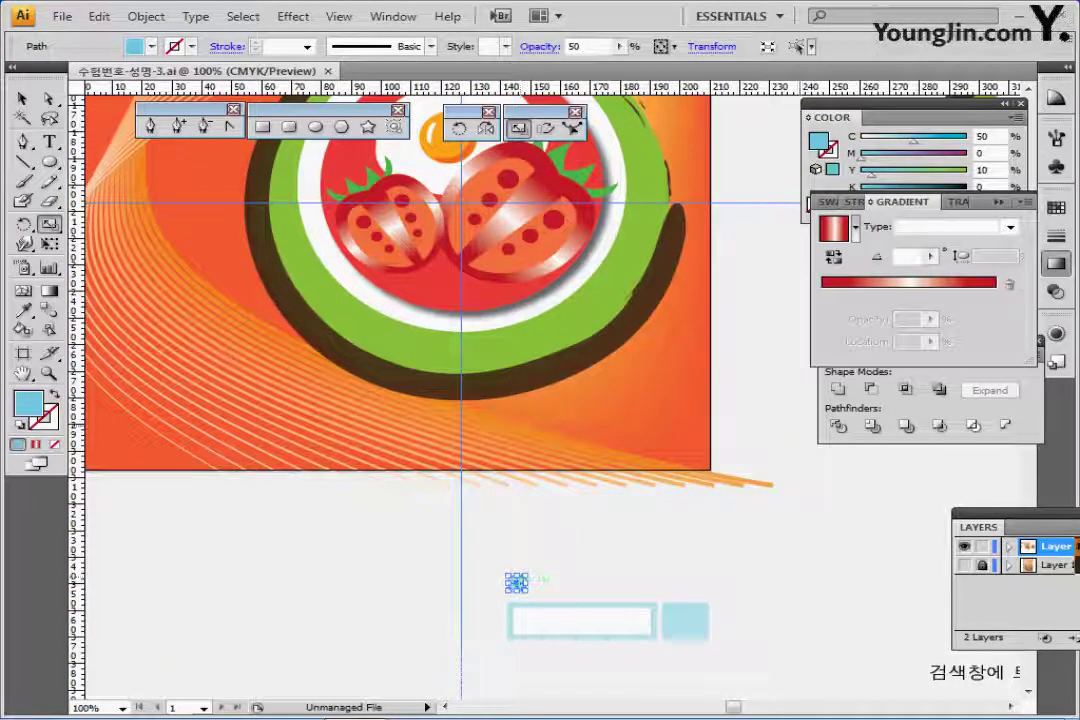
left_click(619, 46)
left_click_drag(597, 68, 621, 68)
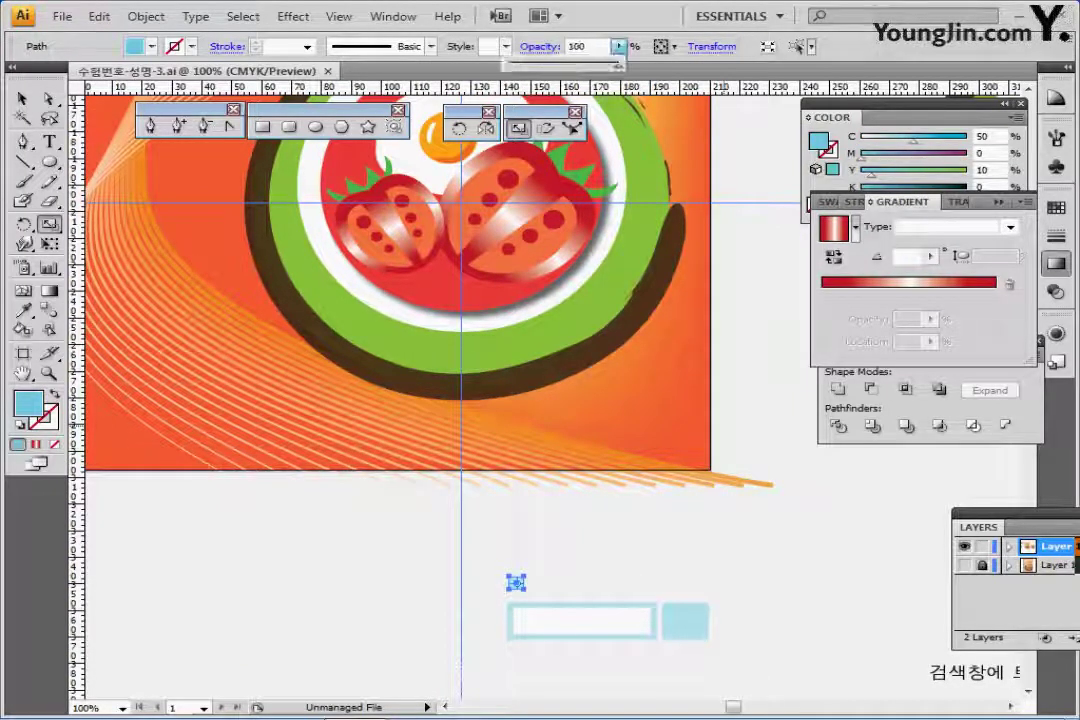
key("ctrl+shift+a")
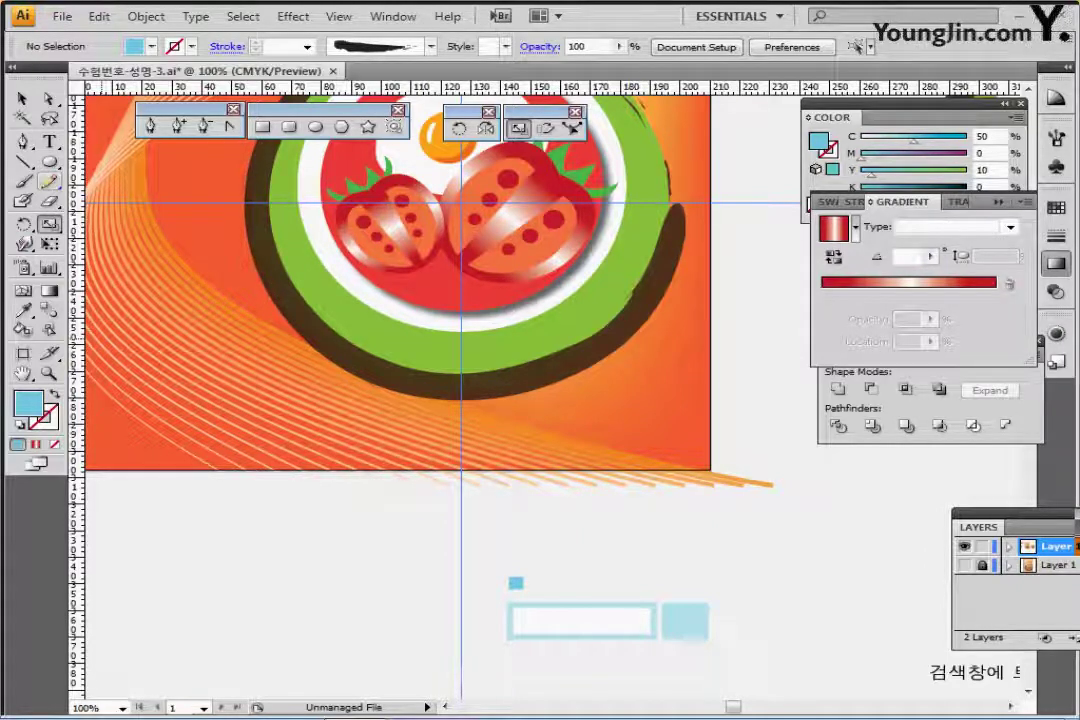
Create a 50 x 14 mm blue rectangle and place it at the artboard's bottom edge, below the plate's right half
key("m")
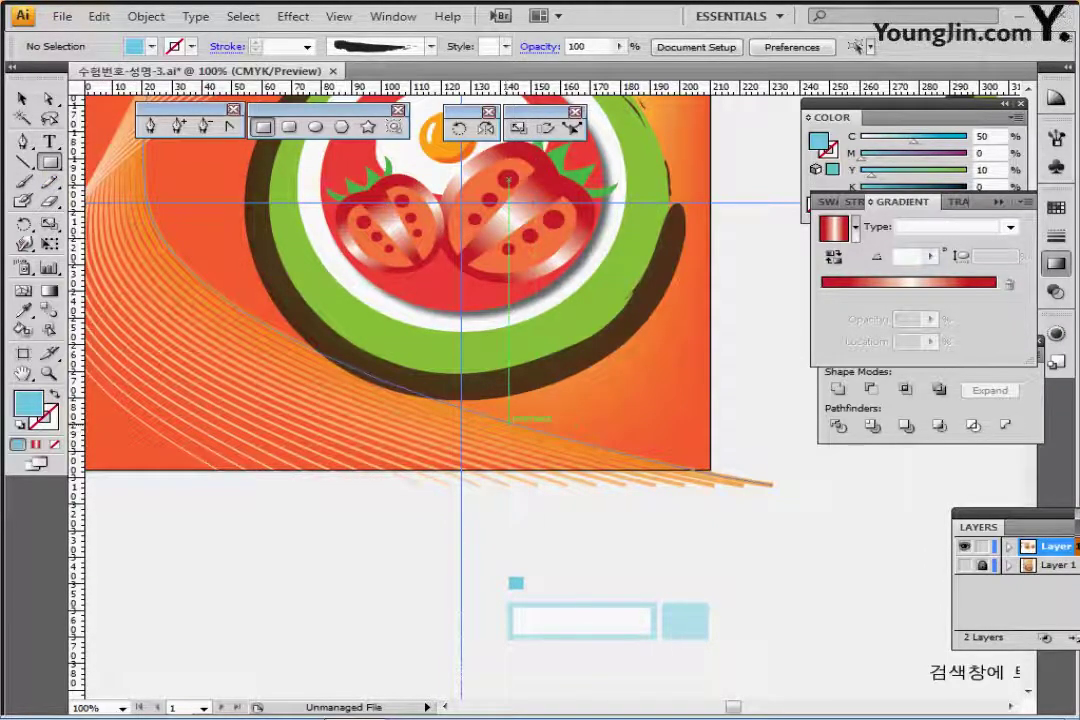
left_click(474, 219)
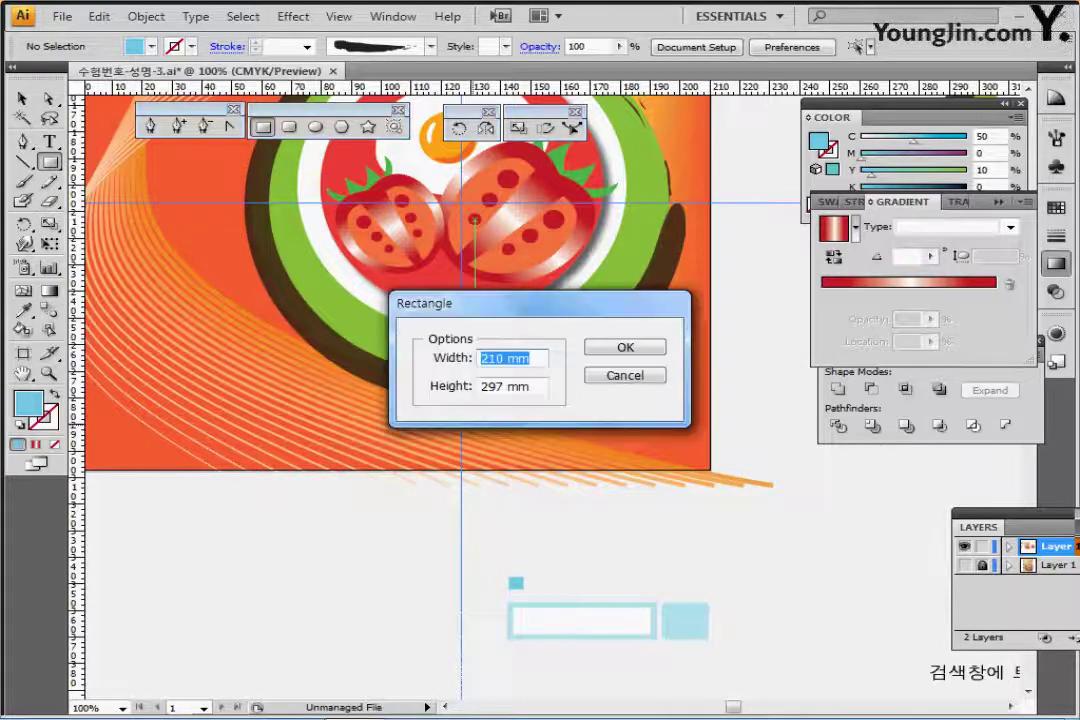
type("50")
key("Tab")
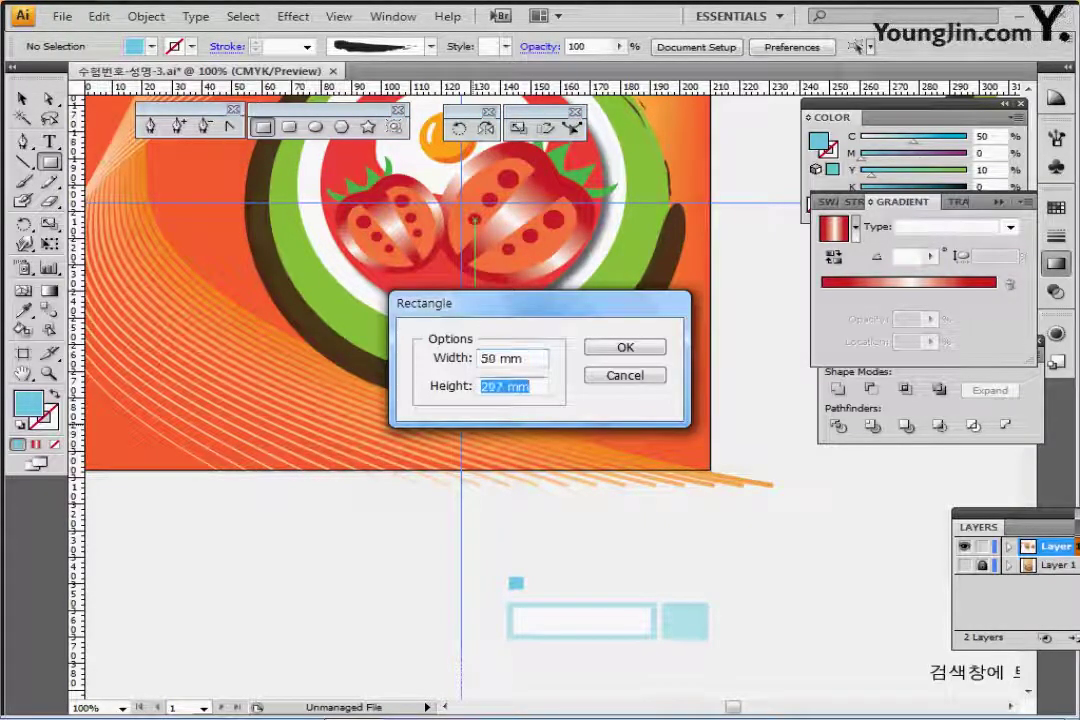
type("14")
key("Return")
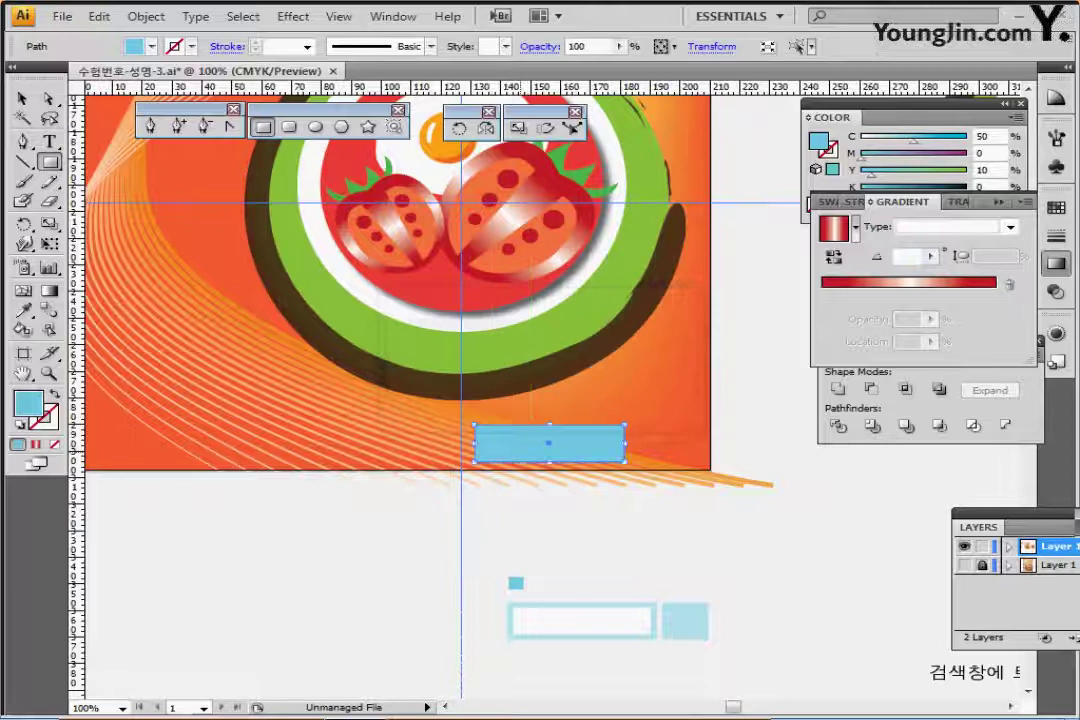
left_click_drag(549, 443, 550, 435)
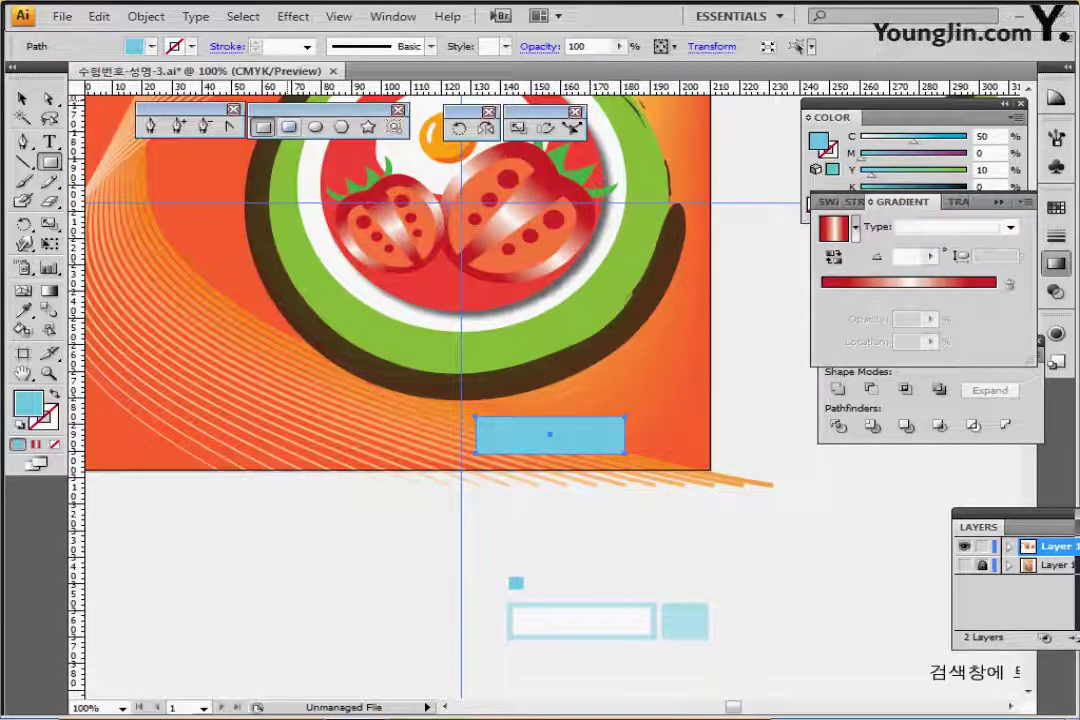
Draw a rounded rectangle about 15 mm wide and 14 mm high just right of the blue rectangle, and select both shapes
left_click(289, 126)
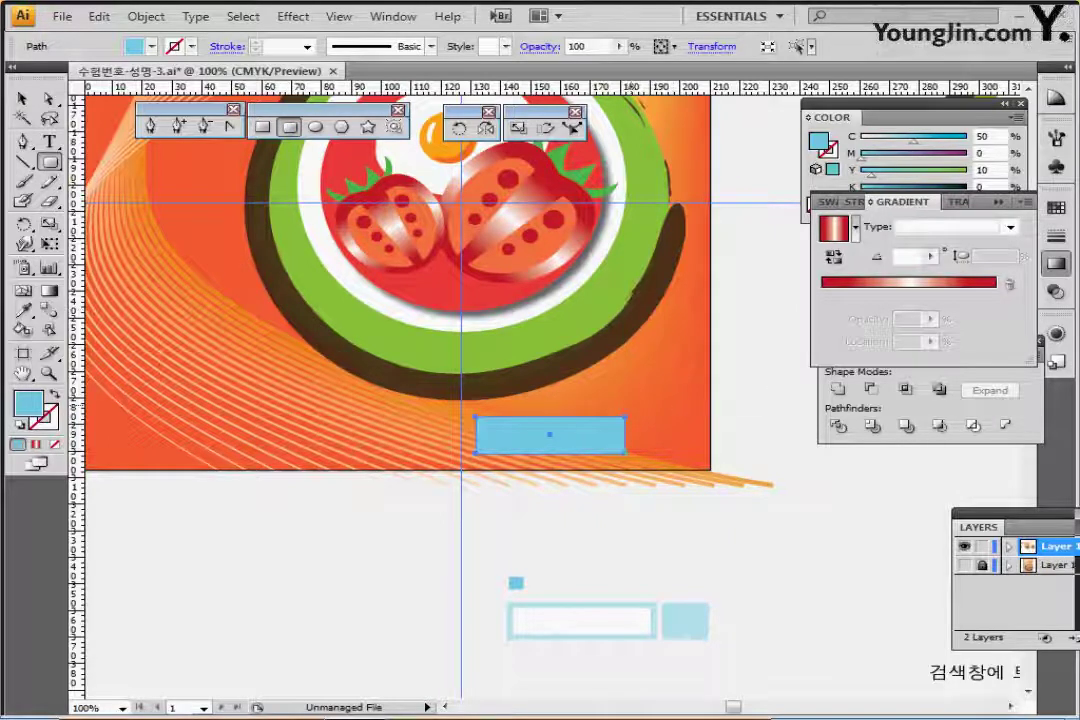
left_click_drag(626, 418, 686, 453)
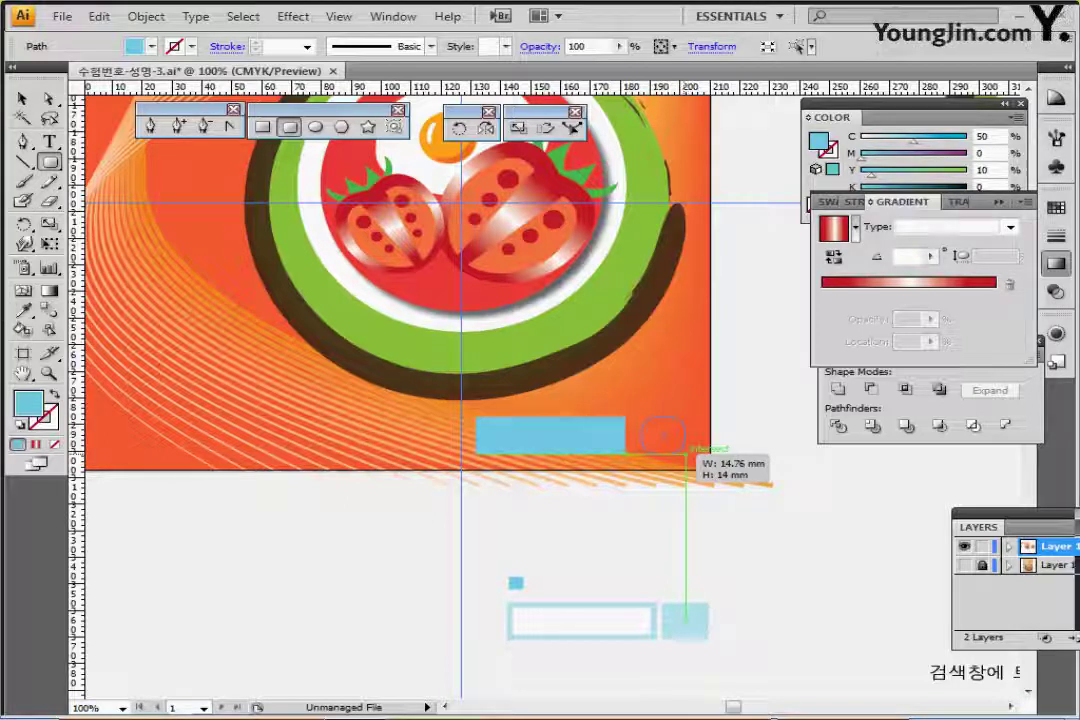
left_click_drag(686, 454, 686, 454)
key("Left")
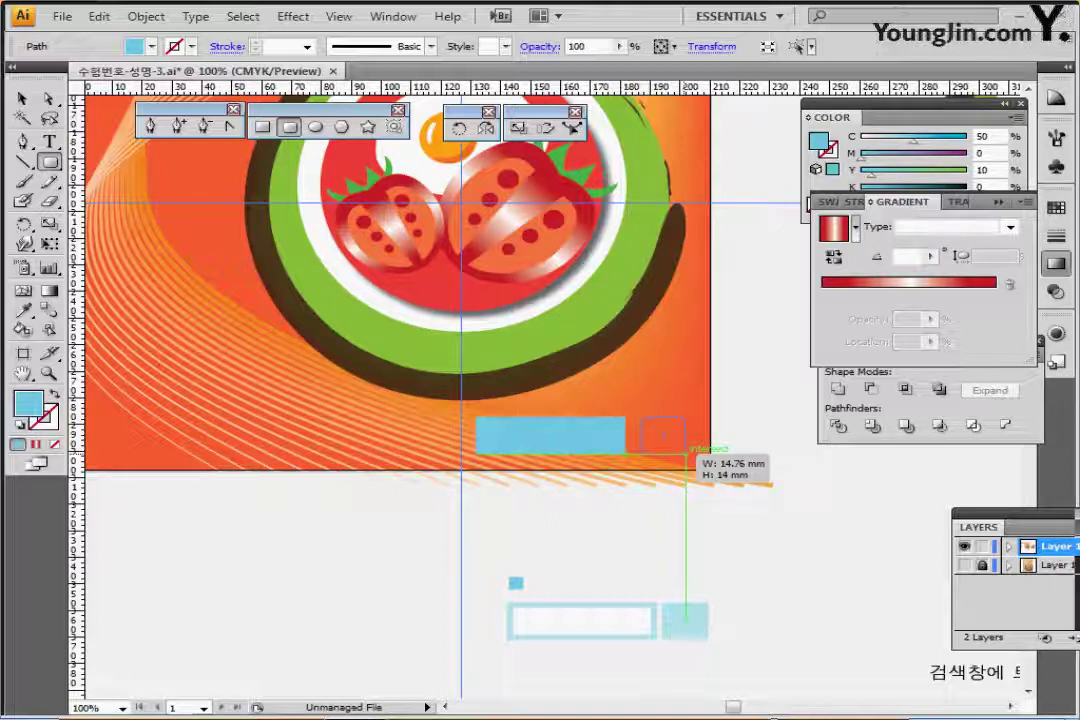
left_click_drag(686, 453, 686, 453)
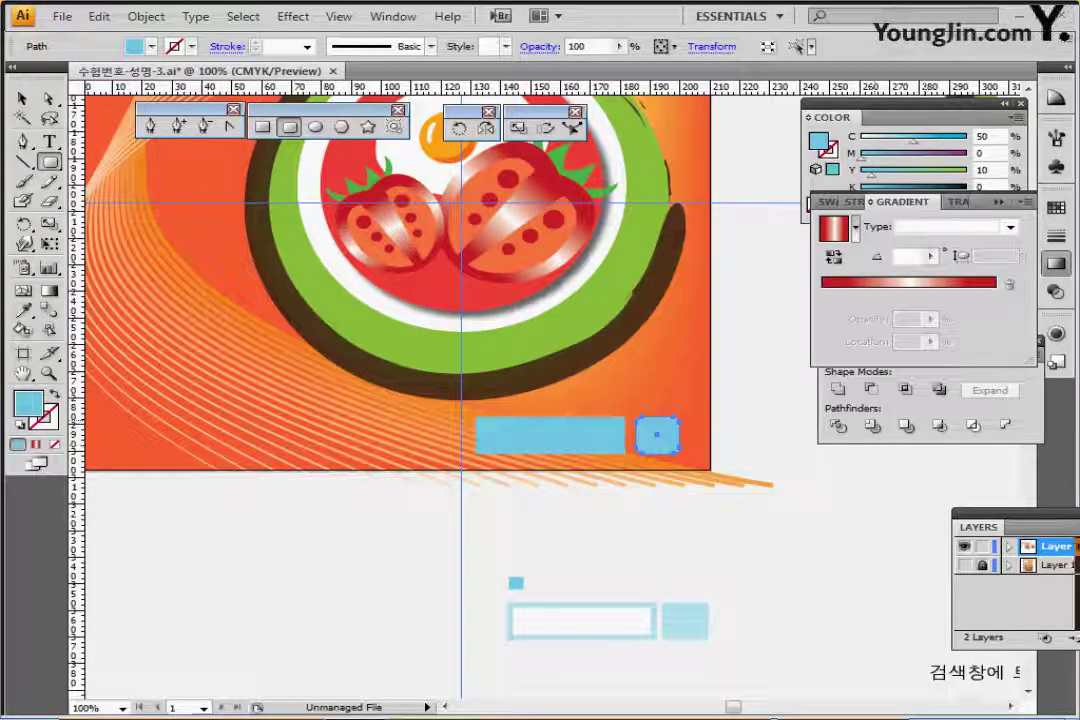
left_click(550, 435, "ctrl+shift")
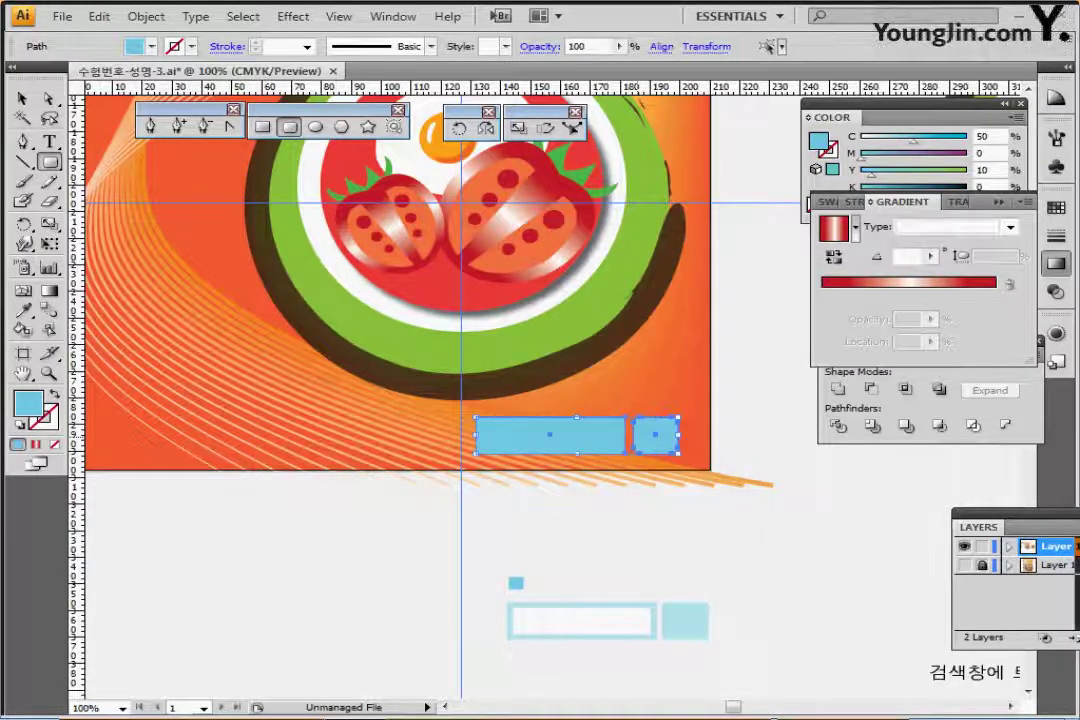
Set the opacity of the selected blue rectangle and rounded rectangle at the artboard's bottom to 50% and deselect them
left_click(940, 408)
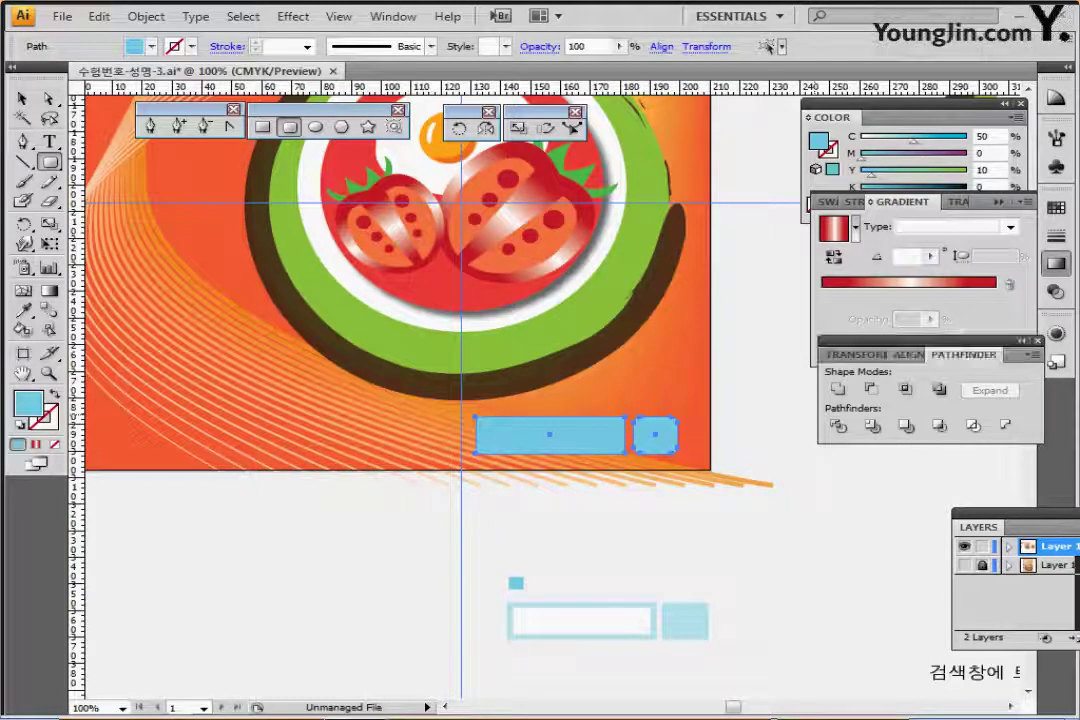
left_click(911, 355)
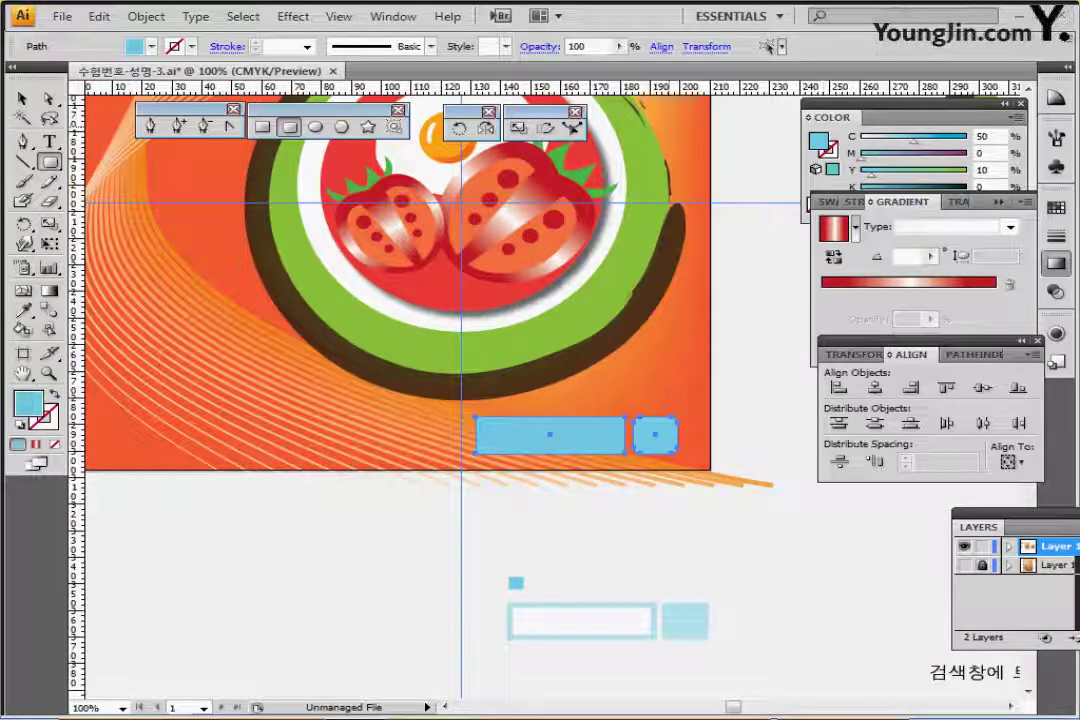
double_click(578, 46)
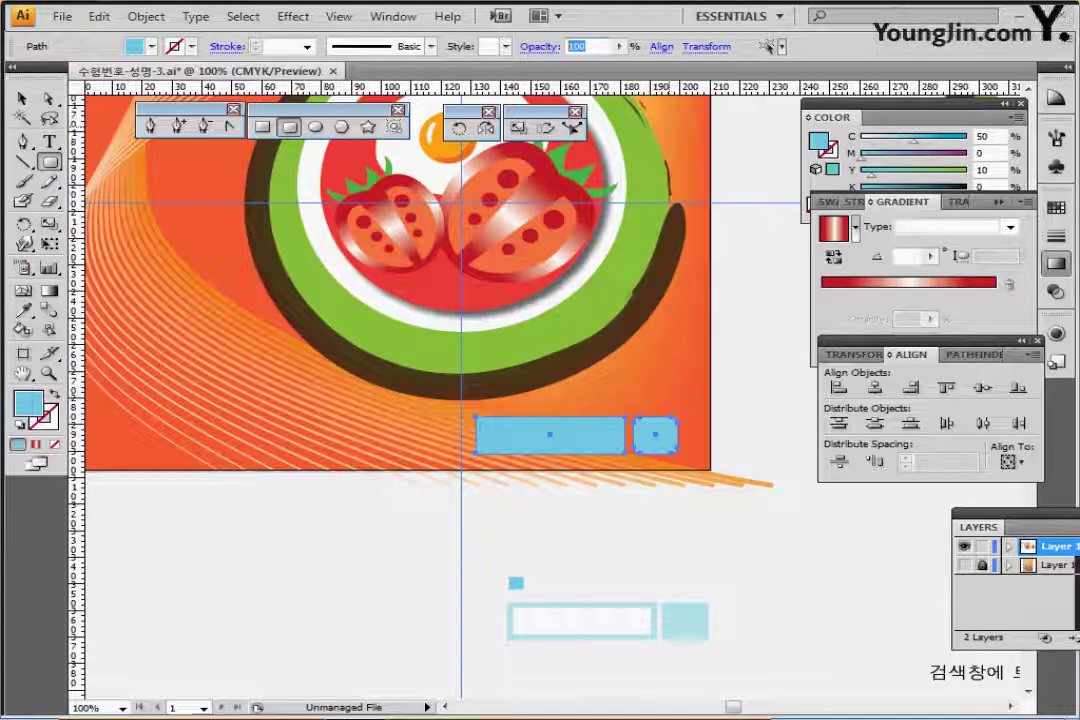
type("50")
key("Return")
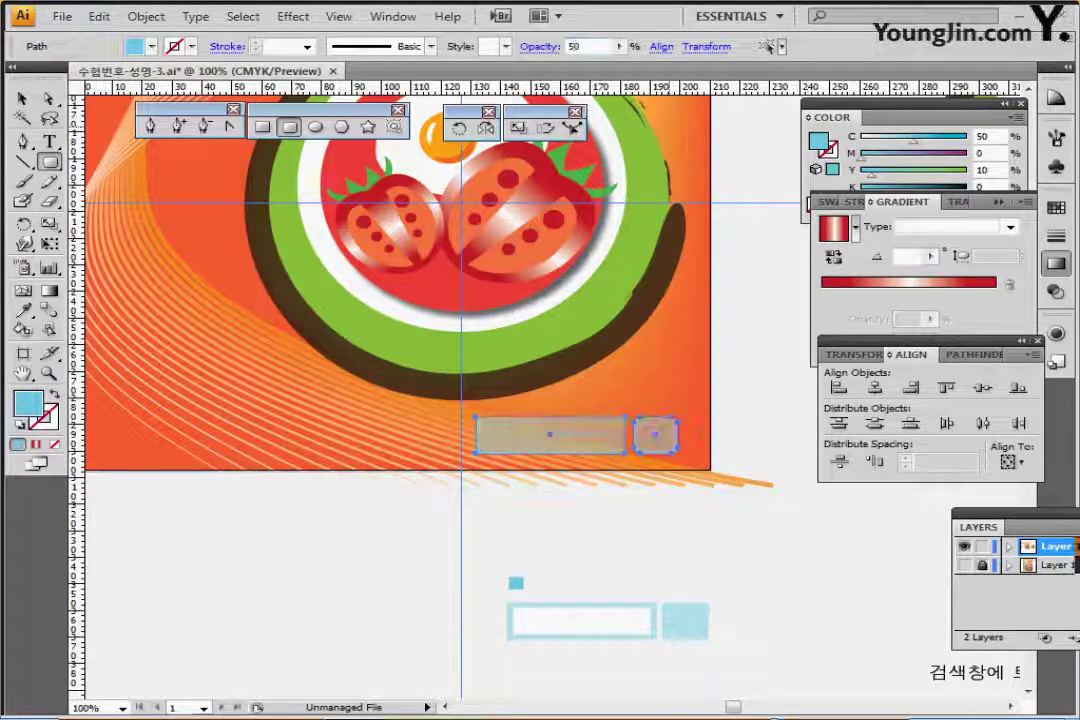
key("ctrl+shift+a")
Create an inner copy of the semi-transparent blue rectangle with Offset Path, using an offset of -2 mm
left_click(550, 435, "ctrl")
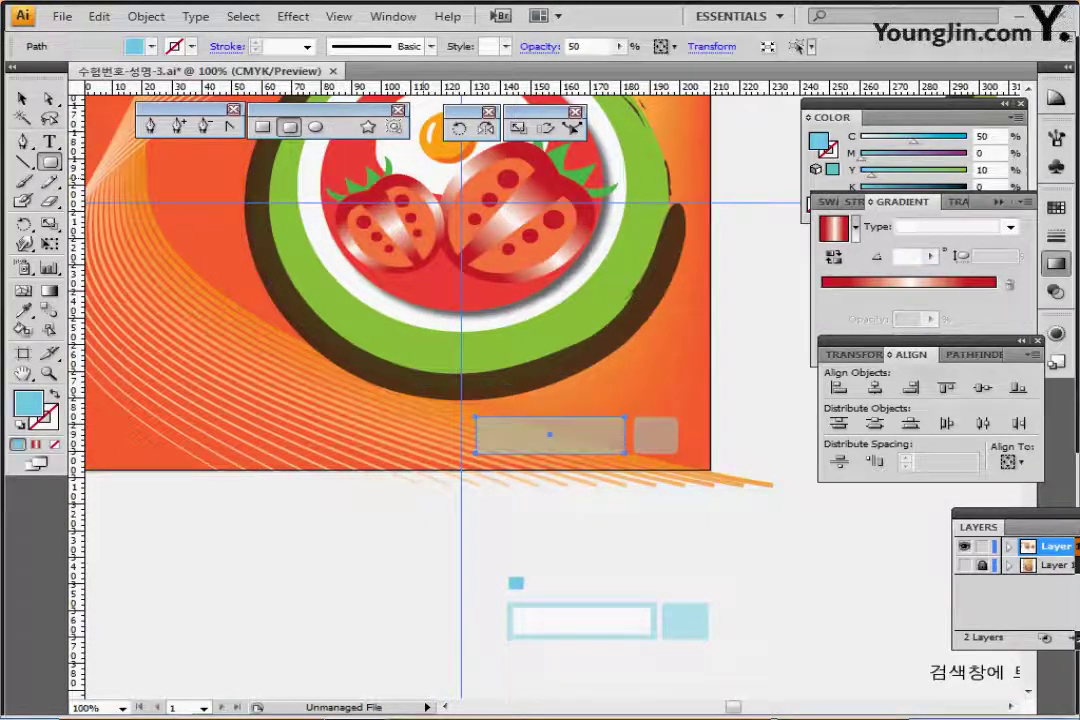
left_click(146, 17)
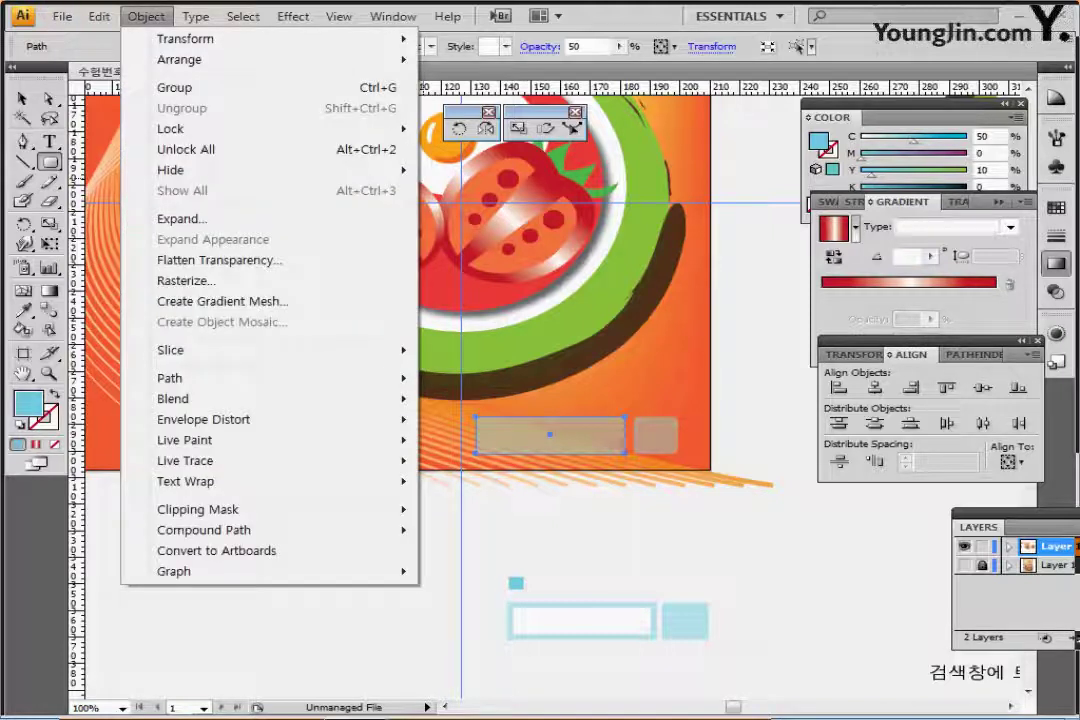
mouse_move(170, 378)
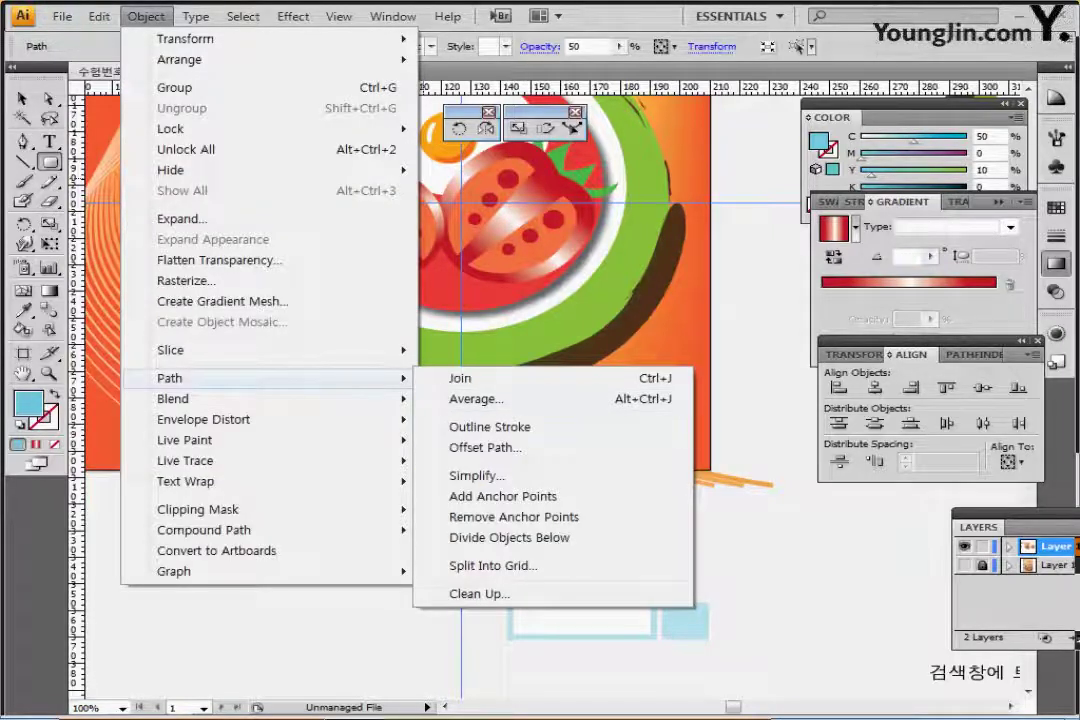
left_click(485, 447)
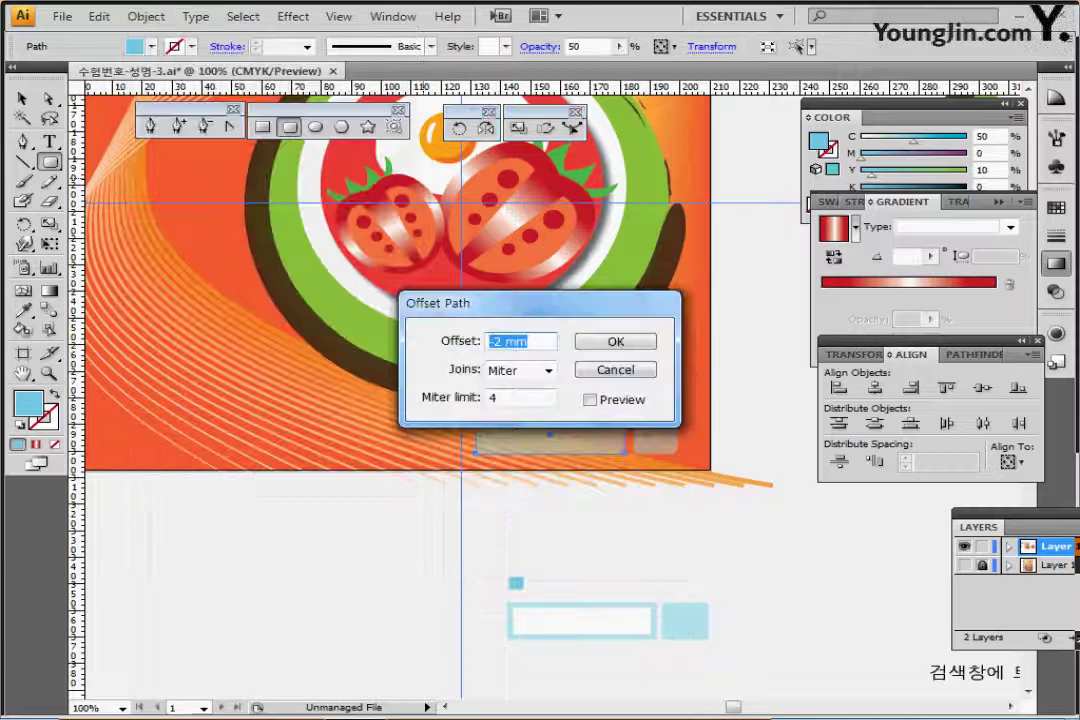
type("-2")
key("Return")
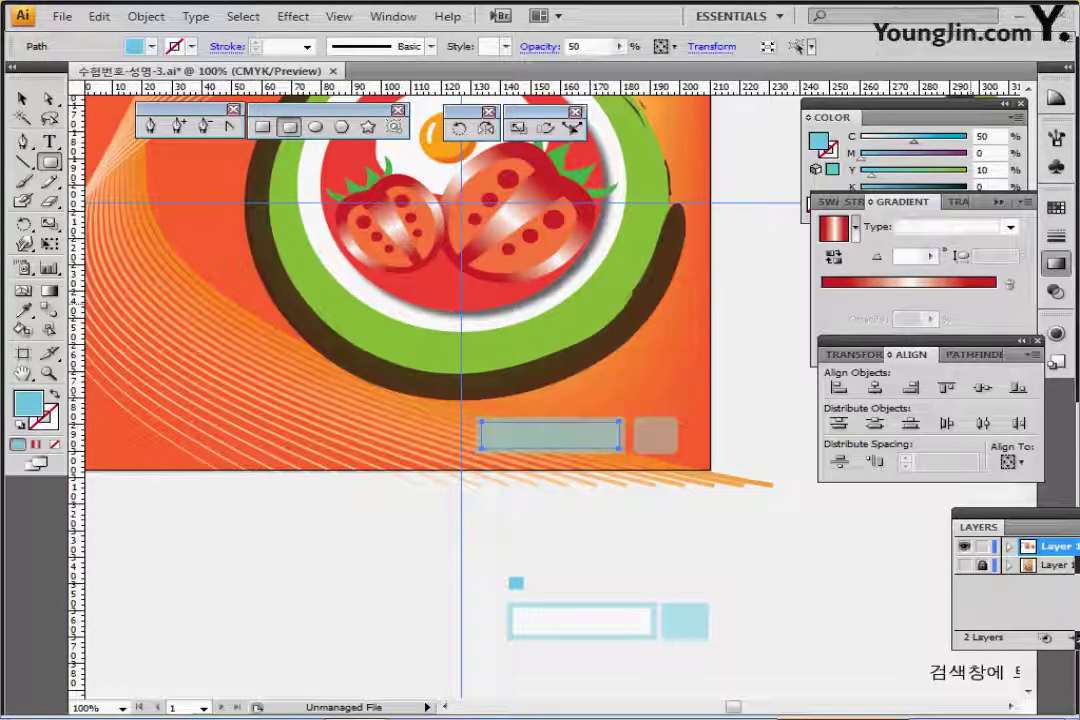
Fill the inner offset rectangle with white at 100% opacity, deselect it and save the document
left_click(152, 47)
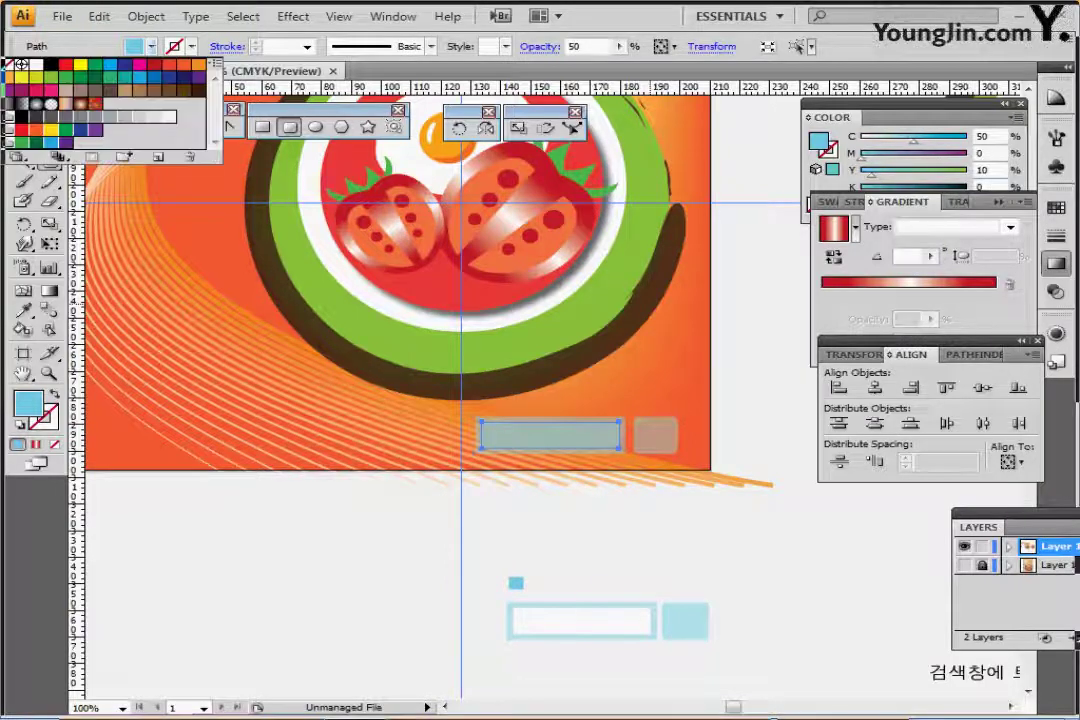
left_click(36, 65)
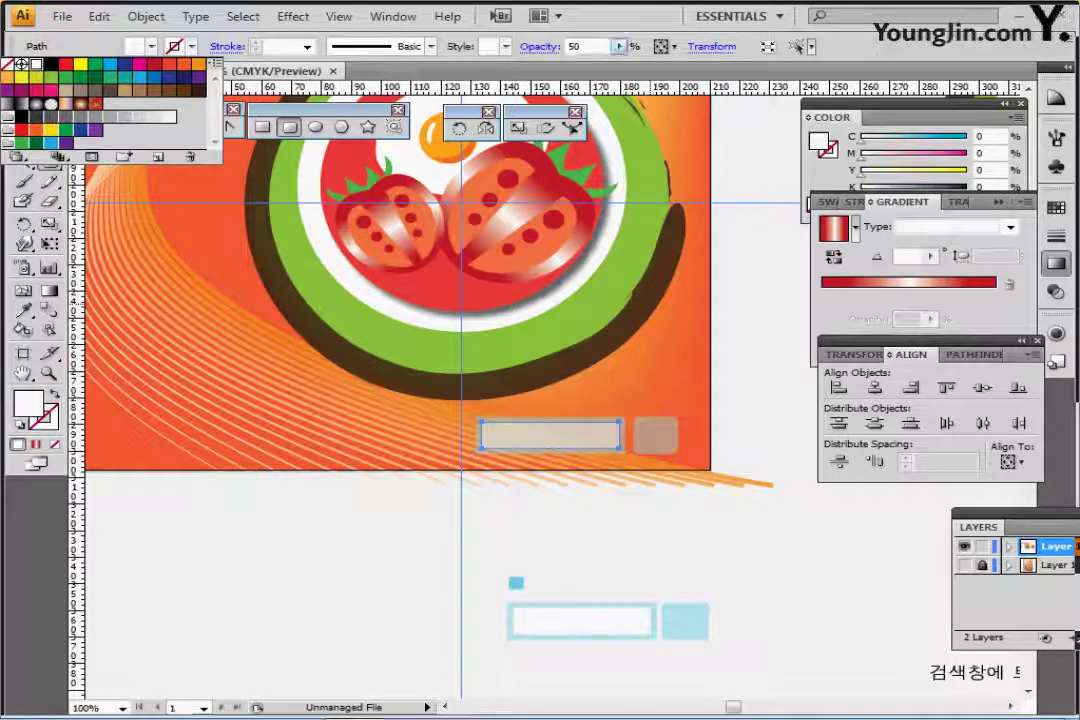
left_click(619, 47)
left_click_drag(564, 65, 618, 65)
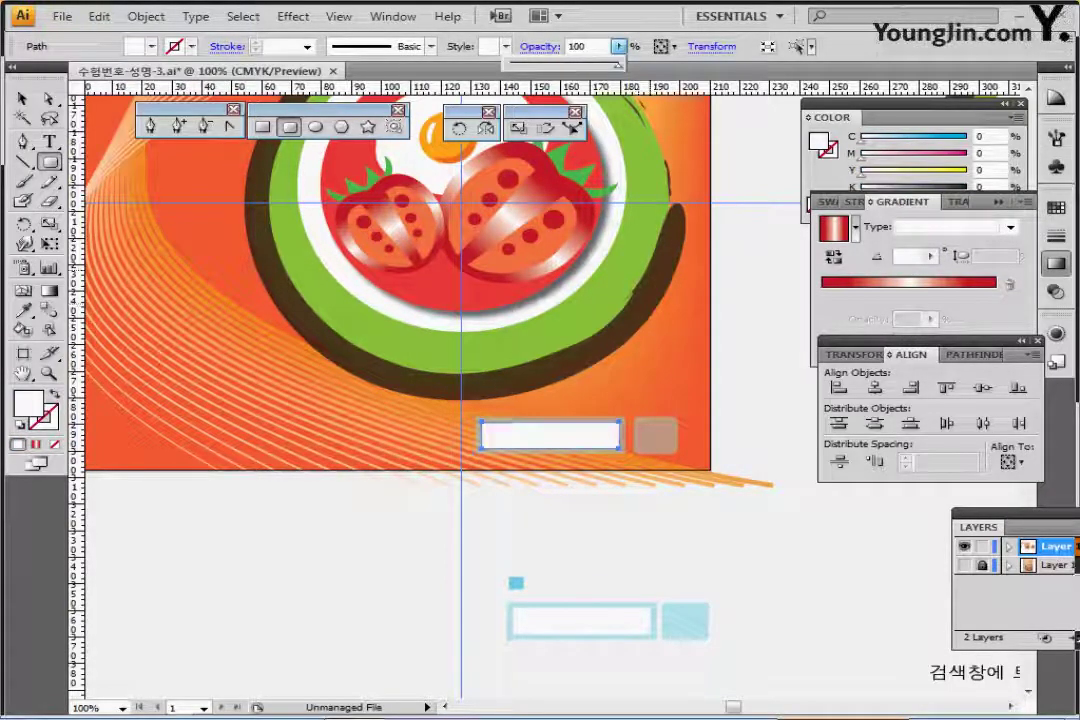
key("ctrl")
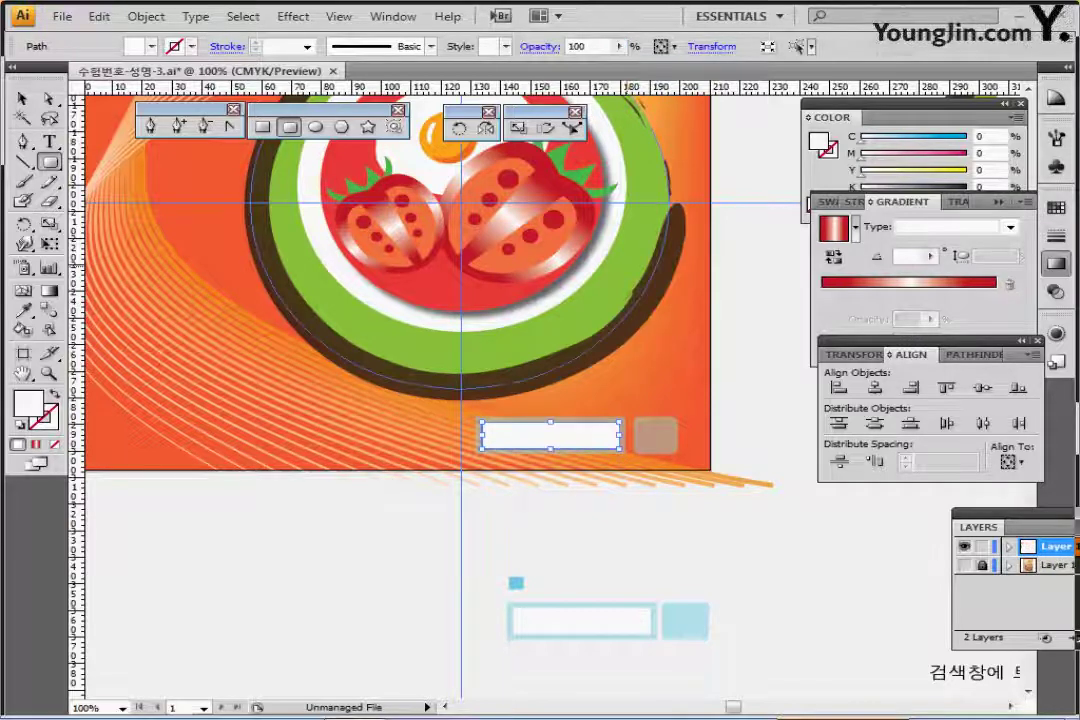
left_click(289, 553, "ctrl")
key("ctrl+s")
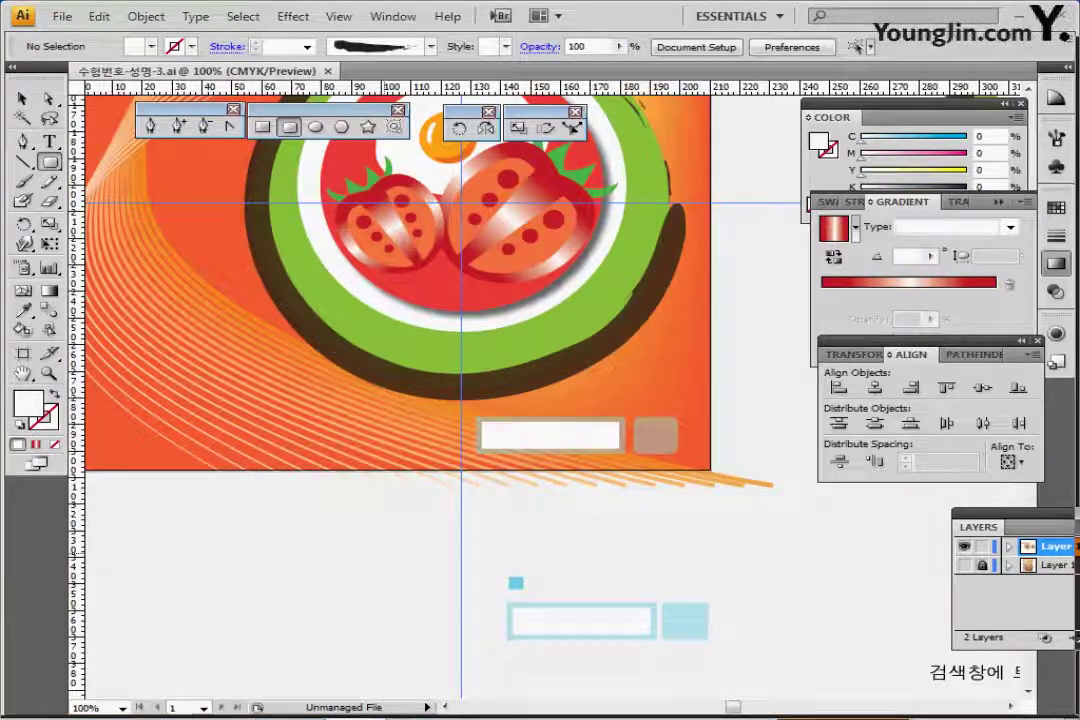
Move the text 토마토 비빔밥 into the white search field and 검색 onto the rounded button, and save the document
key("space")
left_click_drag(444, 532, 252, 430)
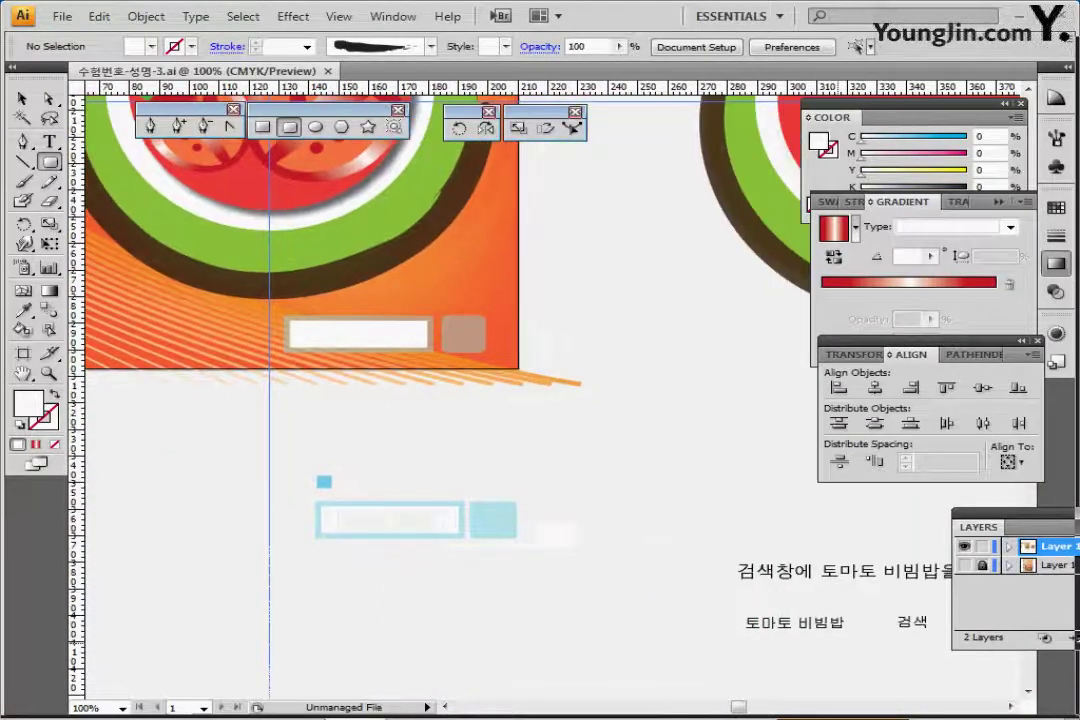
left_click(790, 622)
left_click(911, 622, "shift")
left_click_drag(790, 622, 342, 338)
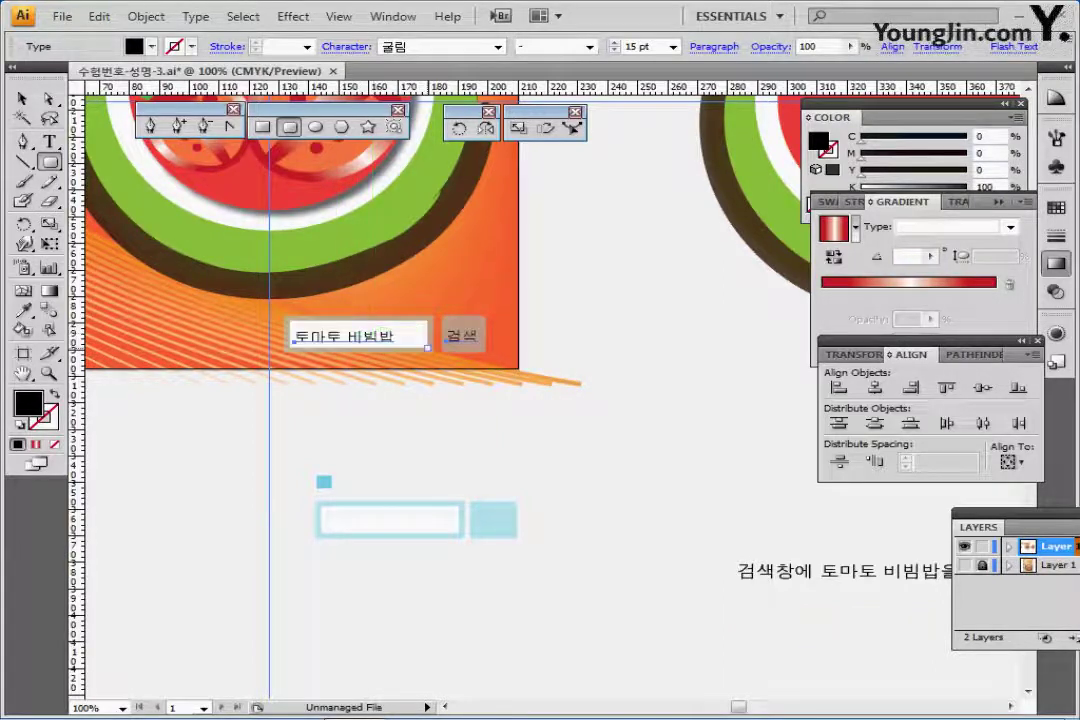
key("ctrl+=")
left_click_drag(528, 452, 585, 443)
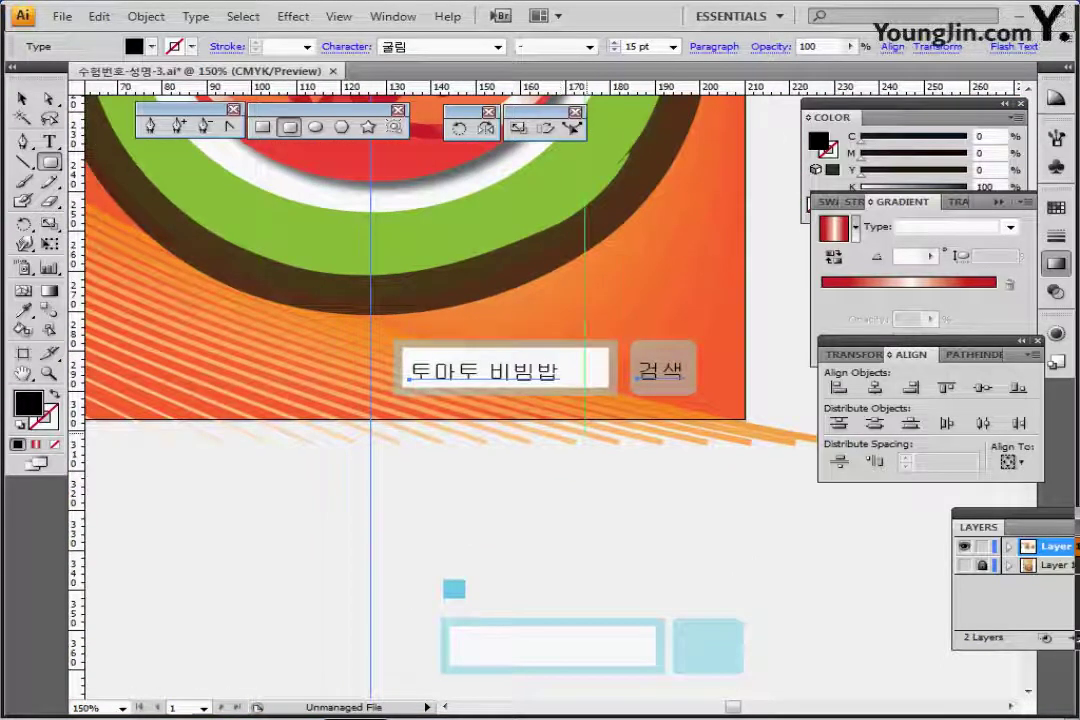
key("ctrl")
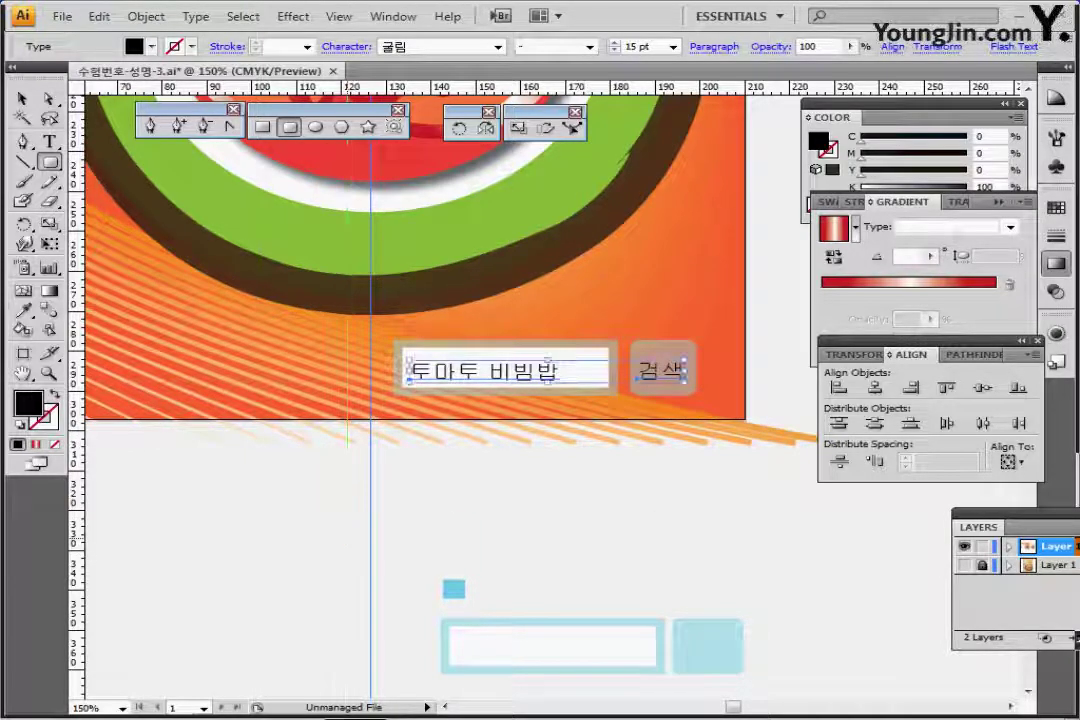
key("ctrl+s")
Deselect the search bar texts and activate the Symbol Sprayer, checking that the tomato character symbol is chosen
key("ctrl+minus")
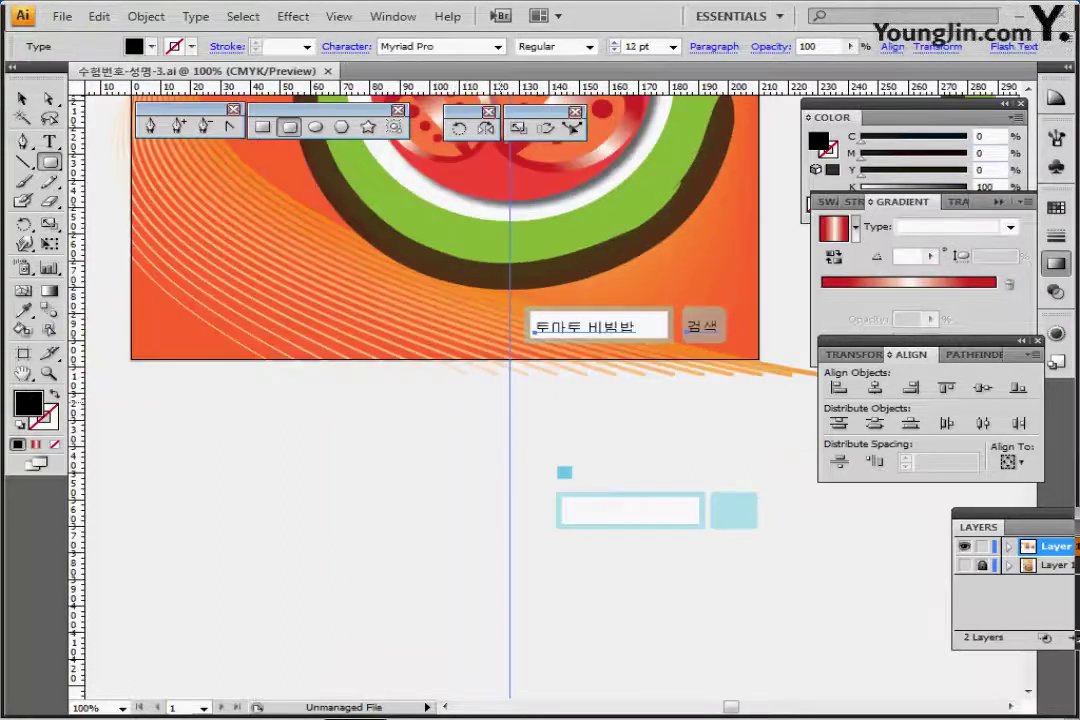
left_click_drag(457, 418, 534, 474)
key("ctrl+minus")
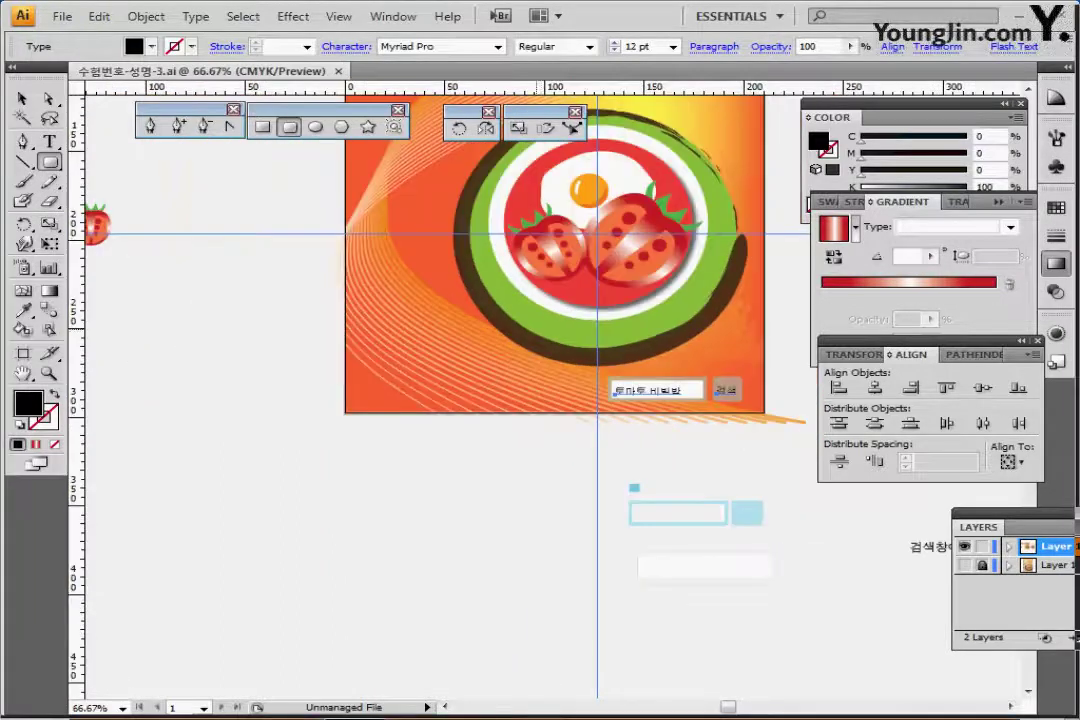
left_click_drag(537, 297, 440, 511)
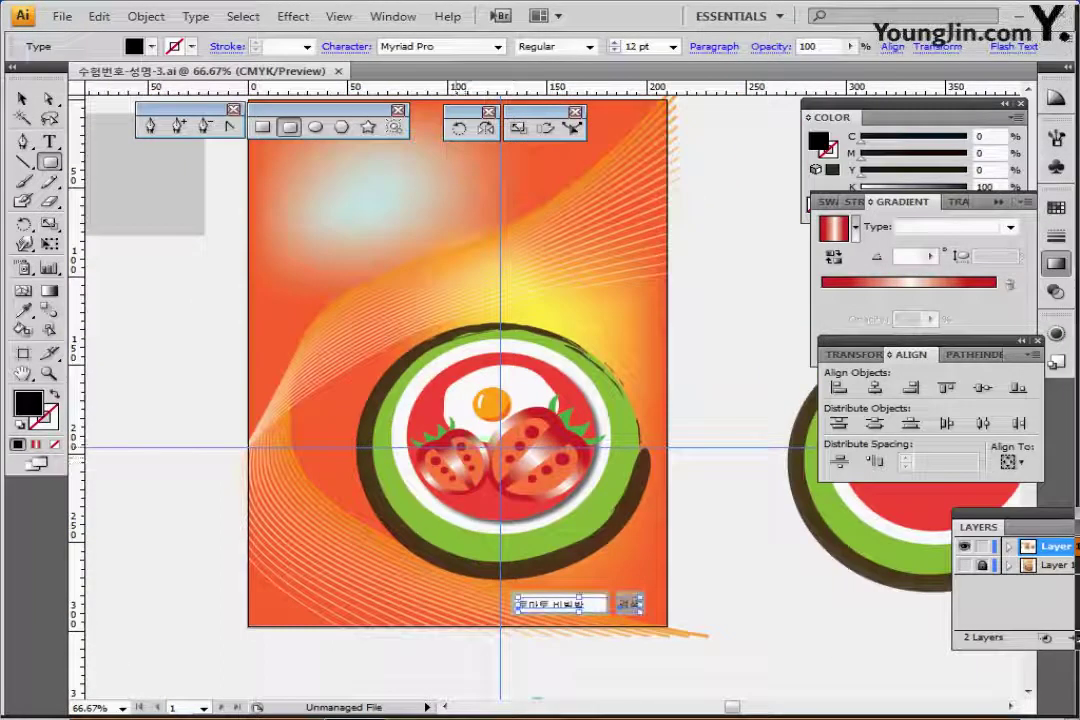
key("ctrl+shift+a")
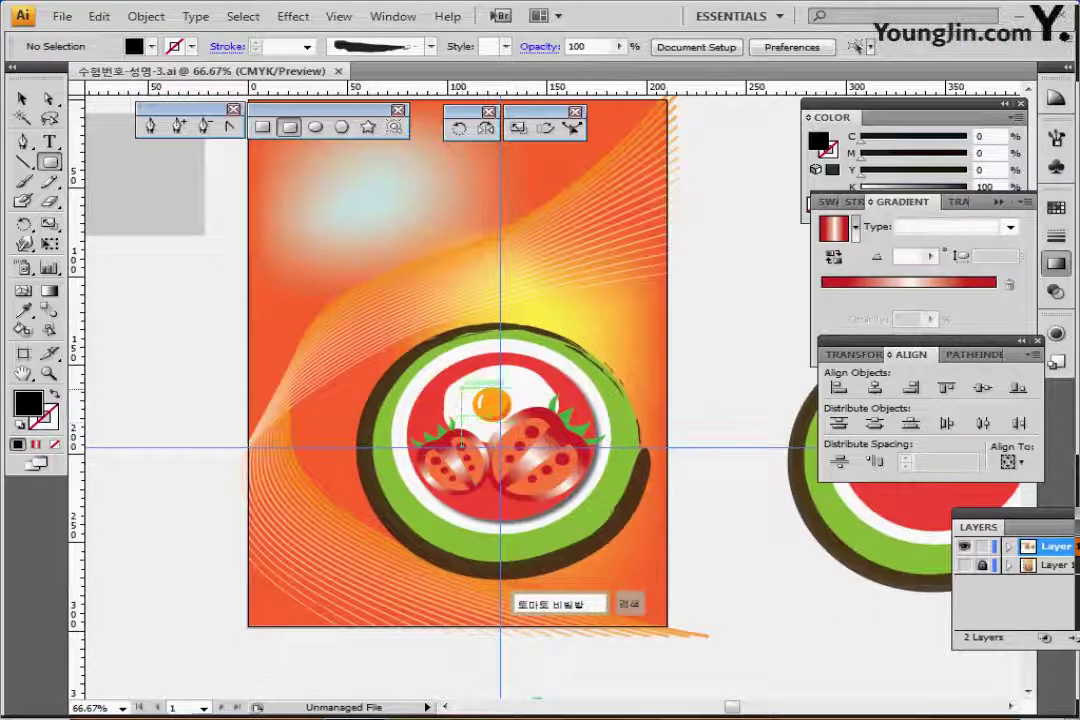
left_click(23, 268)
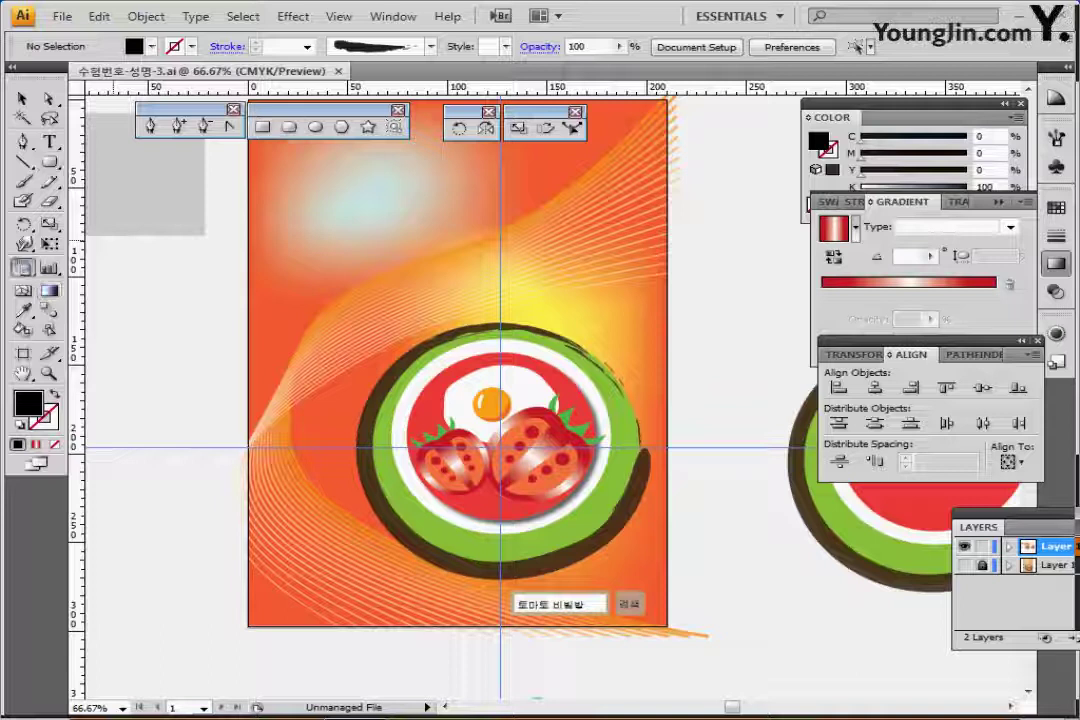
left_click(1056, 264)
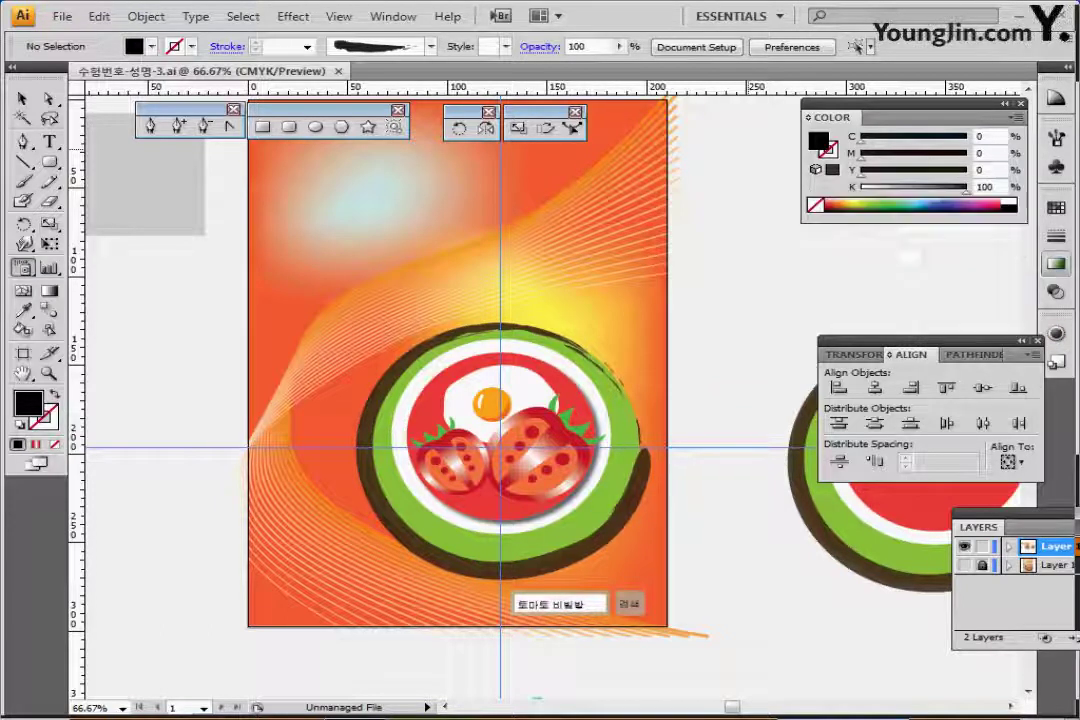
left_click(1056, 167)
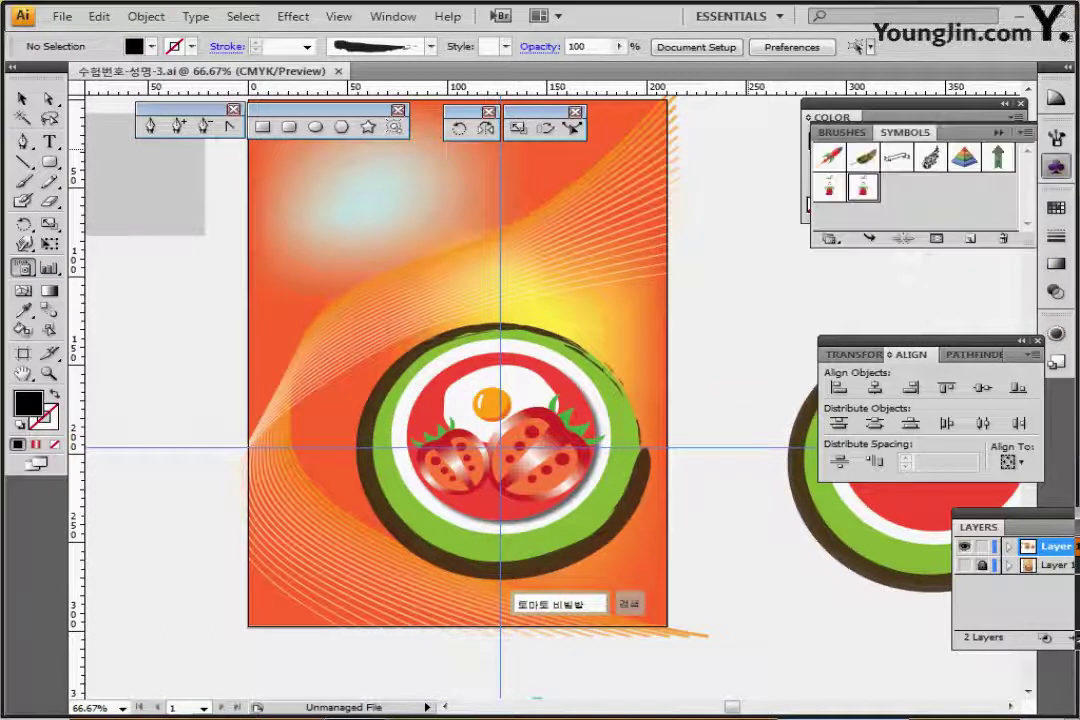
left_click(1056, 167)
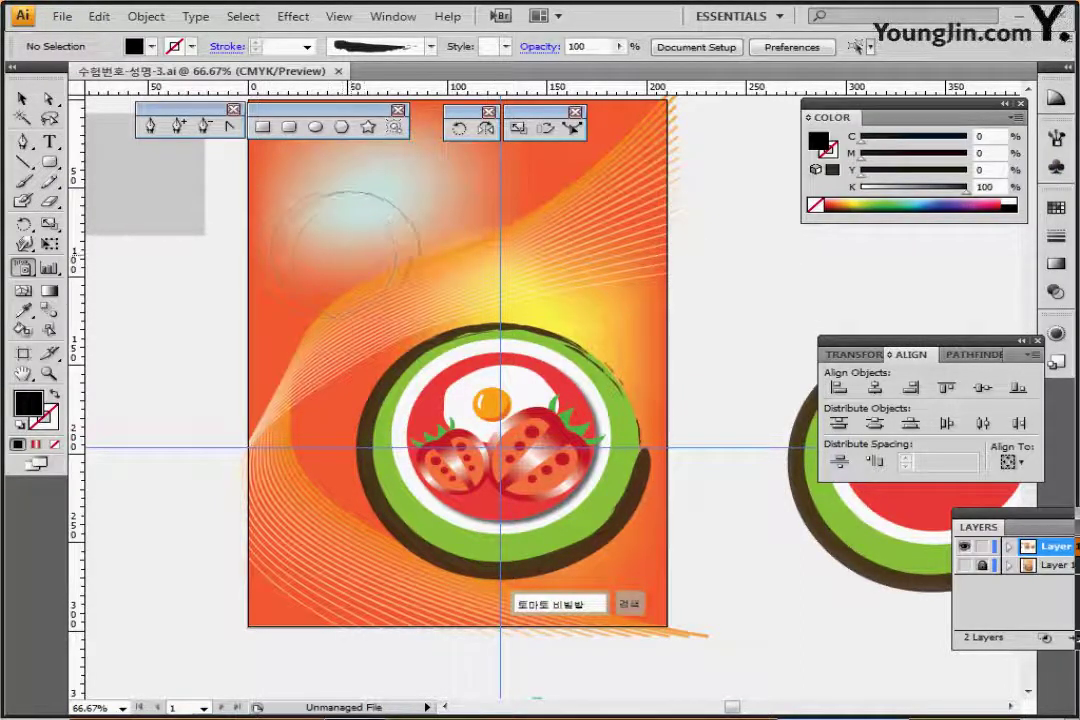
Spray six tomato character symbols across the poster: two near the top, two along the right side, one at left, one at bottom left
left_click_drag(374, 260, 364, 292)
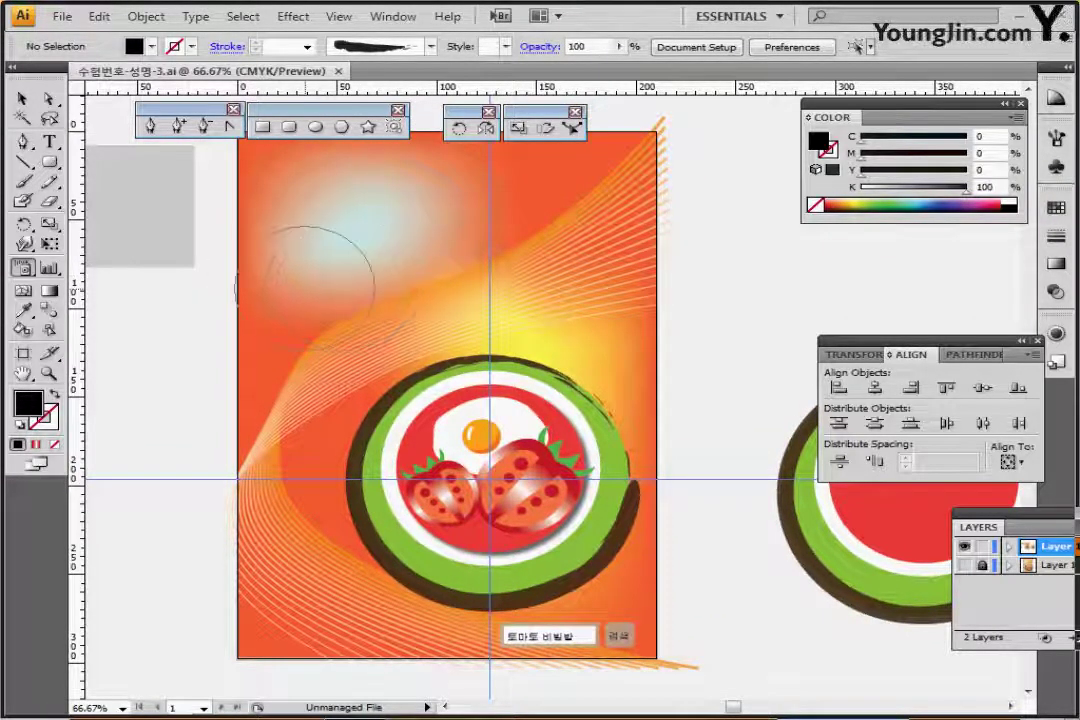
left_click(320, 279)
left_click(442, 205)
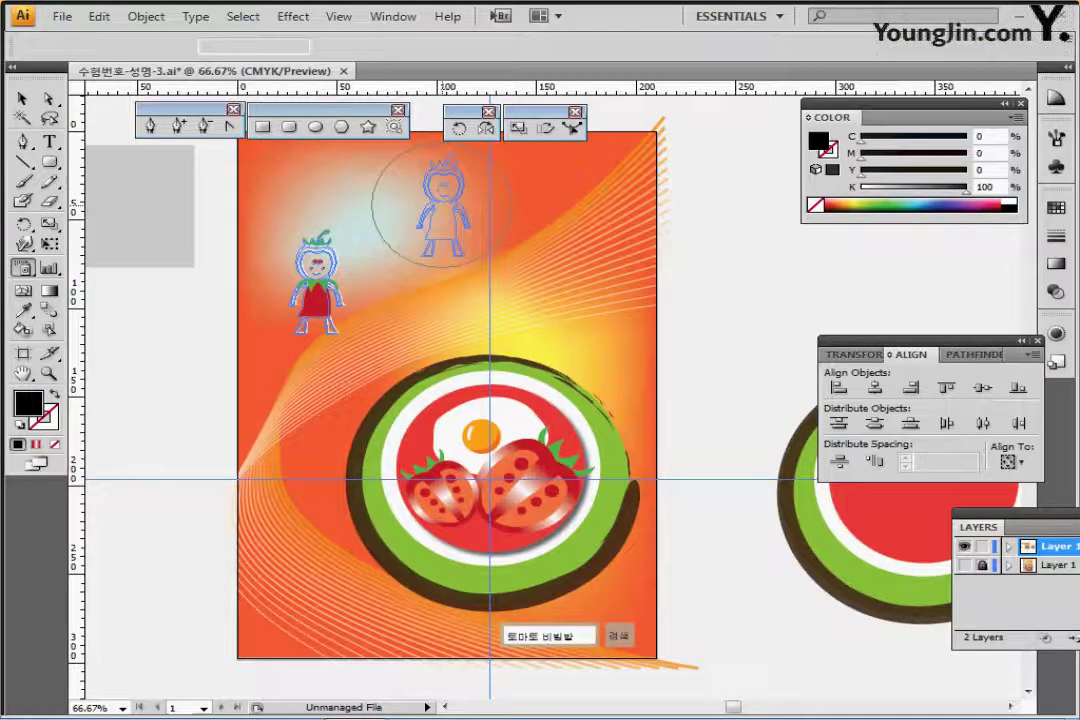
left_click(572, 322)
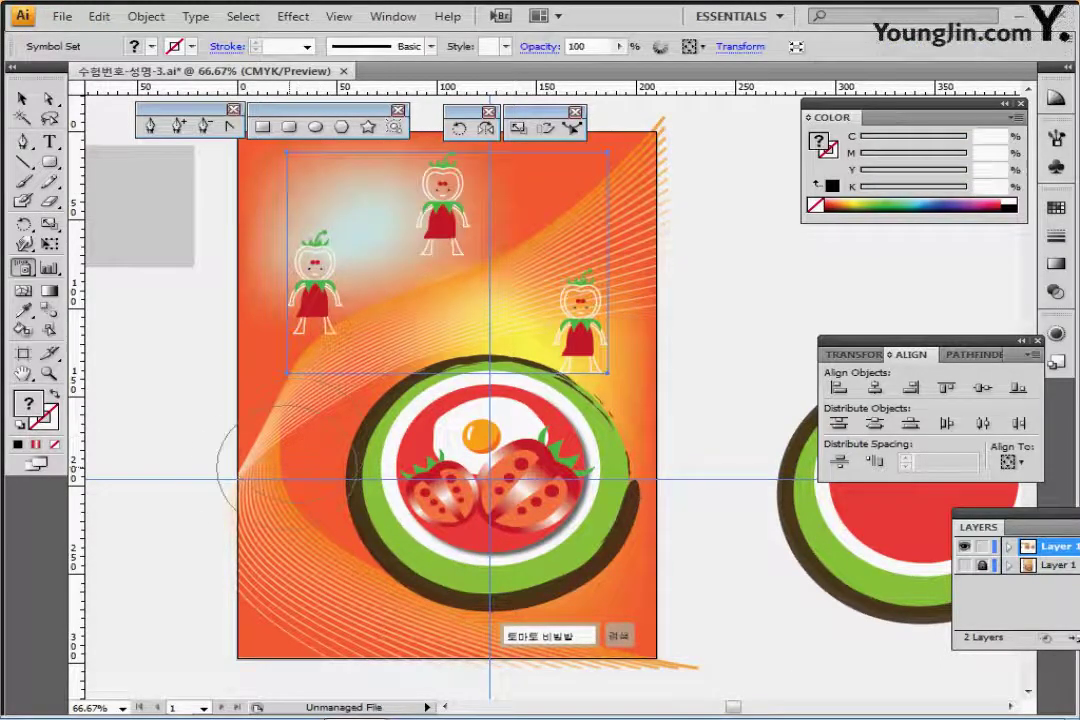
left_click(298, 455)
left_click(354, 603)
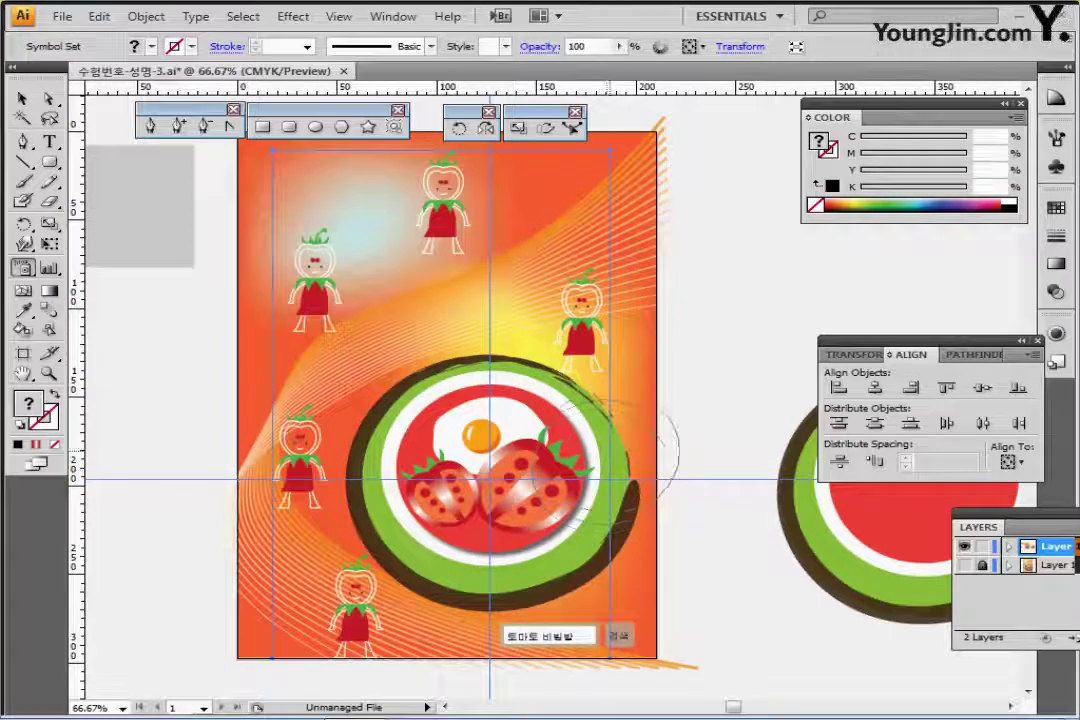
left_click(608, 440)
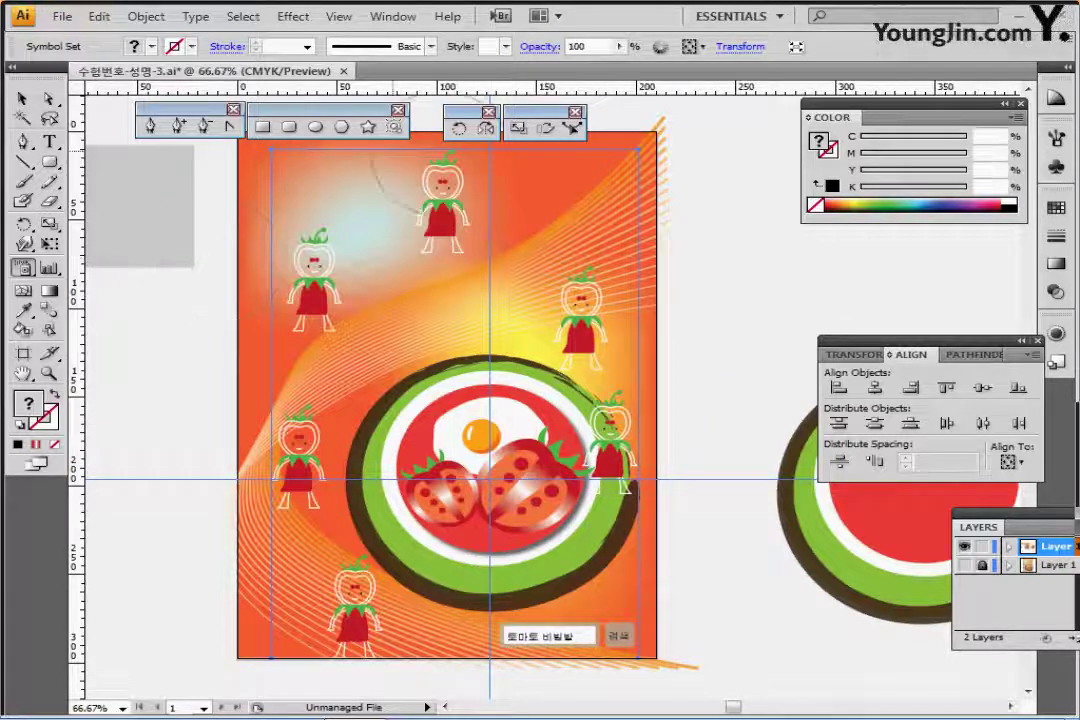
Detach the symbolism tools into a floating toolbar over the poster's upper left and activate the Symbol Sizer
left_click(22, 267)
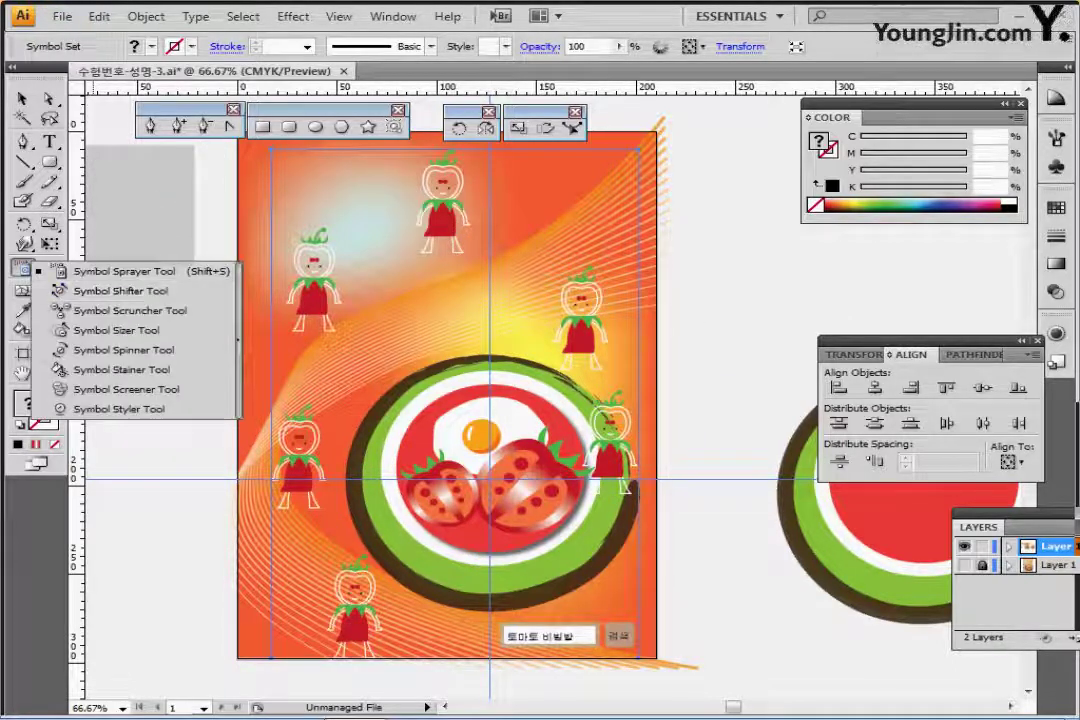
left_click(238, 340)
left_click(126, 286)
left_click_drag(130, 268, 208, 163)
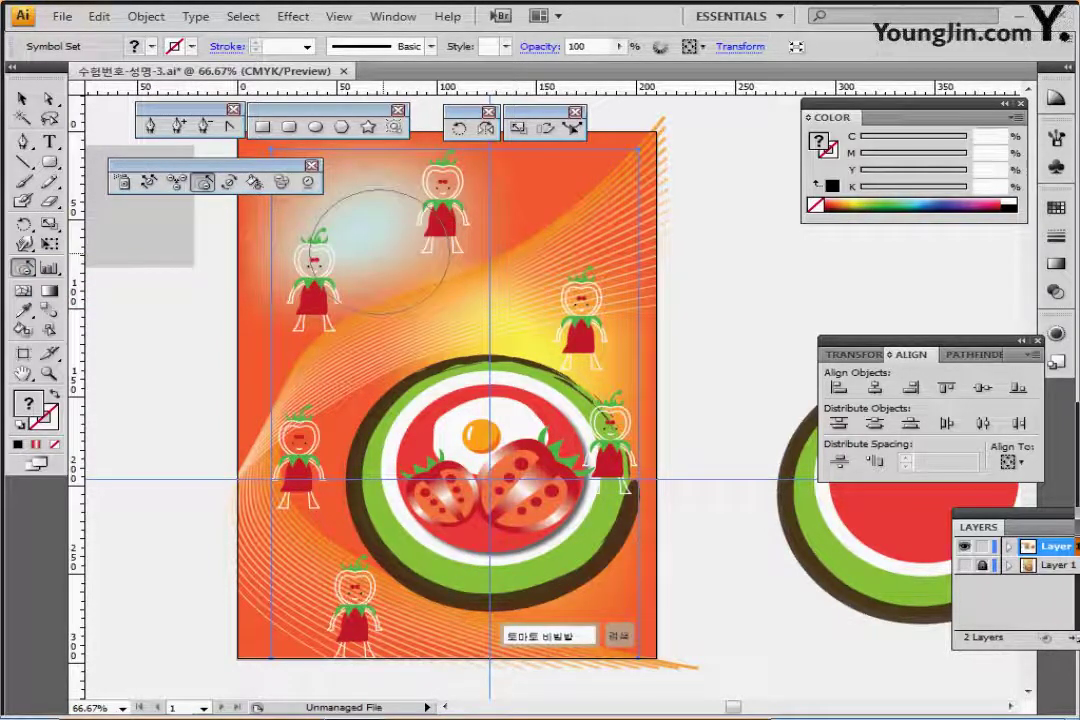
Shrink the two uppermost tomato characters with the Symbol Sizer, then slightly enlarge the left one of the pair
left_click(302, 287, "alt")
left_click(302, 285, "alt")
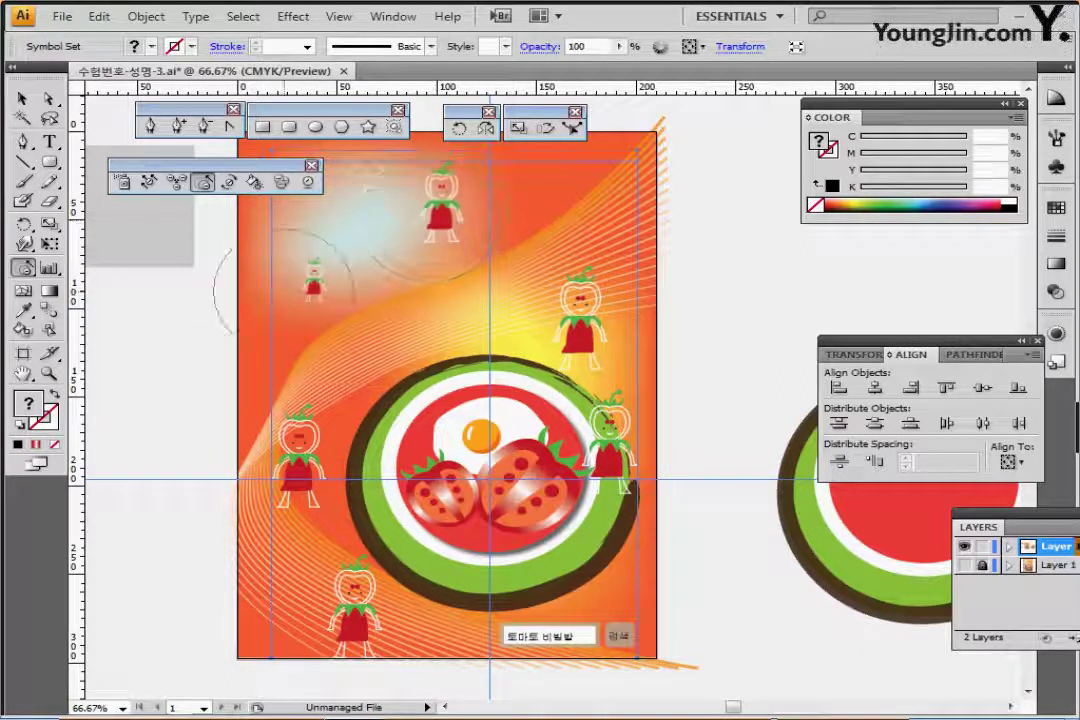
left_click(322, 280)
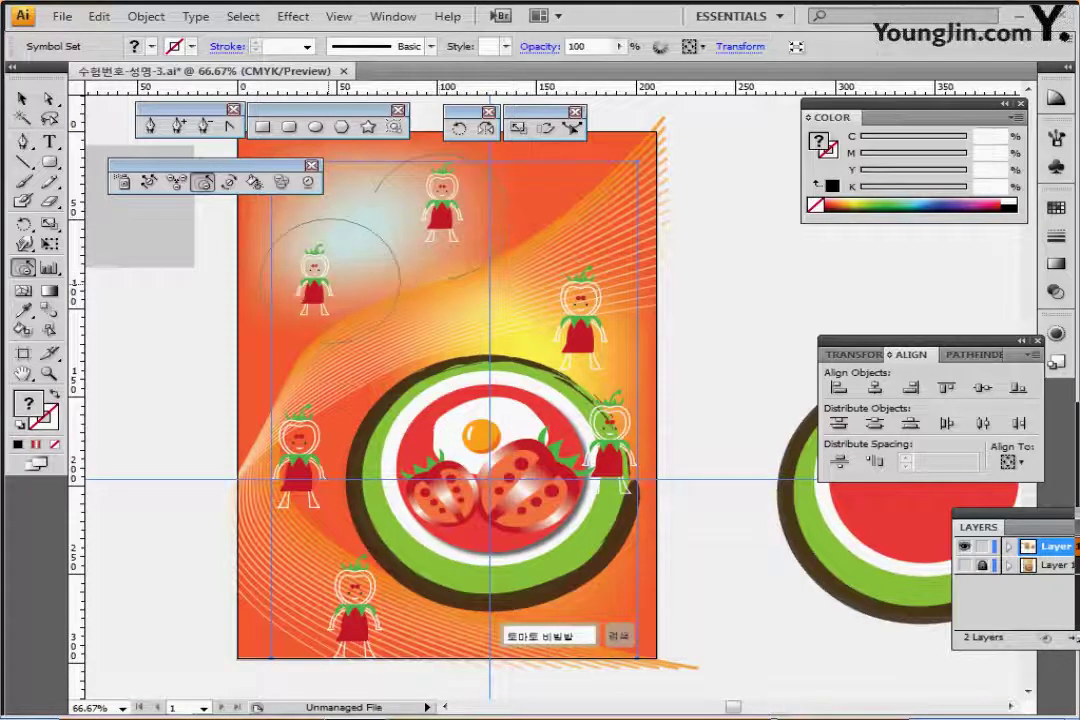
Shrink the upper-left, left, bottom-left and lower-right tomato characters with the Symbol Sizer
left_click(318, 286, "alt")
left_click(289, 459, "alt")
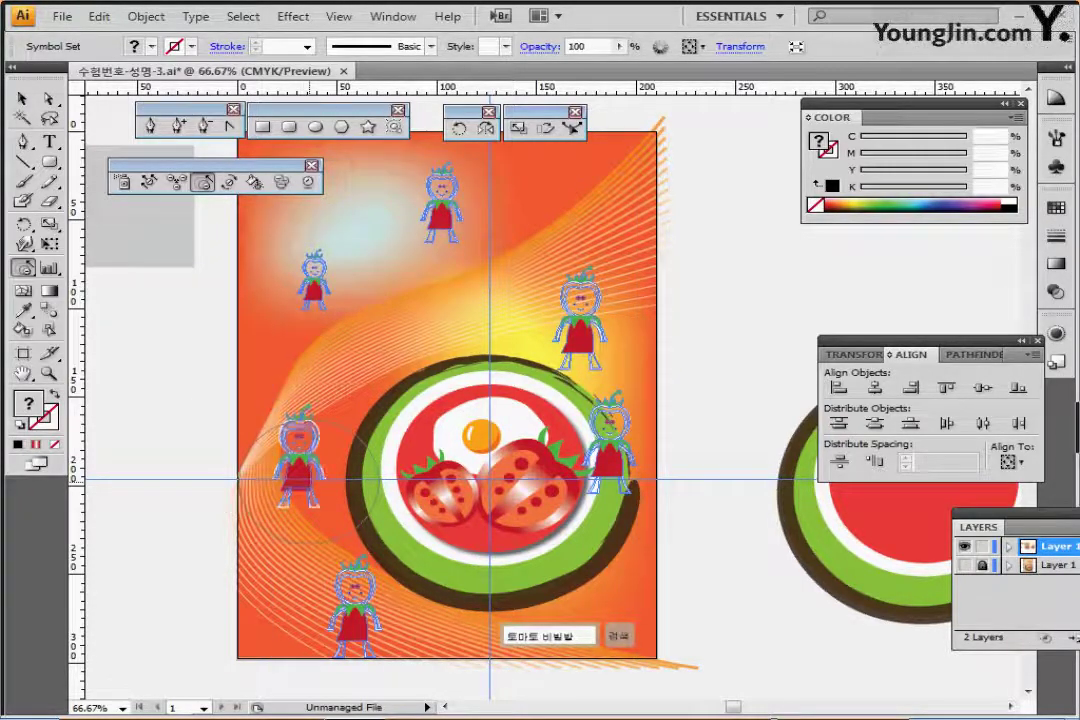
left_click(355, 605, "alt")
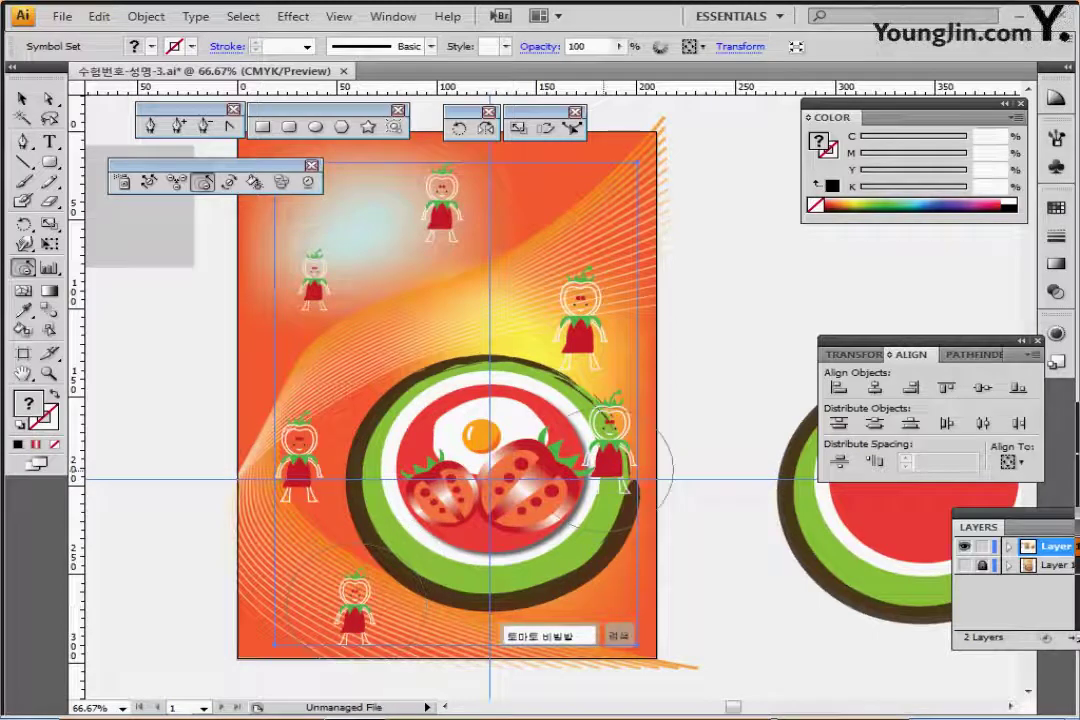
left_click(630, 441, "alt")
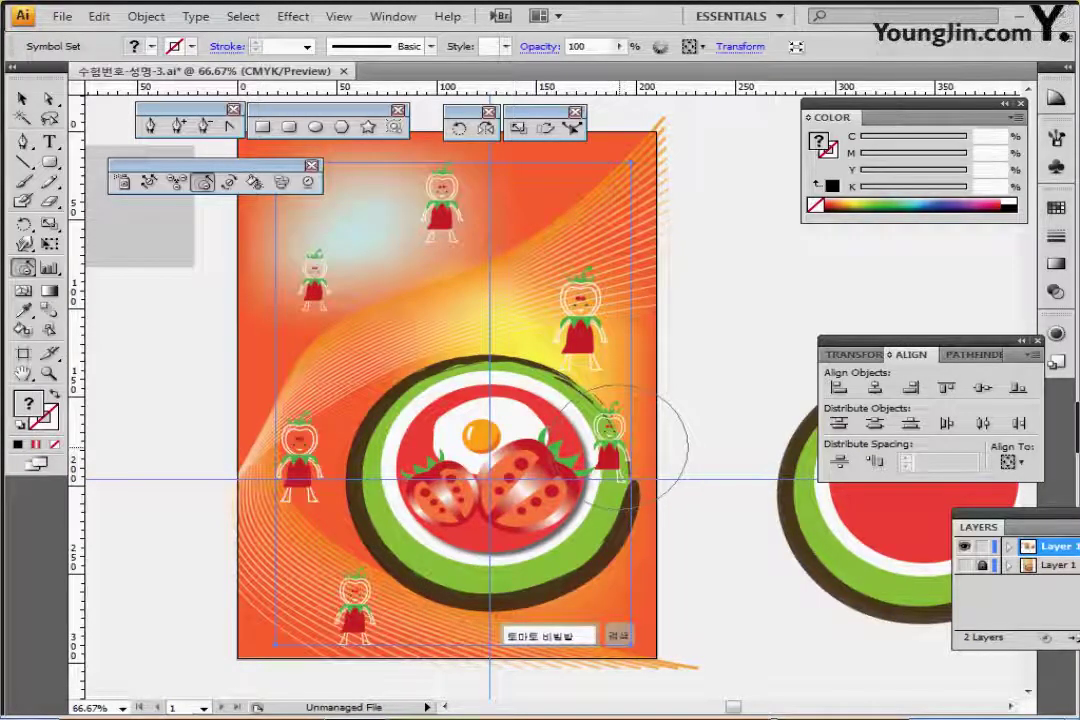
Enlarge the upper-right tomato character as the biggest of the set, and slightly enlarge the left and bottom-left ones
left_click(580, 318)
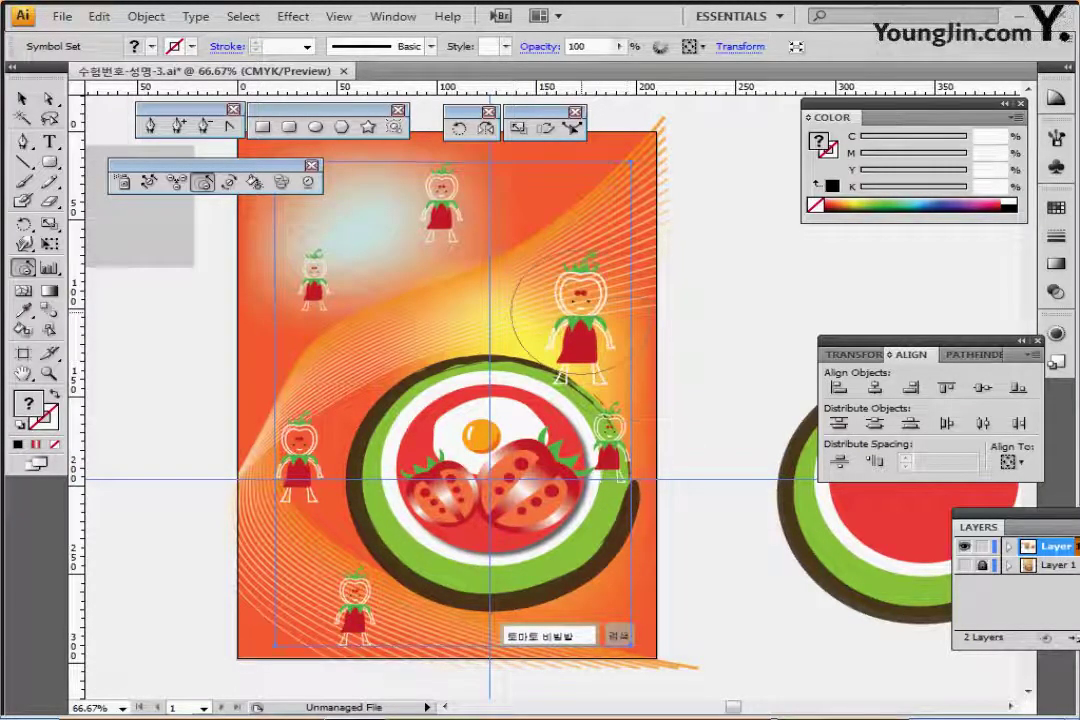
left_click(581, 312, "alt")
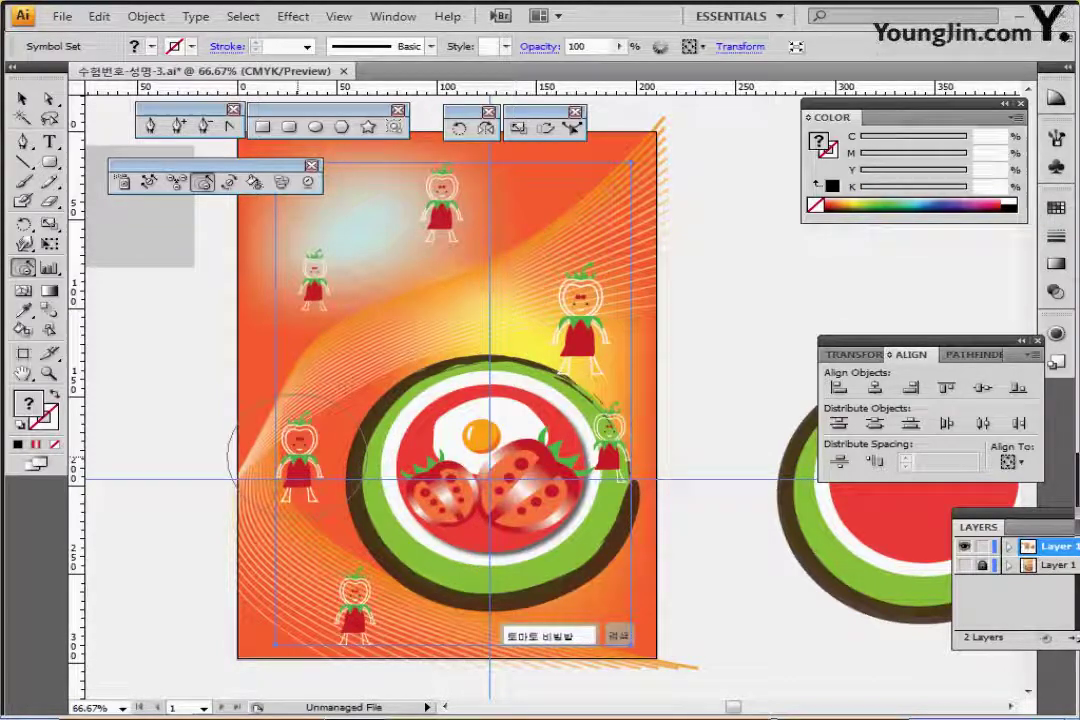
left_click(295, 458)
left_click(353, 605)
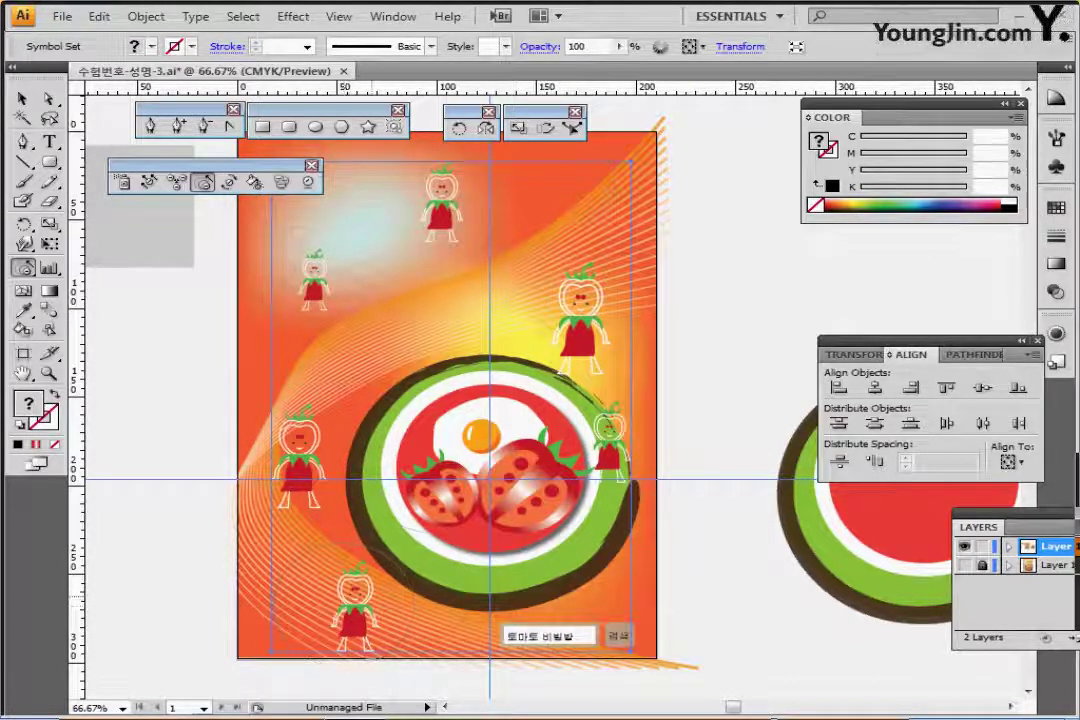
left_click(581, 324)
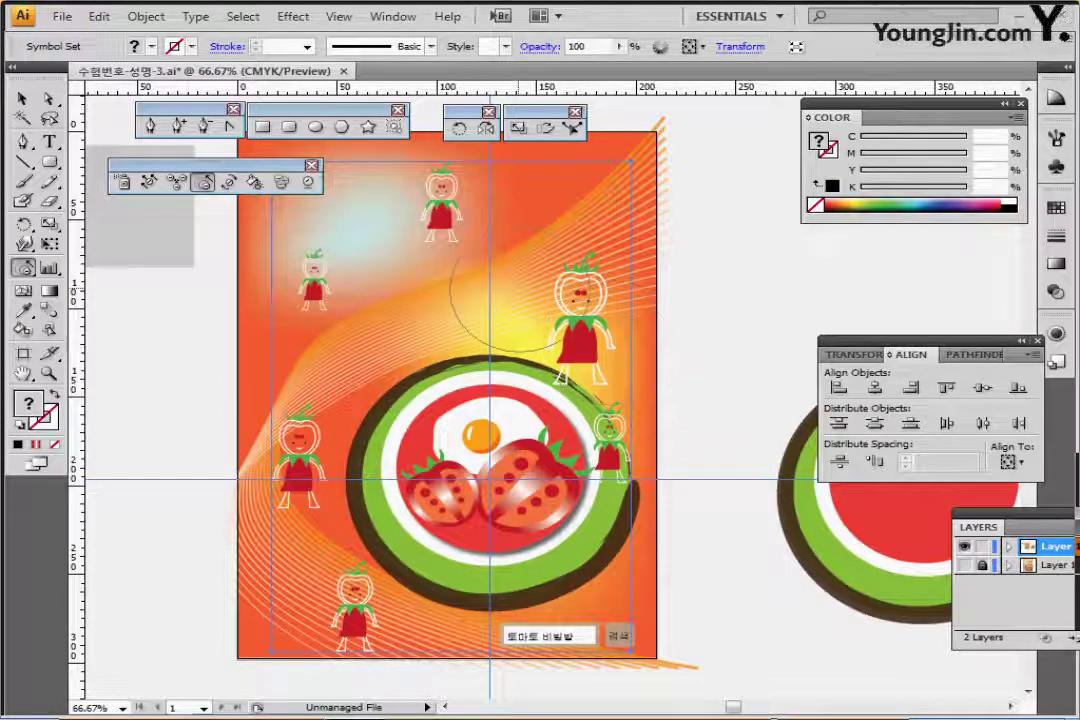
Reposition the tomato characters with the Symbol Shifter: lower the two uppermost, raise the big and bottom-left ones, and nudge the two beside the plate outward
left_click(149, 181)
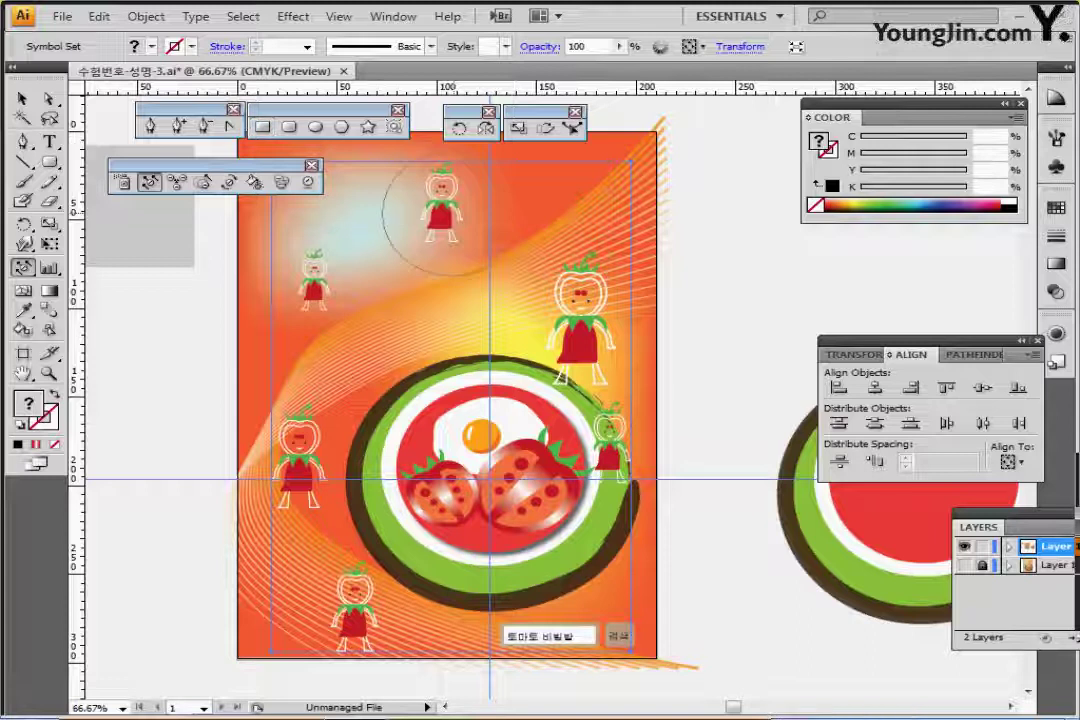
mouse_move(465, 205)
left_mouse_down()
mouse_move(440, 250)
mouse_move(445, 267)
left_mouse_up()
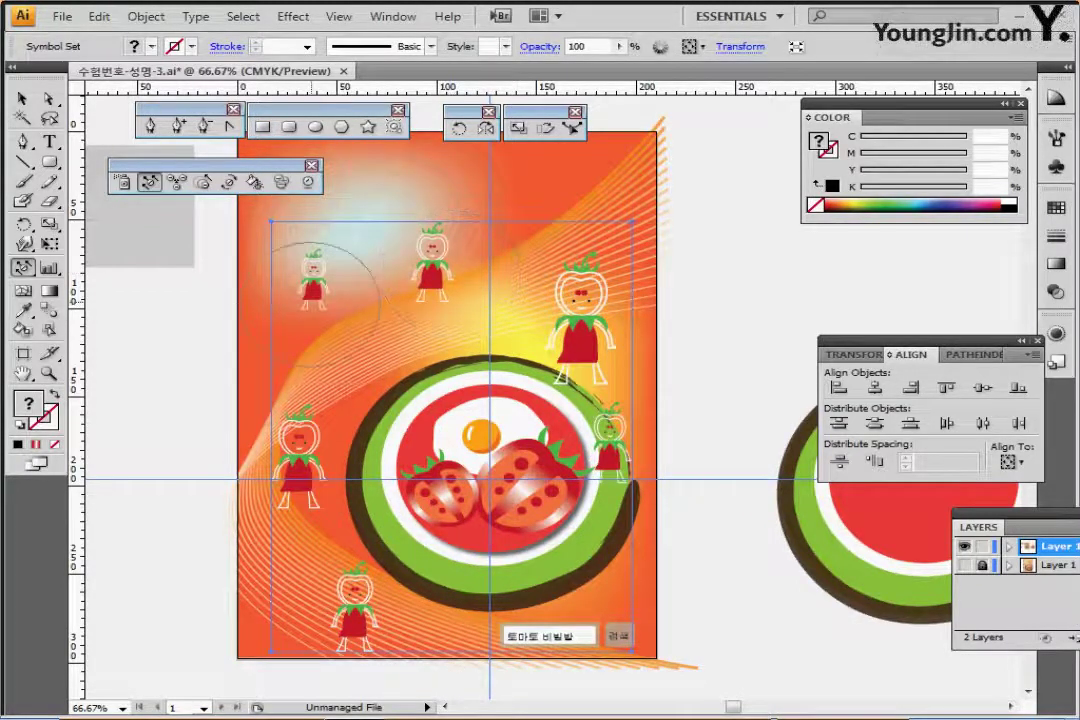
left_click_drag(313, 277, 311, 322)
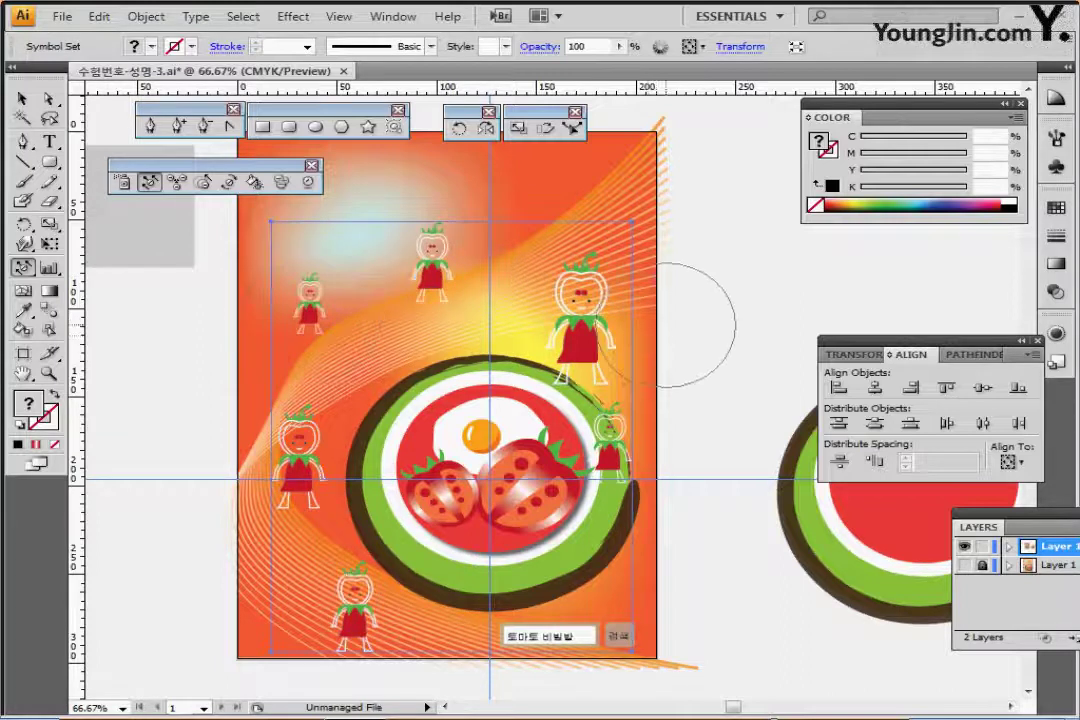
left_click_drag(596, 335, 592, 309)
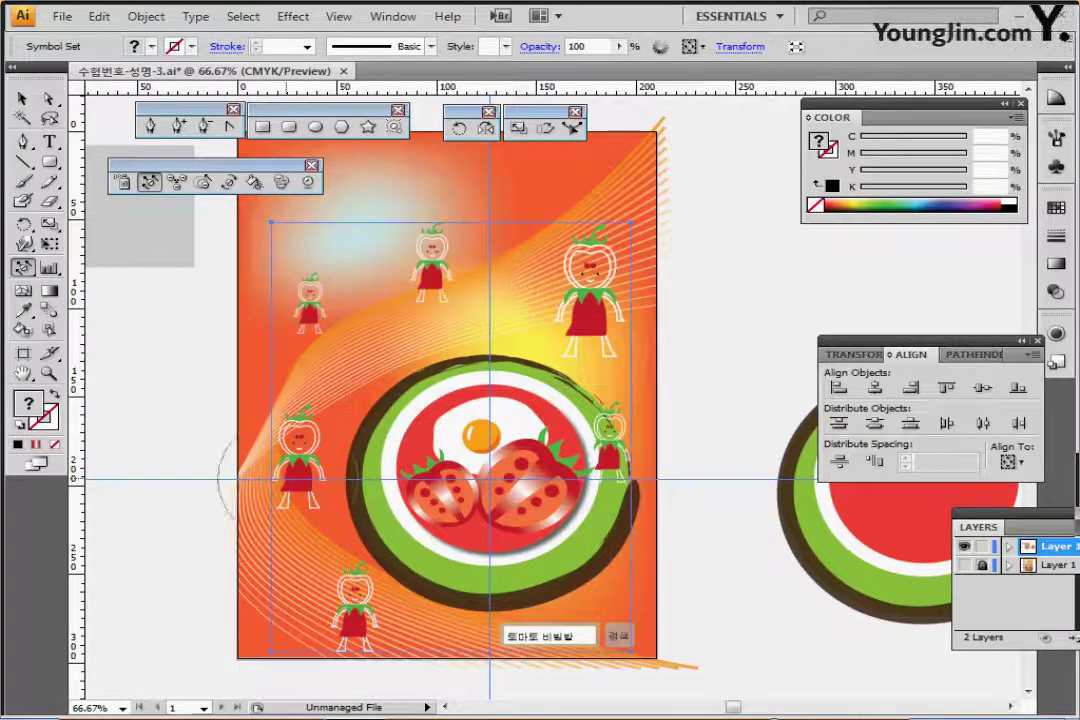
left_click_drag(335, 475, 292, 458)
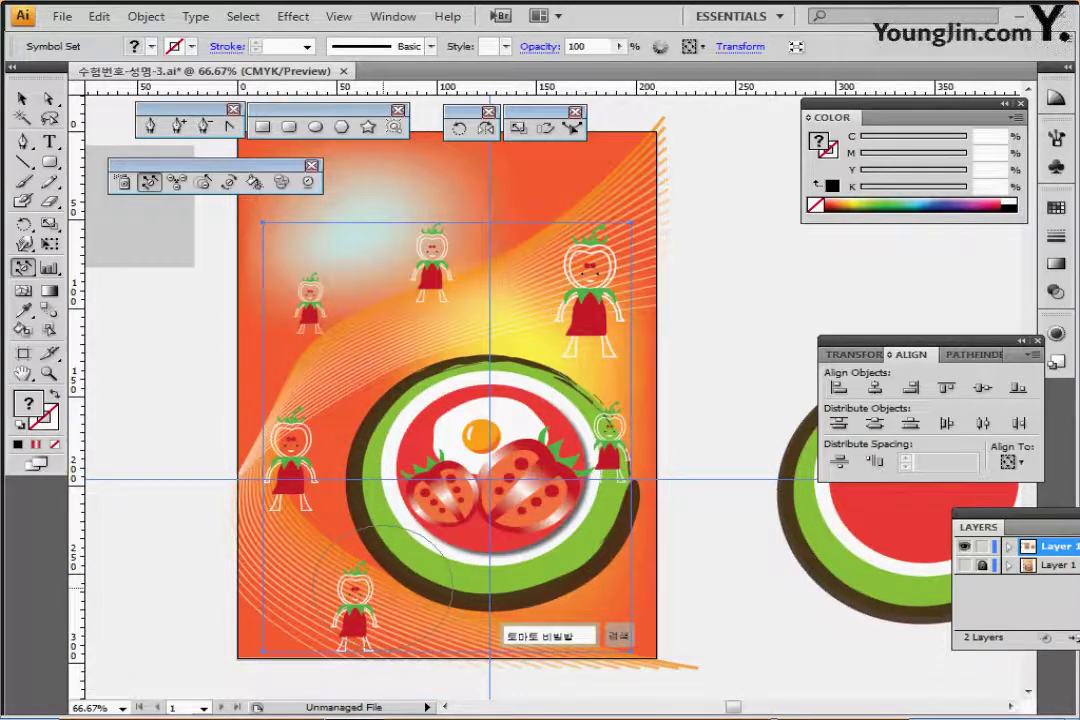
left_click_drag(383, 588, 386, 566)
mouse_move(592, 454)
left_mouse_down()
mouse_move(615, 461)
mouse_move(612, 440)
left_mouse_up()
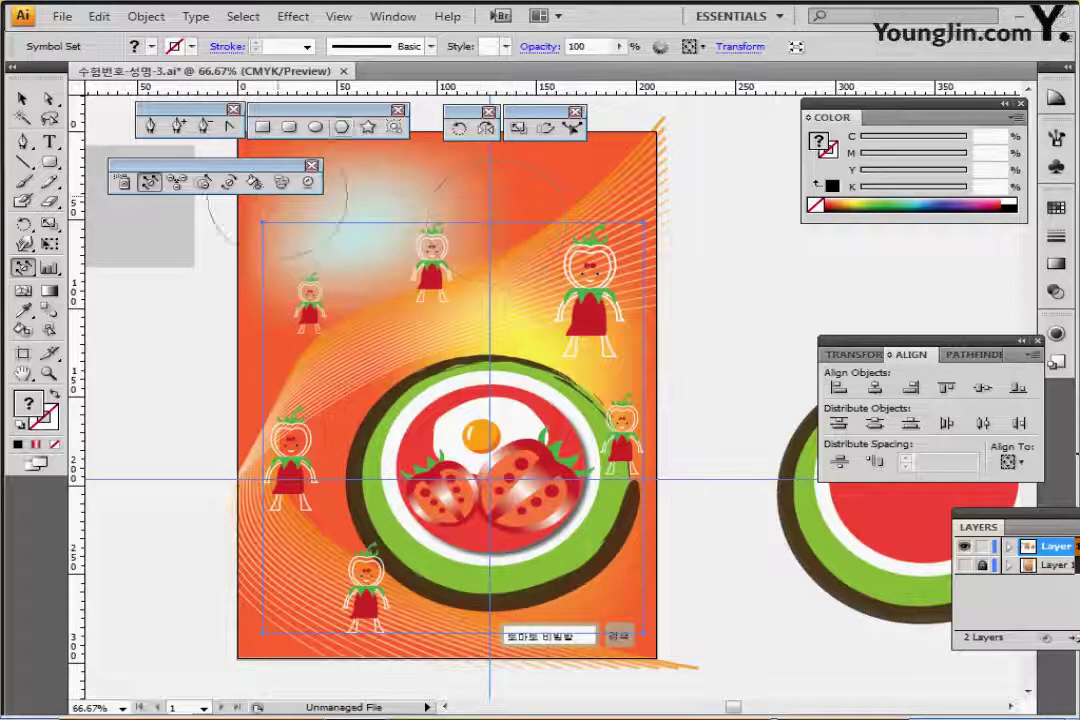
Stain the upper-left tomato character green (C75 M0 Y100) and the upper-middle one dark green (C90 M30 Y95 K30) with the Symbol Stainer
left_click(255, 181)
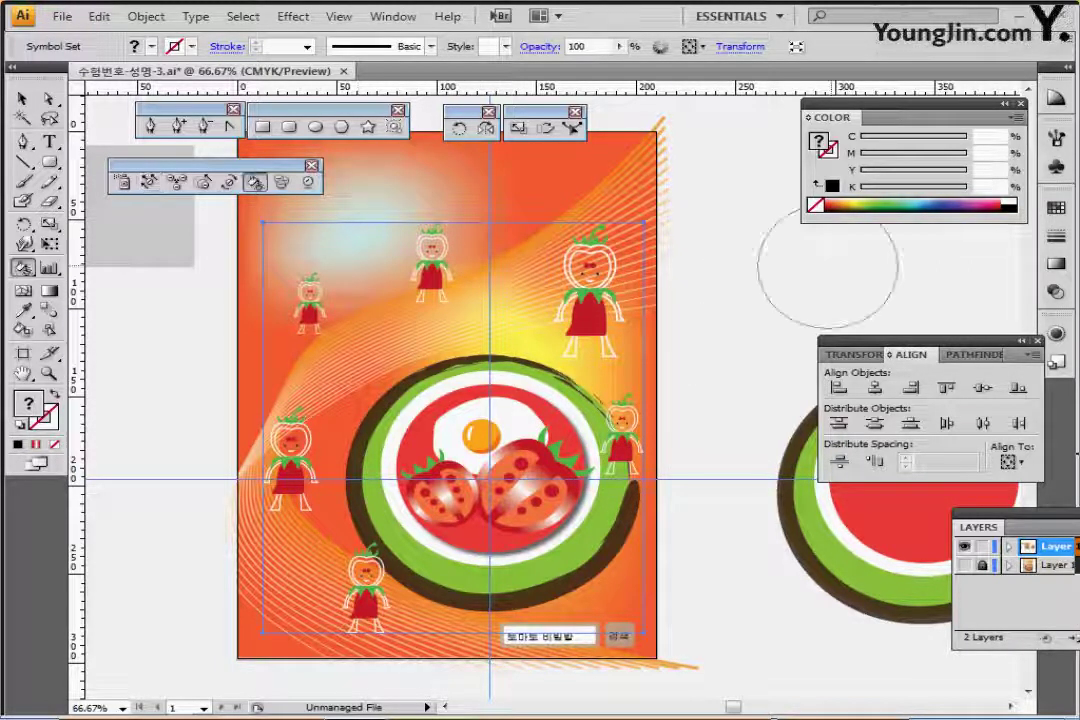
left_click(1056, 207)
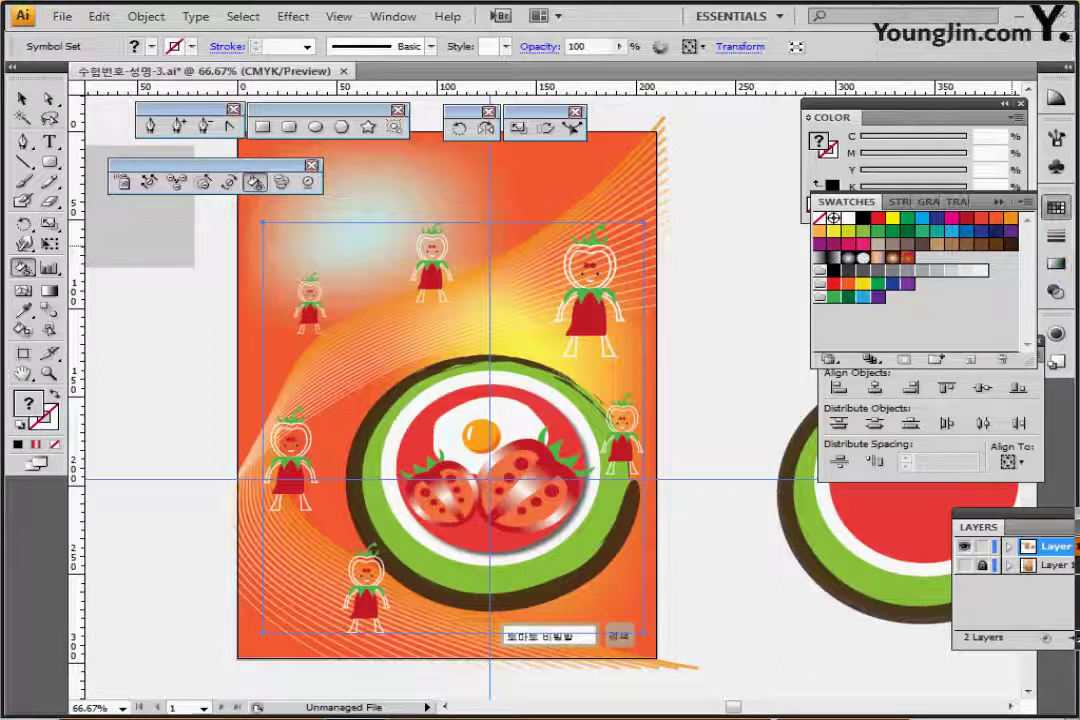
left_click(834, 297)
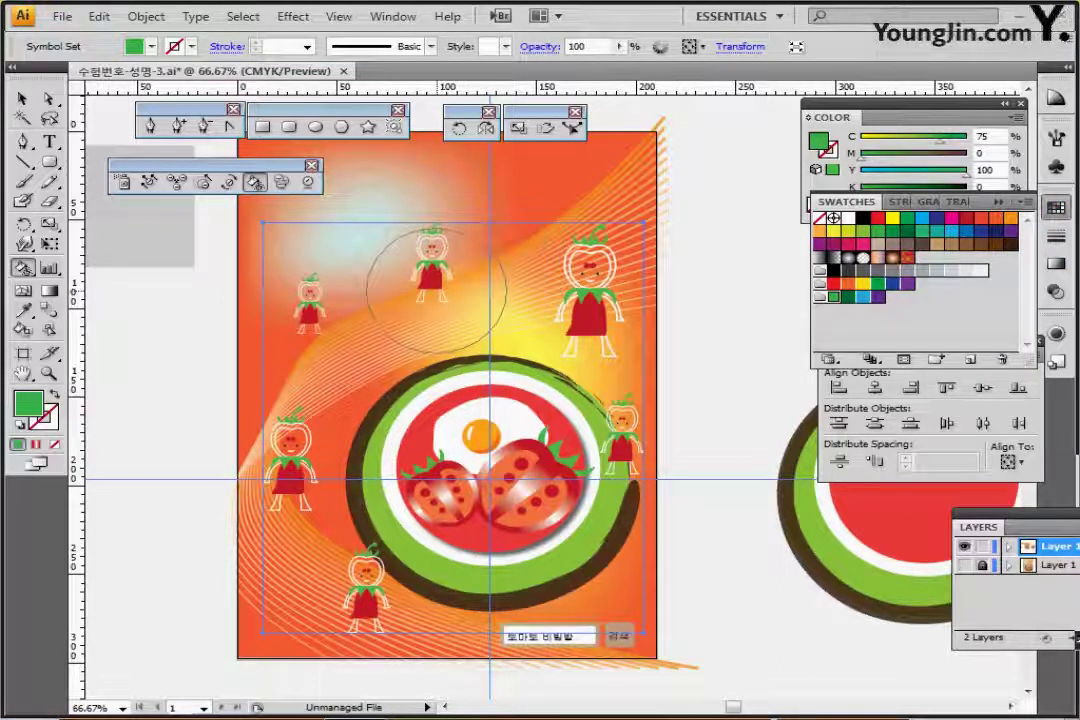
left_click(309, 296)
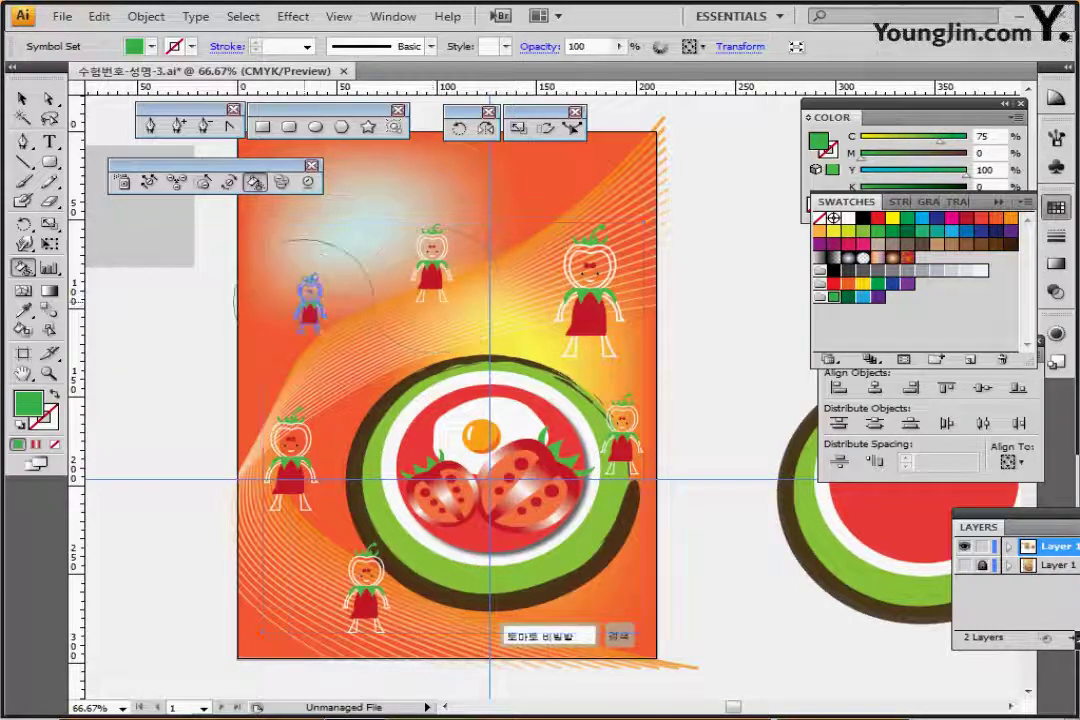
left_click(848, 297)
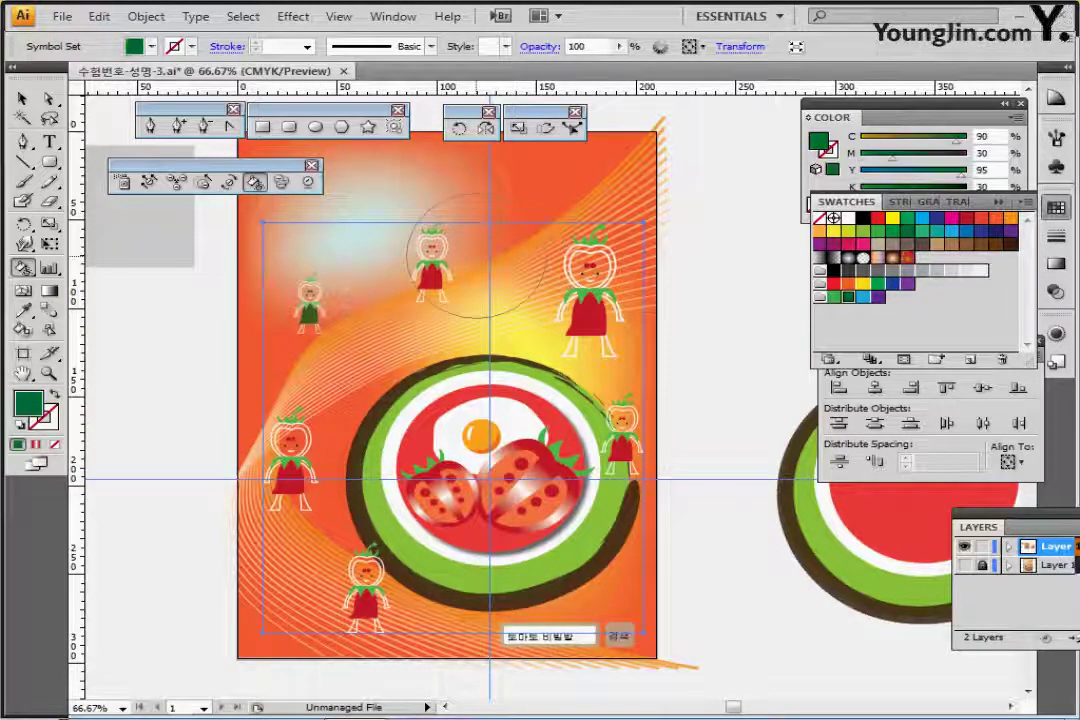
left_click(432, 261)
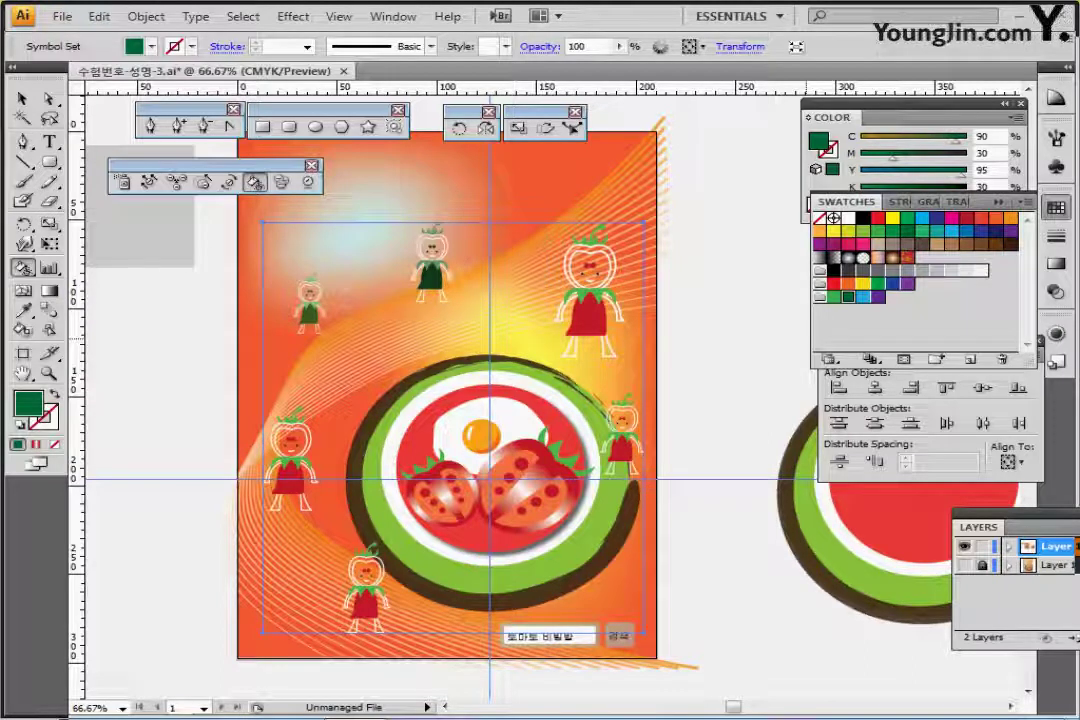
Stain the left tomato character blue (C70 M15 Y0) and the one right of the plate purple (C75 M100 Y0), and save the document
left_click(863, 297)
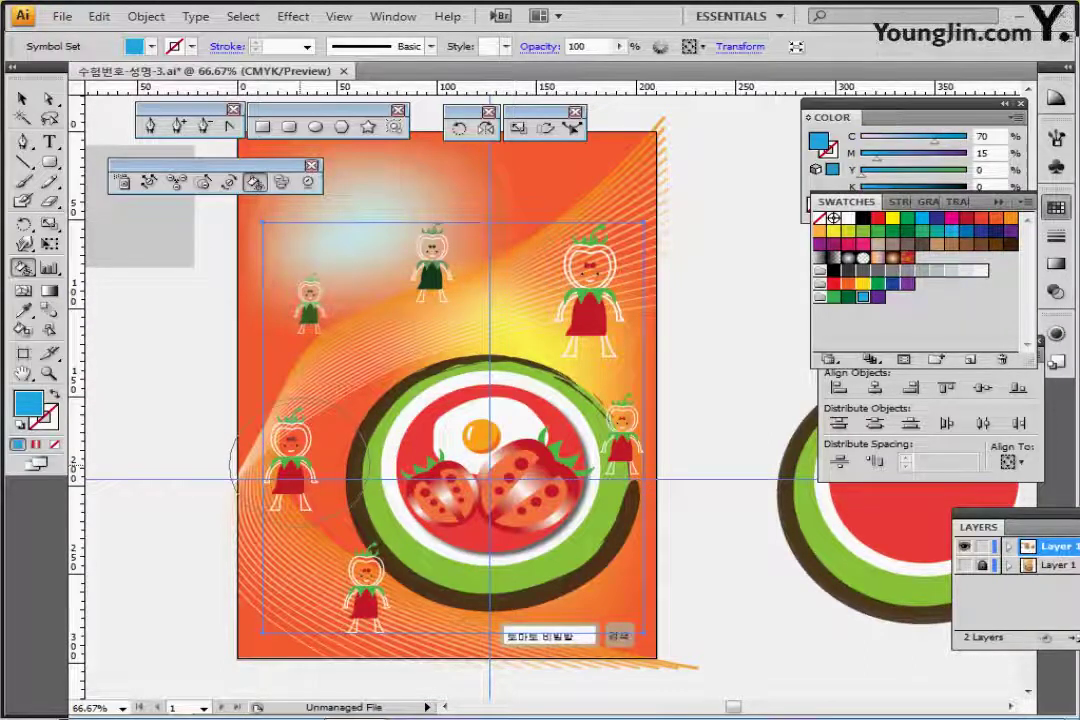
left_click(300, 464)
left_click(292, 462)
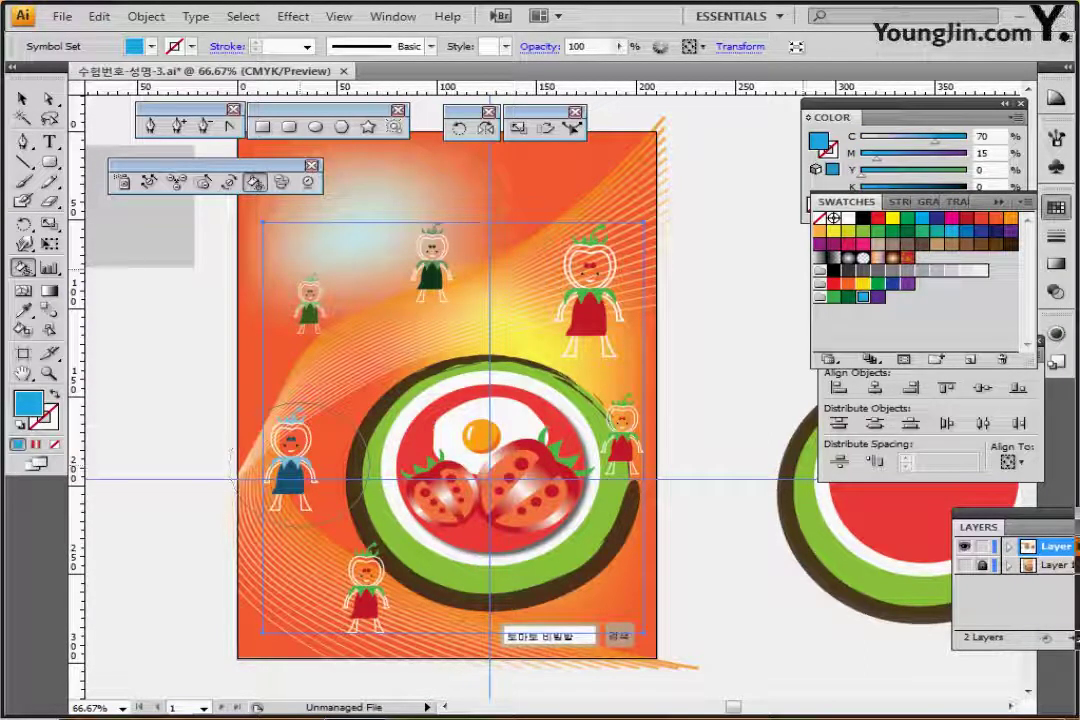
left_click(877, 297)
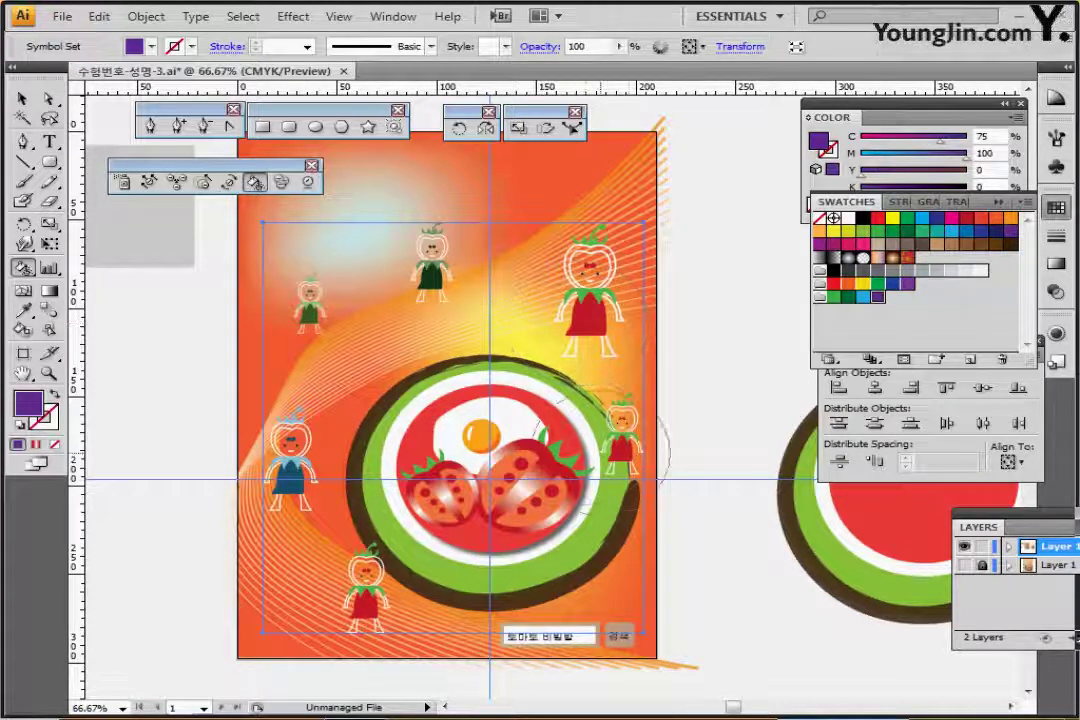
left_click(632, 447)
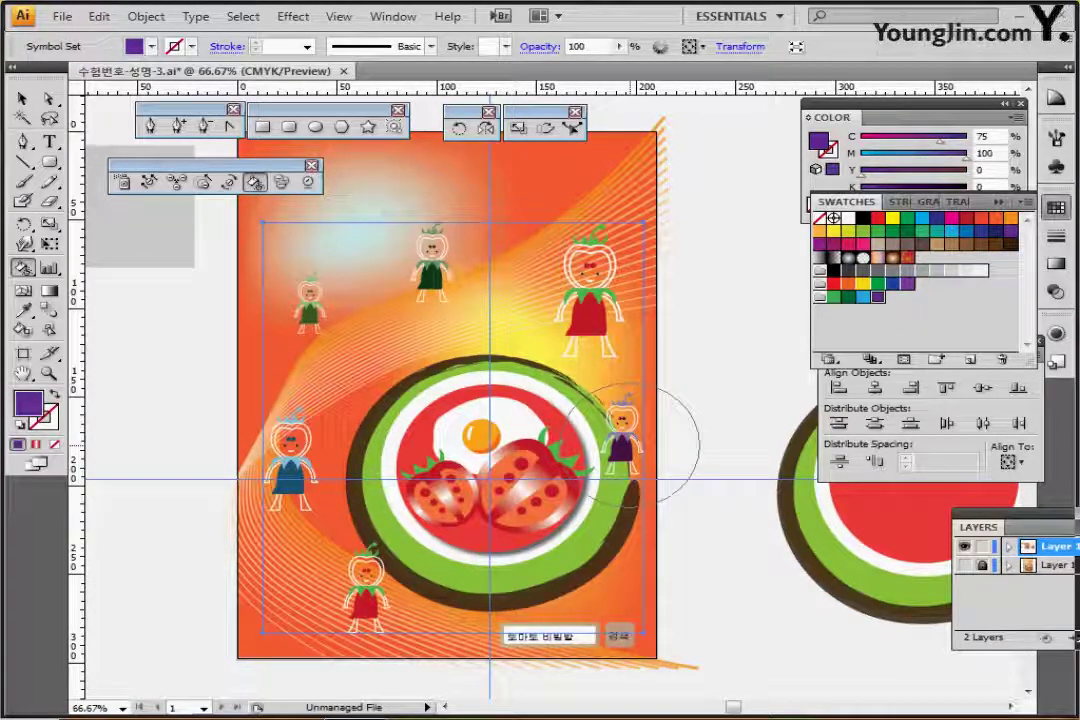
key("ctrl")
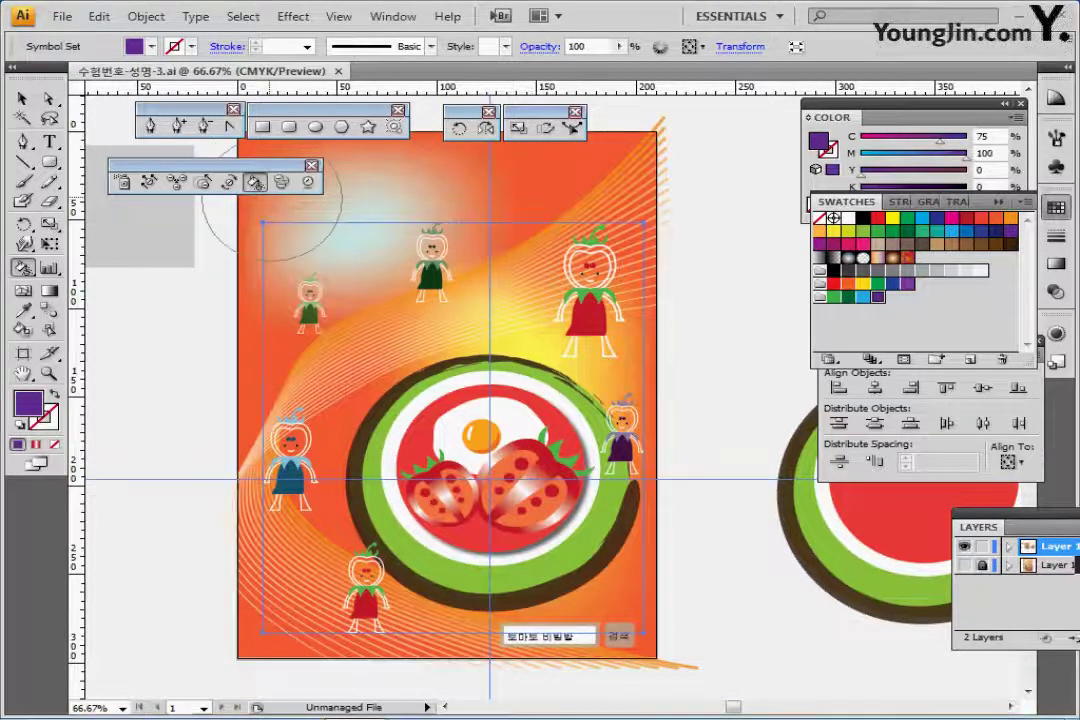
Rotate the characters with the Symbol Spinner: tilt the upper-middle and left ones clockwise and the other four counterclockwise
left_click(229, 181)
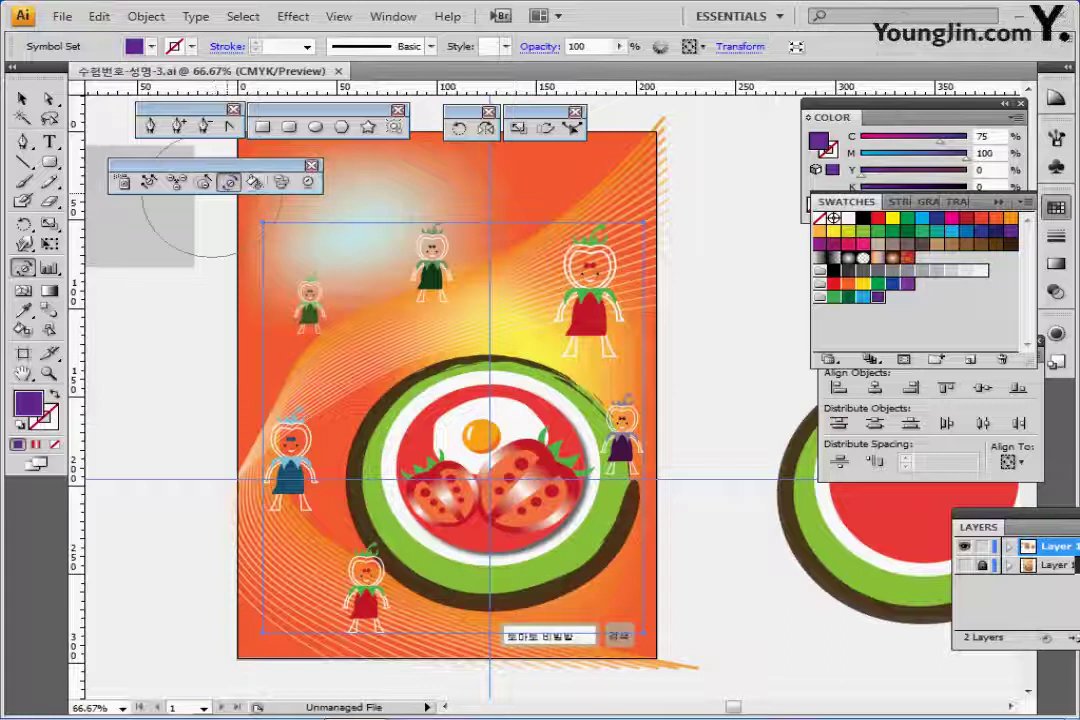
mouse_move(380, 275)
left_mouse_down()
mouse_move(345, 268)
mouse_move(330, 285)
left_mouse_up()
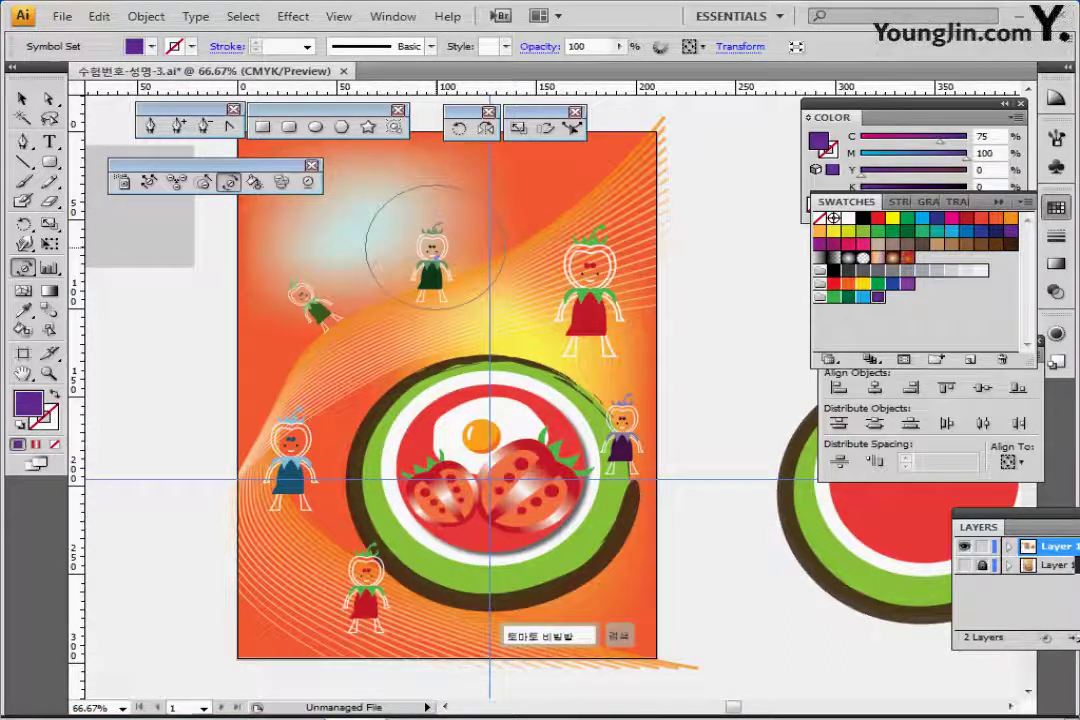
left_click_drag(432, 243, 445, 236)
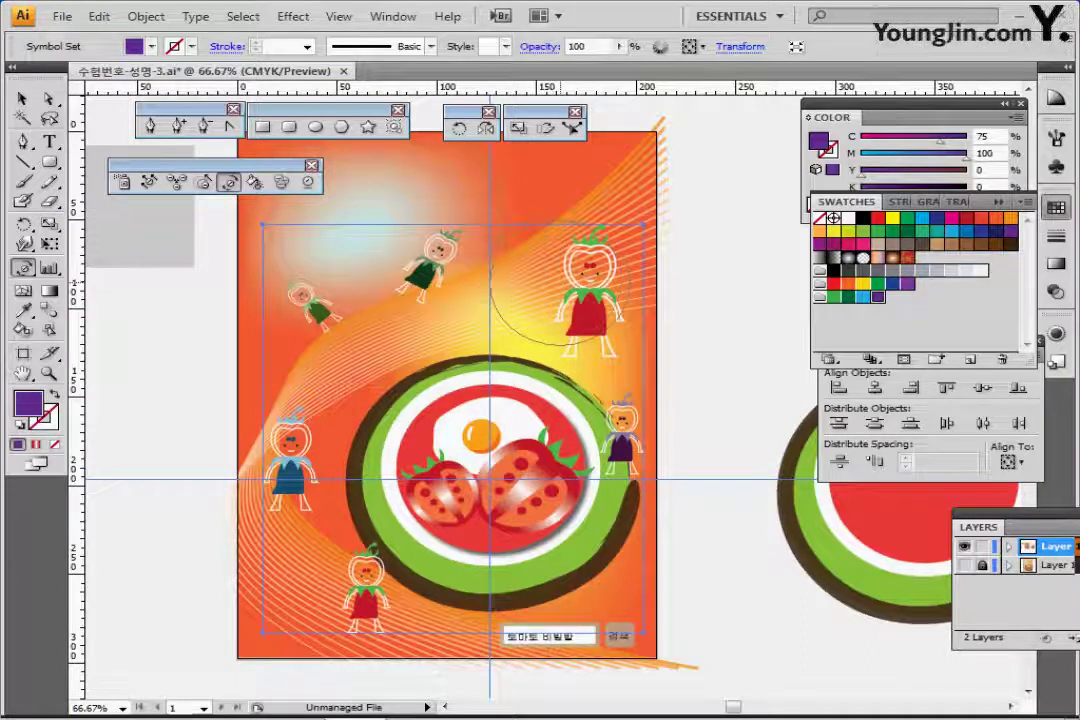
left_click_drag(573, 272, 570, 268)
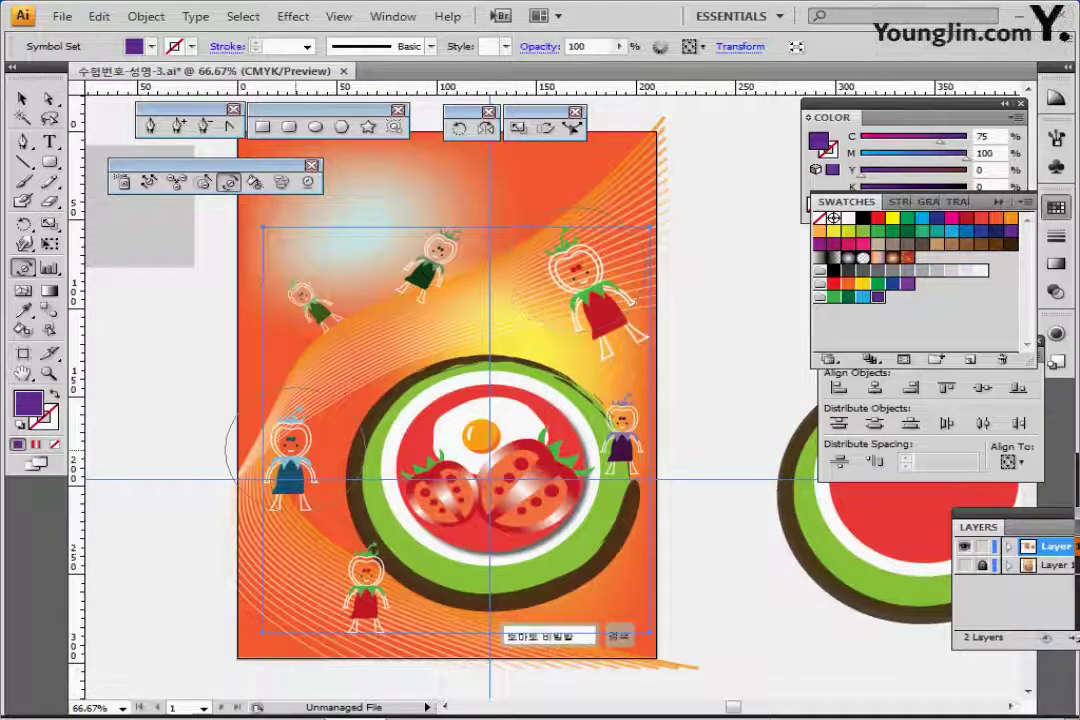
left_click_drag(295, 445, 290, 430)
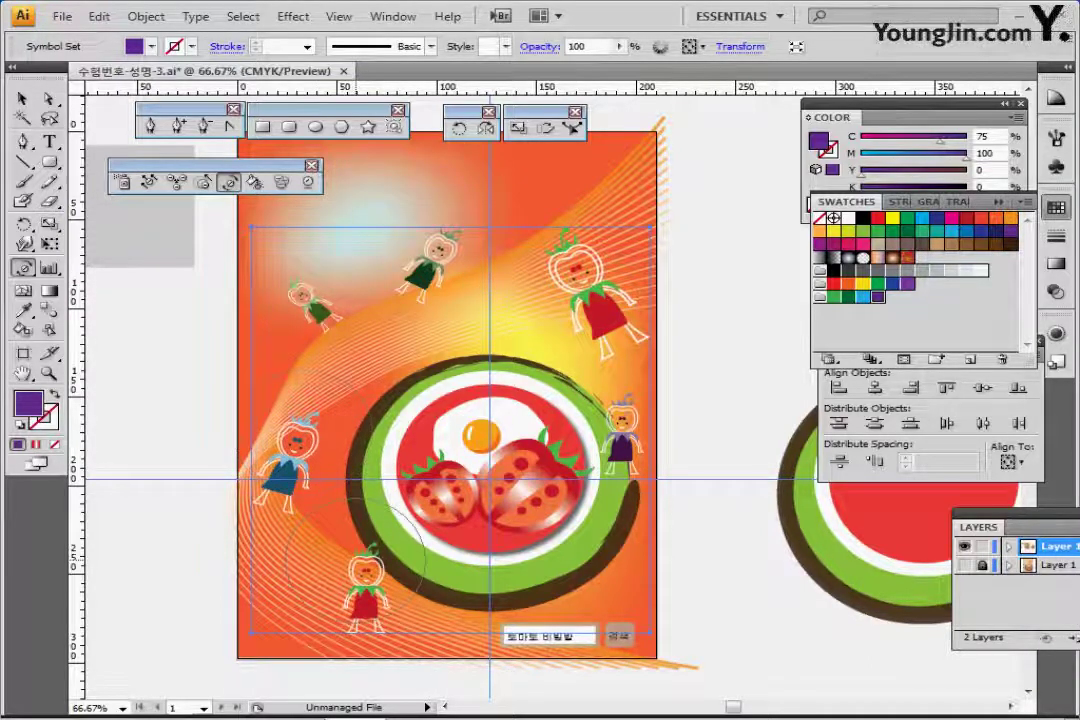
left_click_drag(355, 560, 368, 572)
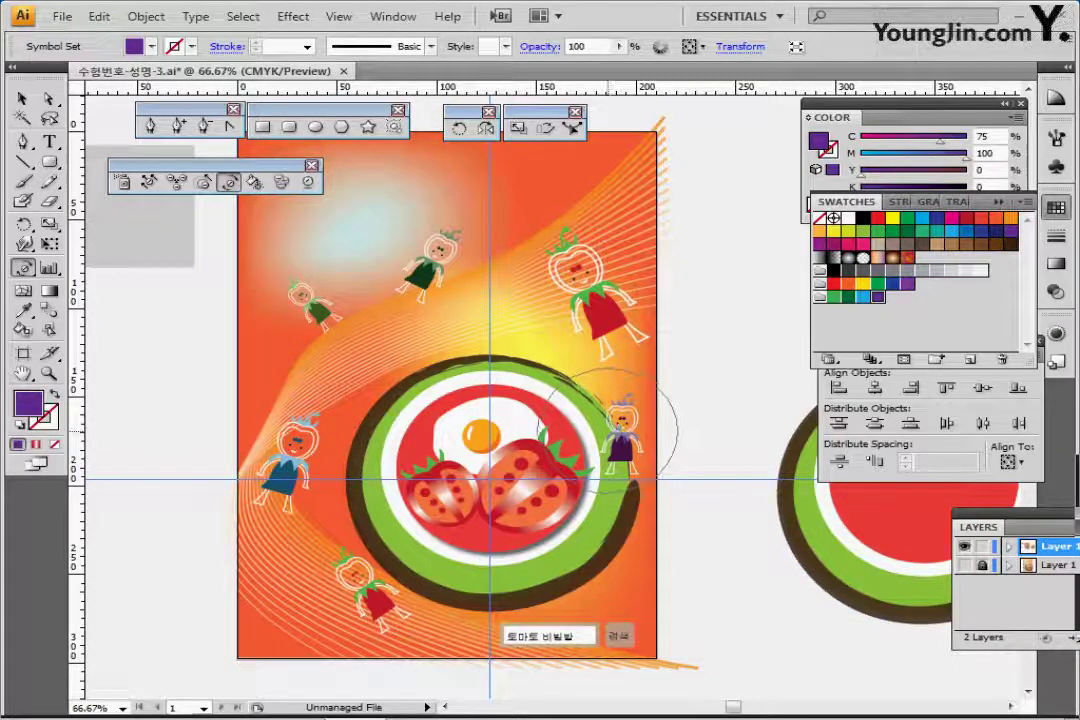
left_click_drag(628, 440, 612, 419)
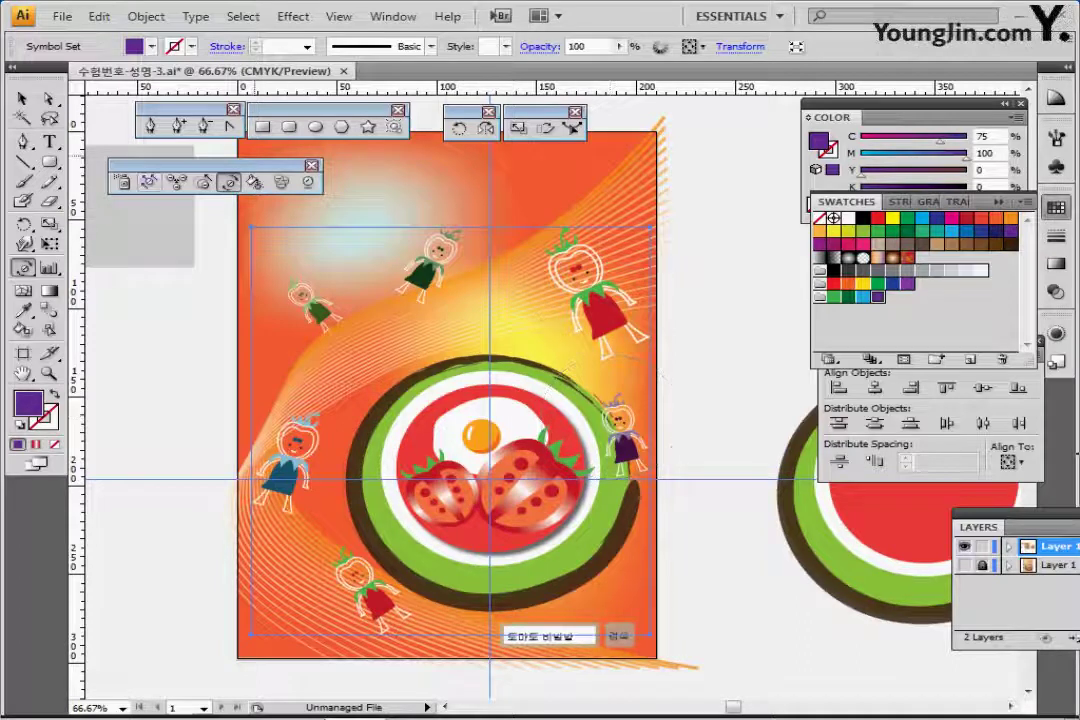
Shift the big tomato character down and left onto the plate's upper rim, and nudge the upper-middle, left and bottom-left ones down and left
left_click(148, 181)
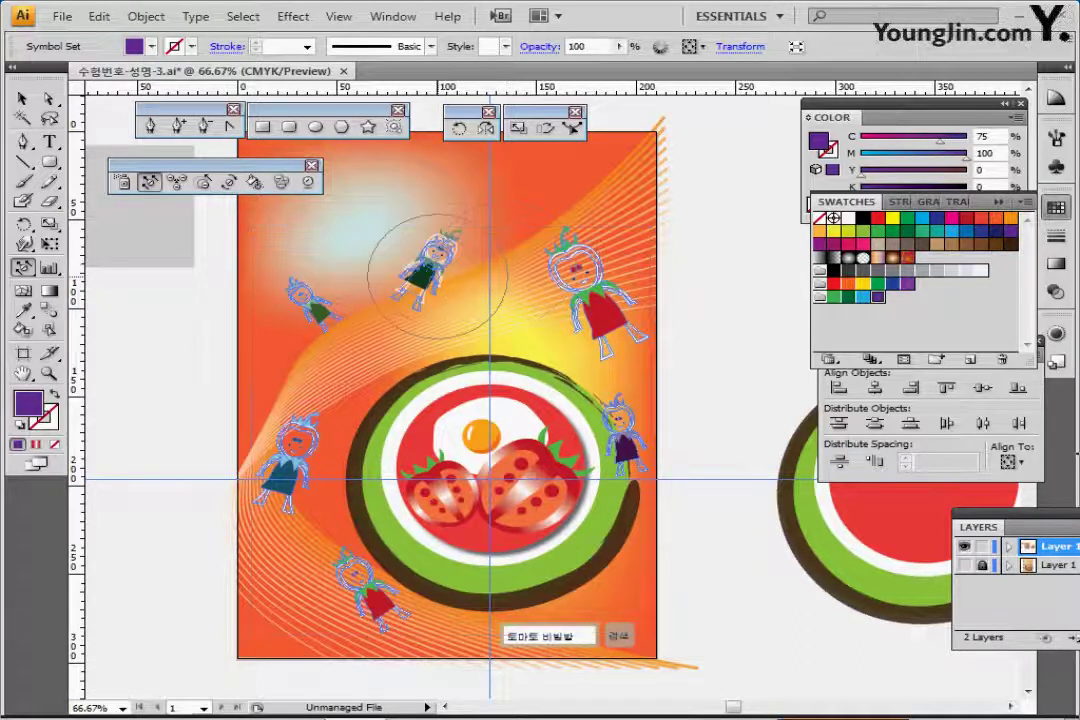
left_click_drag(437, 276, 435, 278)
left_click_drag(436, 275, 432, 283)
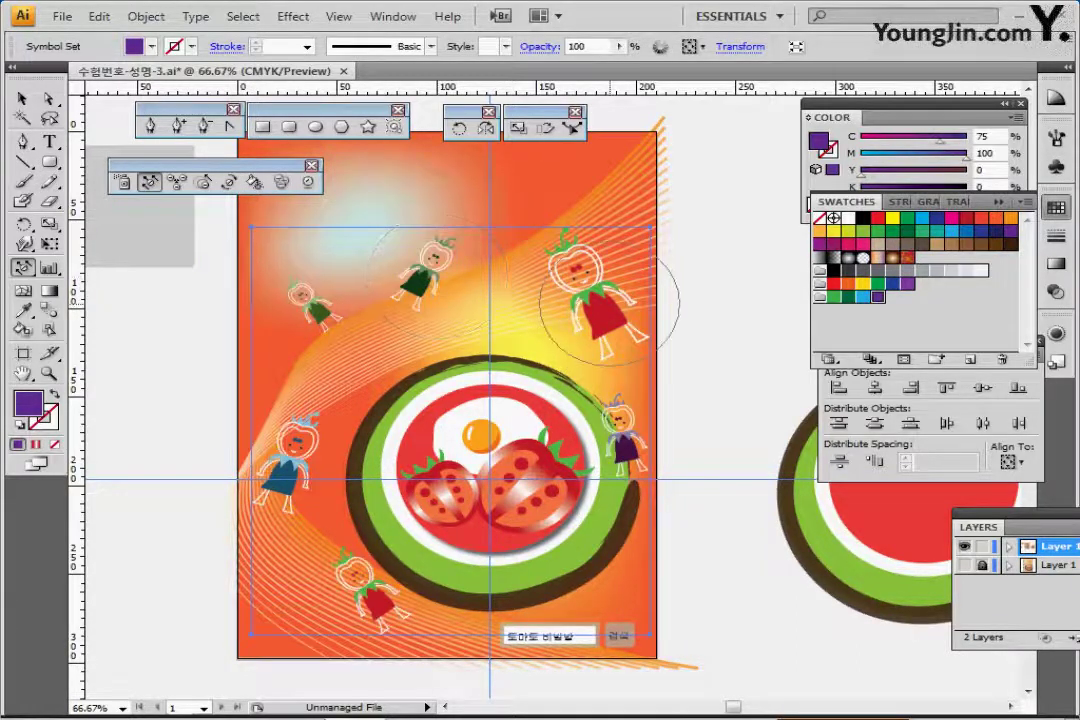
mouse_move(607, 288)
left_mouse_down()
mouse_move(574, 320)
mouse_move(552, 305)
mouse_move(553, 345)
left_mouse_up()
left_click_drag(299, 437, 296, 458)
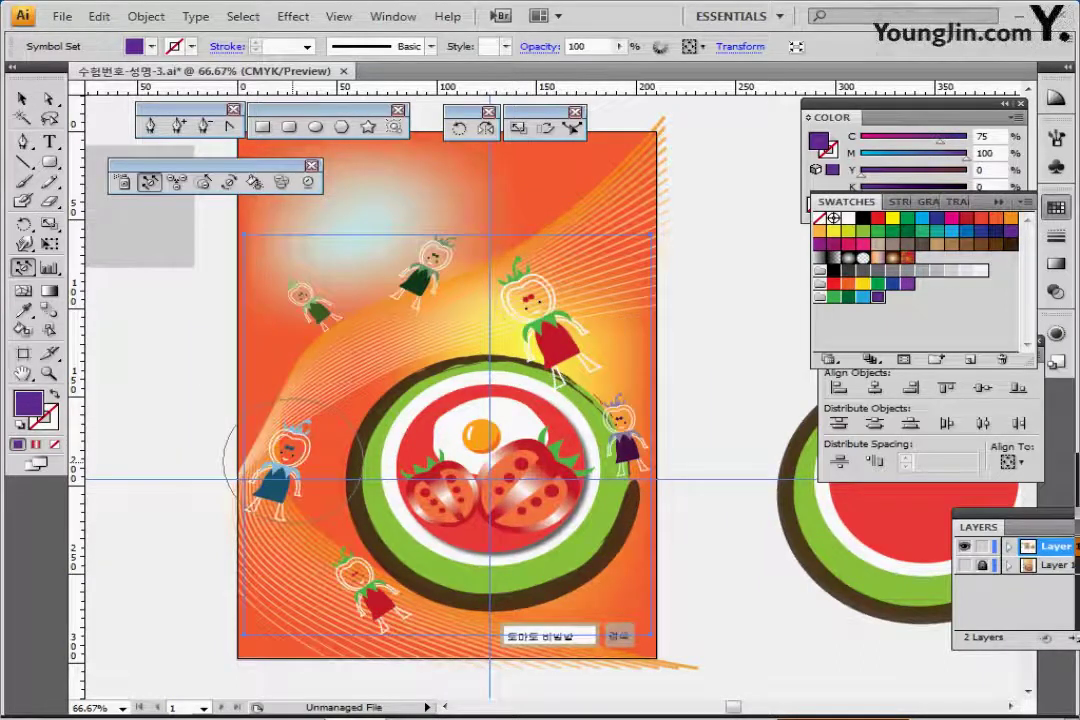
left_click_drag(370, 601, 346, 588)
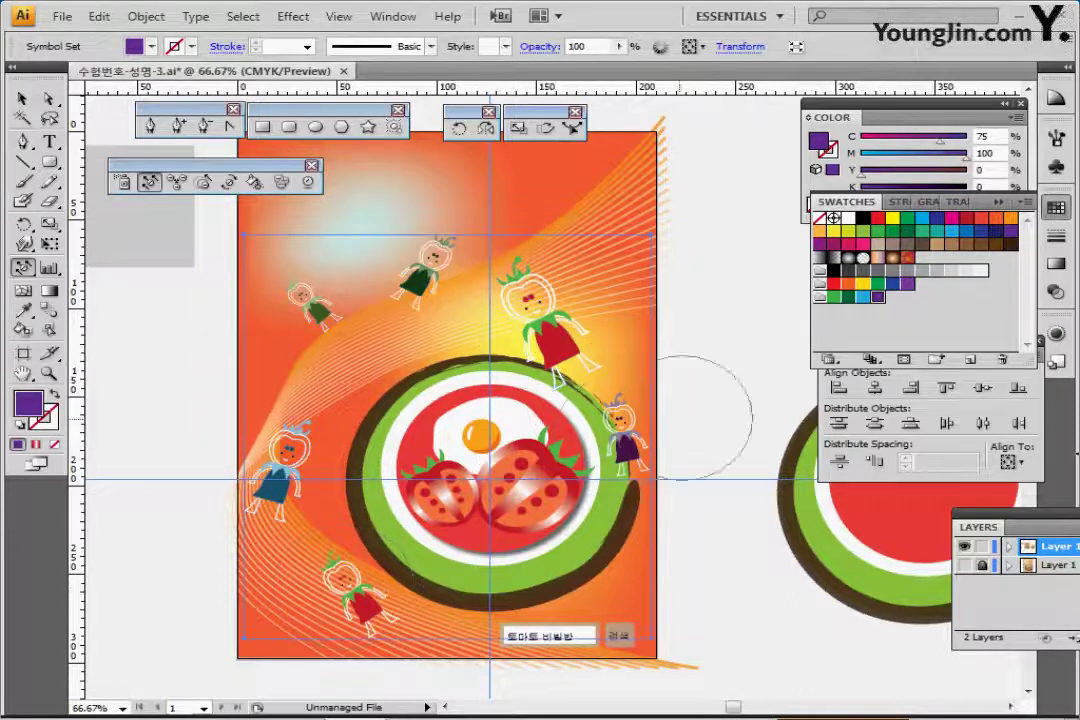
Nudge the purple tomato character up and right and the big one left with the Symbol Shifter, and save the document
left_click_drag(625, 427, 635, 422)
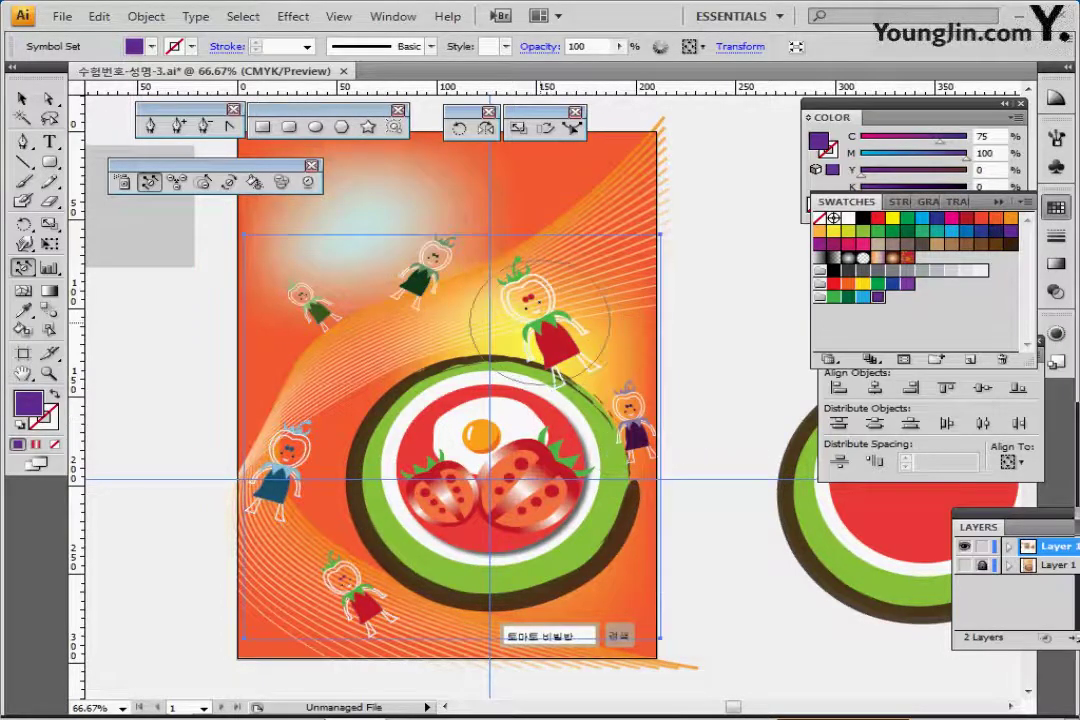
left_click_drag(538, 318, 527, 325)
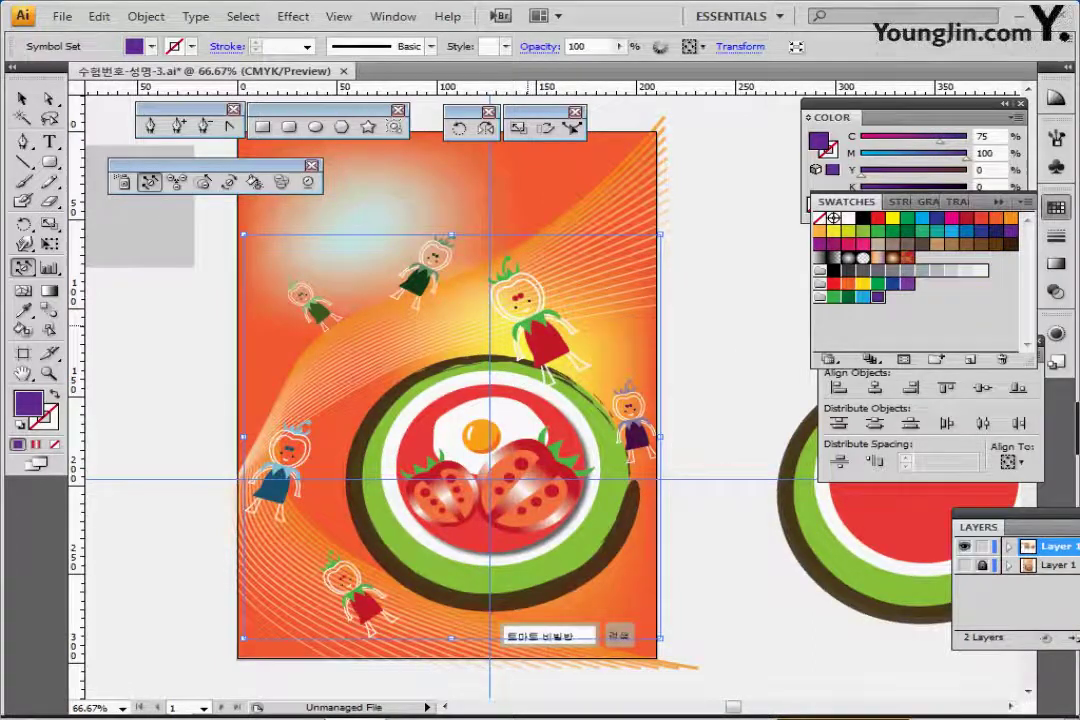
key("ctrl+s")
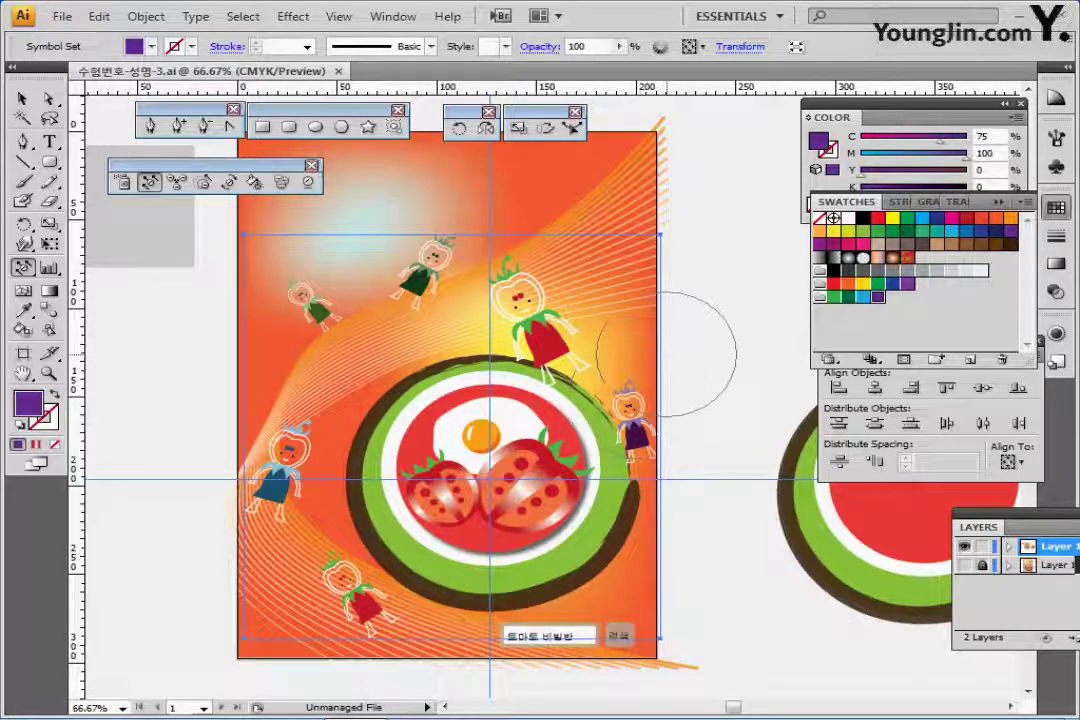
Move the yellow "TOMATO Festival" title from outside the artboard to the upper part of the poster
mouse_move(625, 345)
left_mouse_down()
mouse_move(605, 460)
mouse_move(550, 382)
left_mouse_up()
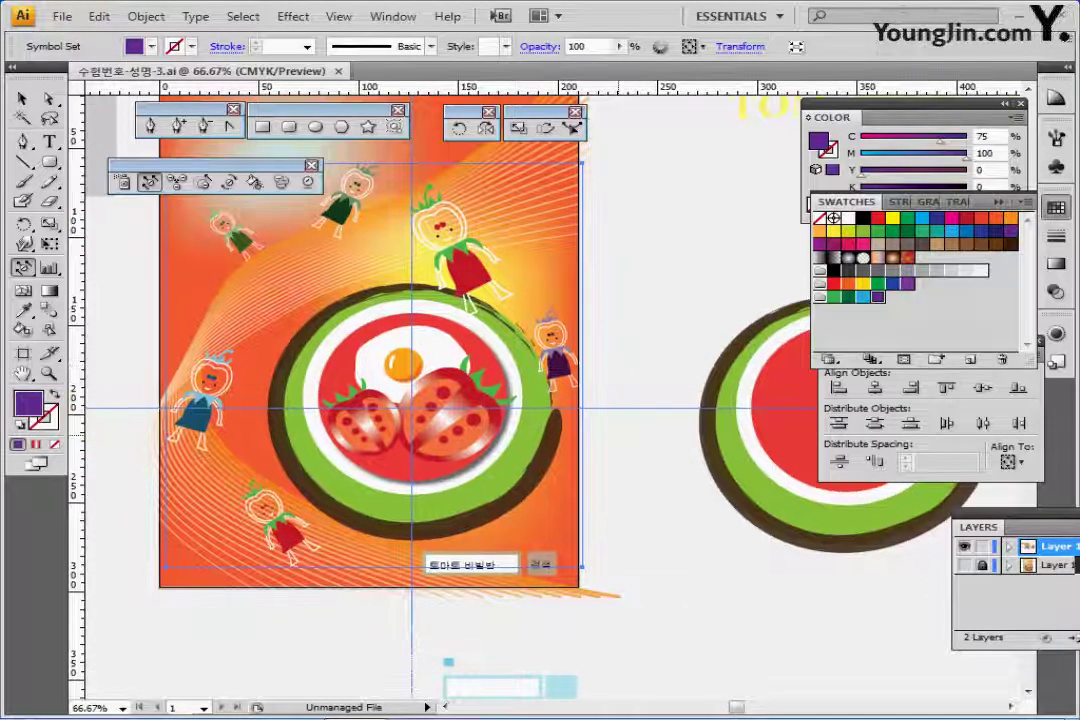
mouse_move(659, 435)
left_mouse_down()
mouse_move(616, 514)
mouse_move(668, 584)
left_mouse_up()
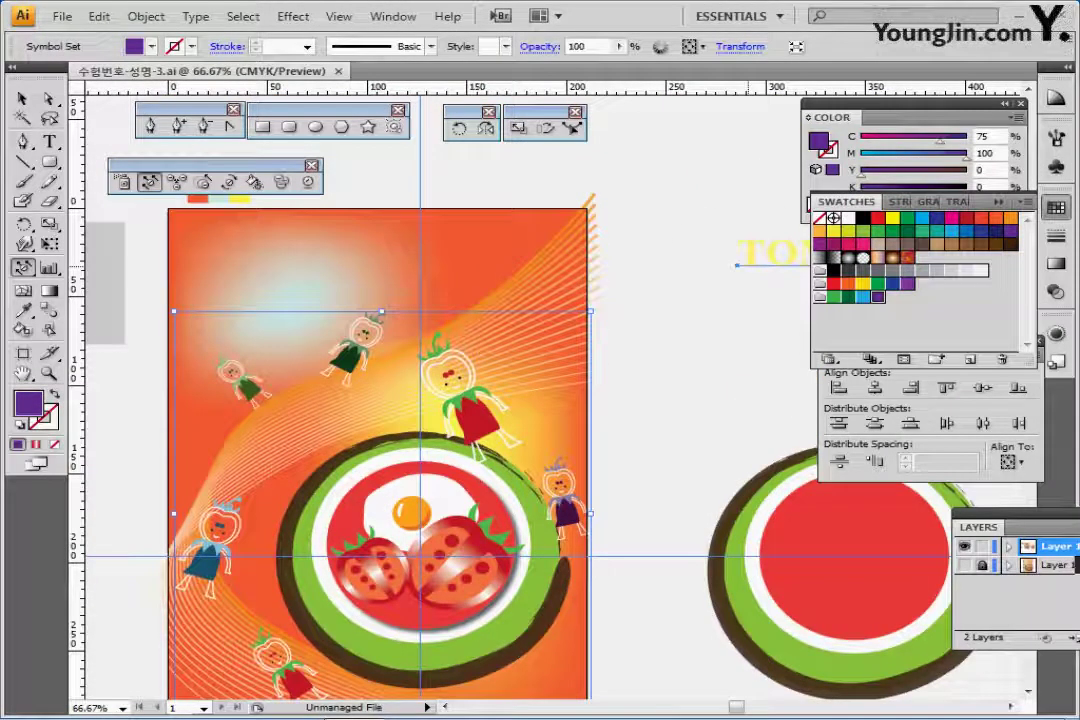
left_click_drag(735, 265, 245, 276)
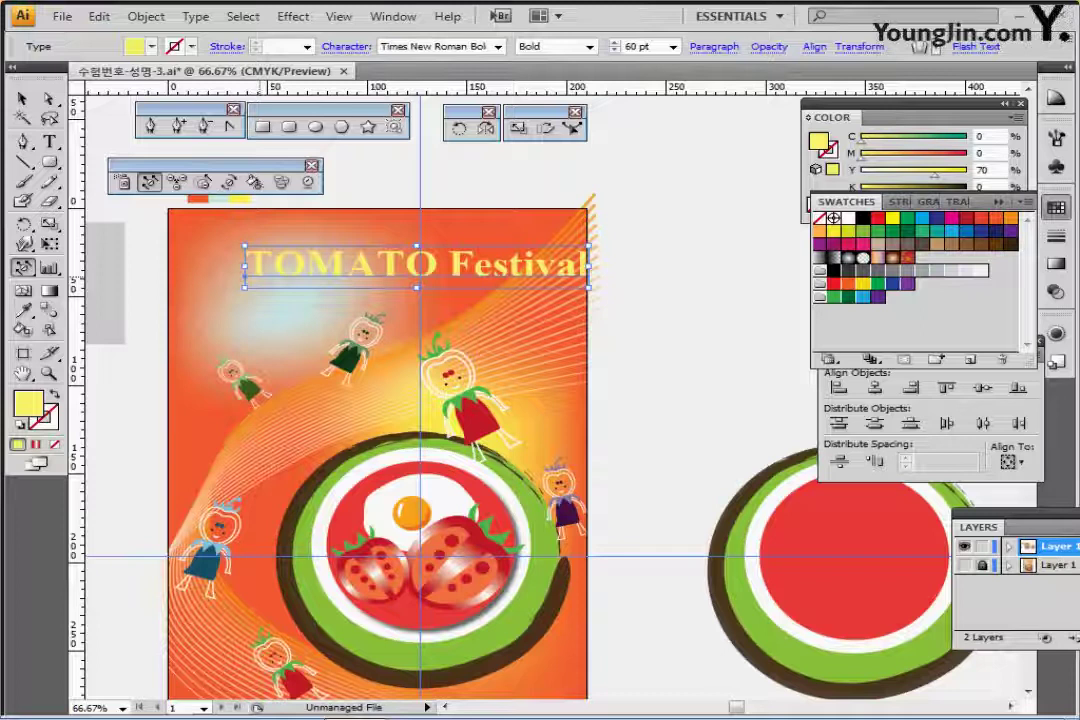
left_click_drag(360, 270, 325, 268)
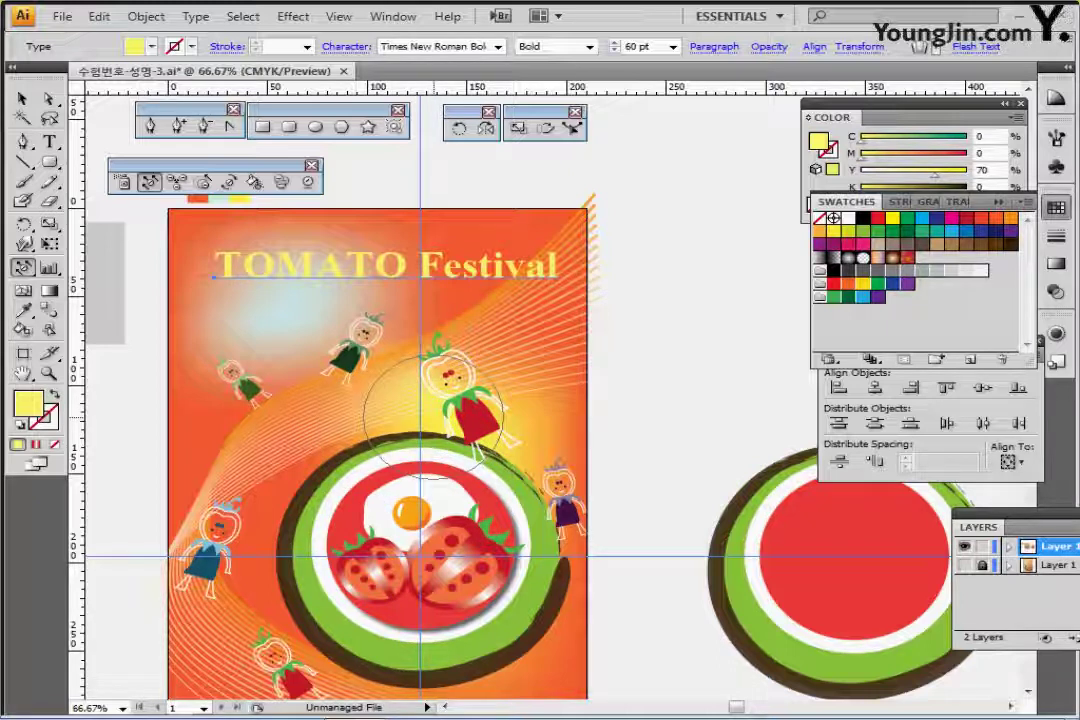
Warp the "TOMATO Festival" title with a horizontal Shell Upper envelope at 20% bend, and deselect it
left_click(146, 16)
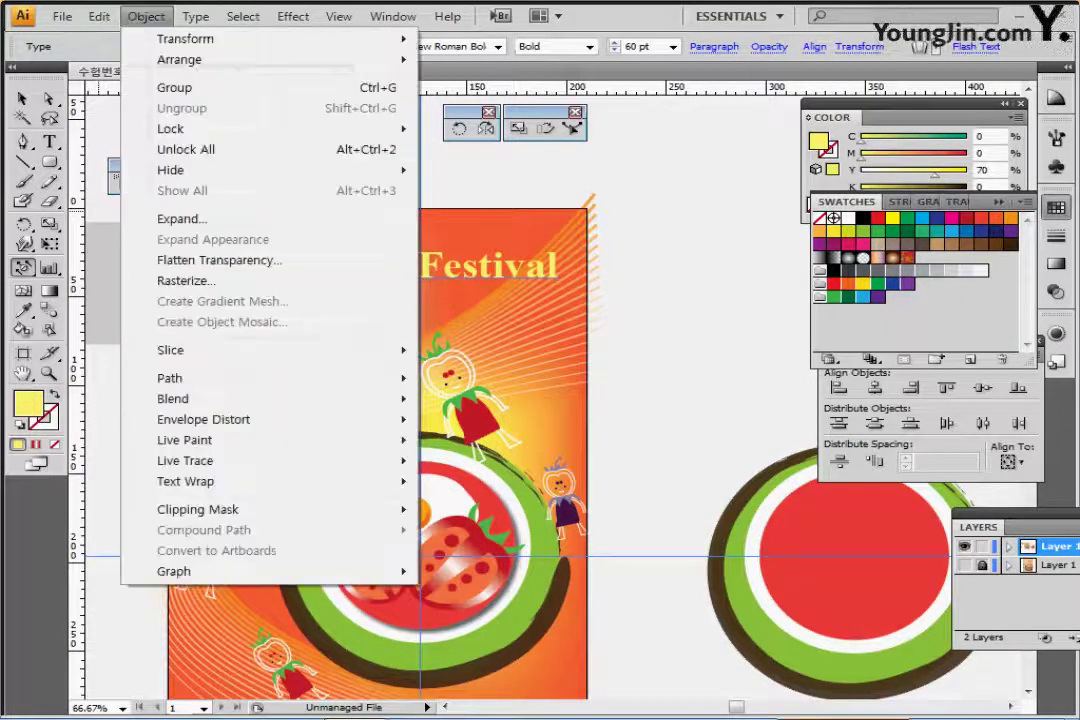
mouse_move(230, 419)
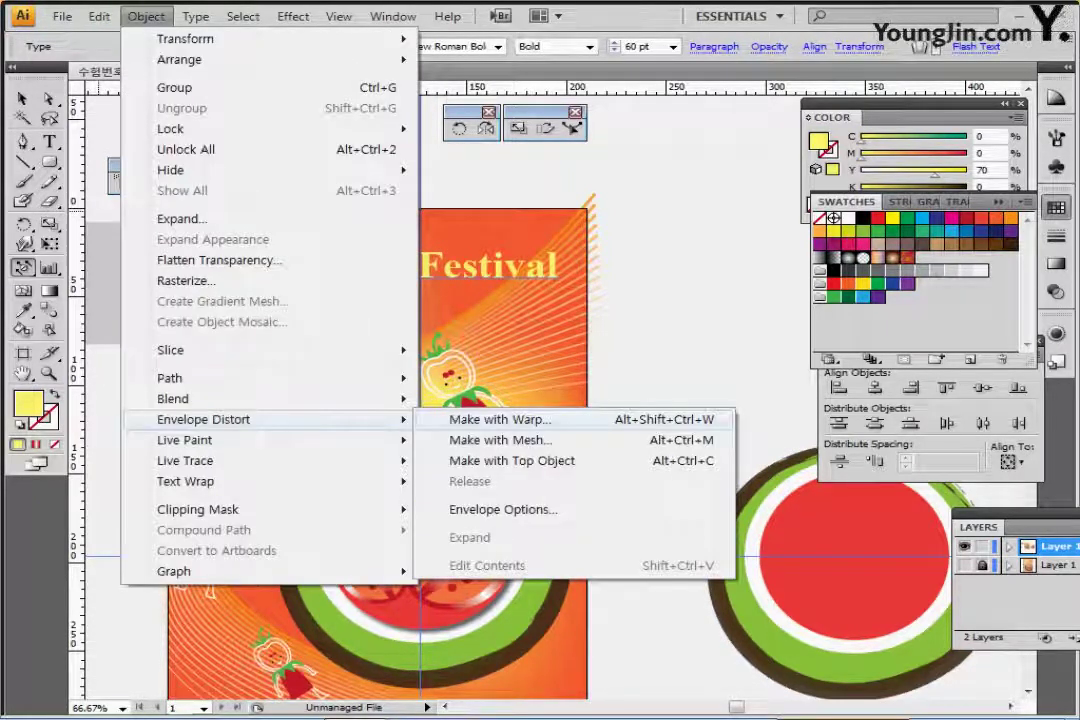
left_click(499, 419)
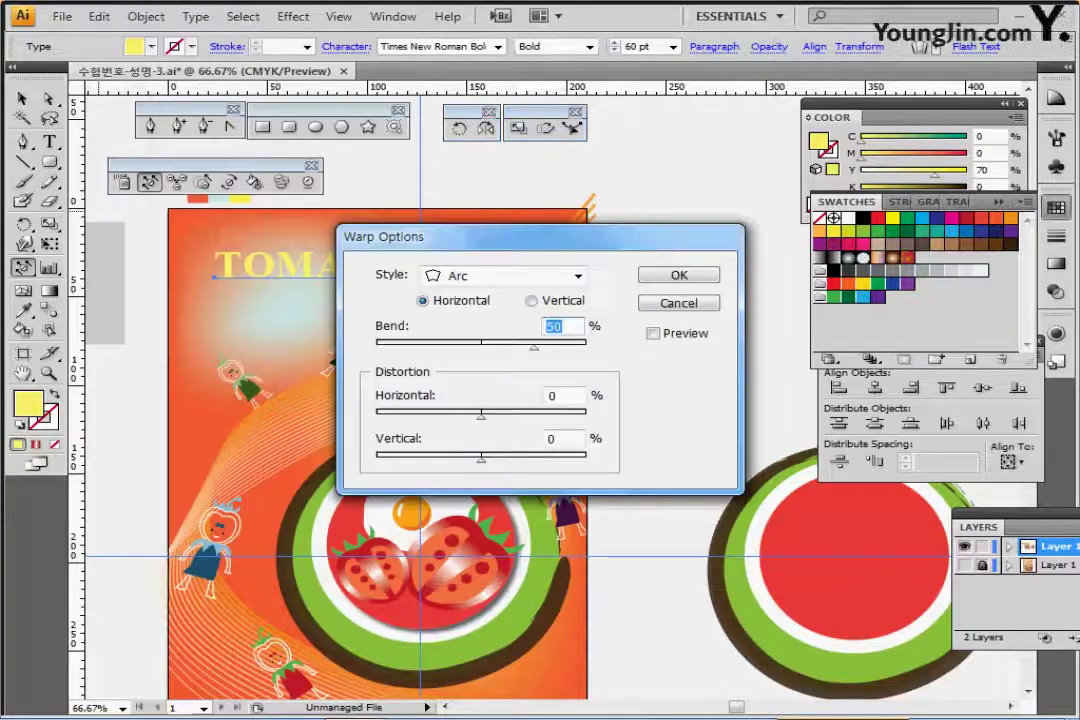
left_click(578, 276)
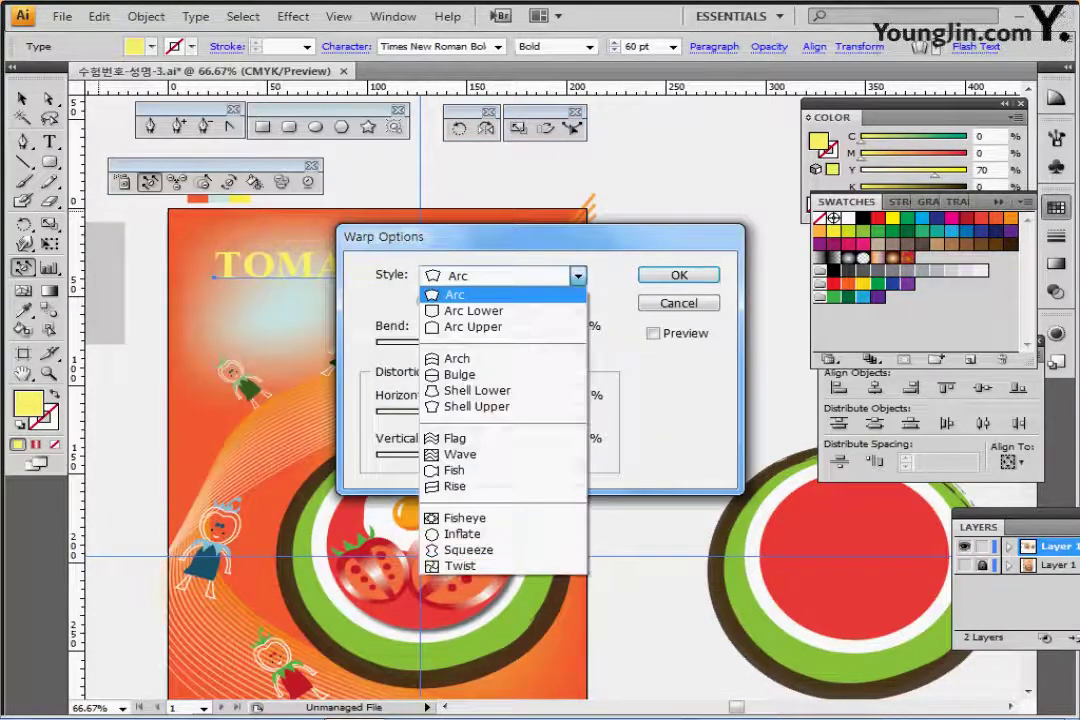
left_click(455, 295)
left_click(653, 333)
left_click(578, 276)
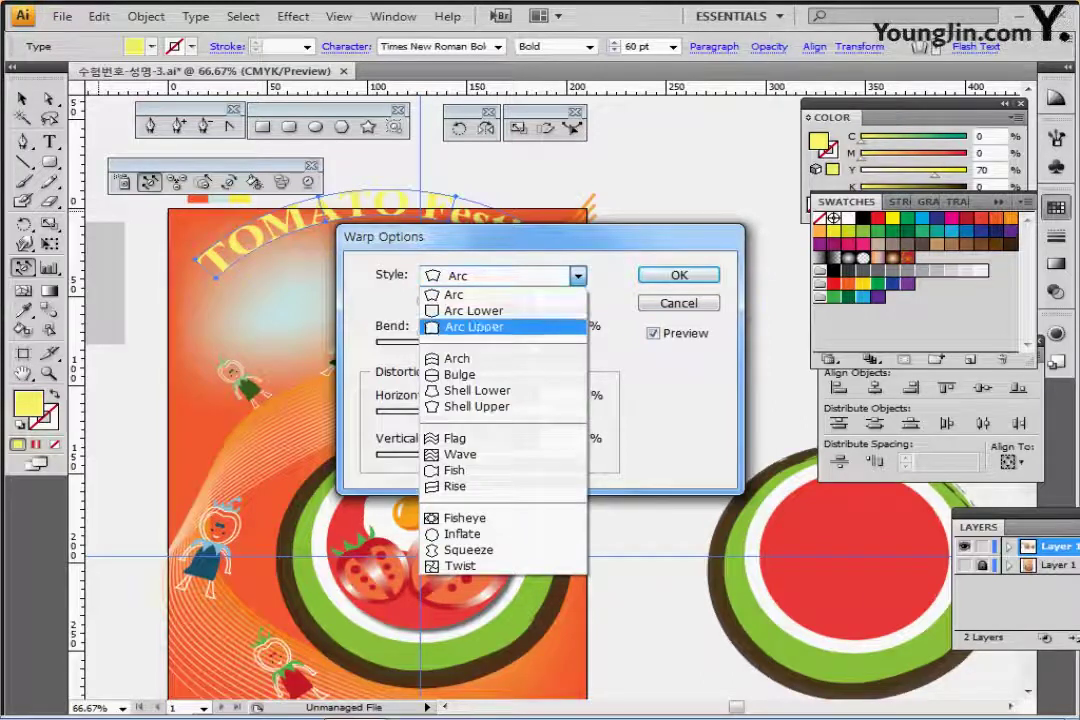
left_click(477, 407)
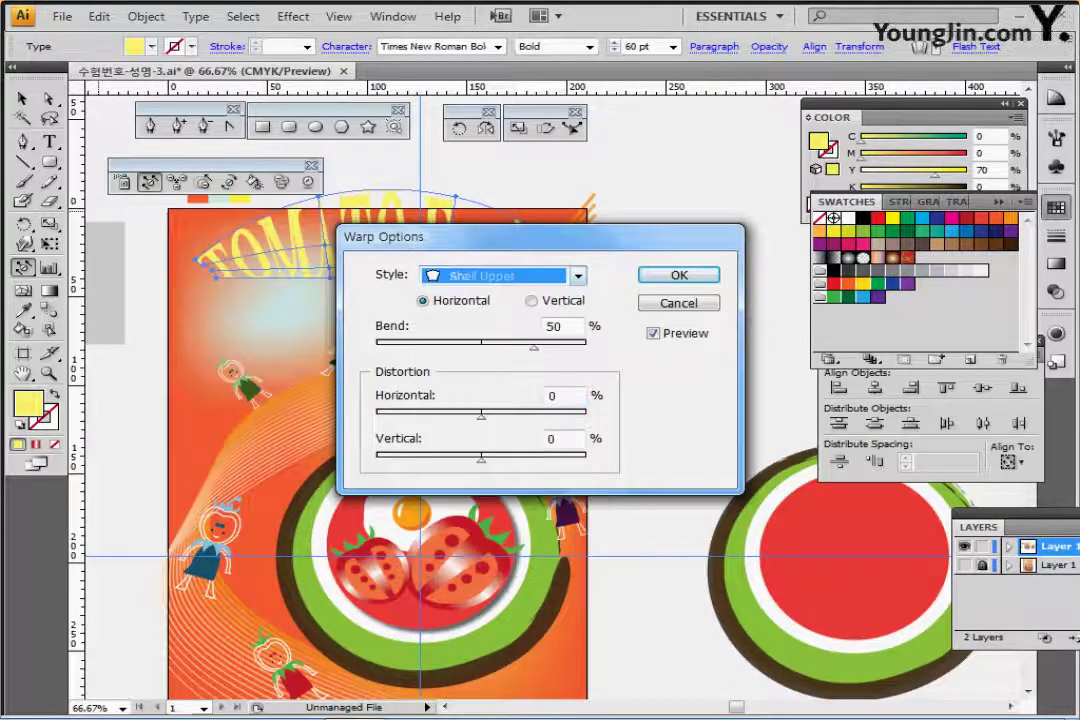
double_click(555, 327)
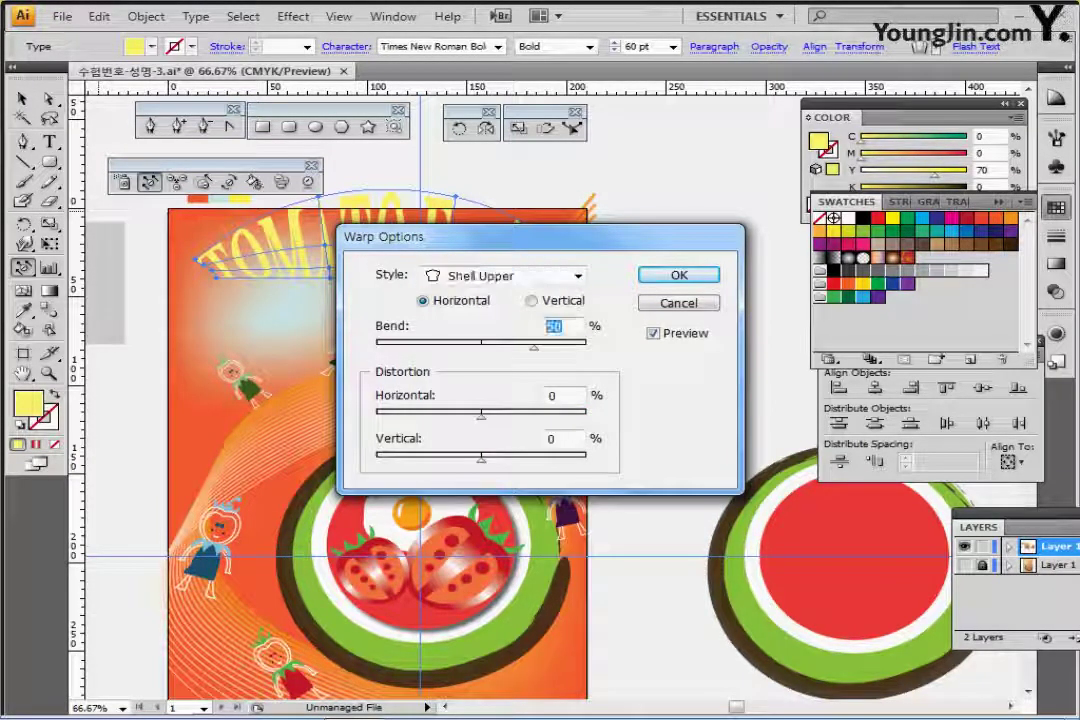
type("20")
key("Return")
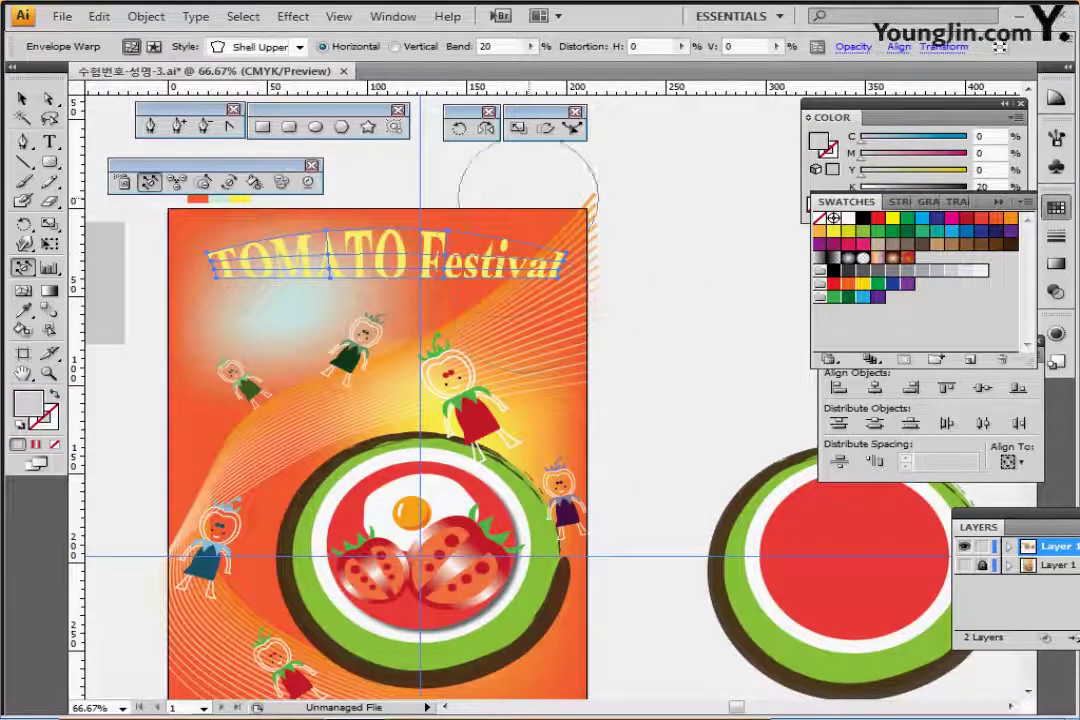
key("ctrl")
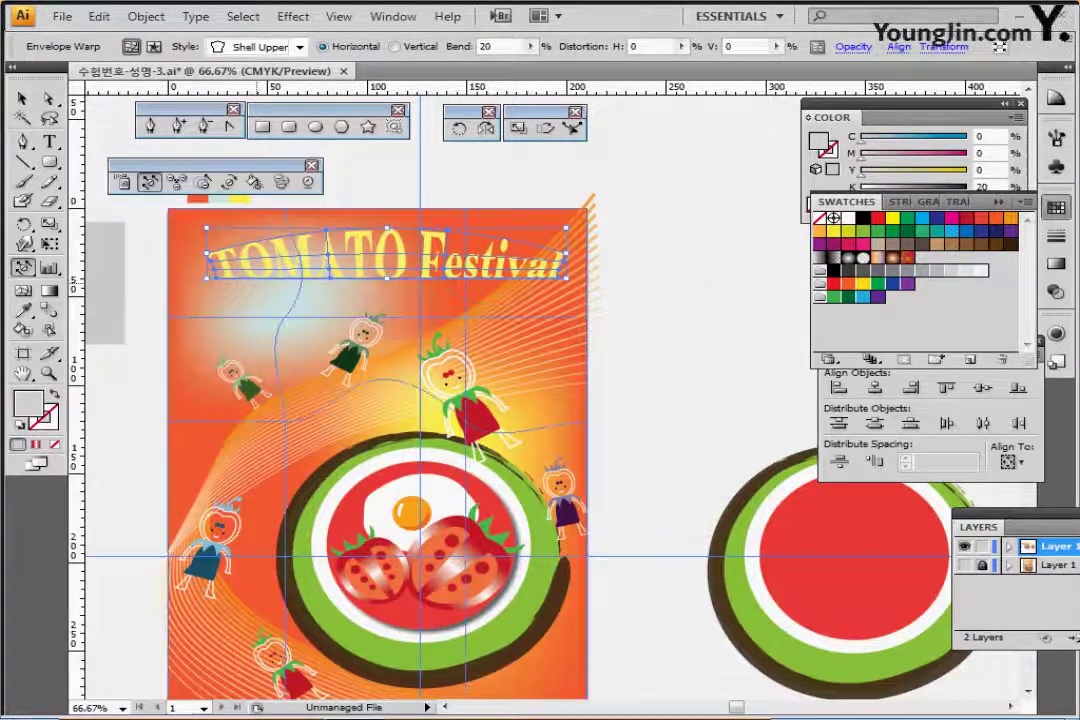
left_click(648, 388, "ctrl")
Move the caption "검색창에 토마토 비빔밥을 입력해 보세요!" onto the lower part of the poster's plate, and save the document
mouse_move(738, 380)
left_mouse_down()
mouse_move(506, 358)
mouse_move(479, 233)
left_mouse_up()
mouse_move(507, 637)
left_mouse_down()
mouse_move(572, 550)
mouse_move(591, 550)
left_mouse_up()
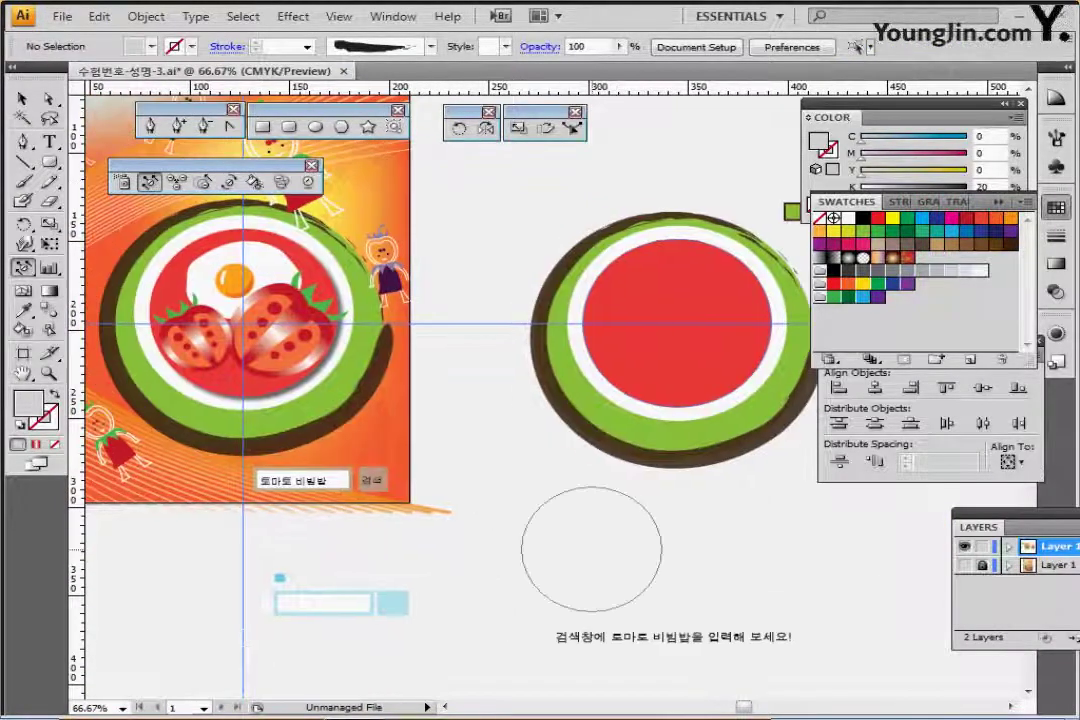
mouse_move(650, 640)
left_mouse_down()
mouse_move(656, 648)
mouse_move(255, 416)
mouse_move(363, 423)
mouse_move(417, 448)
mouse_move(359, 439)
left_mouse_up()
key("ctrl")
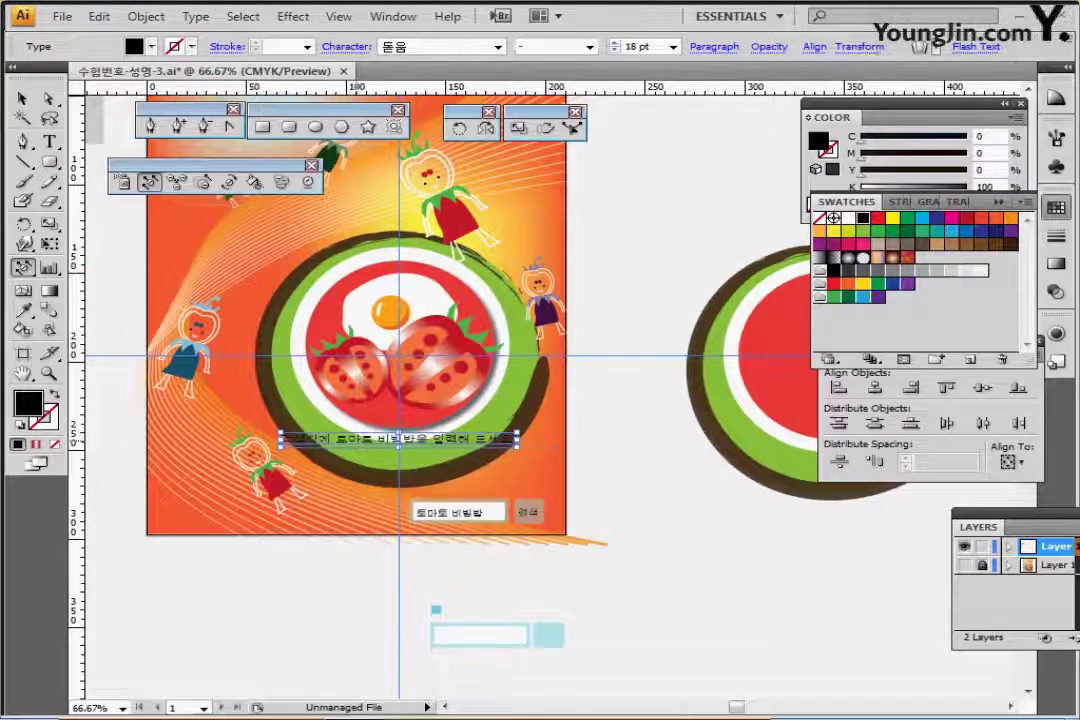
key("ctrl+s")
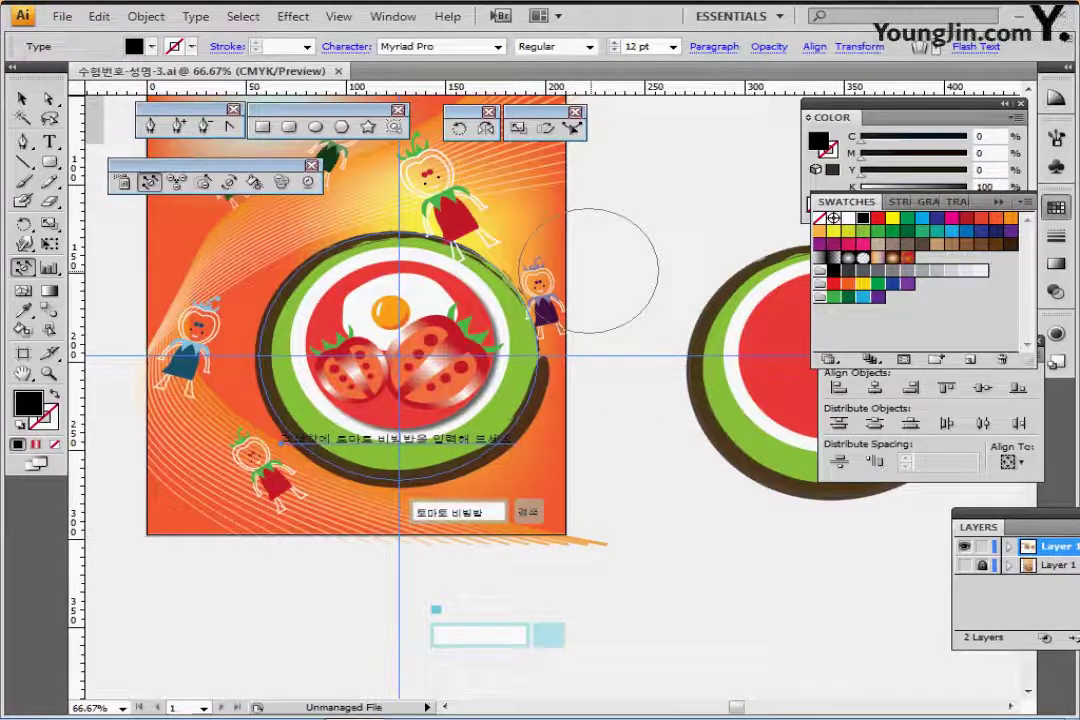
Warp the plate caption with a horizontal Arc envelope at -100% bend
left_click(146, 16)
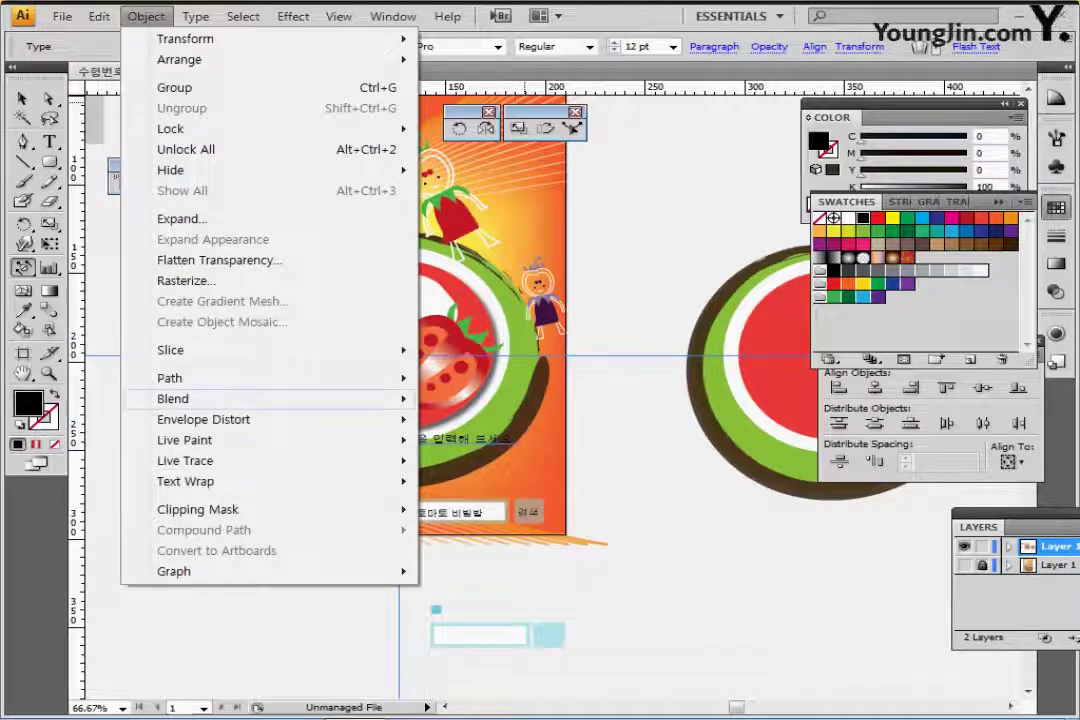
mouse_move(203, 419)
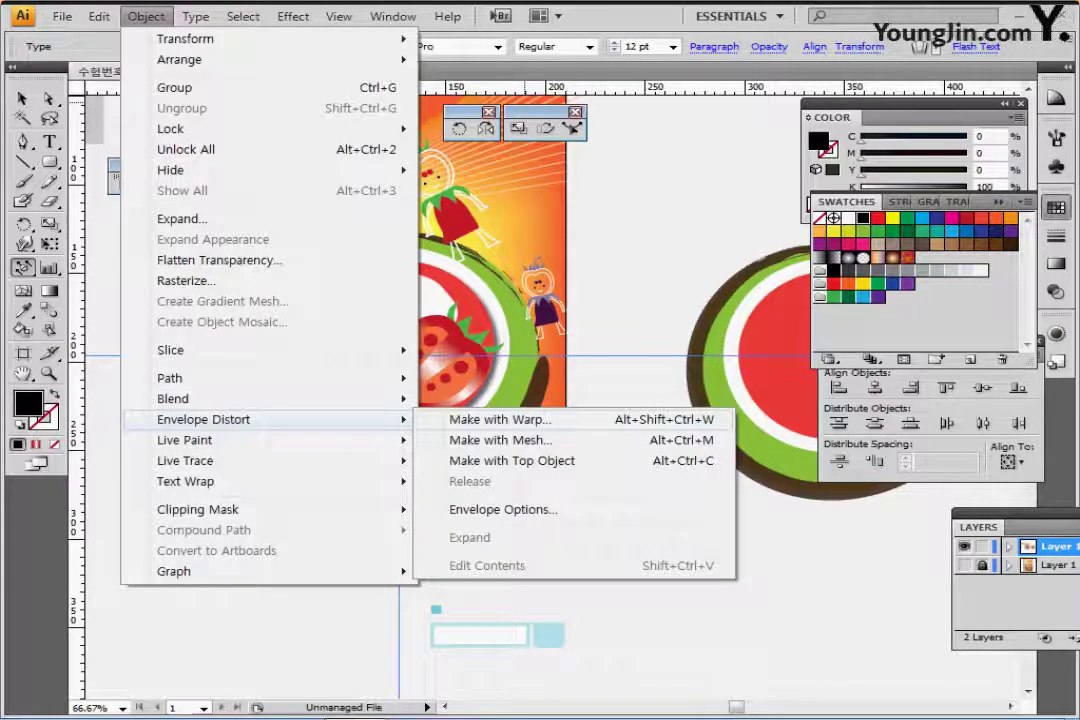
left_click(500, 419)
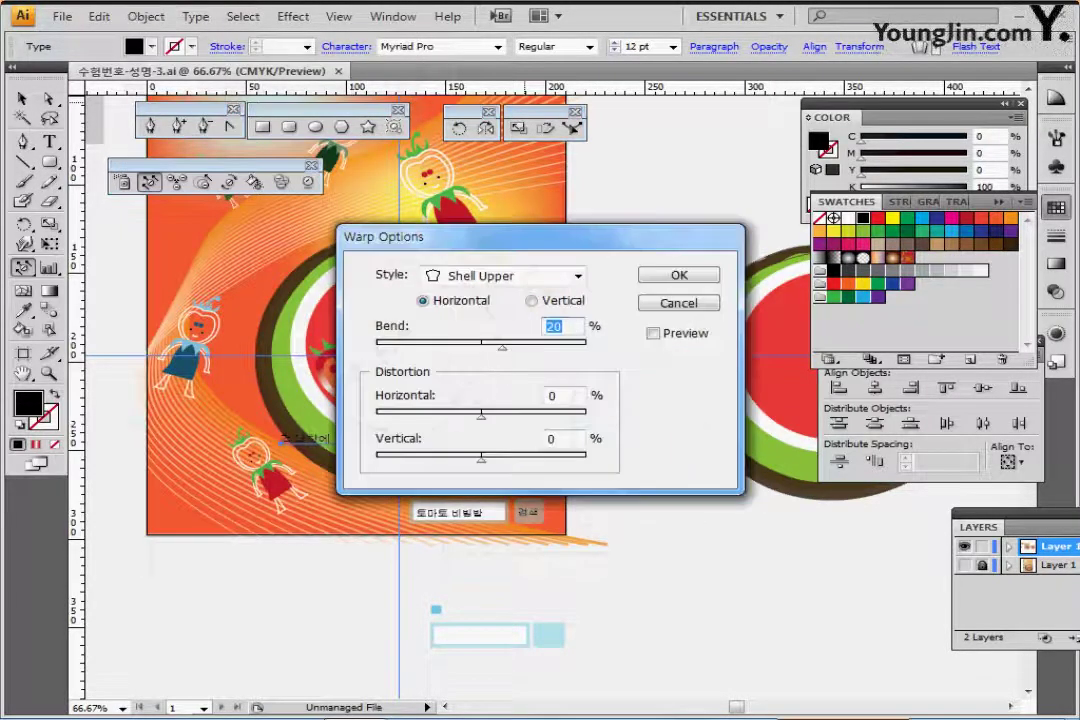
left_click(653, 333)
left_click_drag(570, 237, 765, 239)
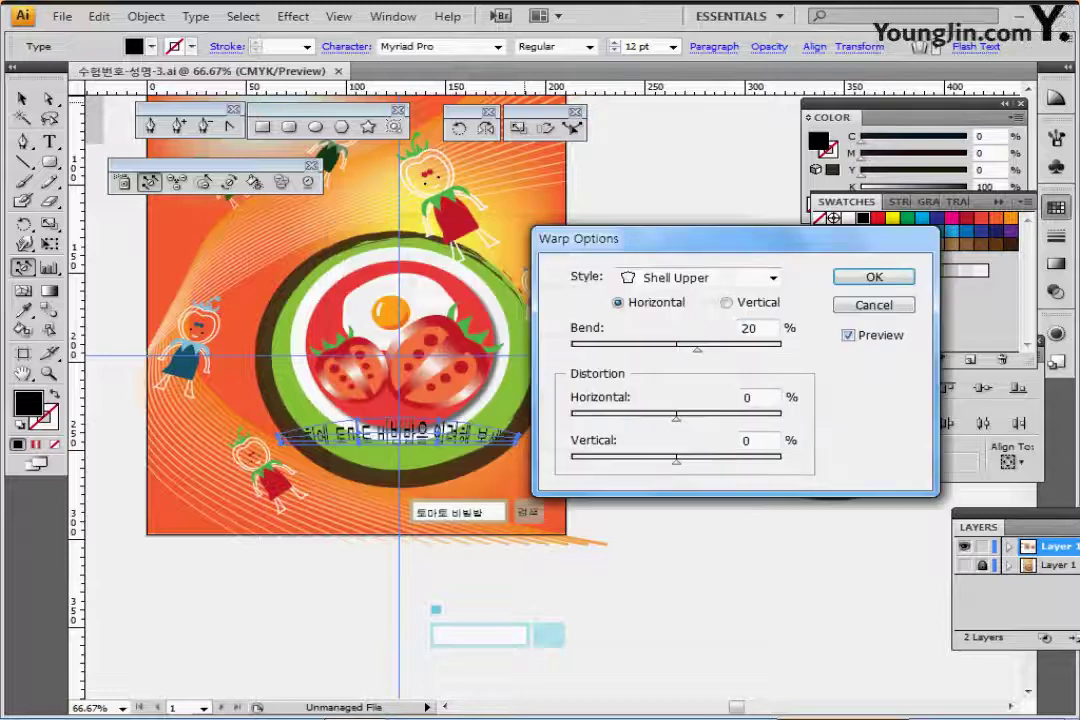
left_click(700, 278)
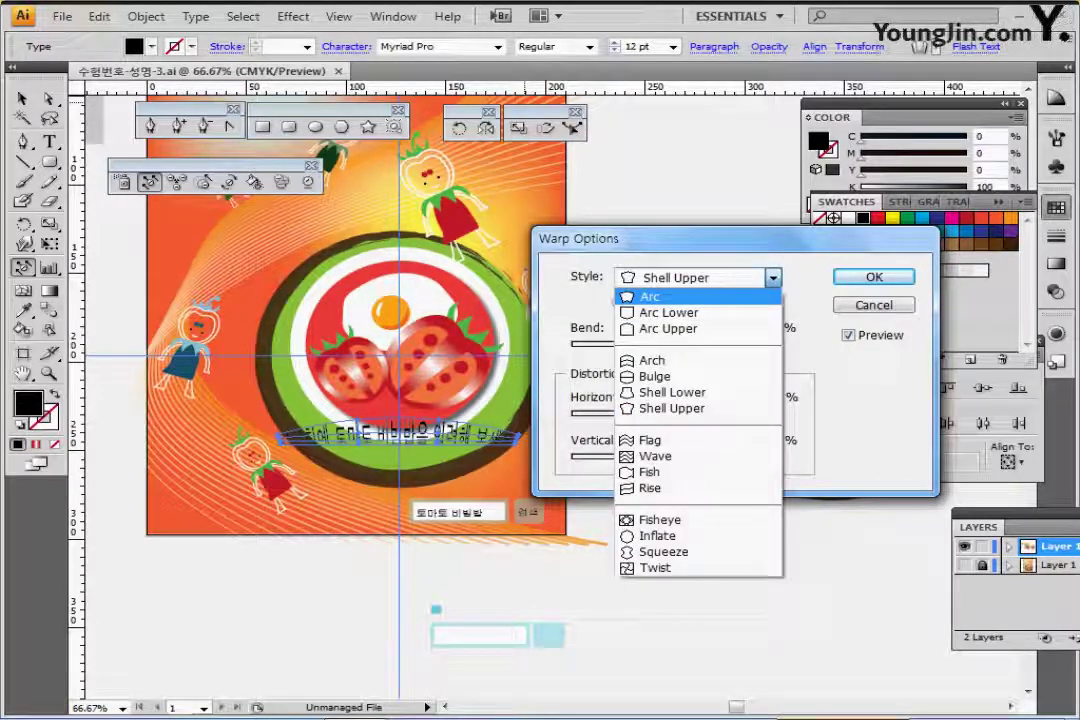
left_click(650, 297)
key("Tab")
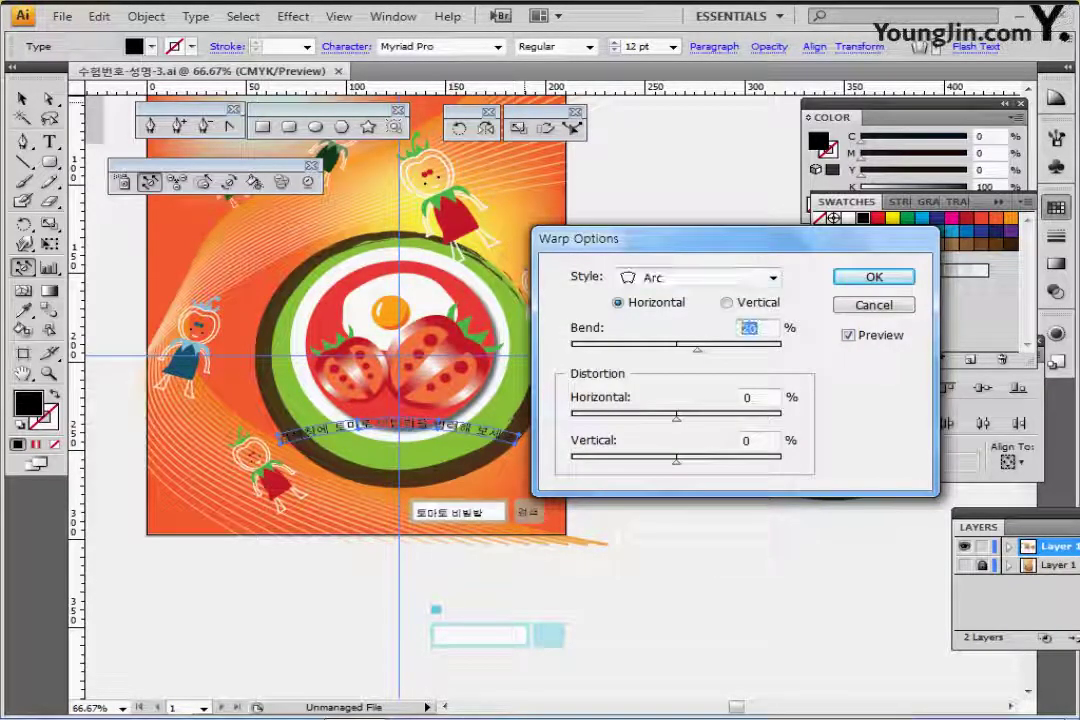
type("99")
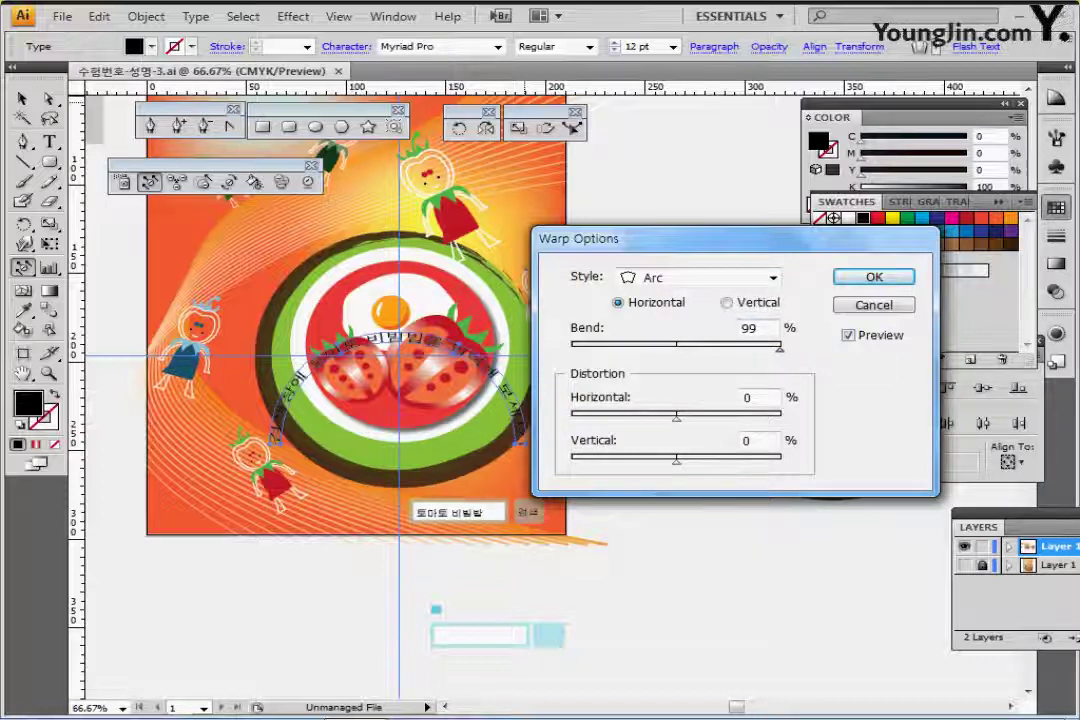
key("Up")
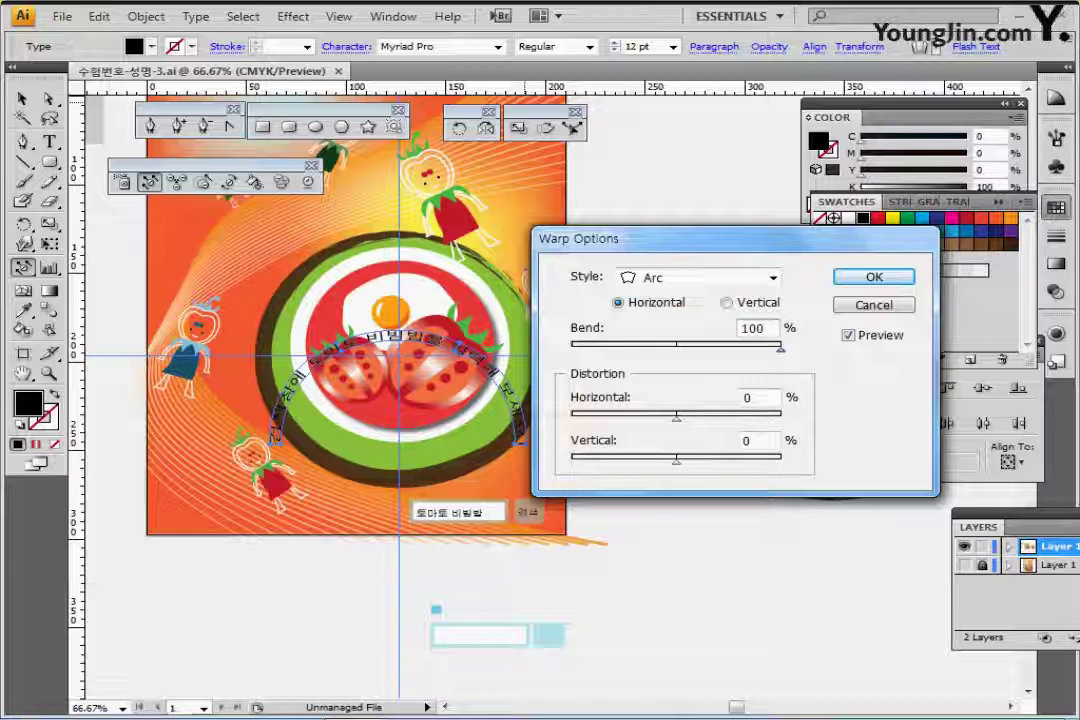
left_click_drag(781, 349, 662, 349)
type("0")
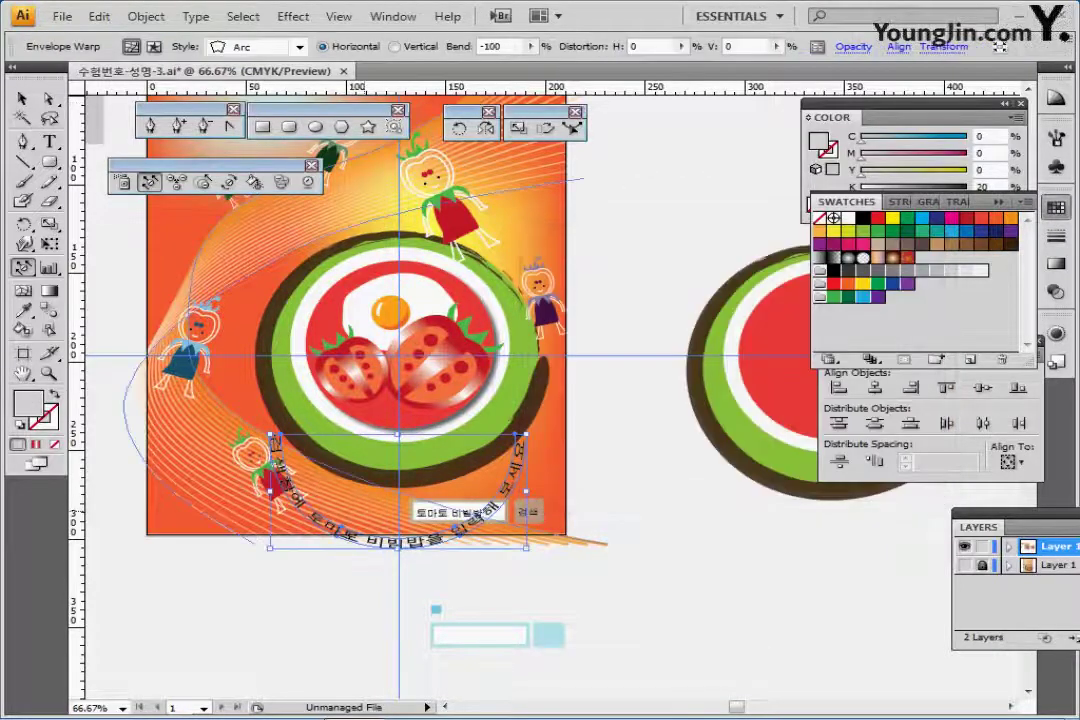
Move the arched caption up so it follows the plate's green rim, and save the document
left_click_drag(399, 548, 400, 443)
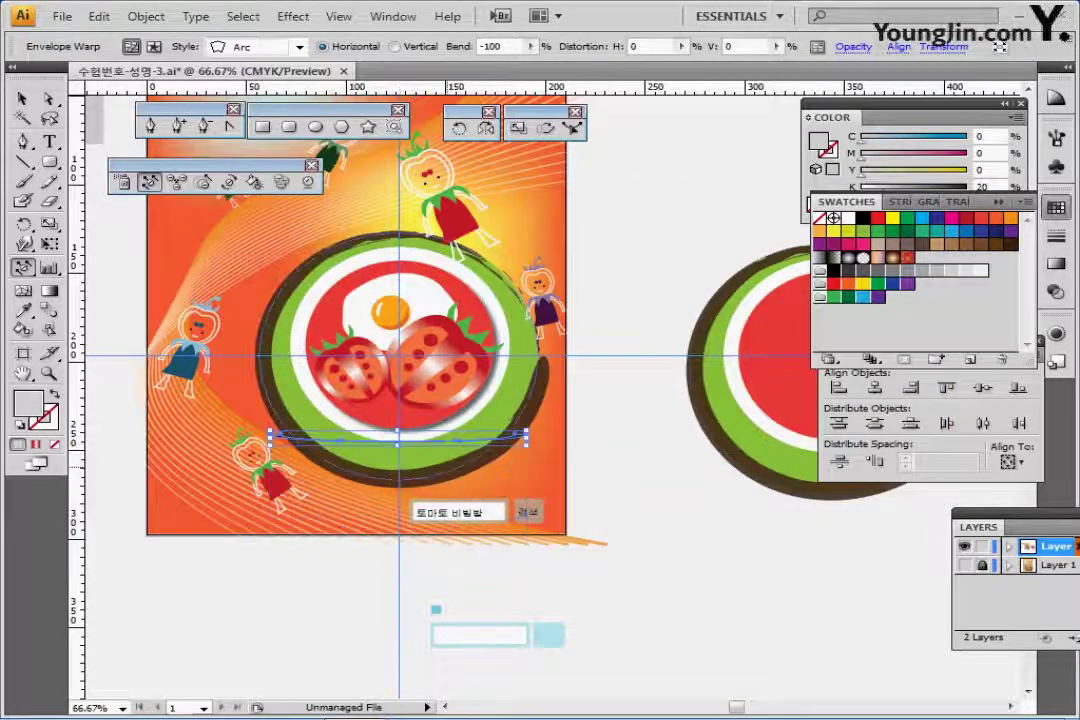
key("ctrl+z")
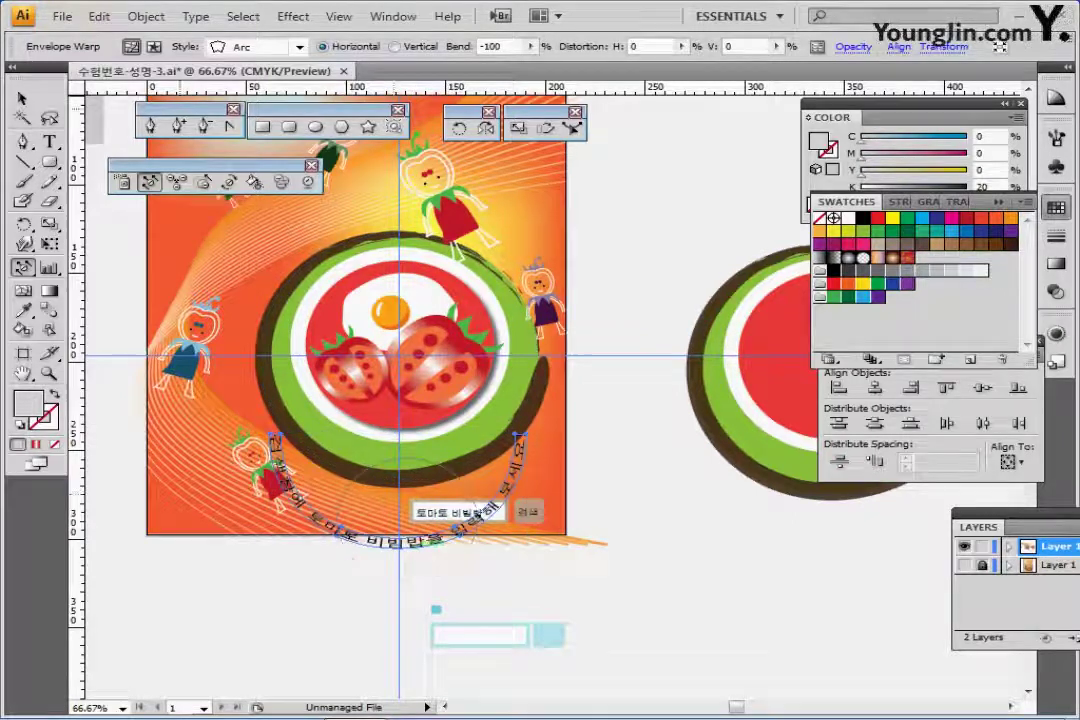
key("v")
left_click_drag(421, 541, 425, 438)
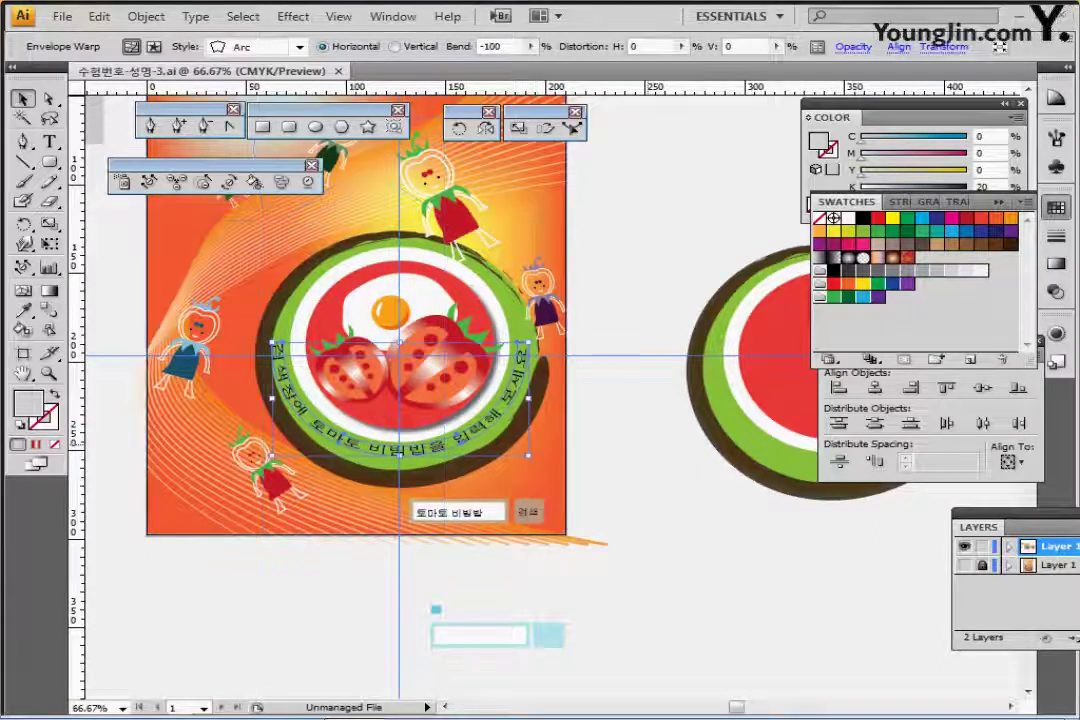
key("ctrl+s")
Delete the spare plate copy lying outside the artboard beside the poster
left_click_drag(392, 345, 377, 430)
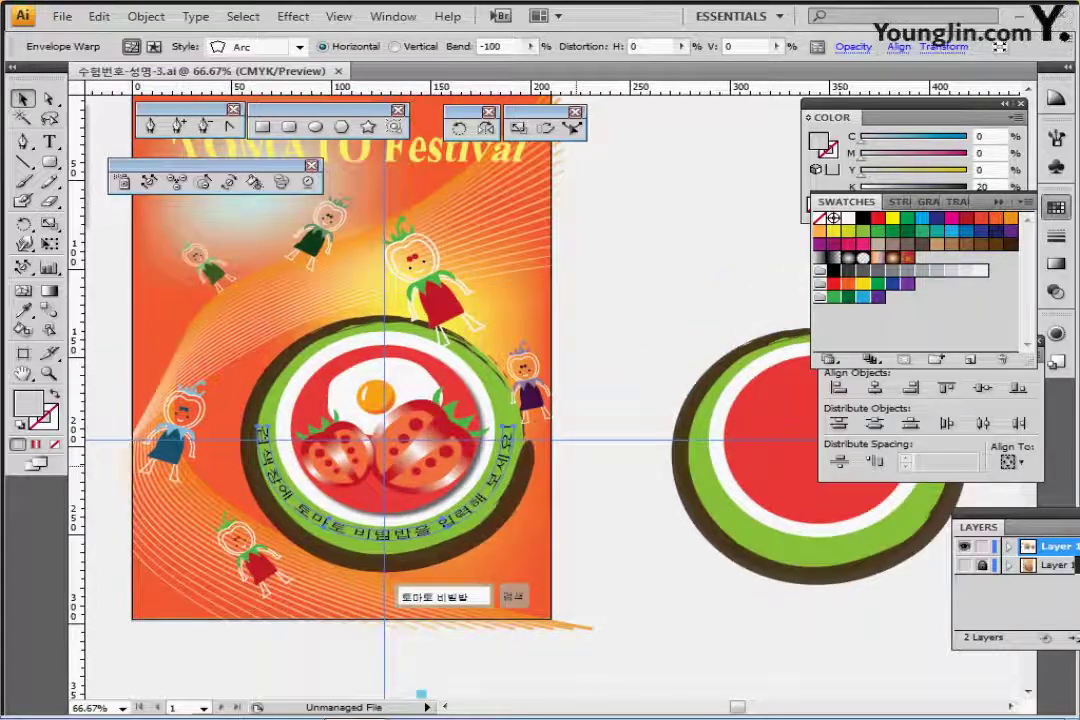
left_click_drag(633, 306, 910, 616)
key("Delete")
key("Delete")
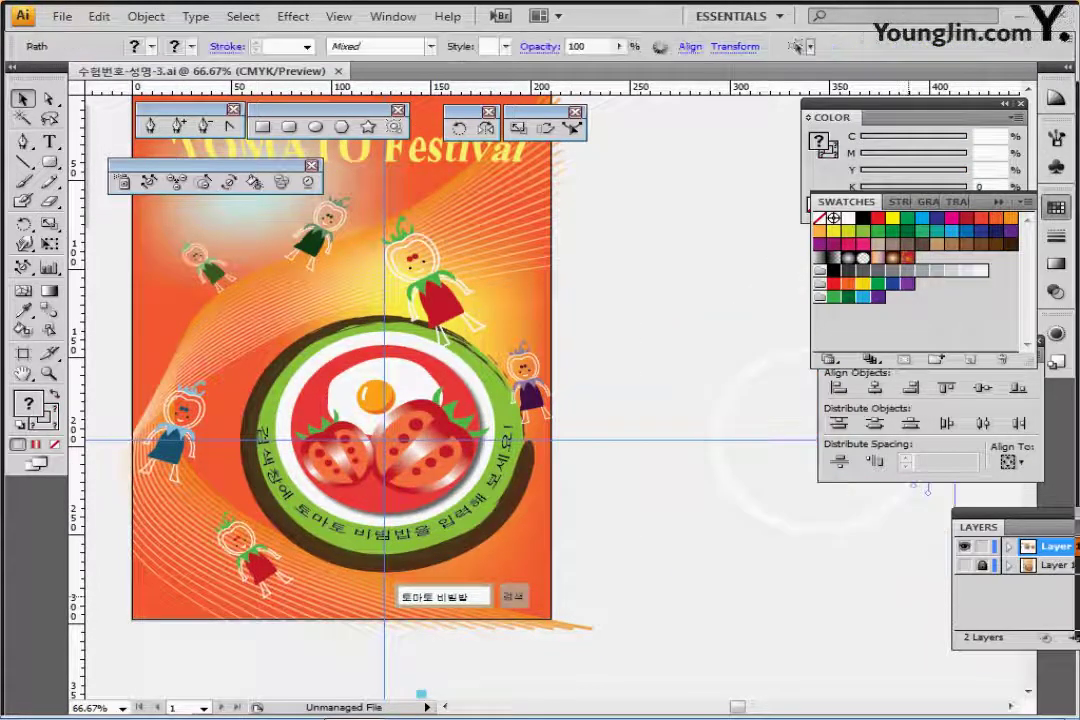
left_click_drag(560, 400, 705, 537)
scroll(540, 400, "left", 3)
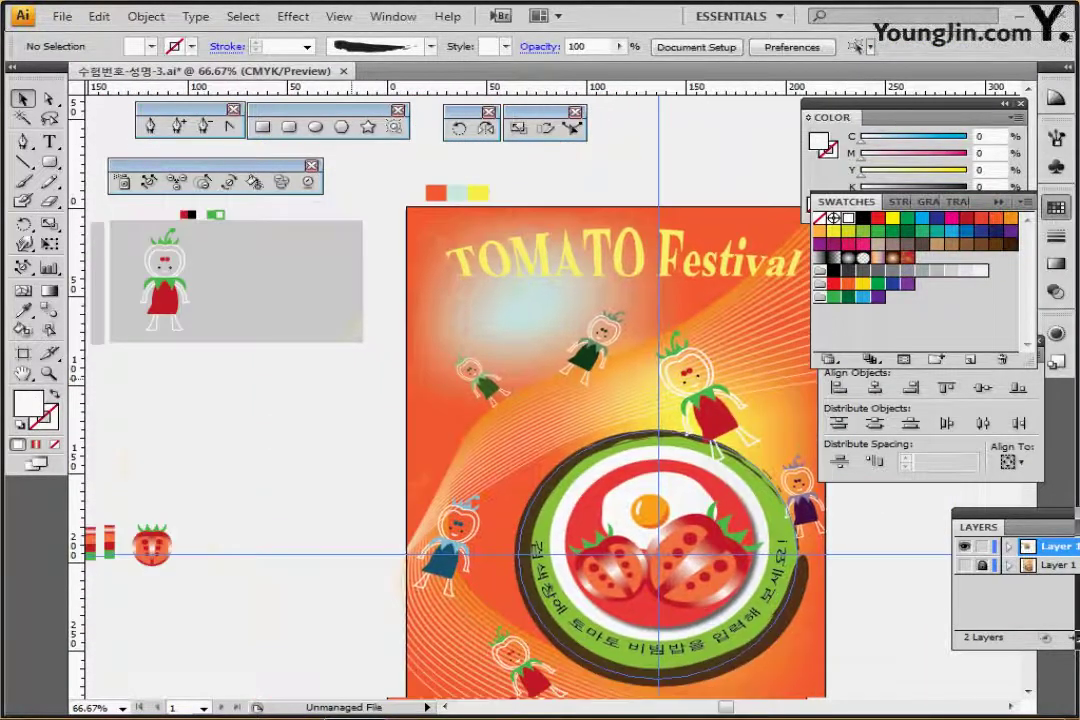
left_click_drag(600, 400, 467, 352)
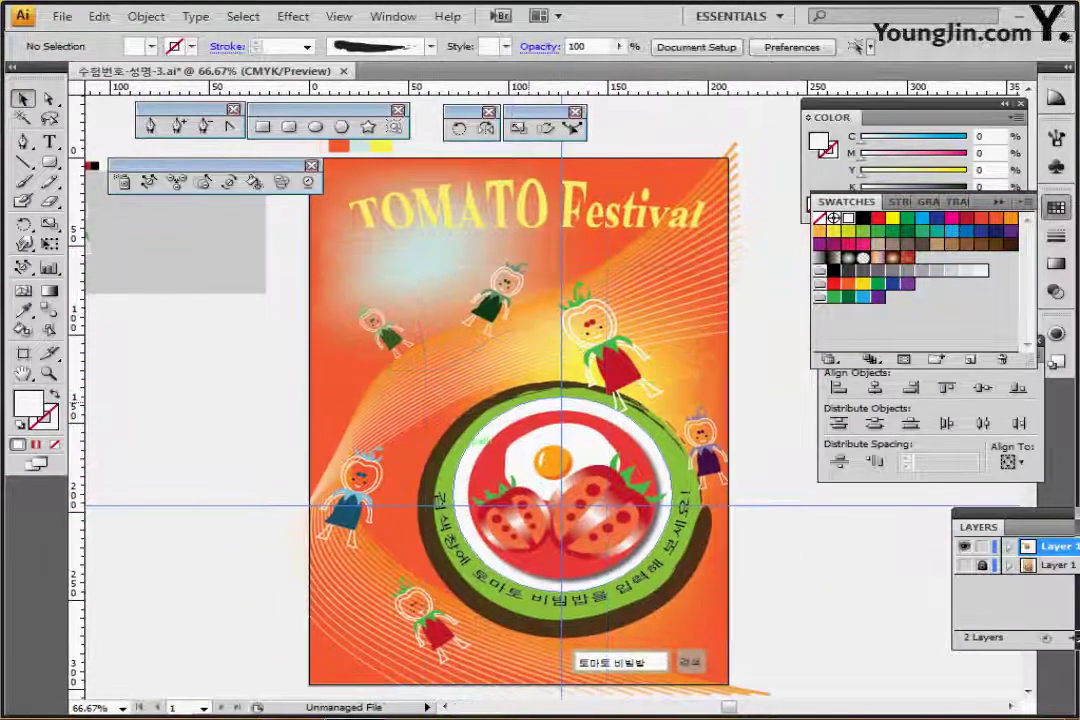
Place a 210 × 297 mm rectangle from the artboard's top-left corner, covering the poster, and fill it with yellow
scroll(540, 400, "left", 1)
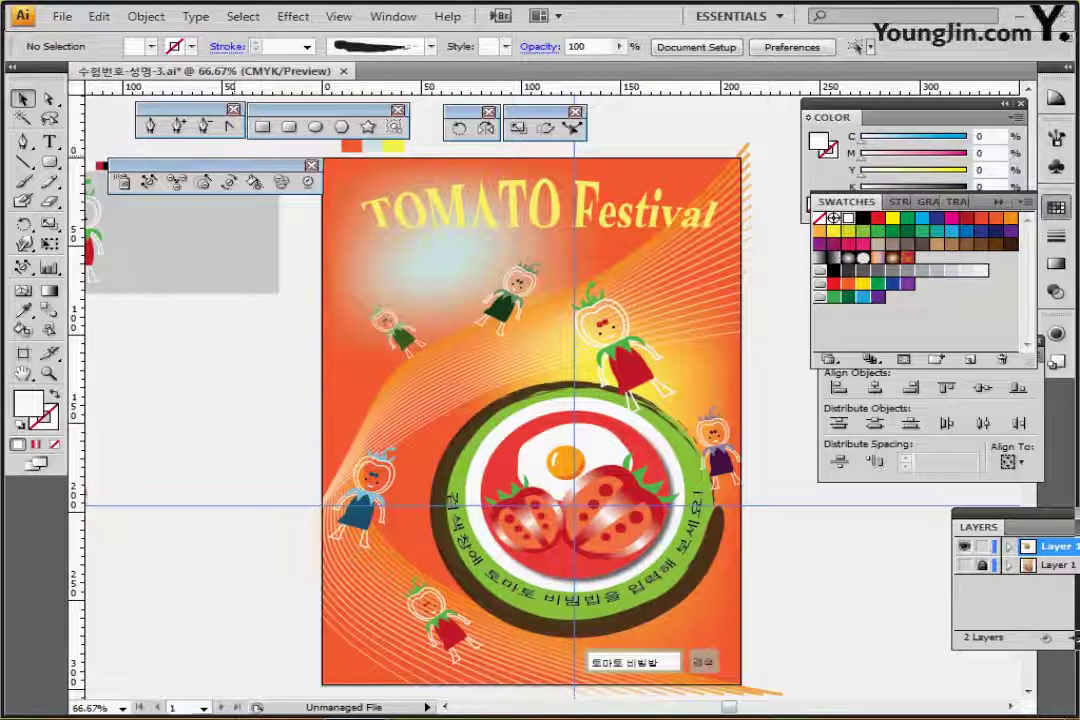
left_click(311, 166)
left_click(262, 127)
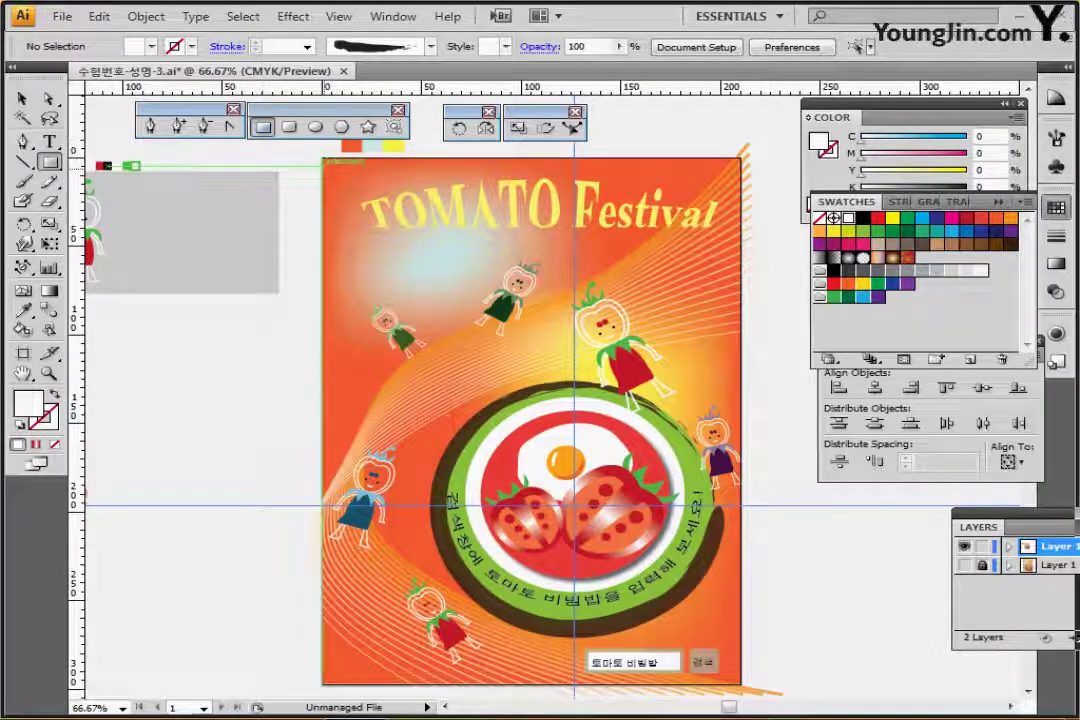
left_click(322, 157)
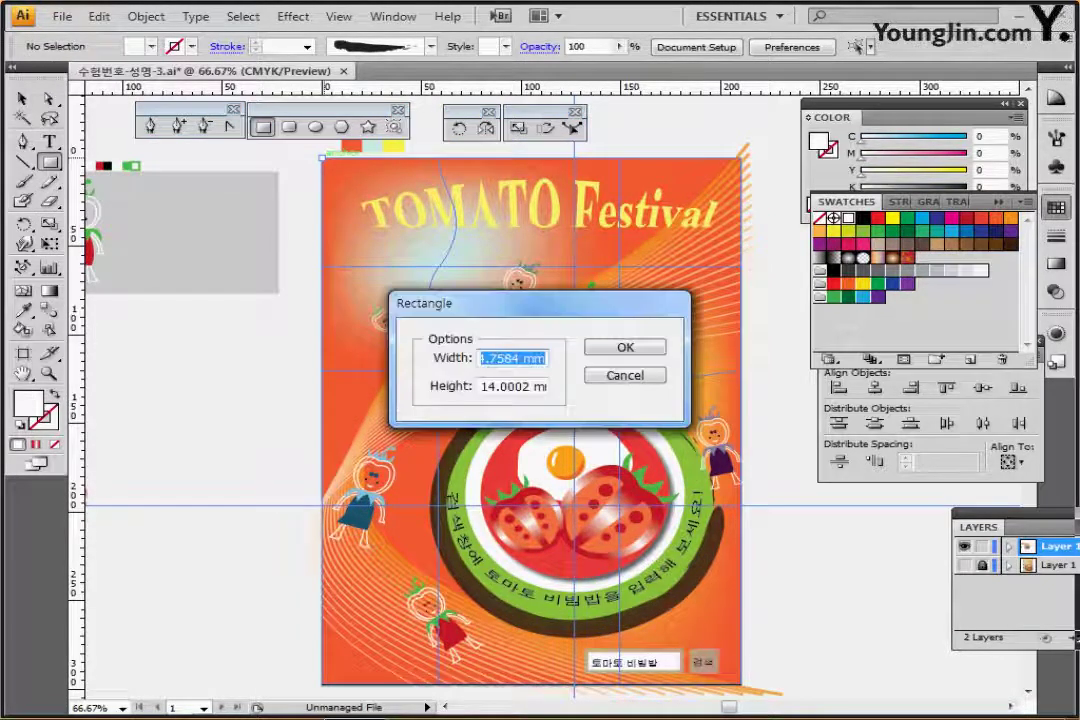
type("210")
key("Tab")
type("29")
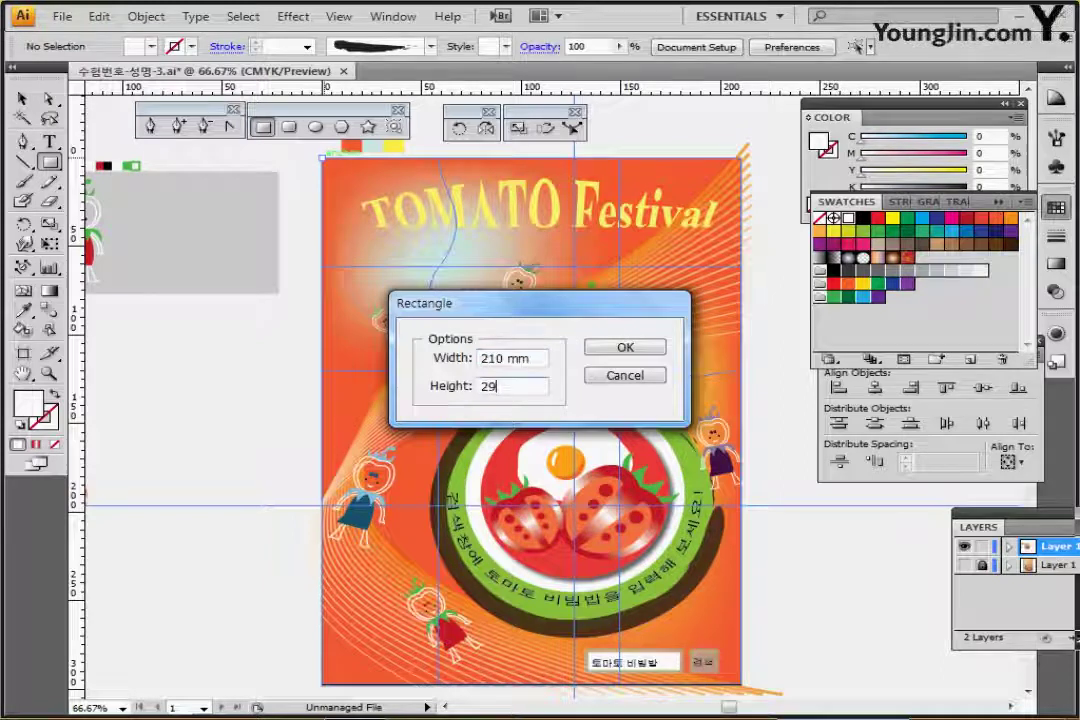
type("7")
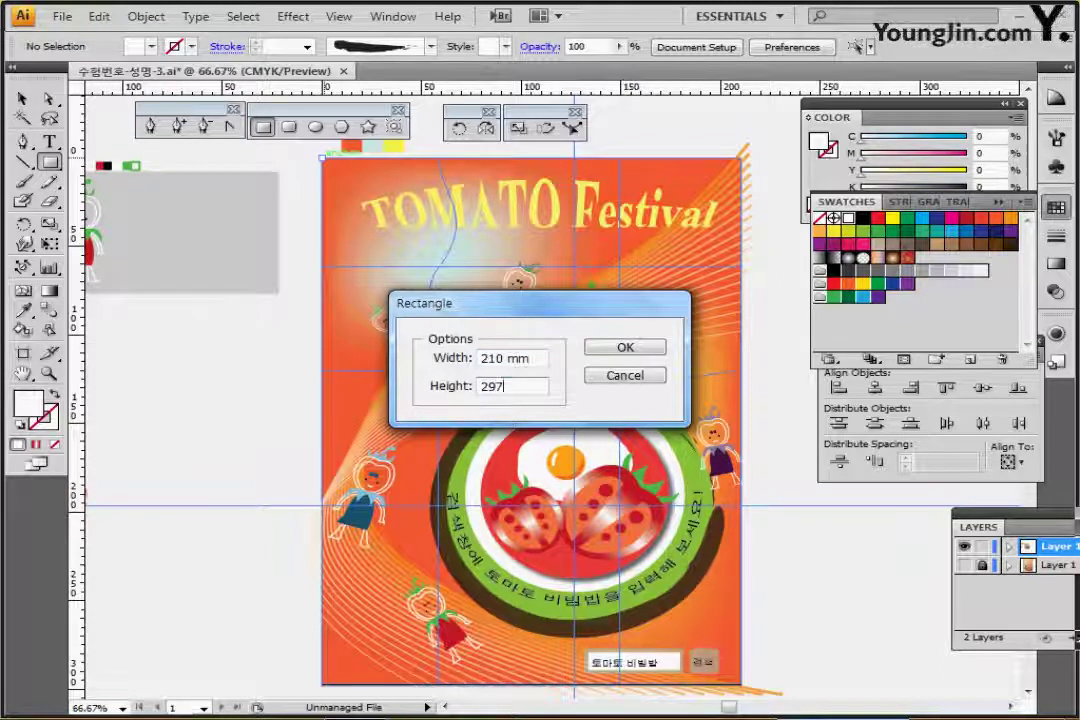
key("Tab")
key("Return")
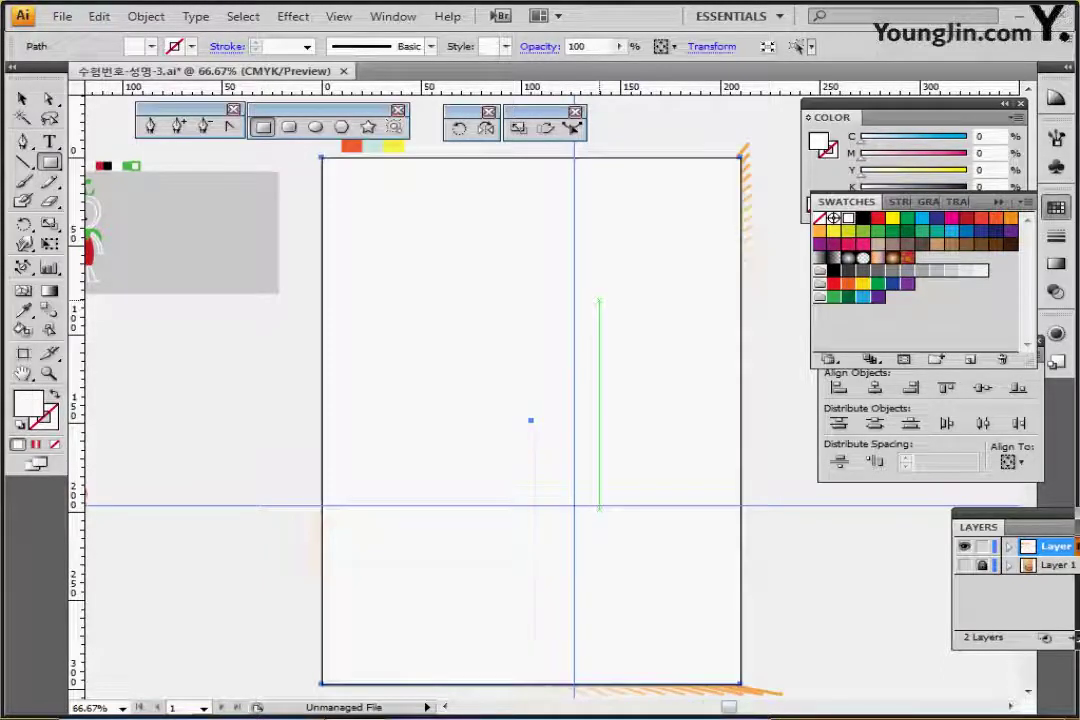
left_click(892, 218)
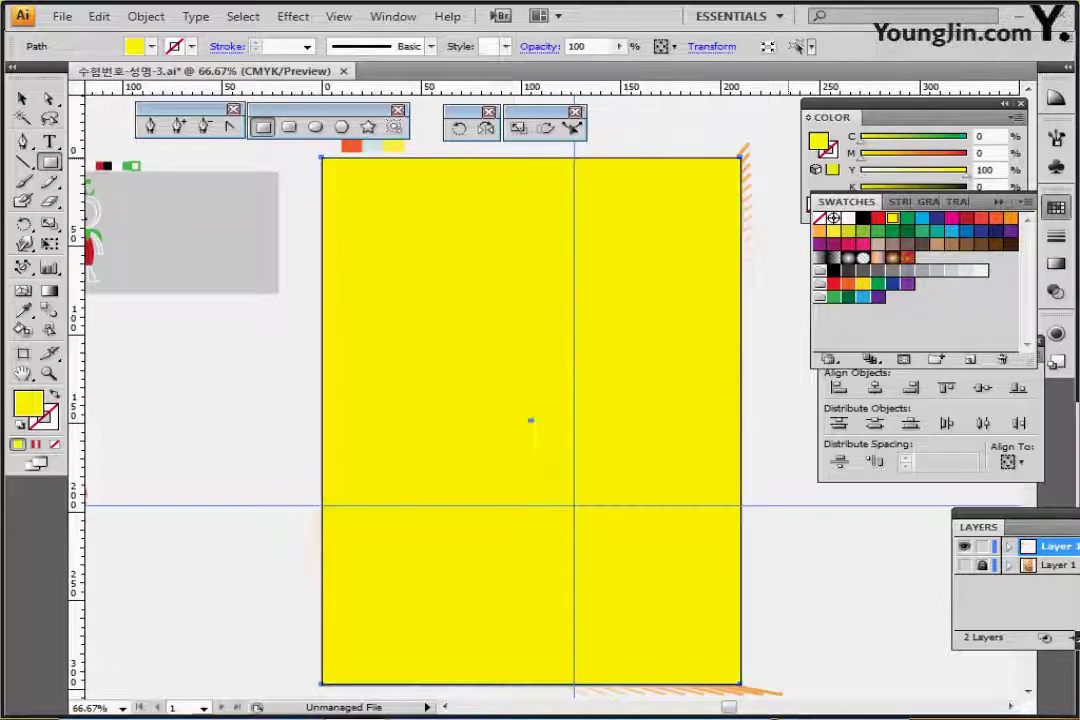
Unlock all objects, select everything, and make a clipping mask with the artboard-sized rectangle to crop the artwork
left_click(146, 17)
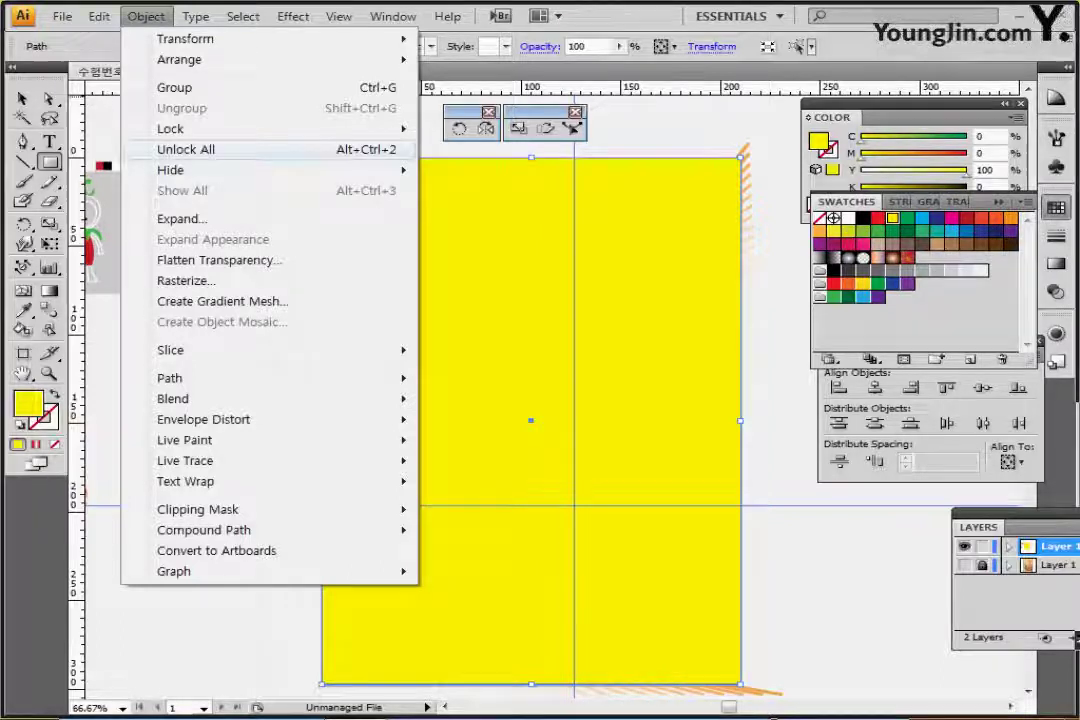
left_click(186, 149)
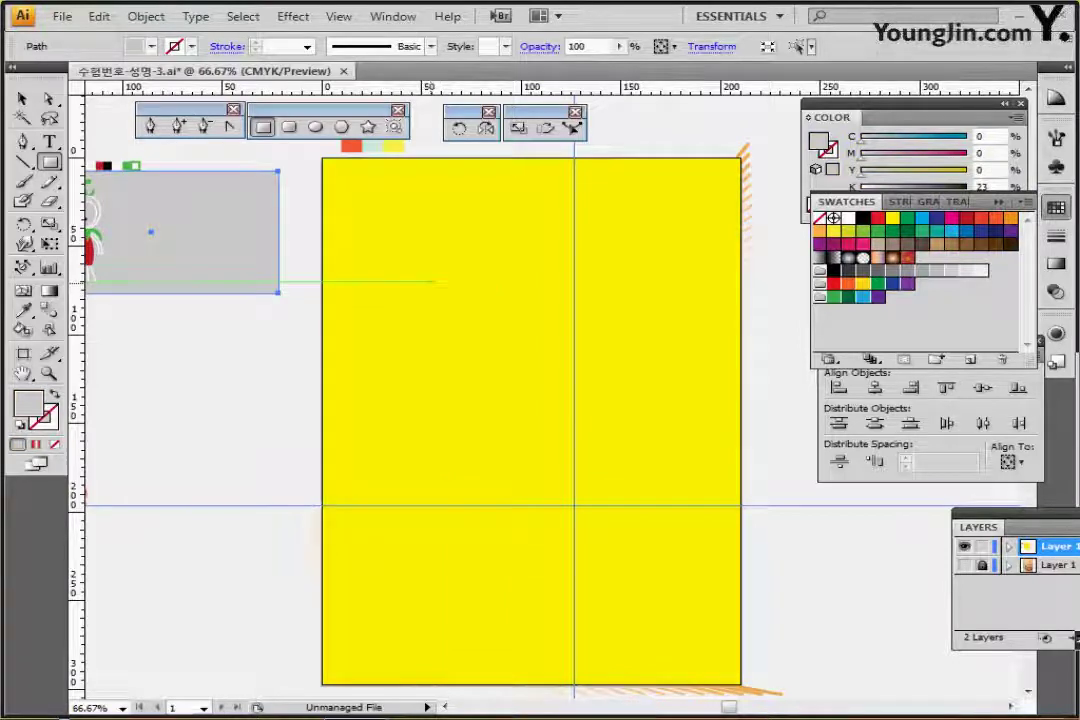
key("ctrl+a")
right_click(424, 267)
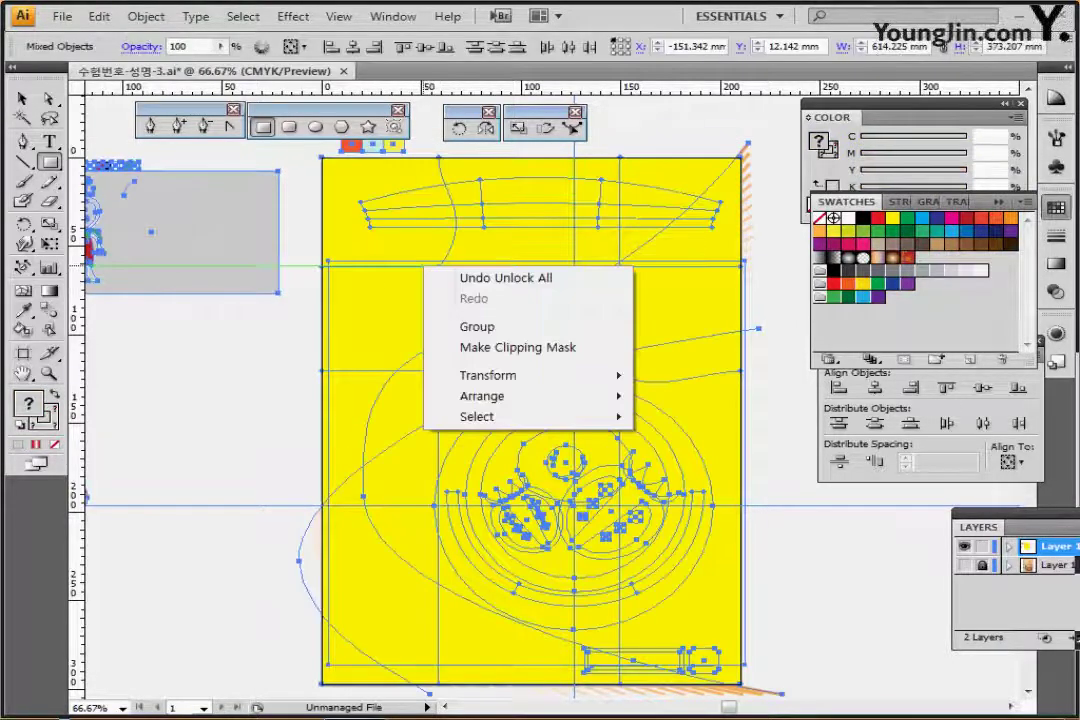
left_click(518, 347)
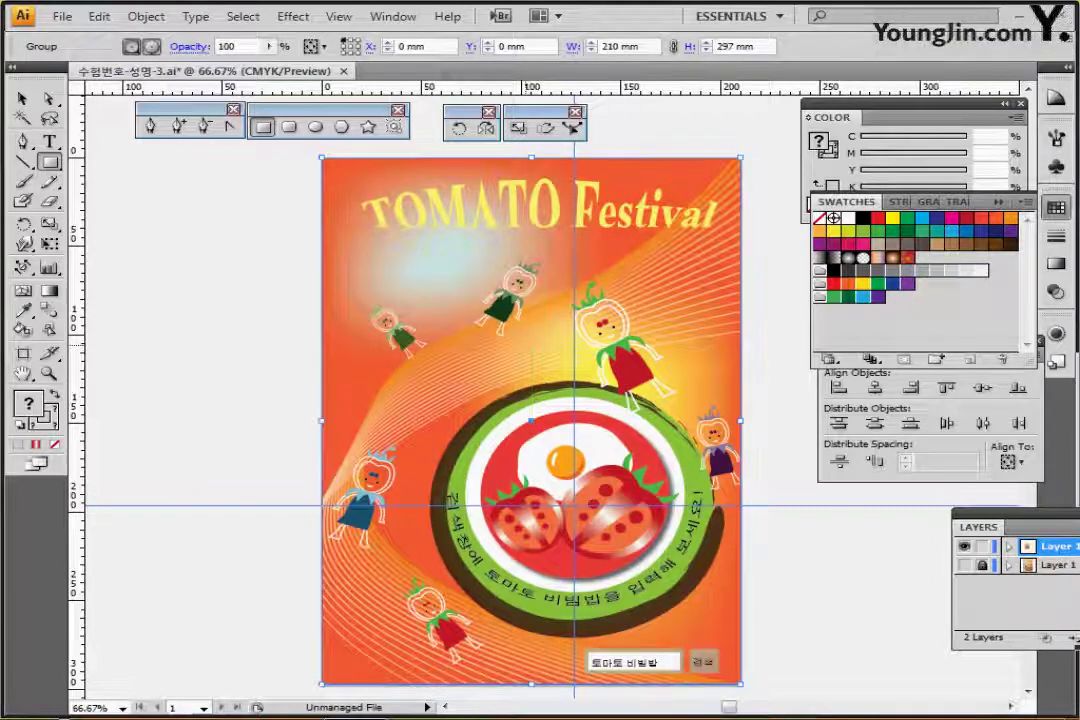
Hide the guides and save the document
key("ctrl+semicolon")
key("ctrl+s")
scroll(520, 300, "right", 2)
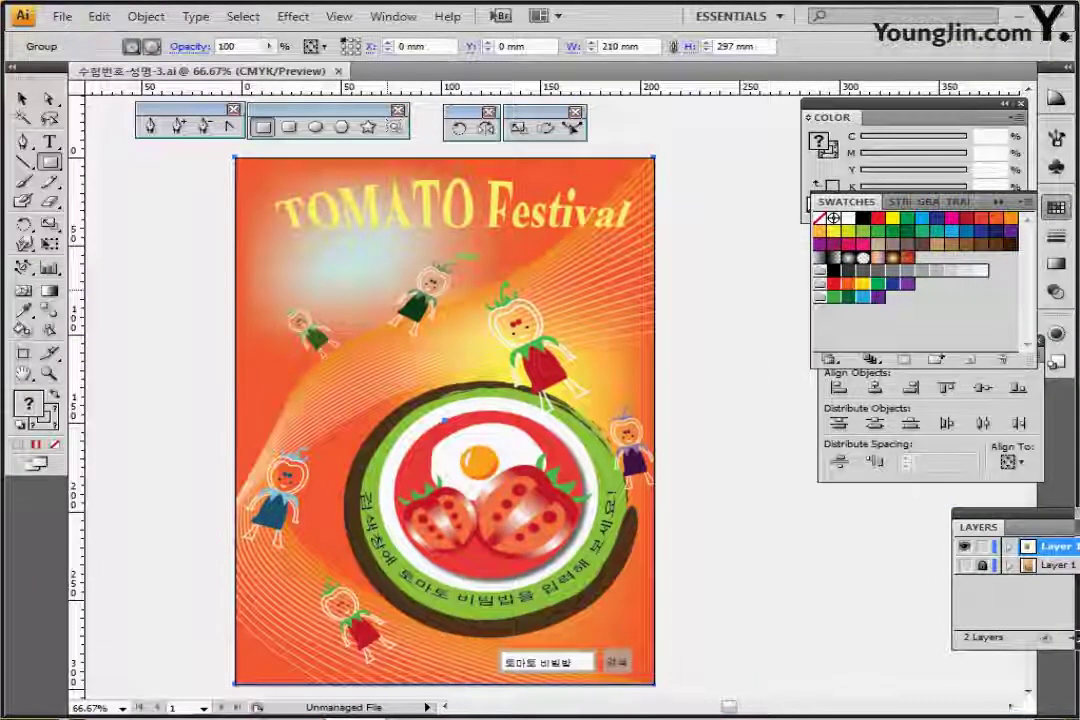
left_click_drag(522, 347, 423, 335)
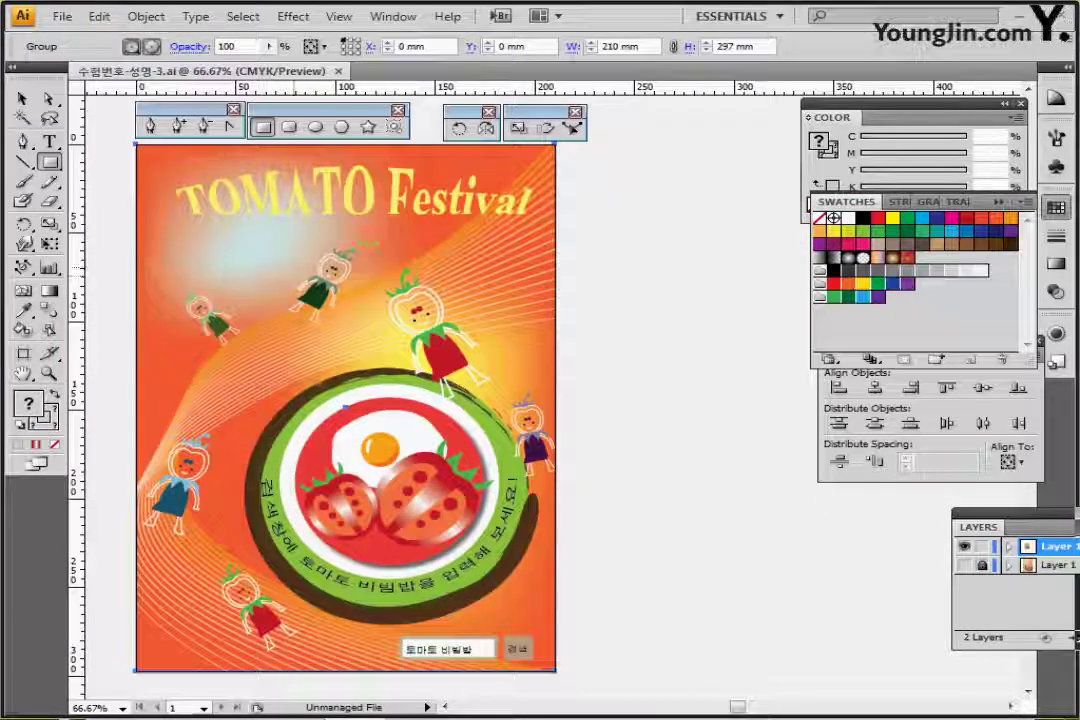